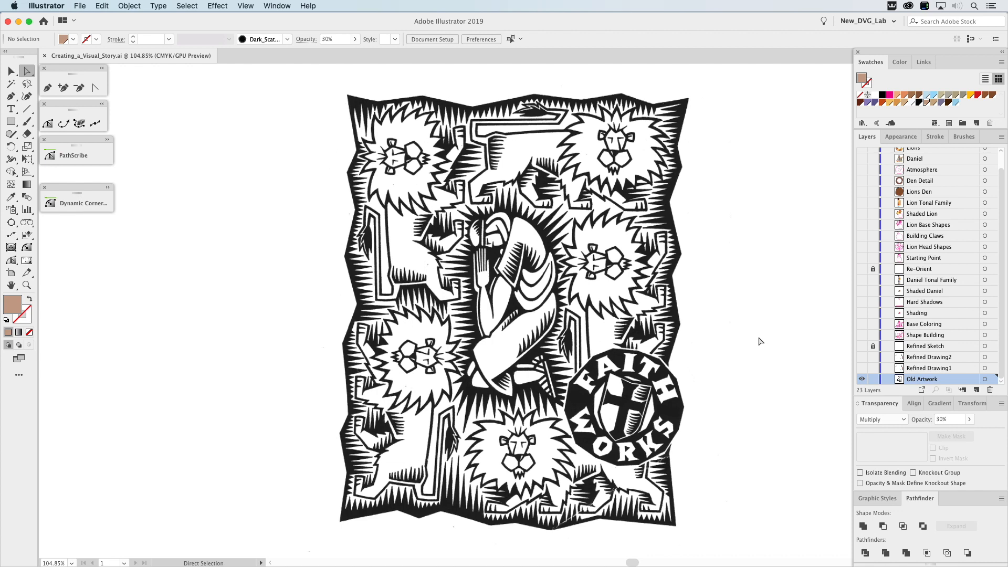
# Switch the visible layers from Old Artwork through the Refined Drawings to Refined Sketch with Shape Building over it, framing the seated figure.
pyautogui.click(862, 377)
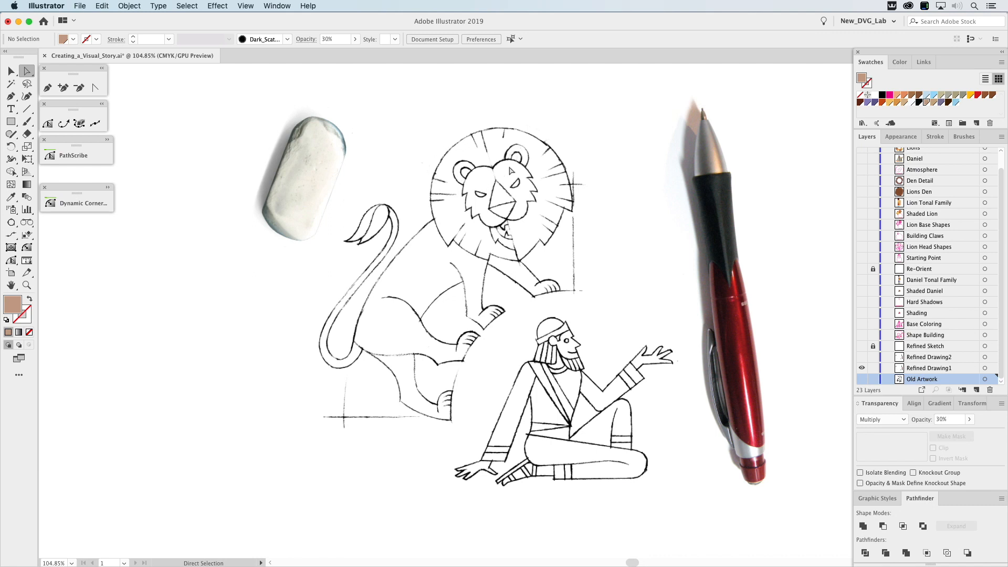
pyautogui.click(862, 358)
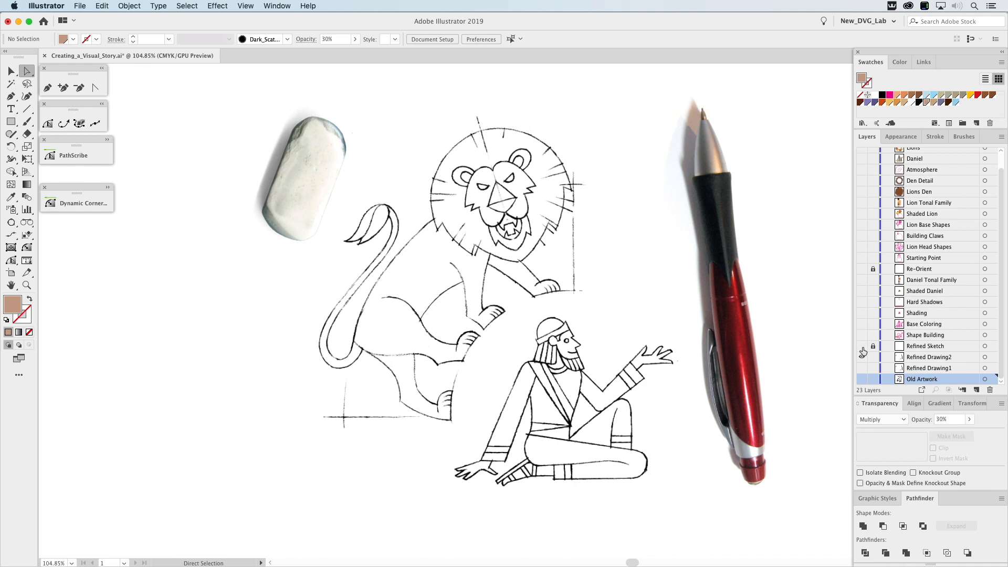
pyautogui.click(863, 348)
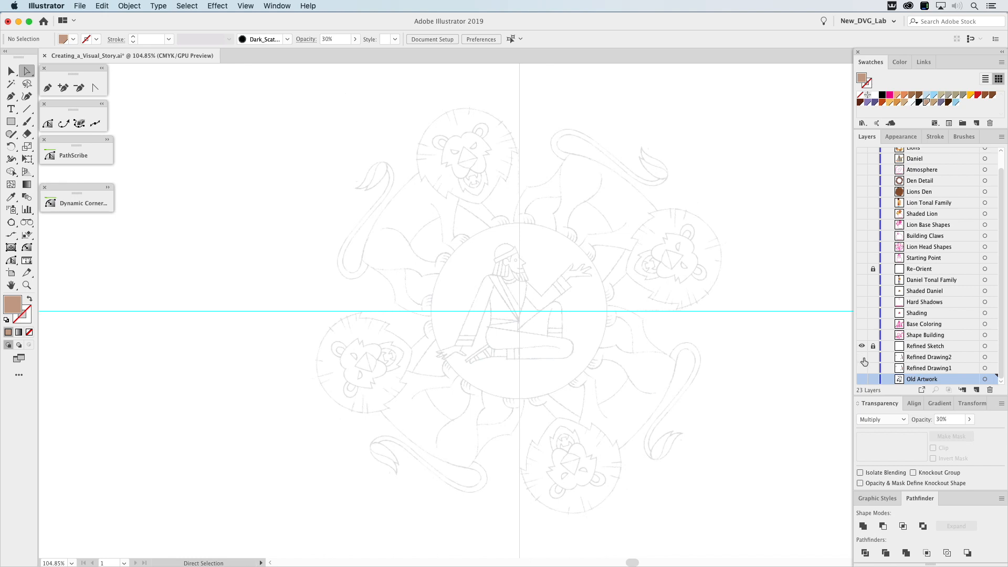
pyautogui.press('z')
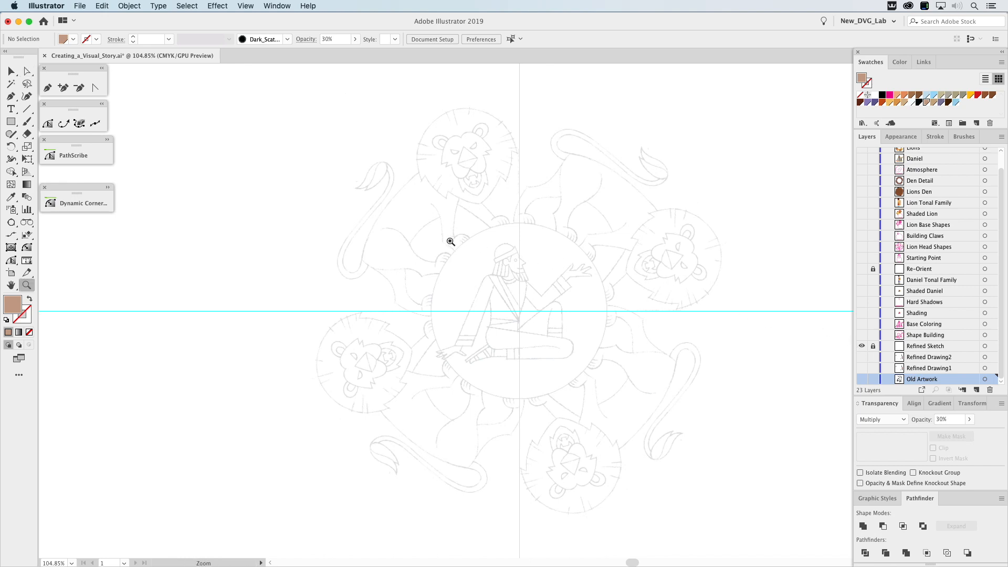
pyautogui.moveTo(432, 231); pyautogui.dragTo(609, 384)
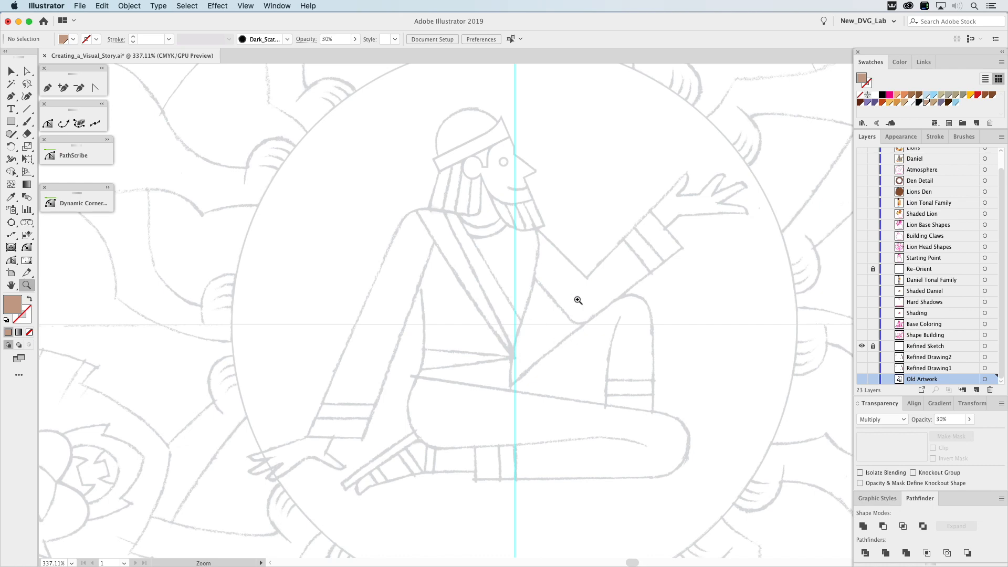
pyautogui.click(862, 336)
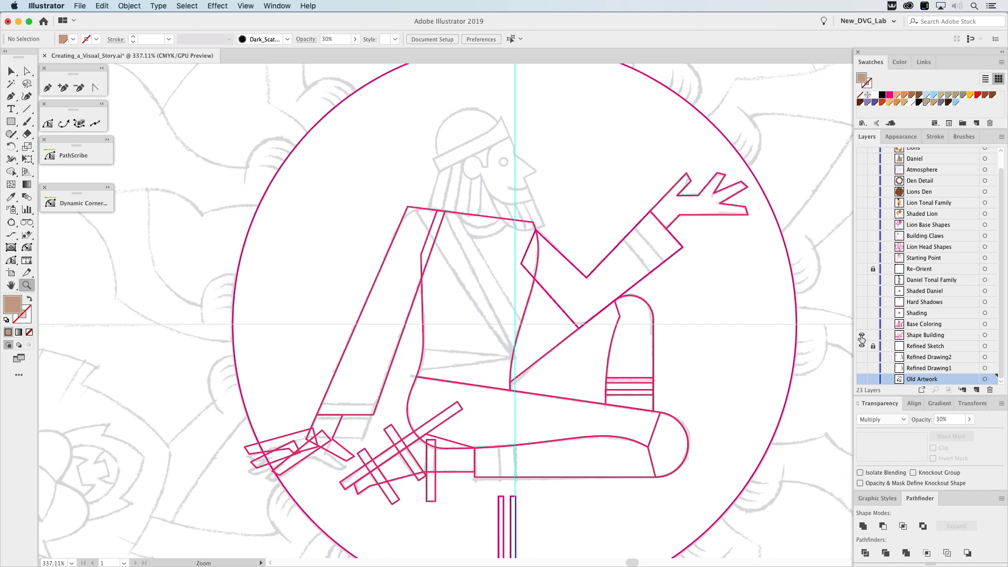
# Inspect how the torso and thigh outlines of the seated figure are built by selecting each path, including the torso's anchor handles.
pyautogui.press('v')
pyautogui.scroll(-5, 480, 213)
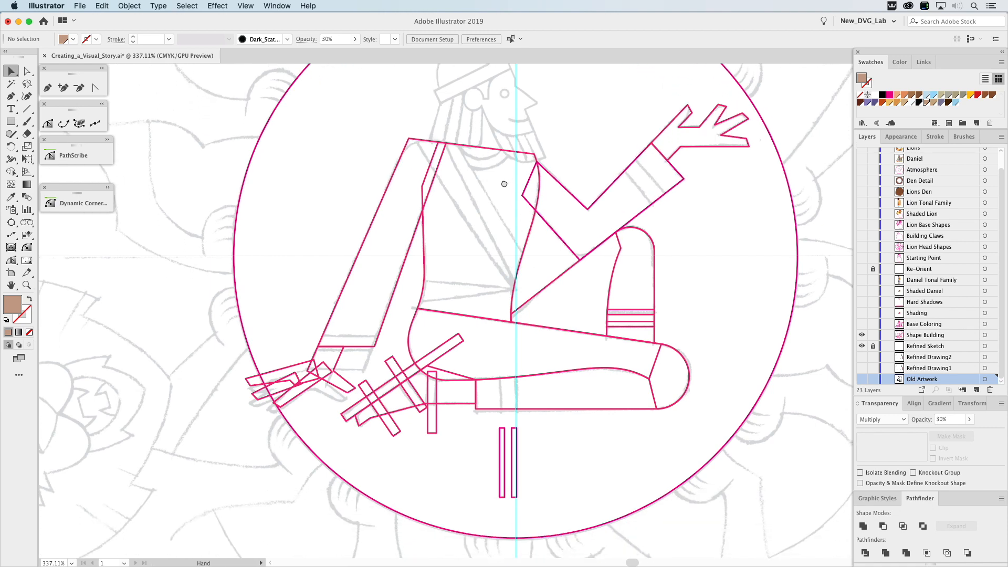
pyautogui.click(403, 244)
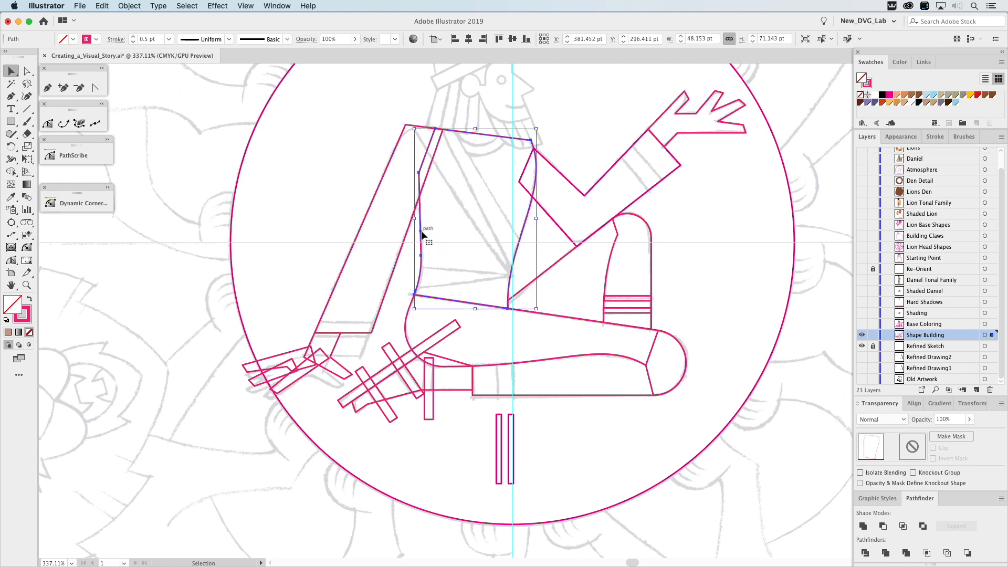
pyautogui.press('a')
pyautogui.click(526, 222)
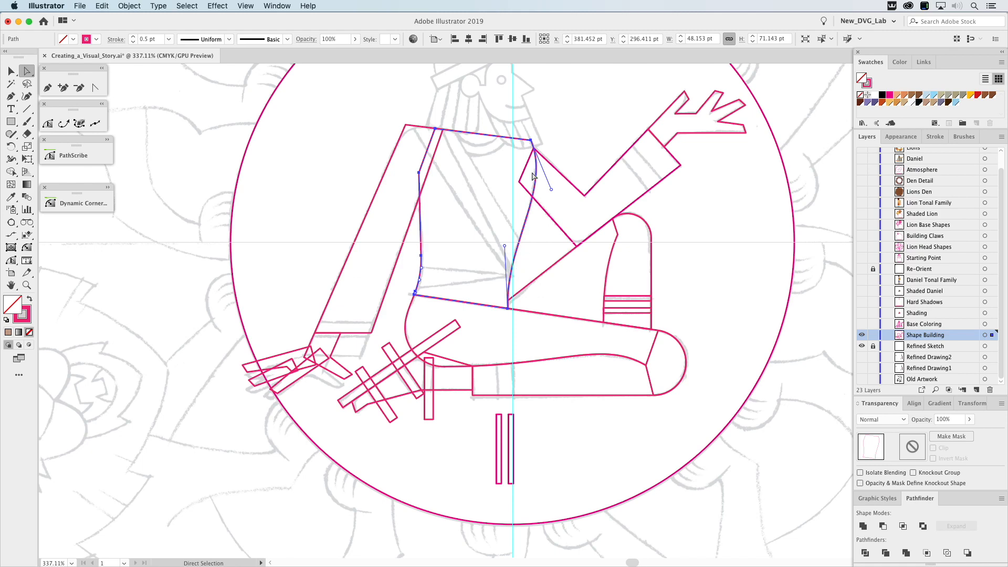
pyautogui.press('v')
pyautogui.click(544, 231)
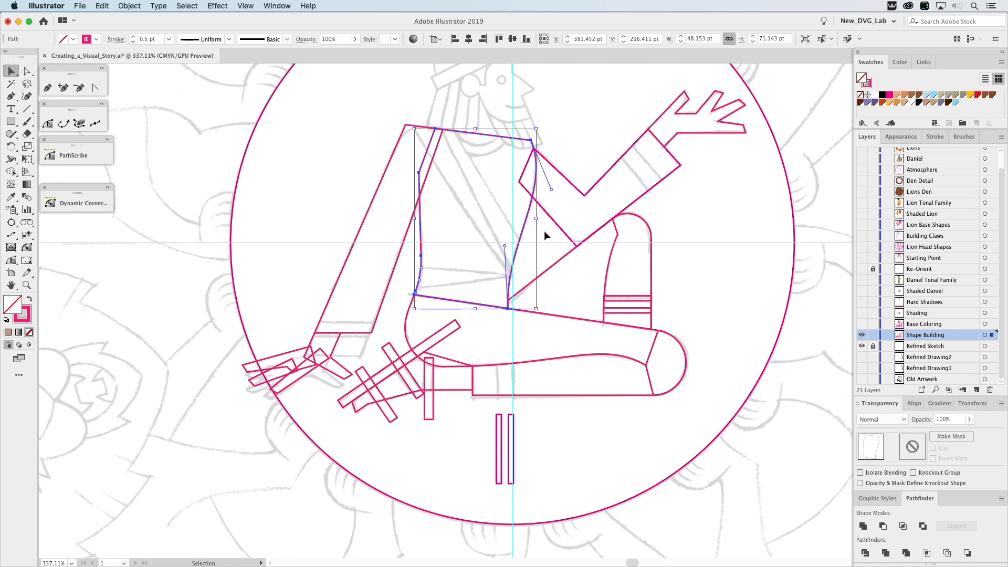
pyautogui.click(410, 309)
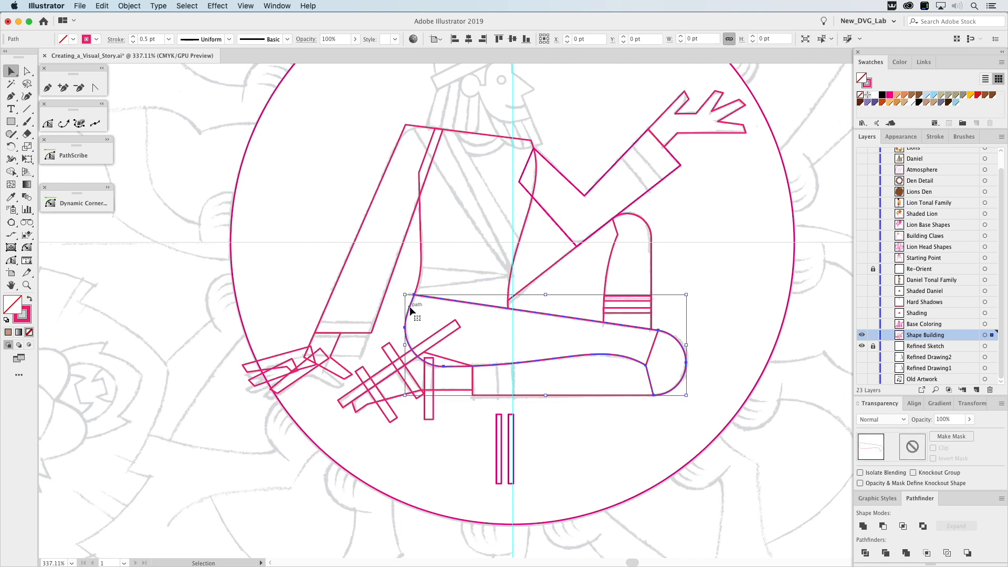
pyautogui.click(611, 373)
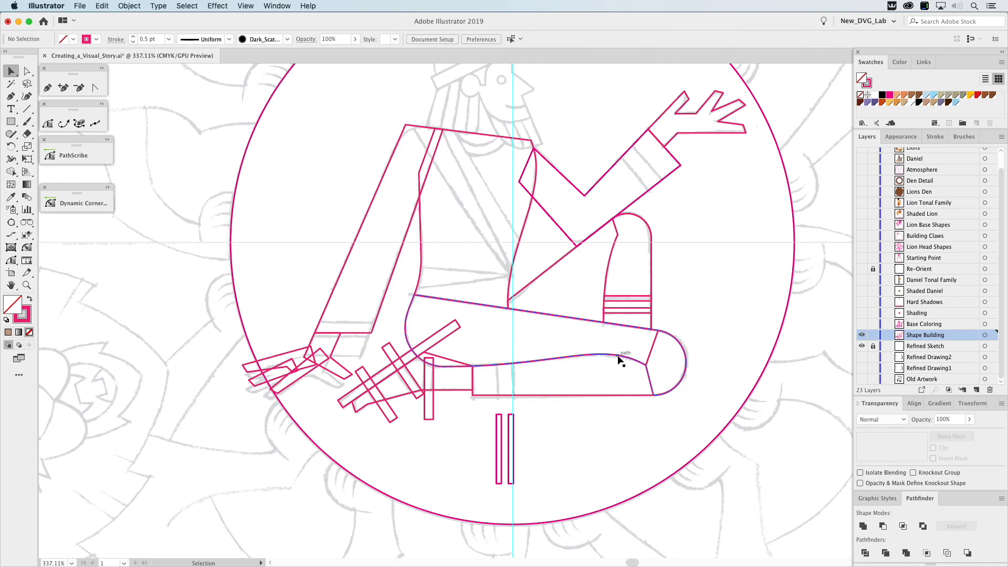
# Try moving the horizontal lower-leg shape down off the sketch, and undo the move.
pyautogui.moveTo(617, 396); pyautogui.dragTo(623, 459)
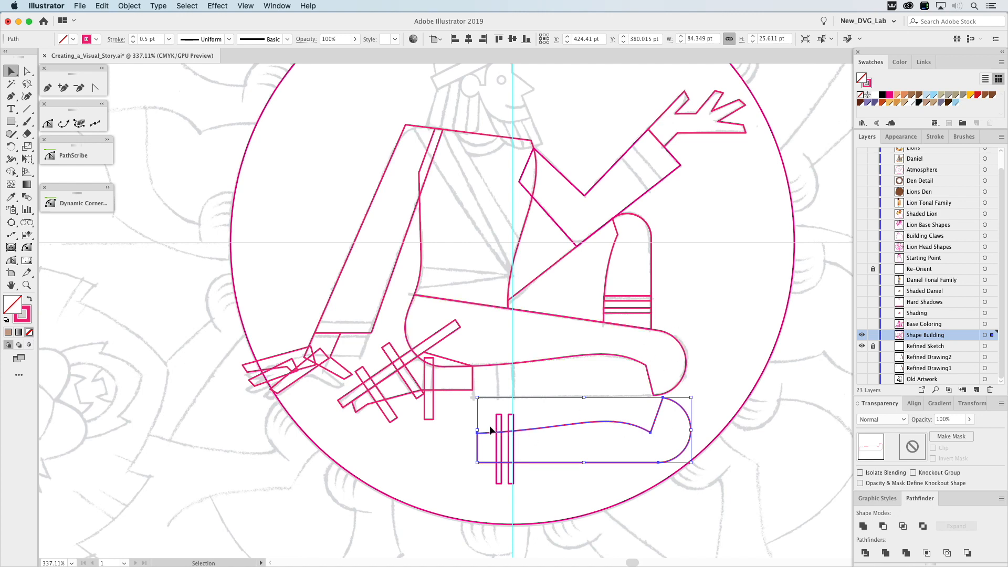
pyautogui.press('a')
pyautogui.press('super+z')
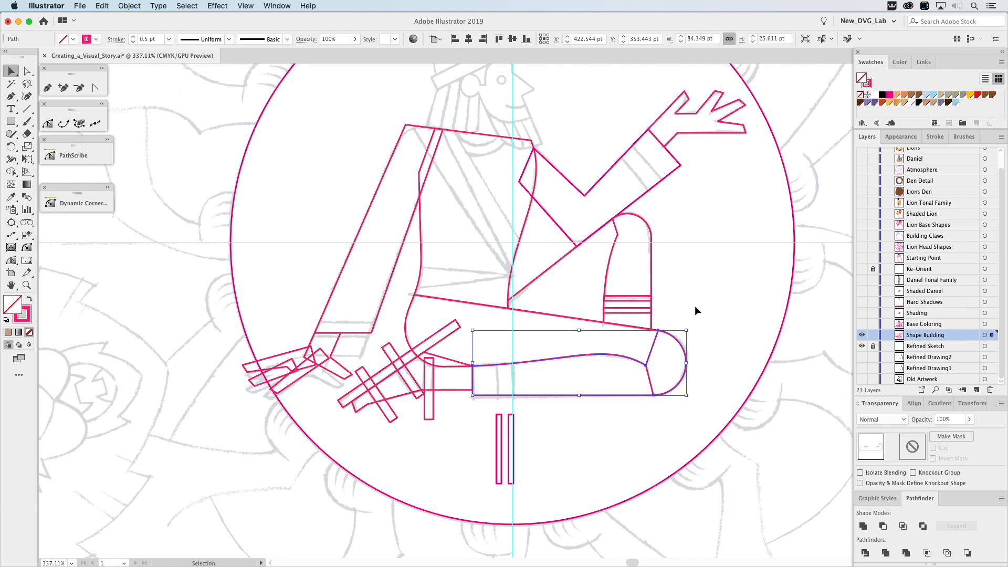
pyautogui.click(560, 419)
# Try moving the palm-and-thumb shape of the resting hand away from its overlapping finger shapes, and undo the move.
pyautogui.press('space')
pyautogui.moveTo(565, 428); pyautogui.dragTo(620, 353)
pyautogui.press('z')
pyautogui.moveTo(279, 214); pyautogui.dragTo(462, 357)
pyautogui.press('v')
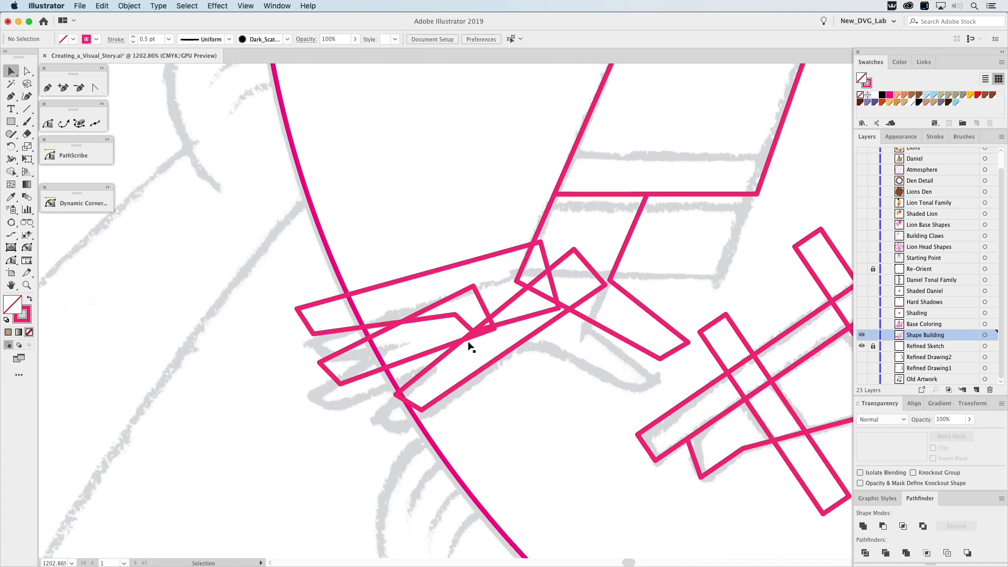
pyautogui.moveTo(554, 215); pyautogui.dragTo(613, 213)
pyautogui.press('super+z')
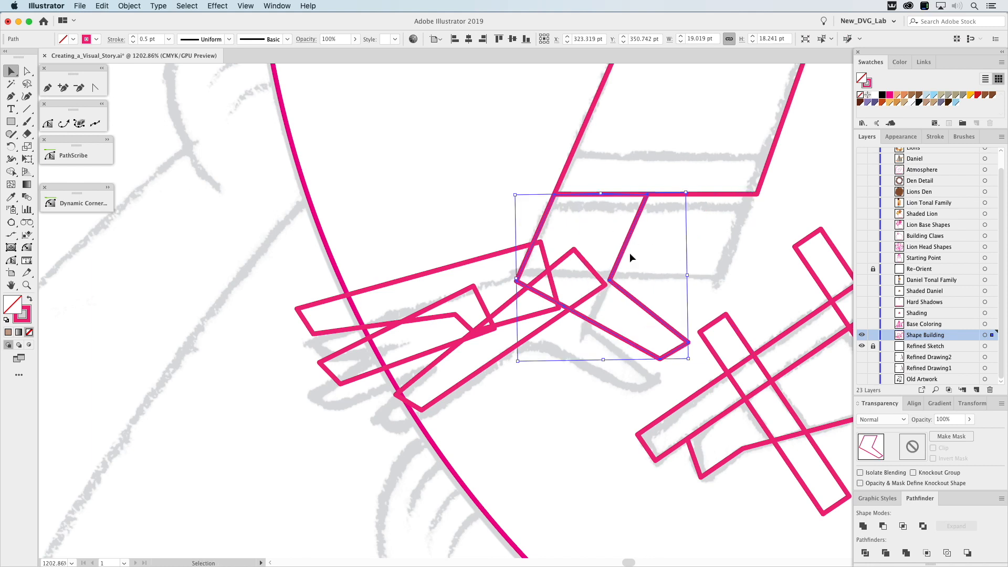
# Unite the overlapping finger and palm shapes of the resting hand into one outline with Pathfinder.
pyautogui.click(527, 338)
pyautogui.moveTo(437, 240); pyautogui.dragTo(599, 355)
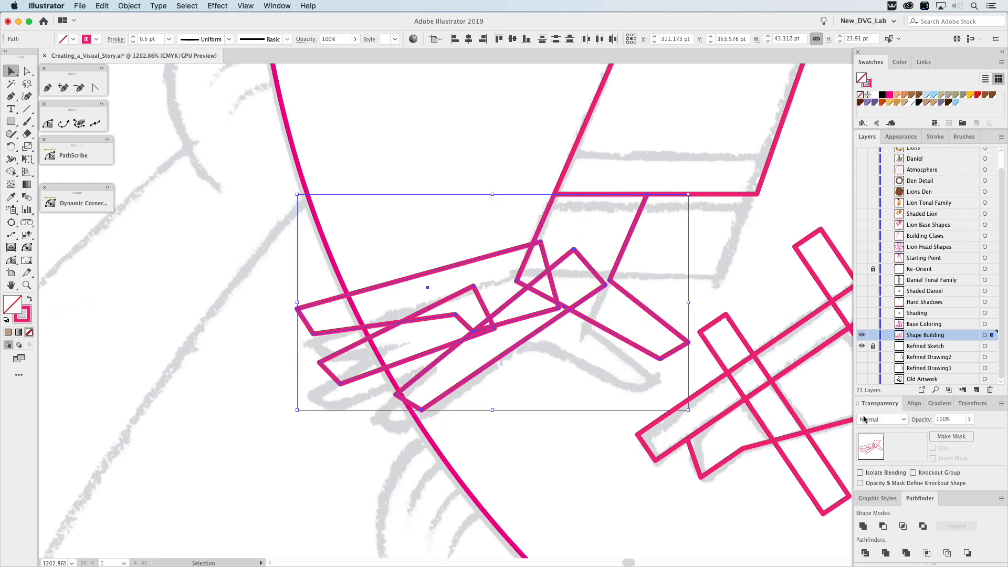
pyautogui.click(863, 526)
pyautogui.scroll(-3, 717, 437)
pyautogui.hscroll(4, 717, 437)
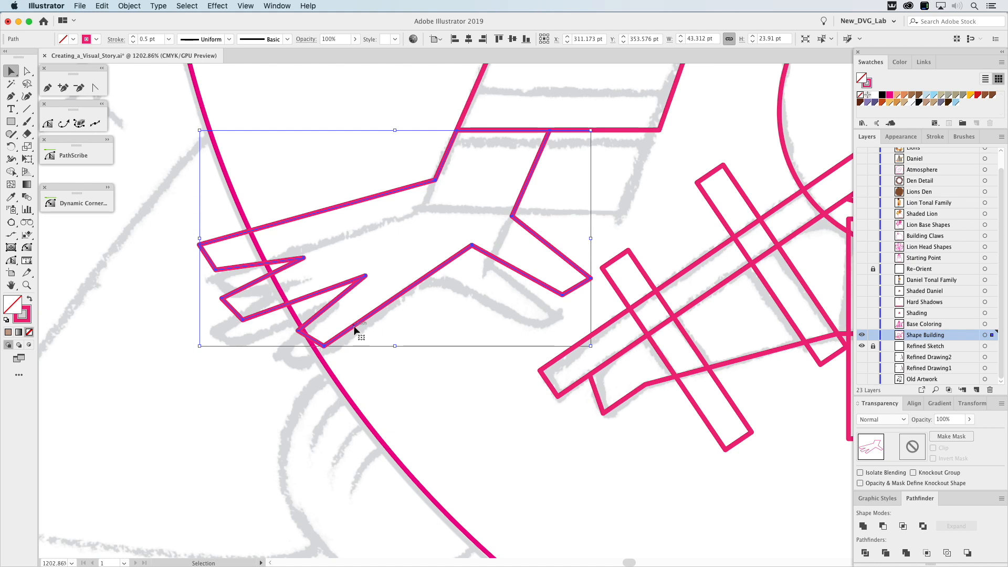
# Fill the horizontal lower-leg shape with the golden-yellow swatch.
pyautogui.moveTo(673, 318); pyautogui.dragTo(375, 264)
pyautogui.click(28, 286)
pyautogui.keyDown('alt'); pyautogui.click(556, 280); pyautogui.keyUp('alt')
pyautogui.keyDown('alt'); pyautogui.click(557, 280); pyautogui.keyUp('alt')
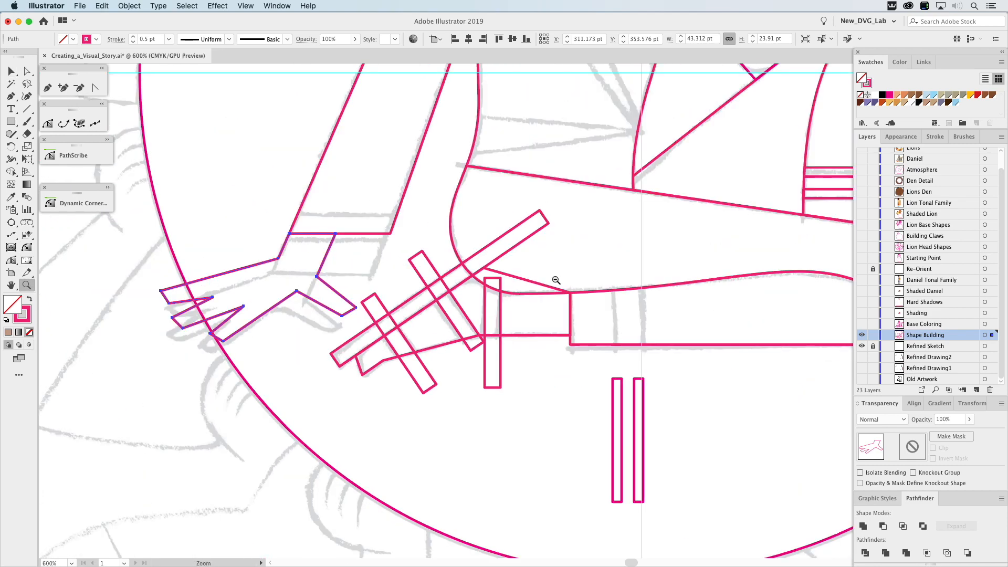
pyautogui.keyDown('alt'); pyautogui.click(556, 280); pyautogui.keyUp('alt')
pyautogui.moveTo(580, 325); pyautogui.dragTo(491, 290)
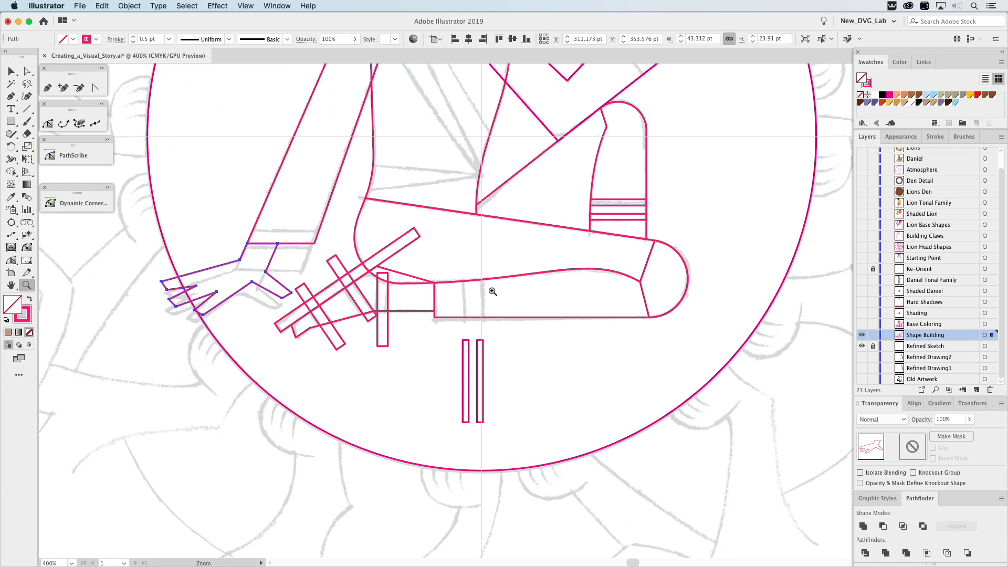
pyautogui.press('v')
pyautogui.click(523, 318)
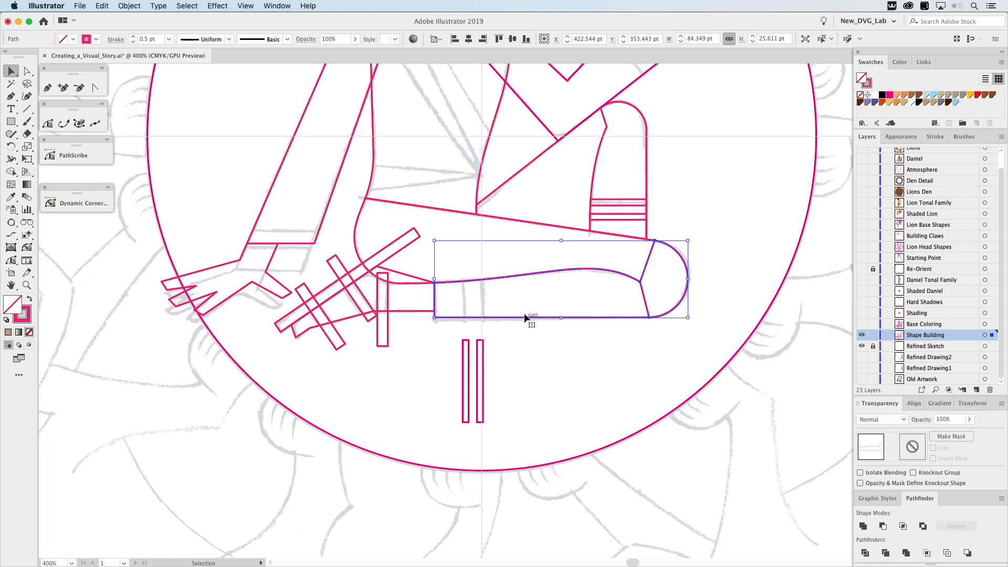
pyautogui.click(970, 95)
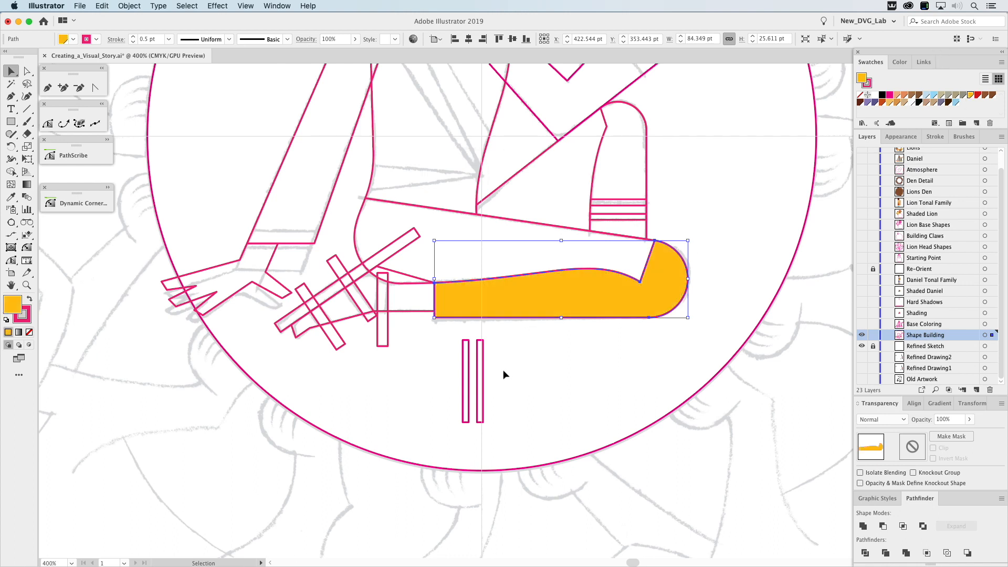
# Move the two vertical strips onto the lower leg and Intersect them with the yellow leg shape to form trouser bands.
pyautogui.moveTo(484, 364); pyautogui.dragTo(493, 288)
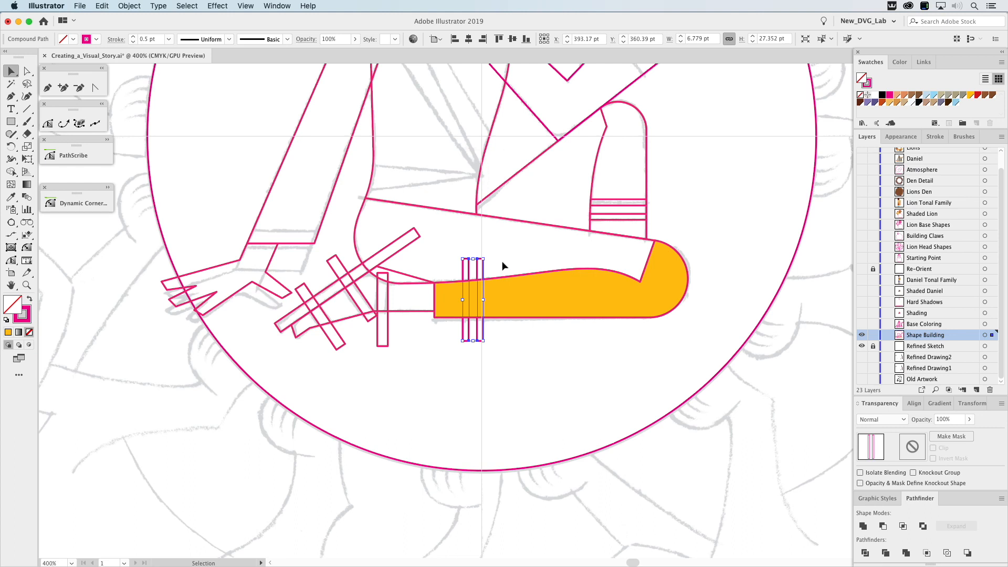
pyautogui.keyDown('shift'); pyautogui.click(517, 297); pyautogui.keyUp('shift')
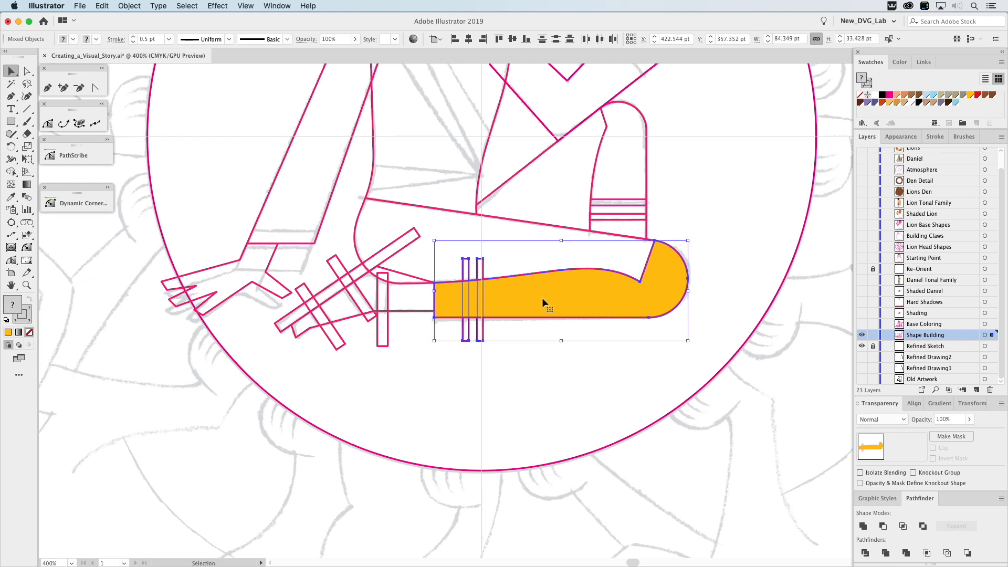
pyautogui.click(903, 526)
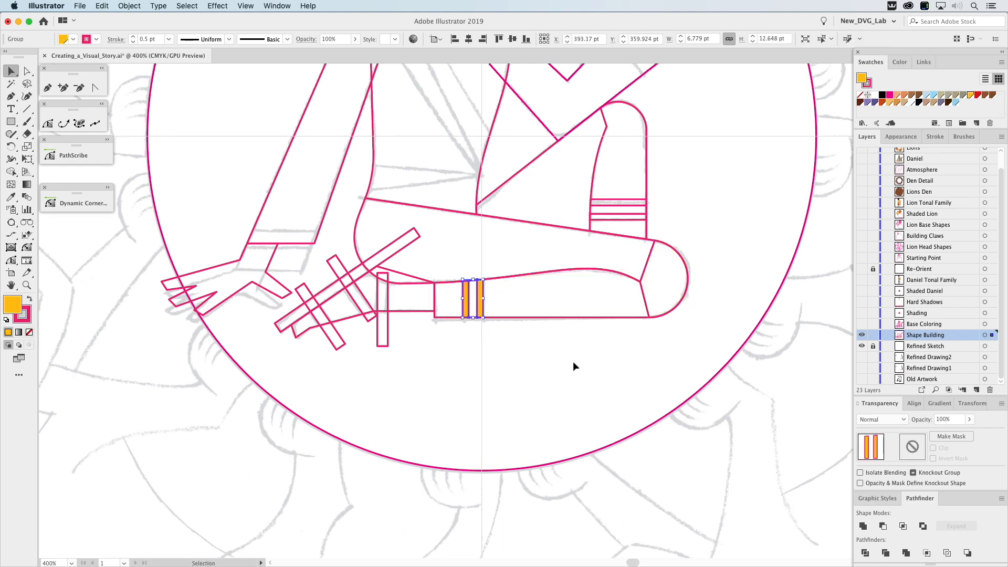
pyautogui.click(531, 366)
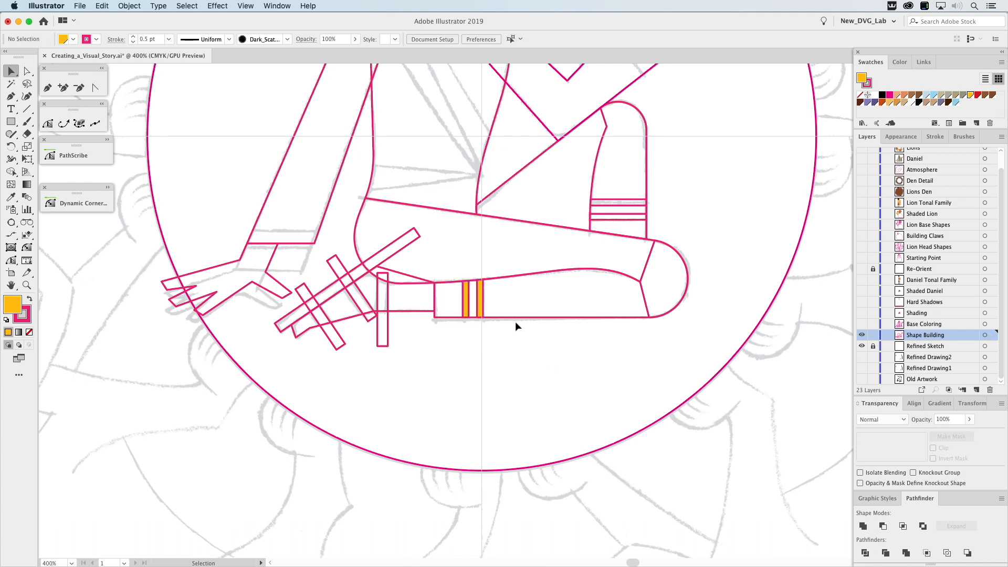
# Restyle the two leg bands as unfilled pink outlines by sampling a neighbouring path with the Eyedropper.
pyautogui.click(478, 294)
pyautogui.click(11, 197)
pyautogui.click(363, 261)
pyautogui.press('v')
pyautogui.click(515, 361)
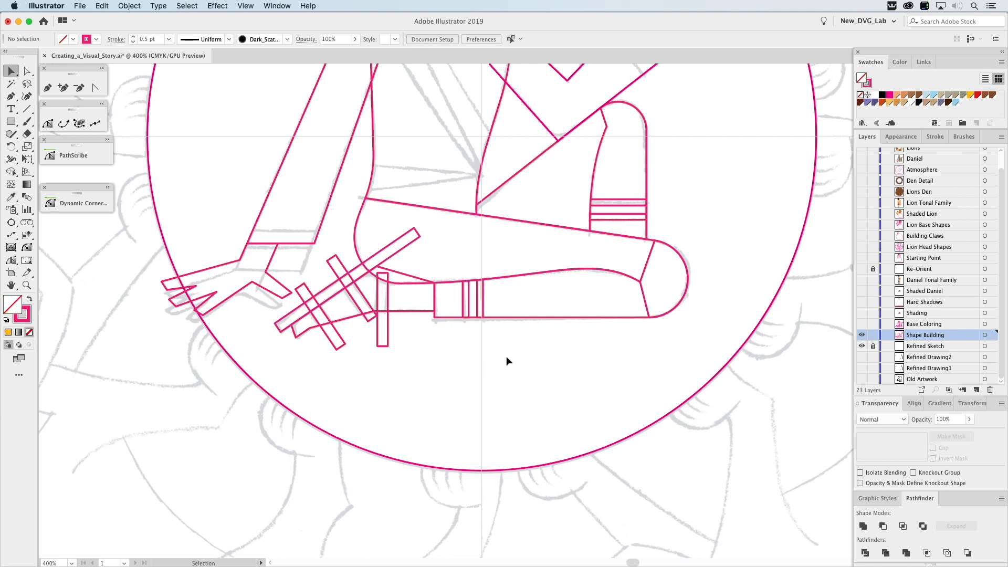
# Try moving the foot shape below the leg to show its full outline, and undo the move.
pyautogui.click(398, 315)
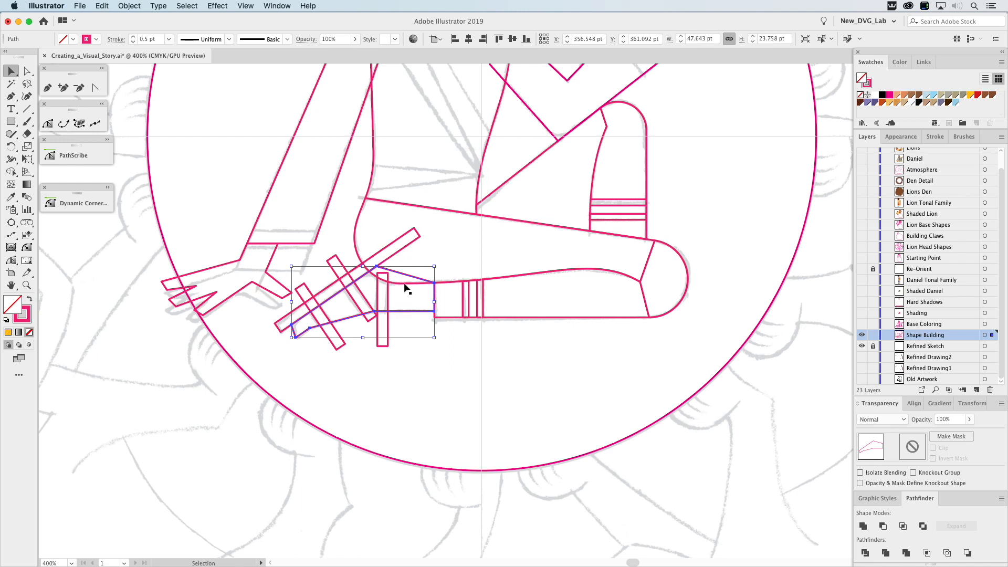
pyautogui.moveTo(413, 310); pyautogui.dragTo(527, 397)
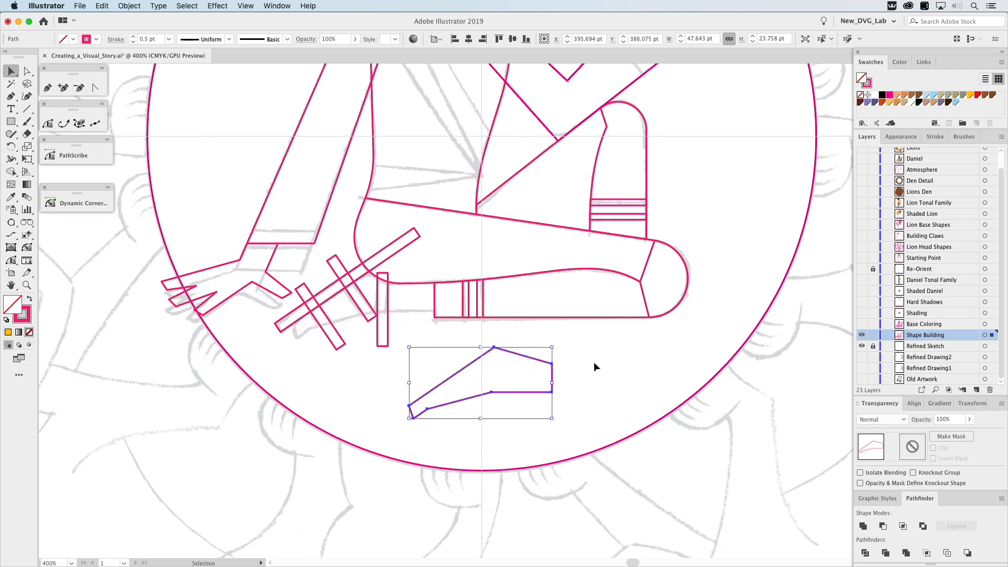
pyautogui.hotkey('ctrl', 'z')
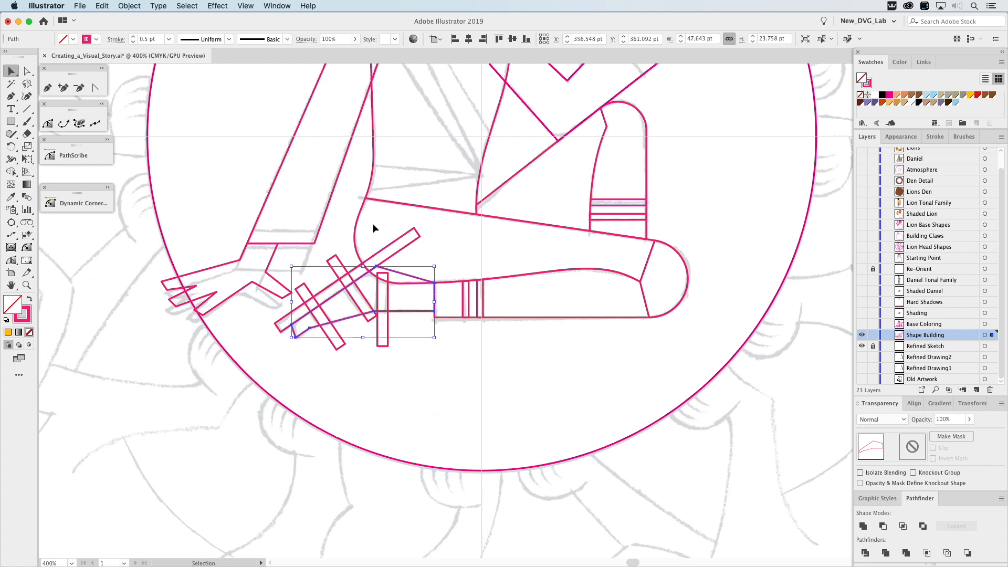
# Fill the thigh shape with golden yellow and subtract it from the foot shape using Minus Front.
pyautogui.click(362, 219)
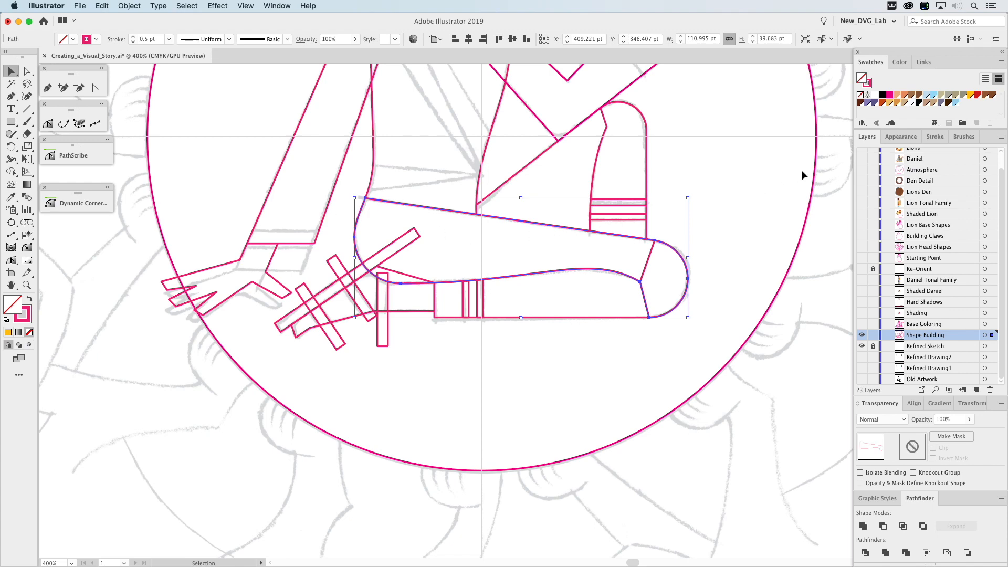
pyautogui.click(972, 97)
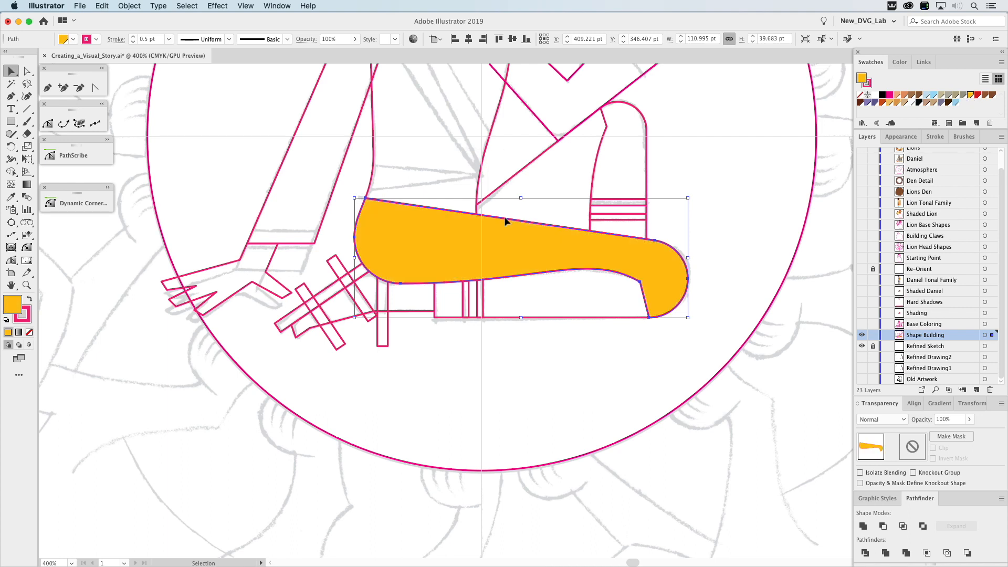
pyautogui.keyDown('shift'); pyautogui.click(415, 315); pyautogui.keyUp('shift')
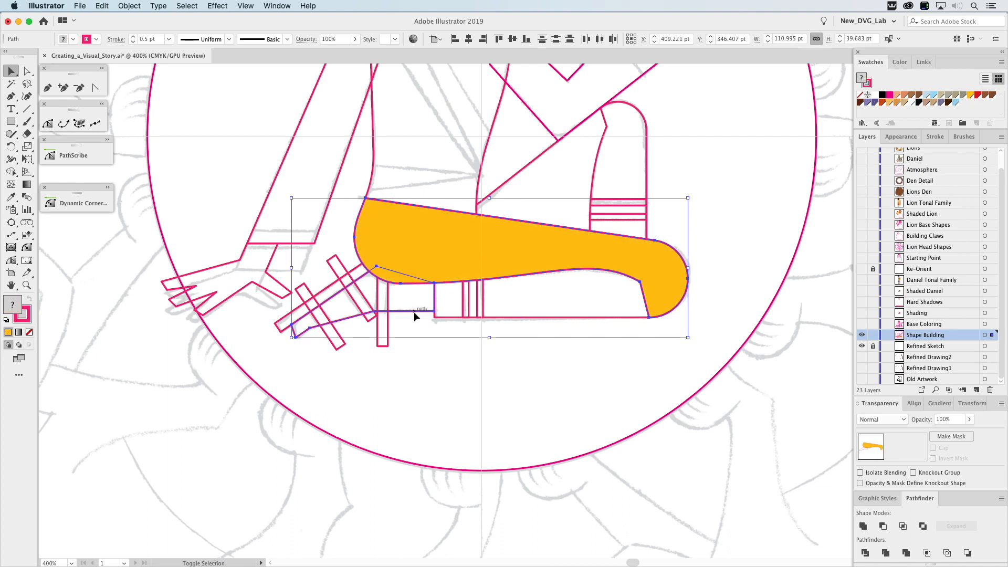
pyautogui.click(884, 526)
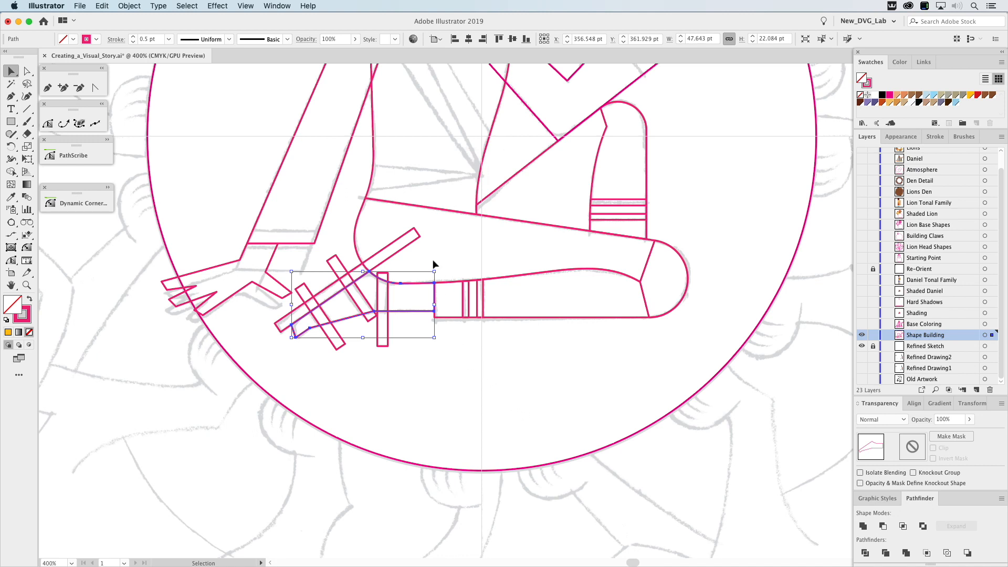
# Fill the thigh shape with golden yellow and subtract it from the long diagonal sandal sole strip using Minus Front.
pyautogui.click(359, 217)
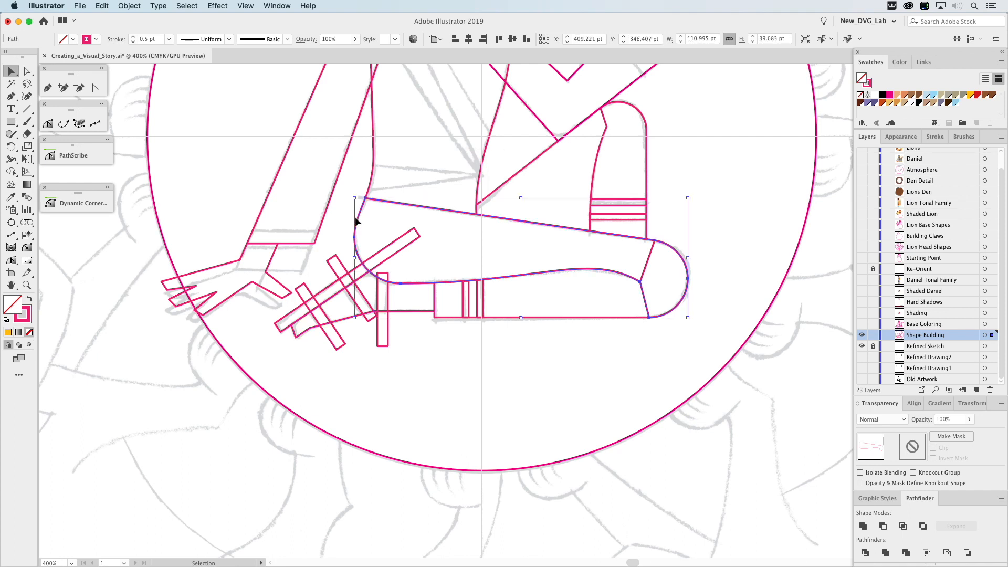
pyautogui.click(971, 97)
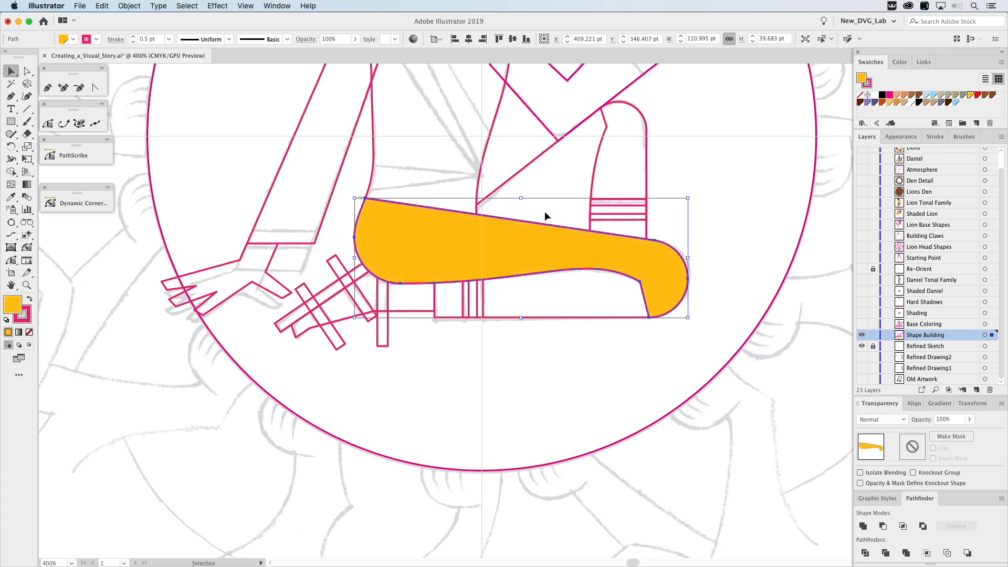
pyautogui.keyDown('shift'); pyautogui.click(330, 288); pyautogui.keyUp('shift')
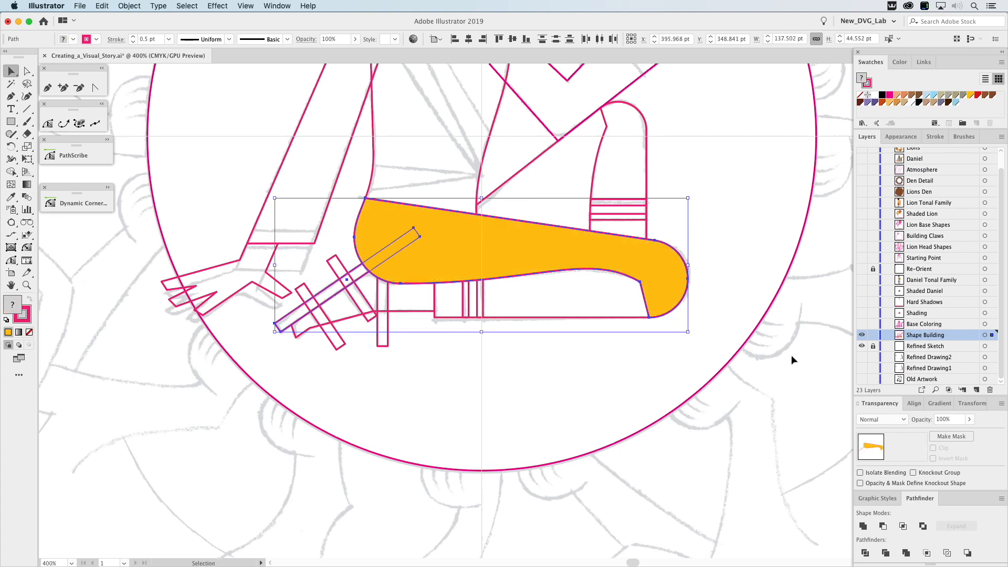
pyautogui.click(884, 526)
pyautogui.click(443, 408)
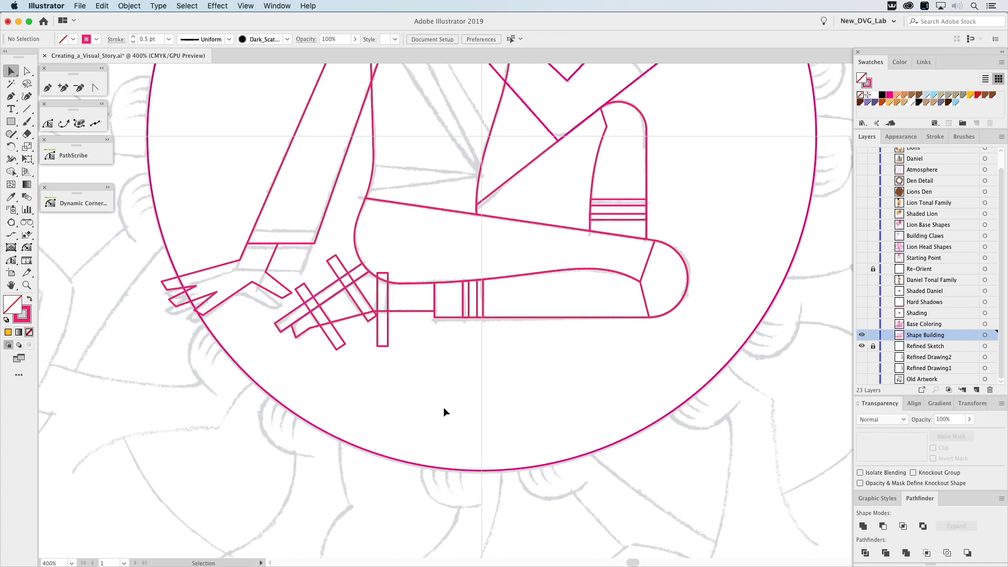
# Intersect each of the three sandal straps with the foot shape to trim them to the foot's outline.
pyautogui.click(403, 311)
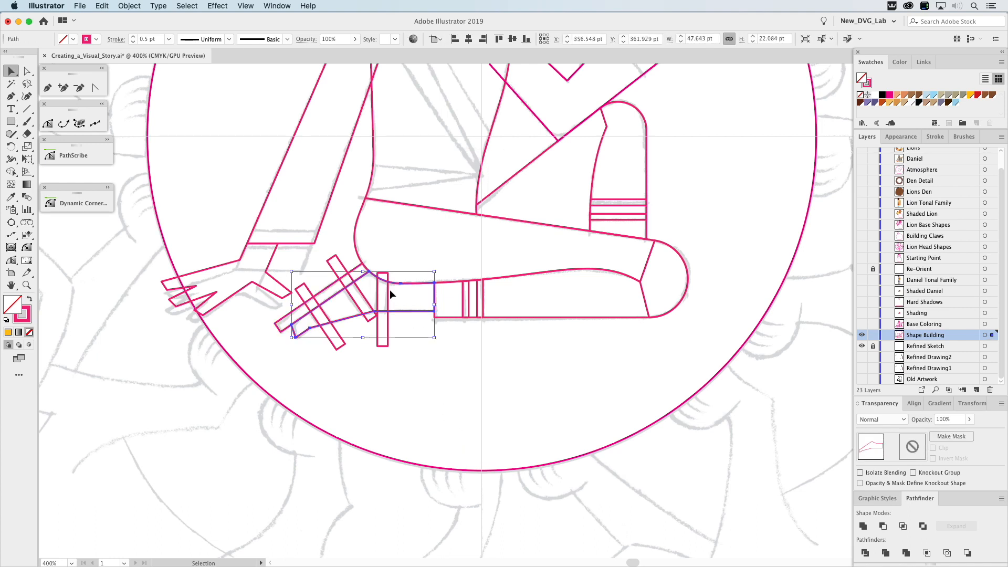
pyautogui.click(903, 526)
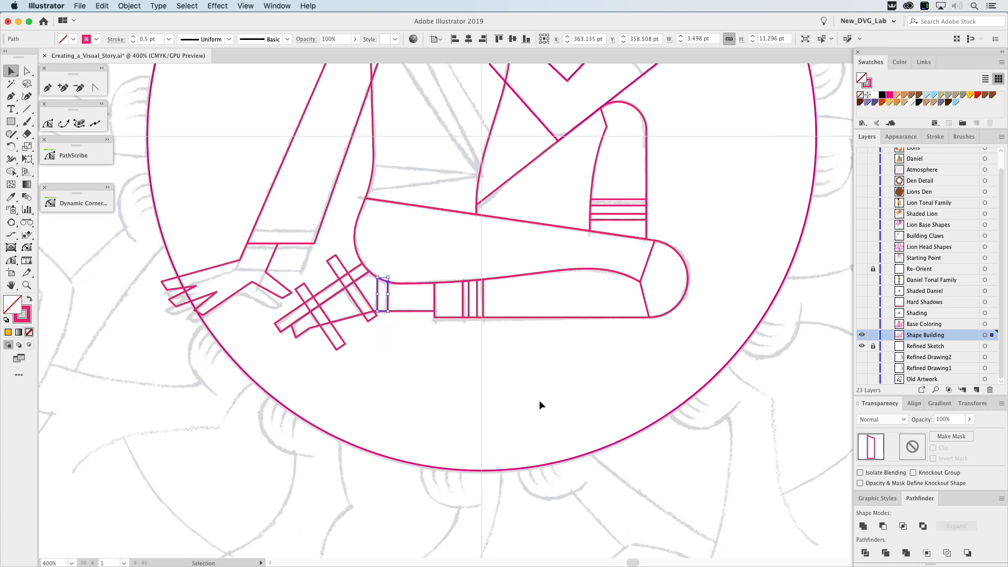
pyautogui.keyDown('shift'); pyautogui.click(348, 318); pyautogui.keyUp('shift')
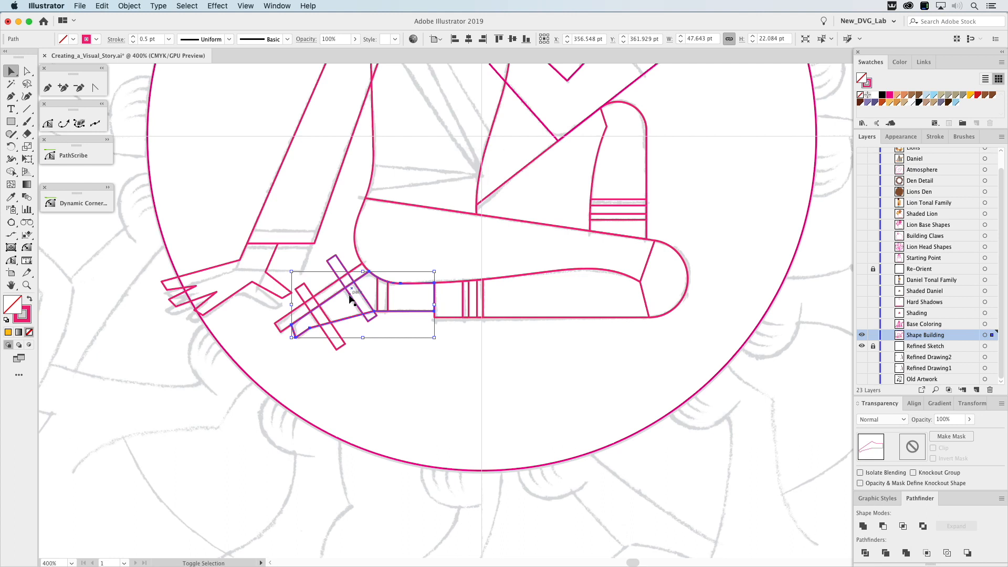
pyautogui.keyDown('shift'); pyautogui.click(351, 298); pyautogui.keyUp('shift')
pyautogui.click(904, 527)
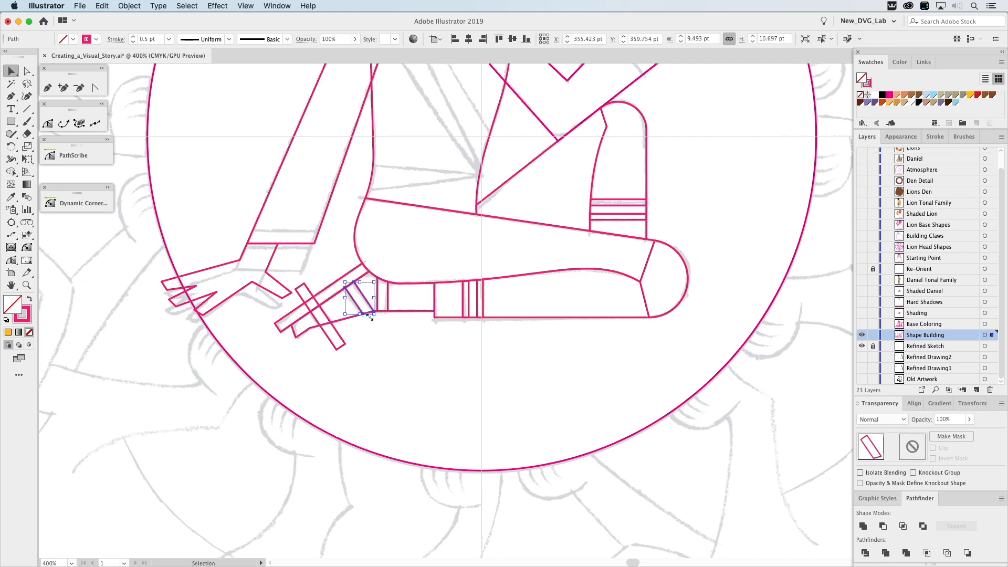
pyautogui.click(339, 322)
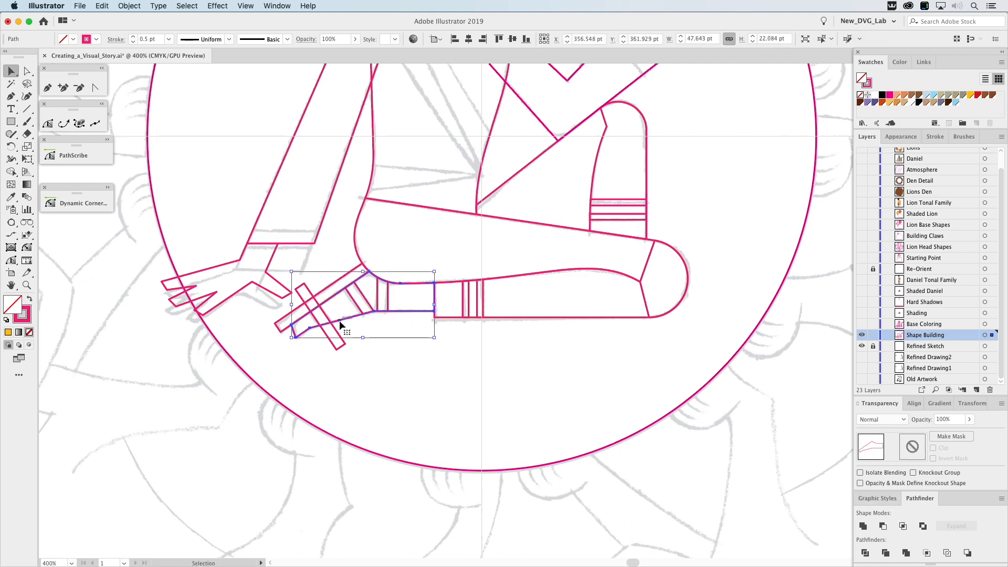
pyautogui.keyDown('shift'); pyautogui.click(328, 317); pyautogui.keyUp('shift')
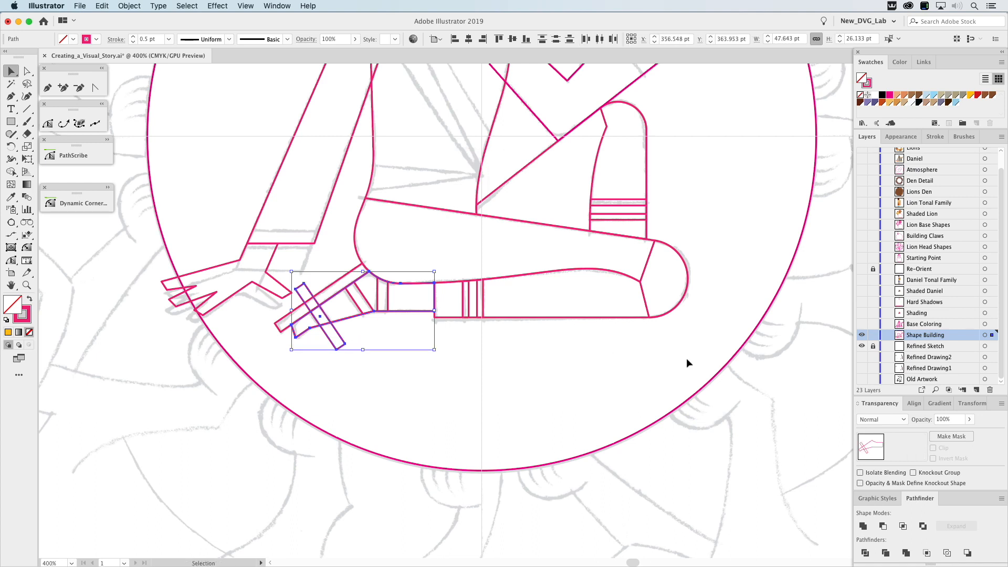
pyautogui.click(903, 527)
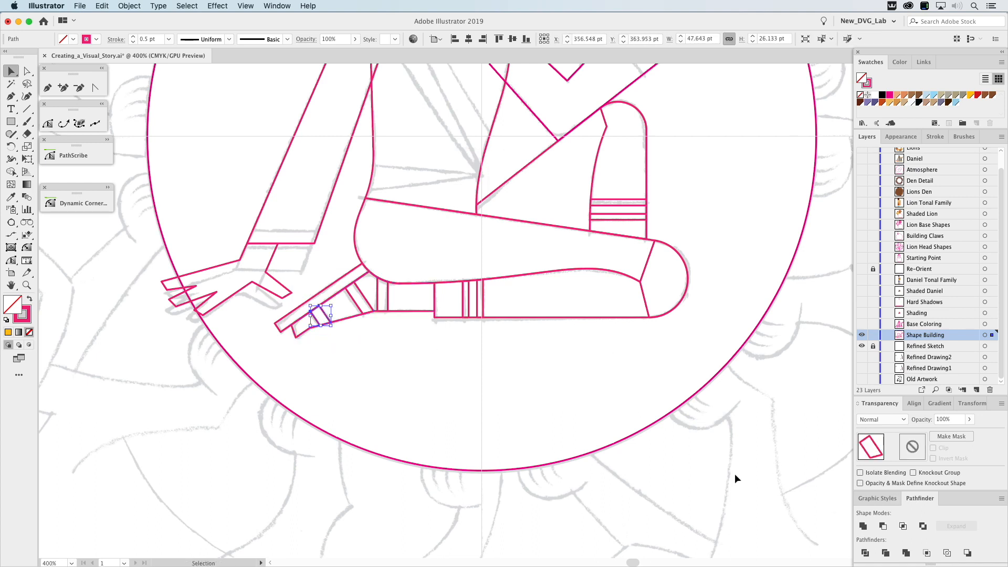
pyautogui.click(423, 388)
# Round the shoulder corner to 10.37 pt and the raised arm's elbow corner to 5.578 pt with the Dynamic Corners tool.
pyautogui.press('space')
pyautogui.moveTo(679, 171); pyautogui.dragTo(684, 341)
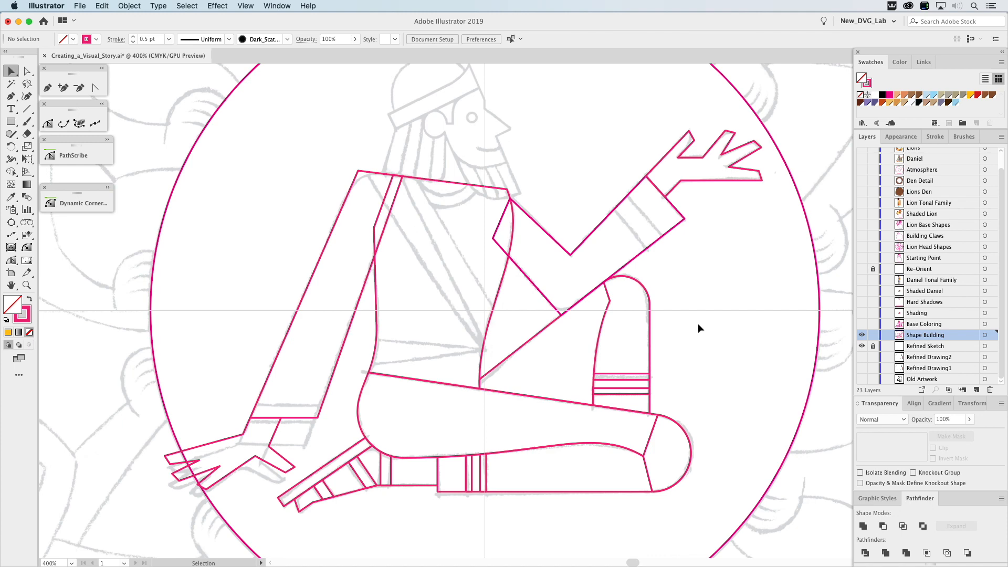
pyautogui.click(91, 205)
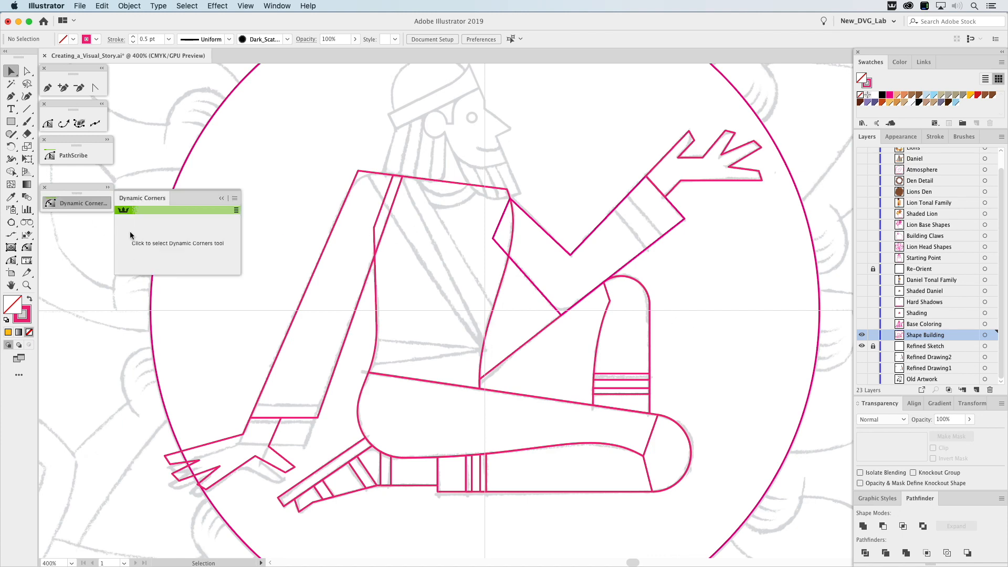
pyautogui.click(107, 188)
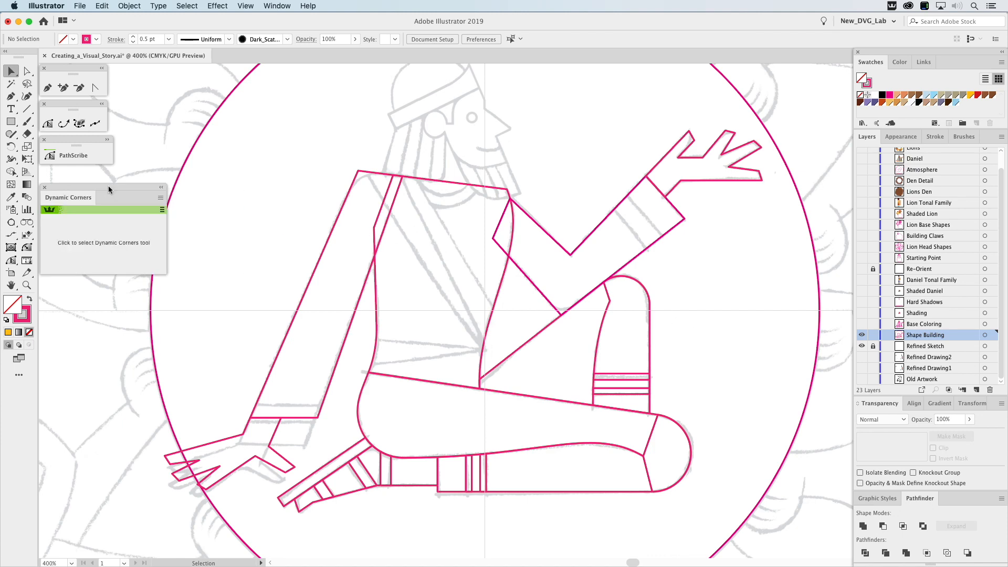
pyautogui.click(27, 248)
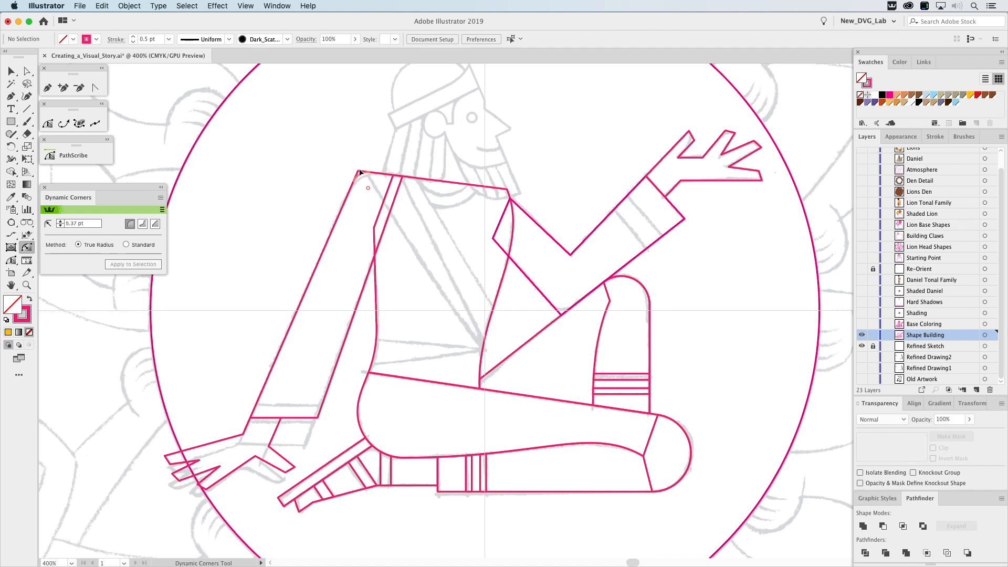
pyautogui.moveTo(368, 188); pyautogui.dragTo(378, 203)
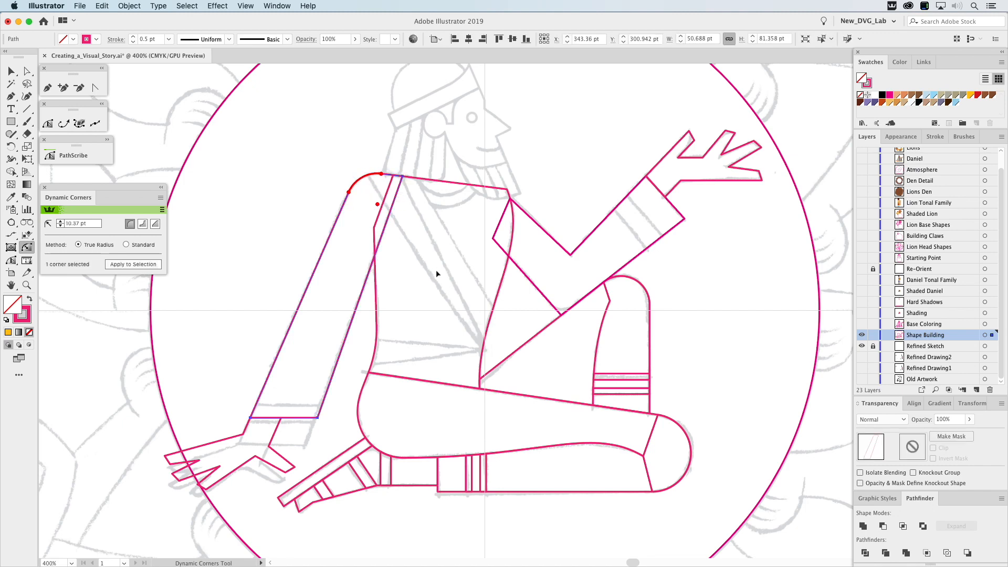
pyautogui.moveTo(560, 314); pyautogui.dragTo(564, 292)
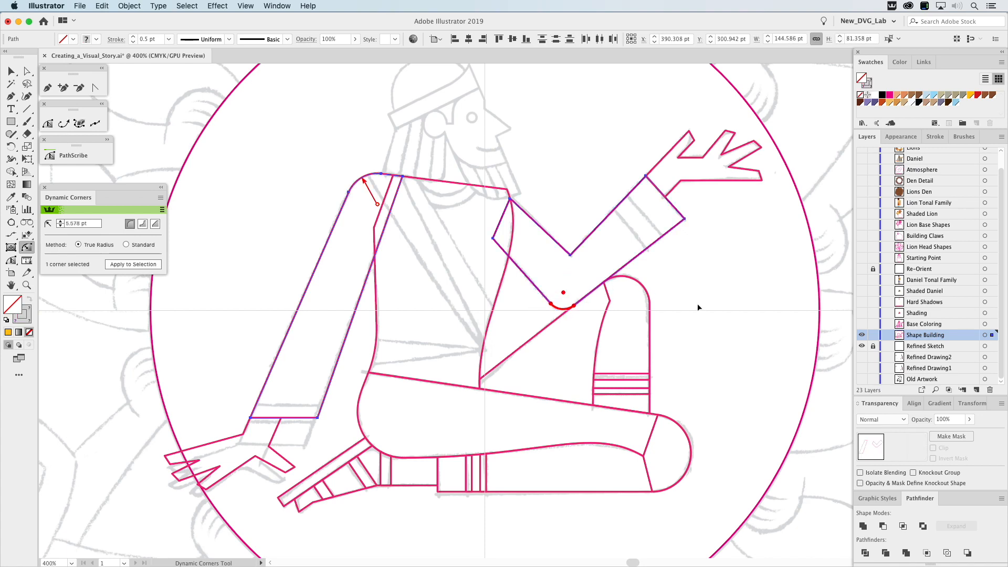
# Round the lower corners of the resting hand's fingertips and thumb to a 4.144 pt radius using Dynamic Corners.
pyautogui.press('z')
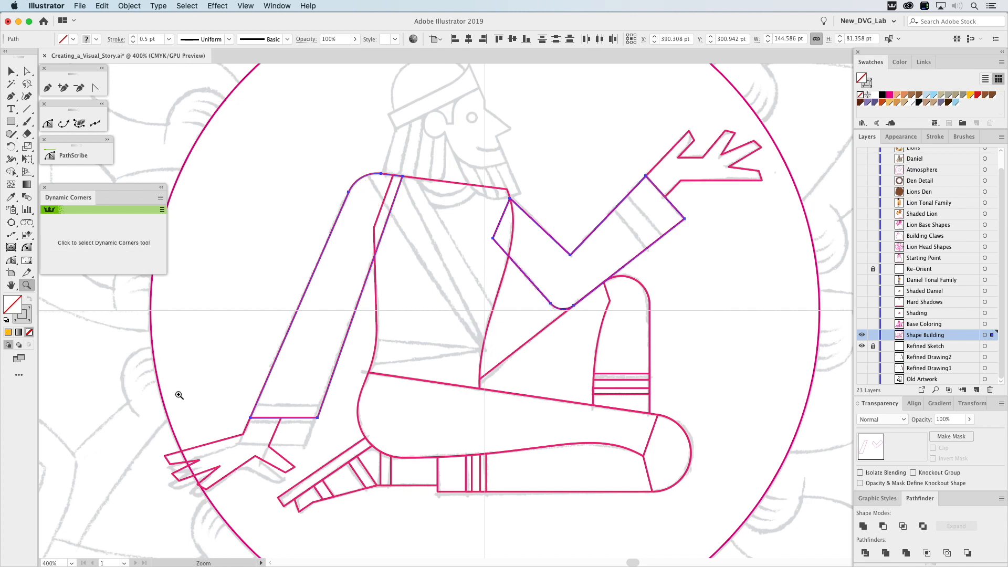
pyautogui.moveTo(133, 381); pyautogui.dragTo(462, 543)
pyautogui.press('space')
pyautogui.moveTo(555, 461); pyautogui.dragTo(646, 409)
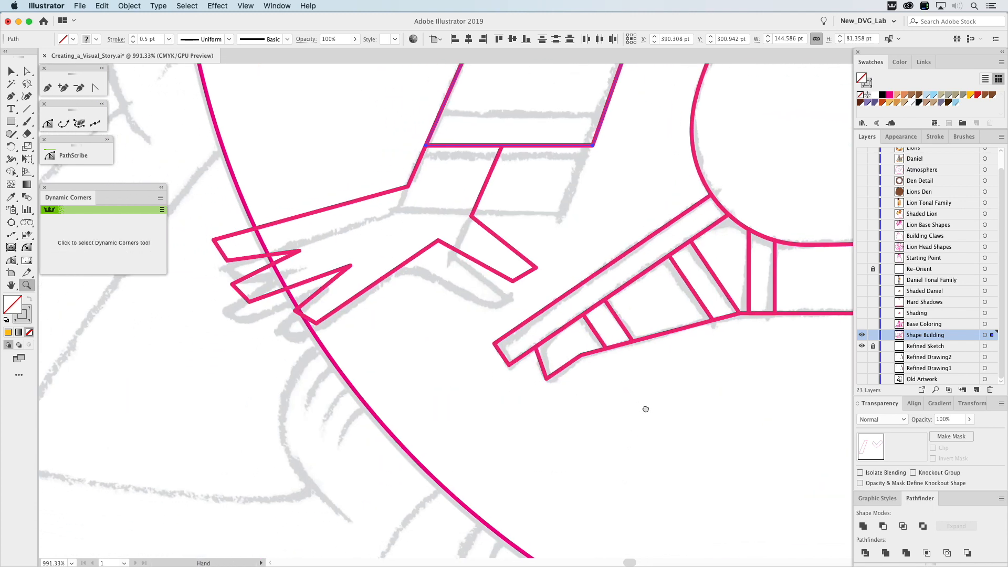
pyautogui.click(27, 248)
pyautogui.click(227, 260)
pyautogui.moveTo(231, 250); pyautogui.dragTo(242, 227)
pyautogui.click(247, 301)
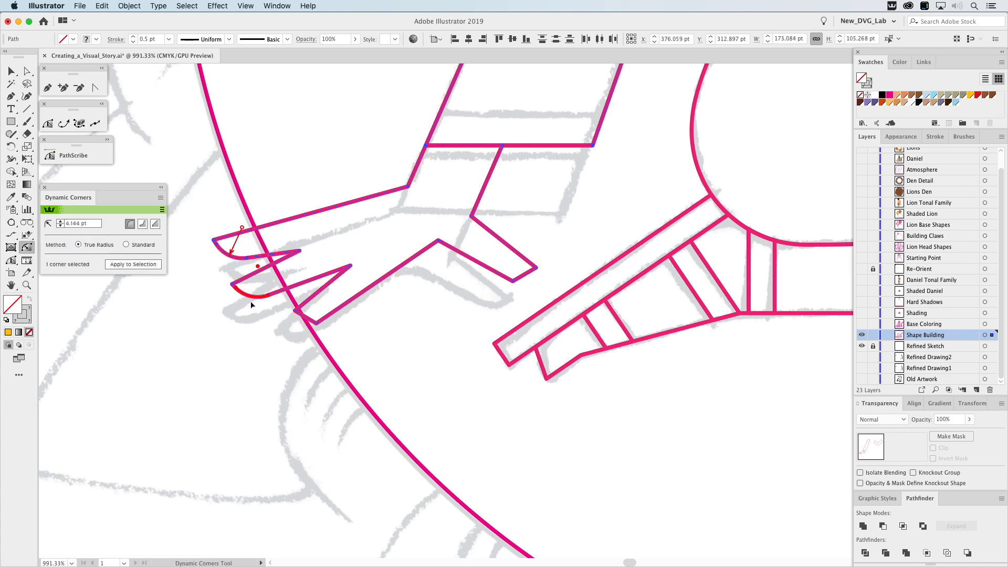
pyautogui.click(319, 326)
pyautogui.click(513, 285)
# Round the foot's toe corner to 5.22 pt and its upper corner beside the thigh, and fit the whole artwork in view.
pyautogui.hscroll(5, 661, 356)
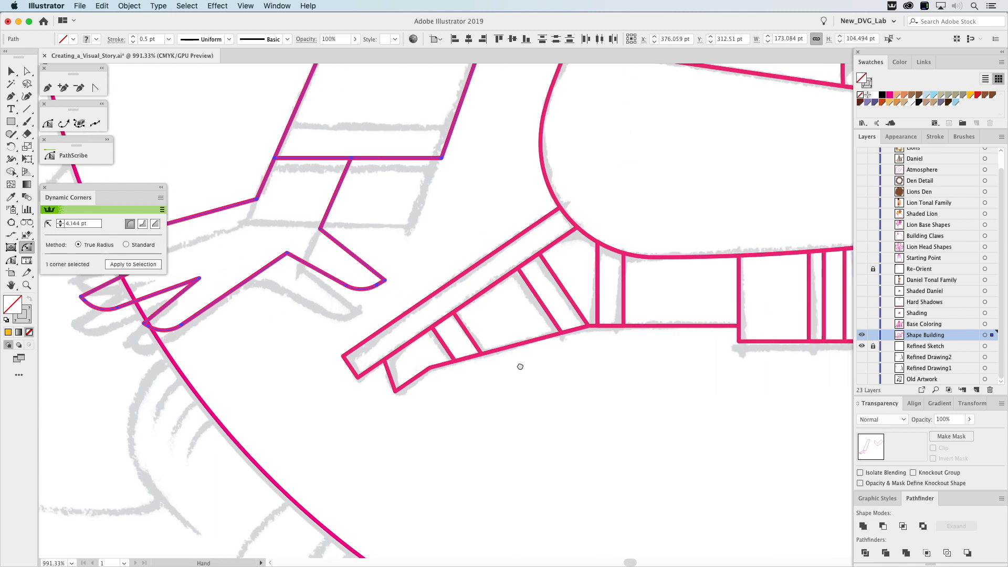
pyautogui.moveTo(347, 366); pyautogui.dragTo(387, 389)
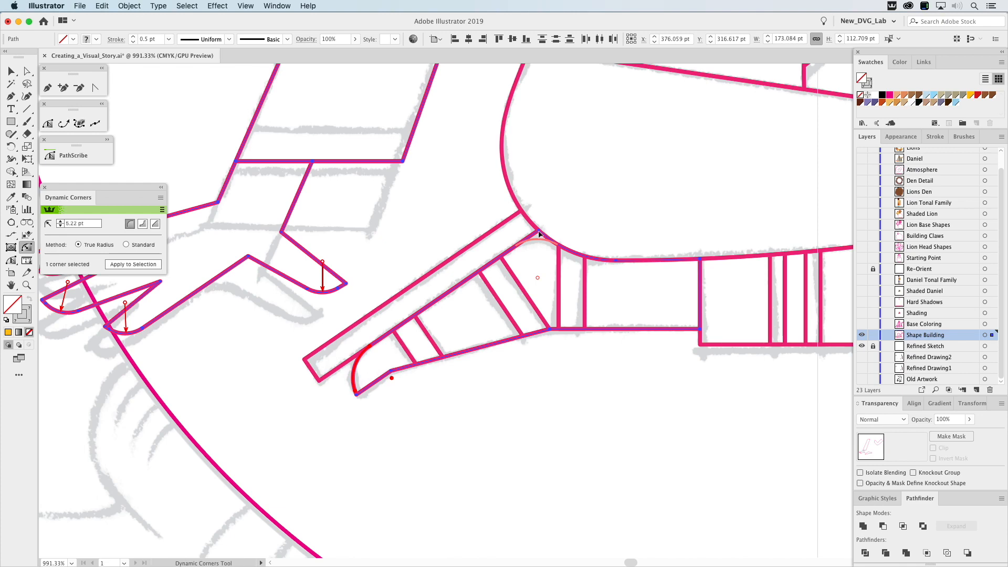
pyautogui.moveTo(538, 278)
pyautogui.mouseDown()
pyautogui.moveTo(541, 254)
pyautogui.moveTo(531, 284)
pyautogui.mouseUp()
pyautogui.press('space')
pyautogui.moveTo(669, 416); pyautogui.dragTo(345, 437)
pyautogui.press('super+0')
pyautogui.keyDown('super'); pyautogui.click(460, 444); pyautogui.keyUp('super')
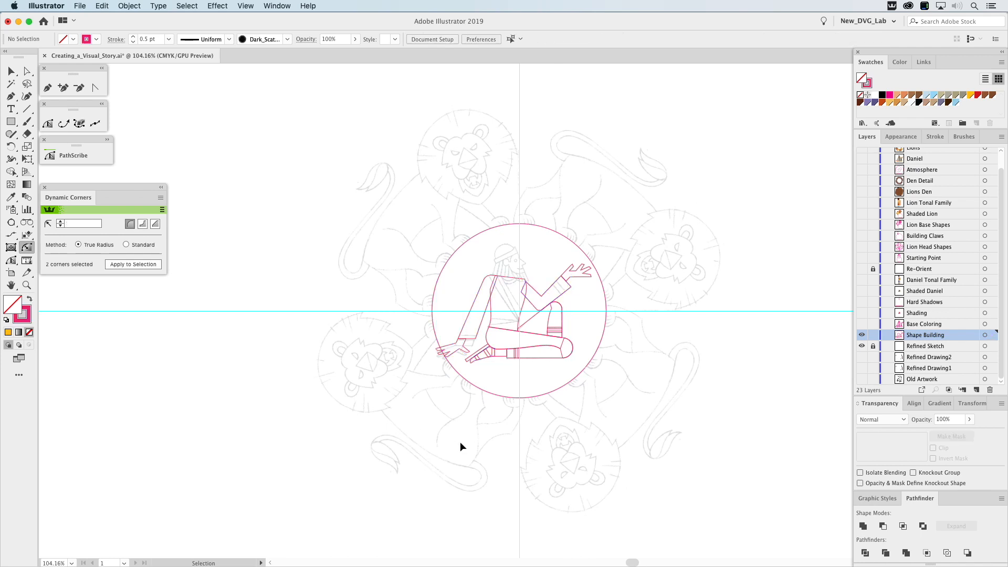
# Hide the Shape Building layer and show the Base Coloring layer with the completed figure outlines.
pyautogui.press('v')
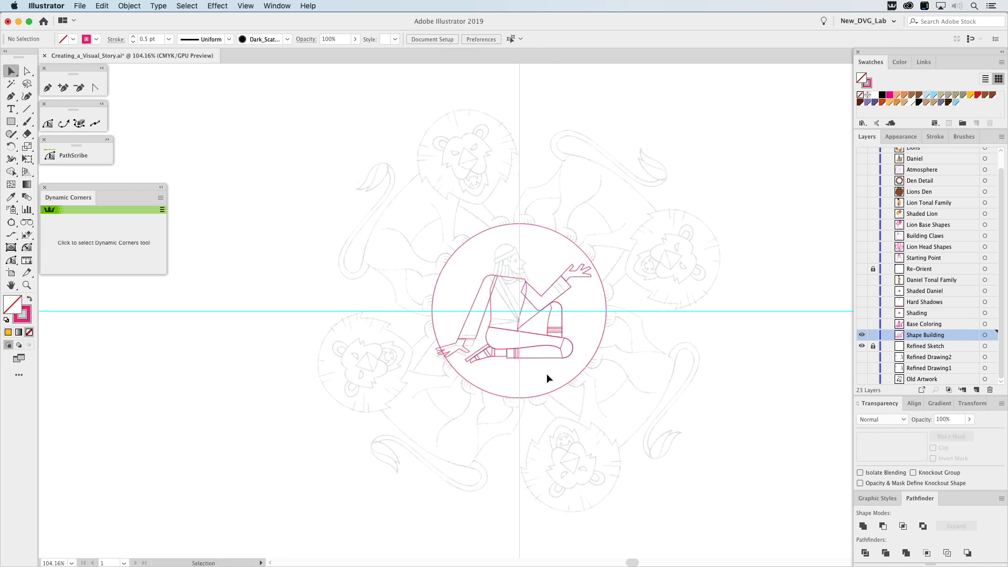
pyautogui.press('z')
pyautogui.moveTo(411, 203); pyautogui.dragTo(637, 427)
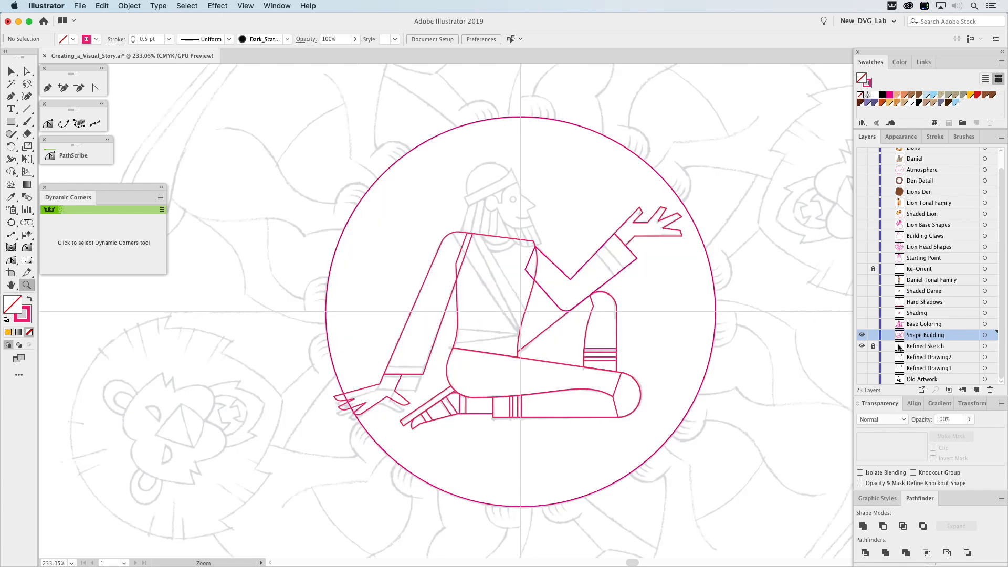
pyautogui.click(862, 335)
pyautogui.click(862, 325)
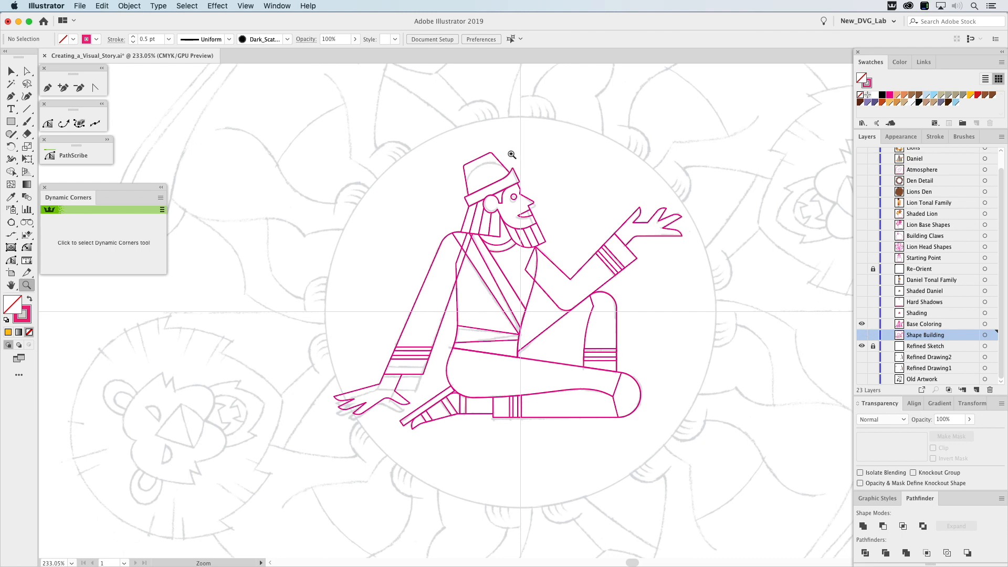
# Show the Daniel Tonal Family layer and hide the Refined Sketch layer.
pyautogui.press('v')
pyautogui.click(863, 280)
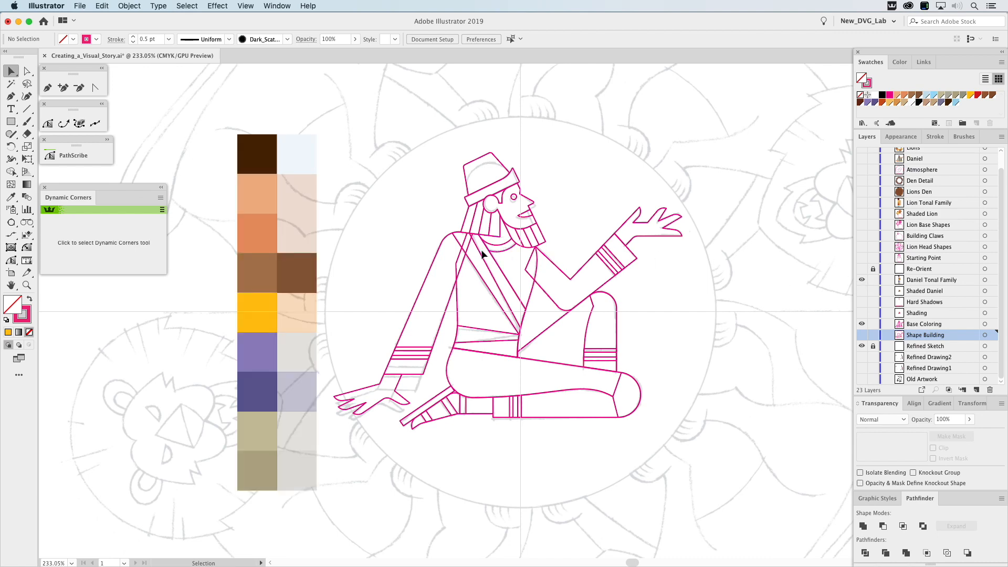
pyautogui.click(862, 346)
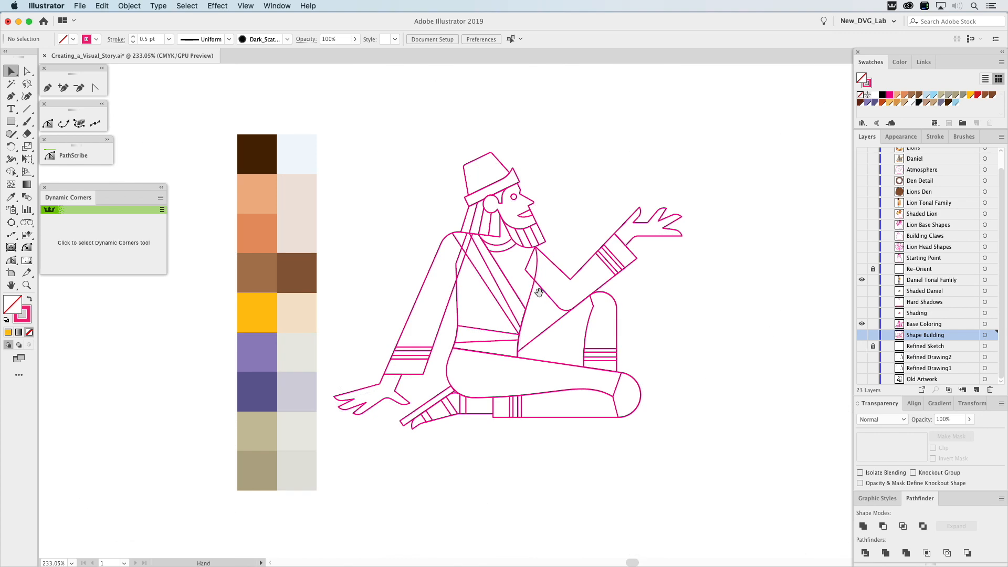
pyautogui.moveTo(538, 292); pyautogui.dragTo(568, 287)
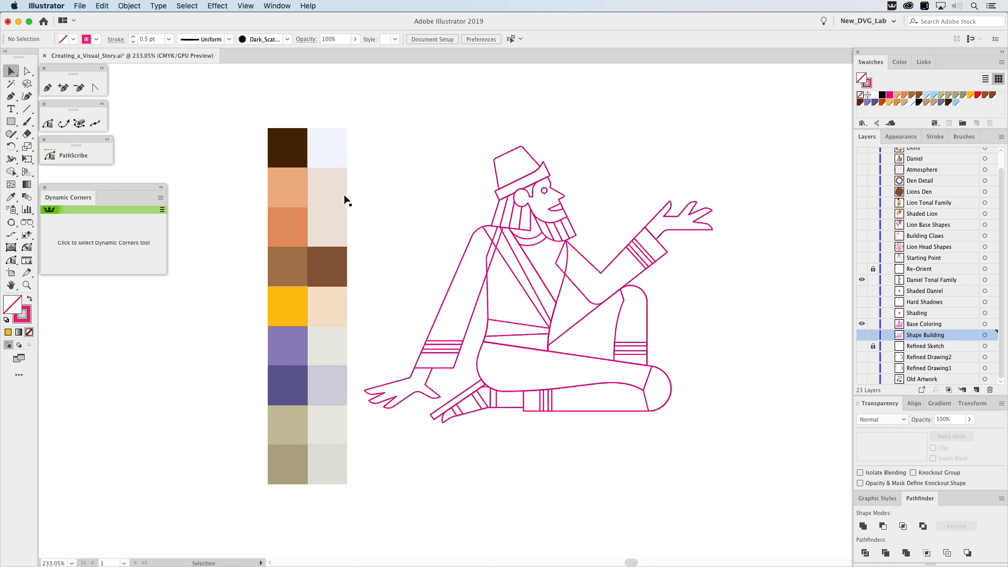
# Select all the solid base colour squares, including the dark brown one in the second column, and clear the selection.
pyautogui.moveTo(246, 127); pyautogui.dragTo(285, 483)
pyautogui.keyDown('shift'); pyautogui.click(332, 281); pyautogui.keyUp('shift')
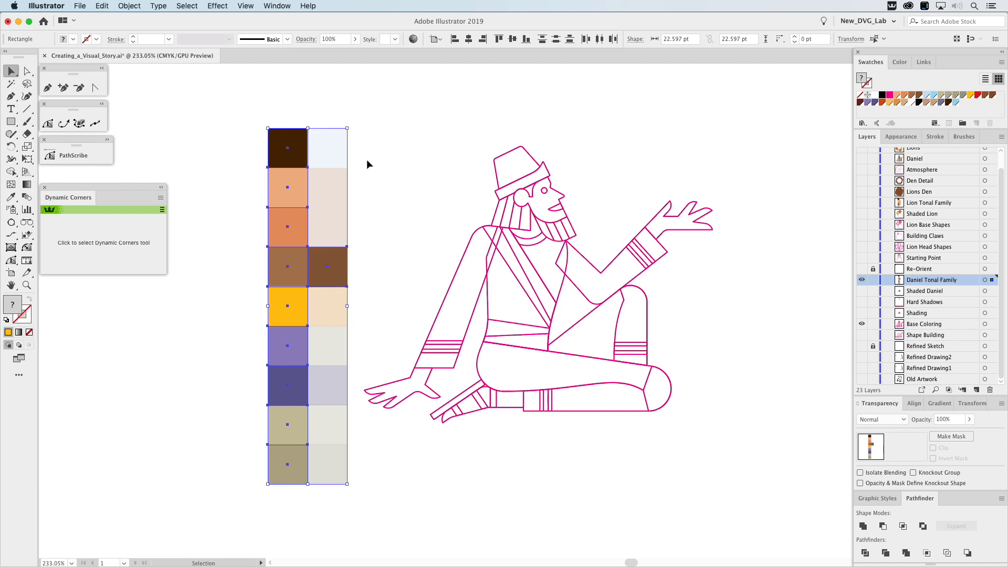
pyautogui.click(375, 208)
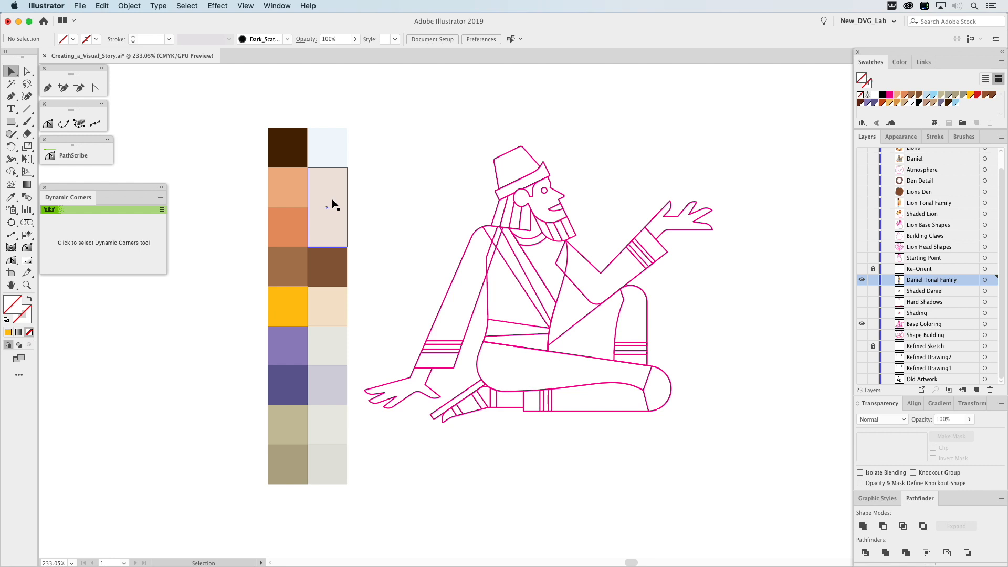
# Try sliding the pale pink shading rectangle over the two skin-tone squares to preview its Multiply overlay, and move it back.
pyautogui.moveTo(333, 195); pyautogui.dragTo(322, 195)
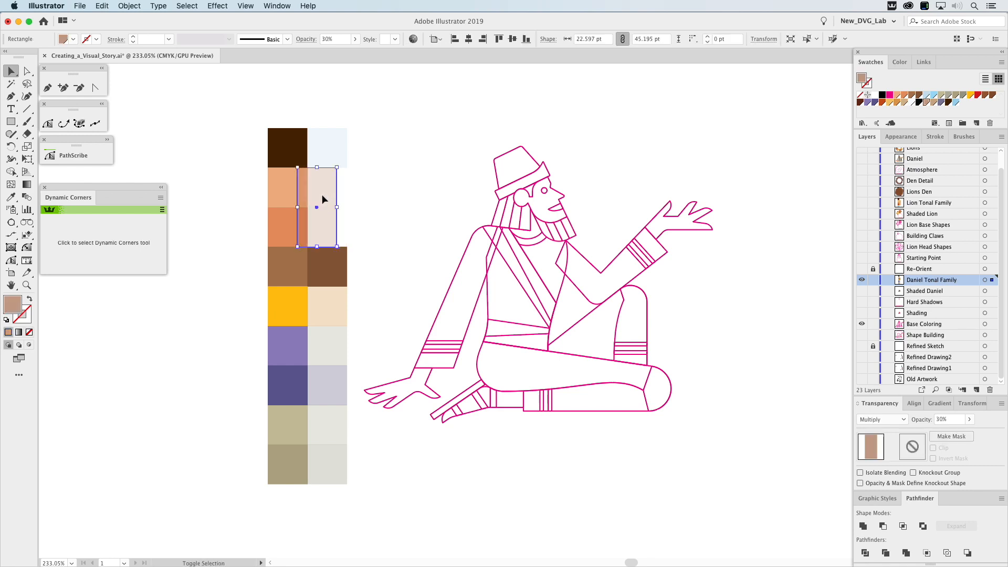
pyautogui.click(391, 216)
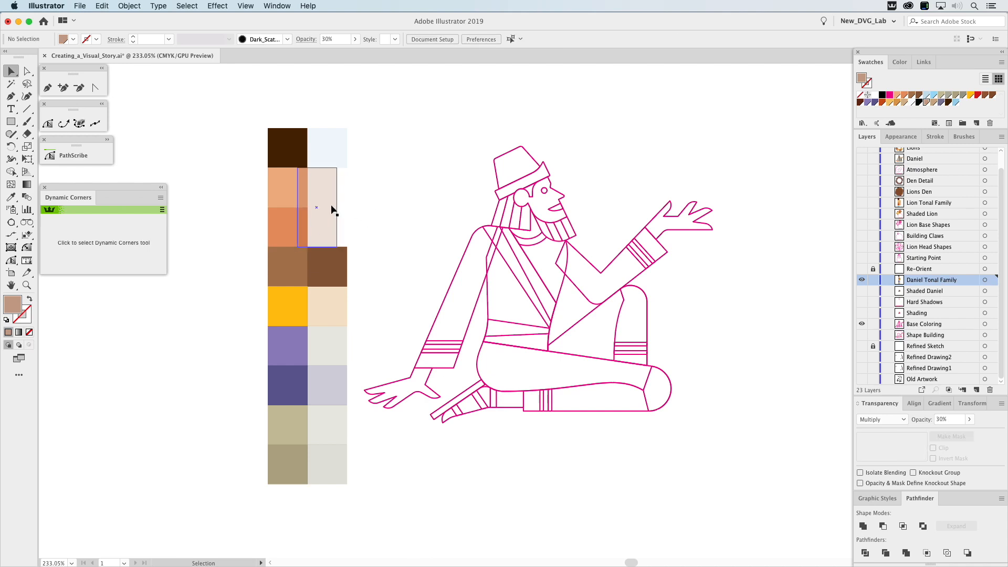
pyautogui.click(320, 211)
pyautogui.moveTo(319, 207); pyautogui.dragTo(329, 207)
# Try sliding the yellow, purple and tan shading squares over their base colours to preview the Multiply overlays, undoing each move.
pyautogui.click(357, 300)
pyautogui.moveTo(333, 310); pyautogui.dragTo(322, 309)
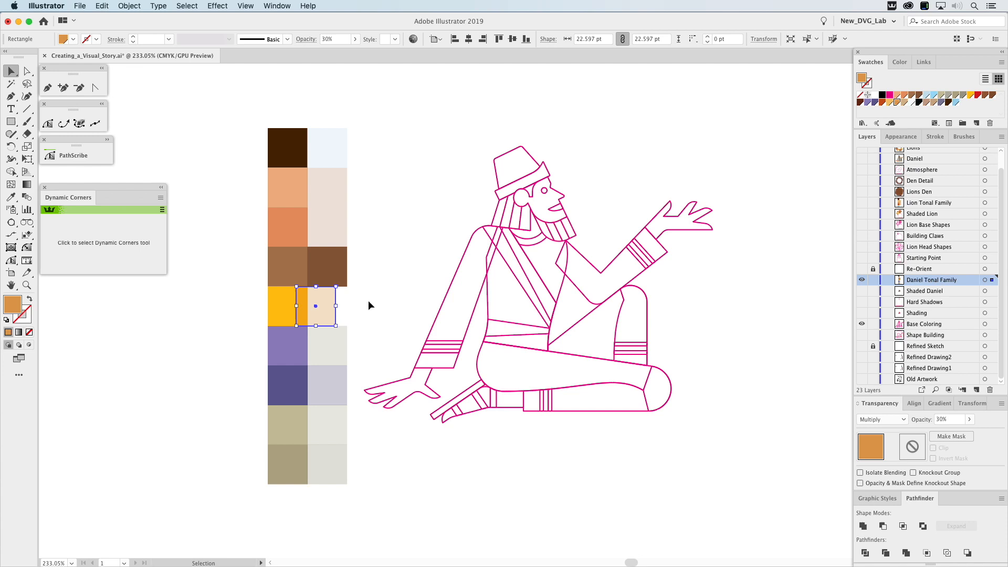
pyautogui.press('super+z')
pyautogui.moveTo(364, 344); pyautogui.dragTo(323, 381)
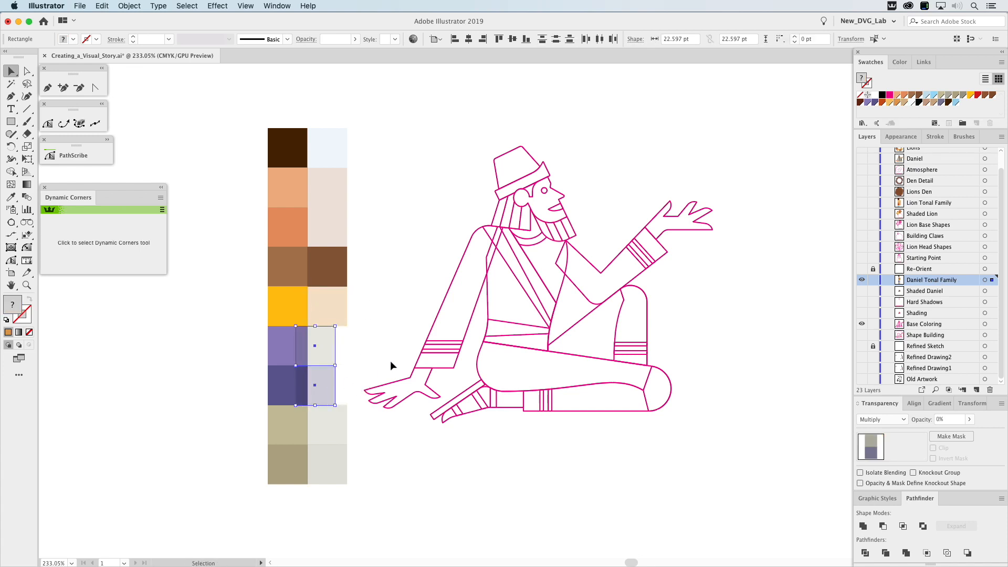
pyautogui.press('super+z')
pyautogui.moveTo(362, 426); pyautogui.dragTo(325, 436)
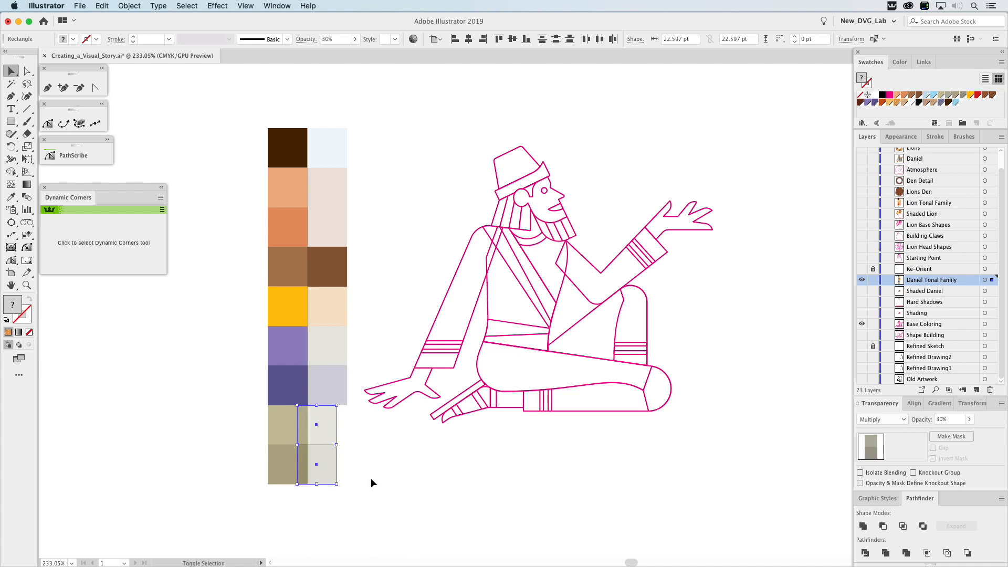
pyautogui.press('super')
pyautogui.press('super+z')
pyautogui.click(391, 475)
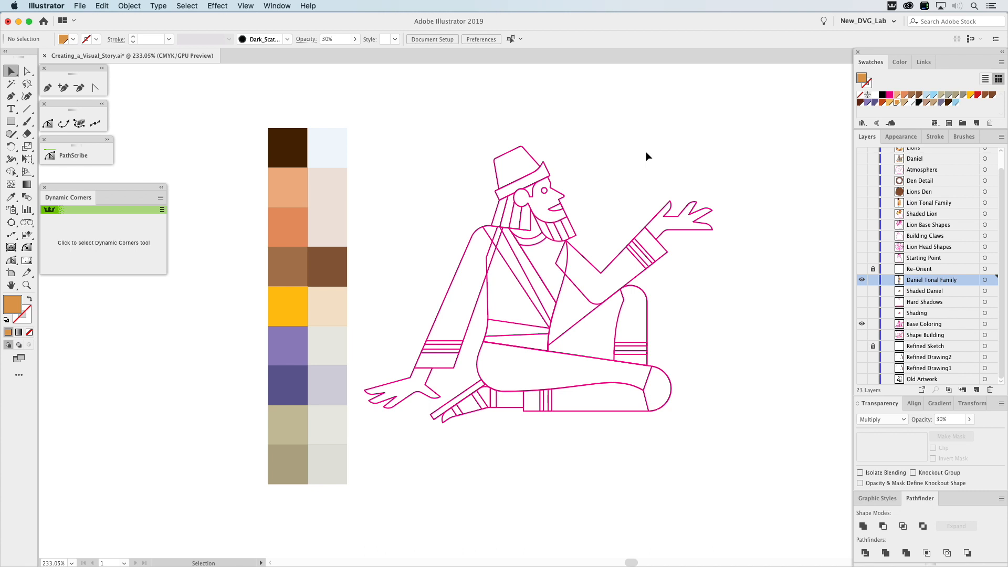
# Fill the face, both hands and the foot together with the lighter skin tone sampled from the tonal family.
pyautogui.click(559, 196)
pyautogui.keyDown('shift'); pyautogui.click(685, 210); pyautogui.keyUp('shift')
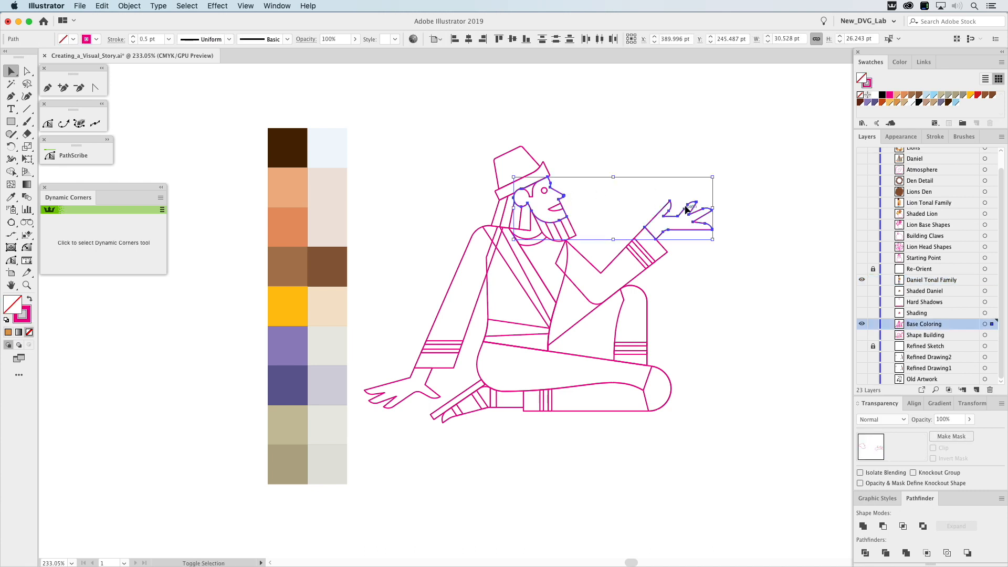
pyautogui.keyDown('shift'); pyautogui.click(386, 398); pyautogui.keyUp('shift')
pyautogui.keyDown('shift'); pyautogui.click(476, 413); pyautogui.keyUp('shift')
pyautogui.click(10, 197)
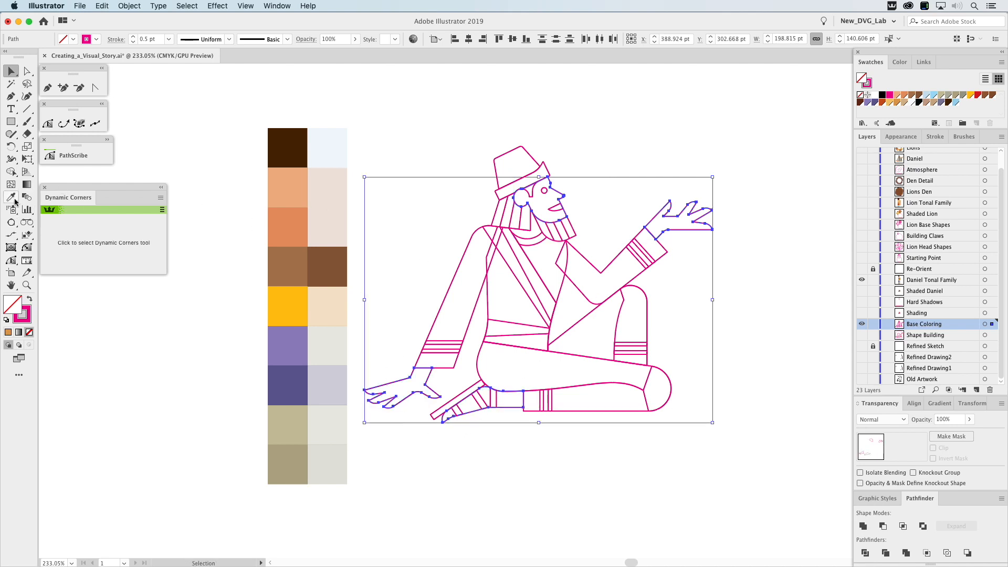
pyautogui.click(289, 184)
pyautogui.press('v')
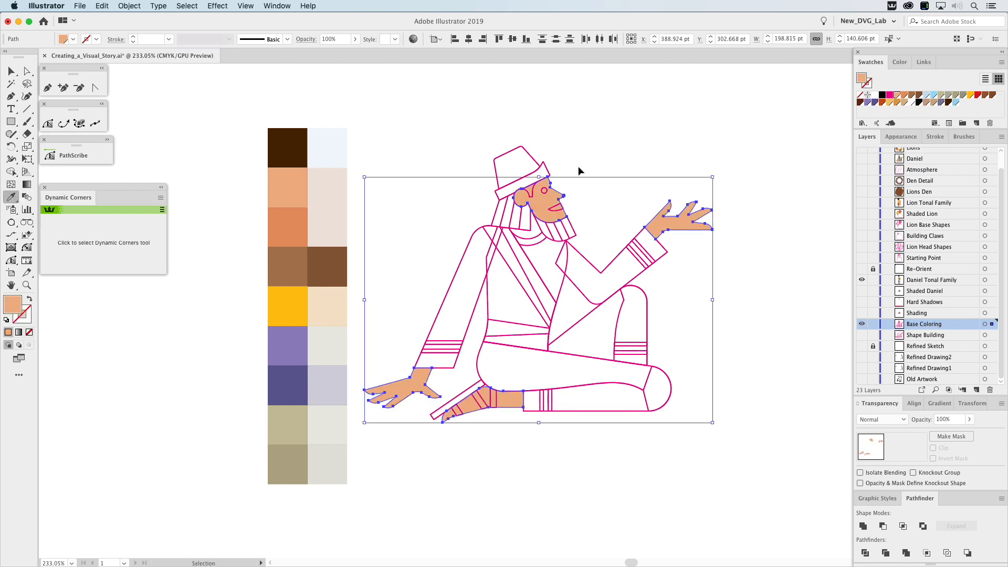
pyautogui.click(574, 169)
# Fill the eye circle with the darkest brown from the tonal family.
pyautogui.click(544, 190)
pyautogui.press('i')
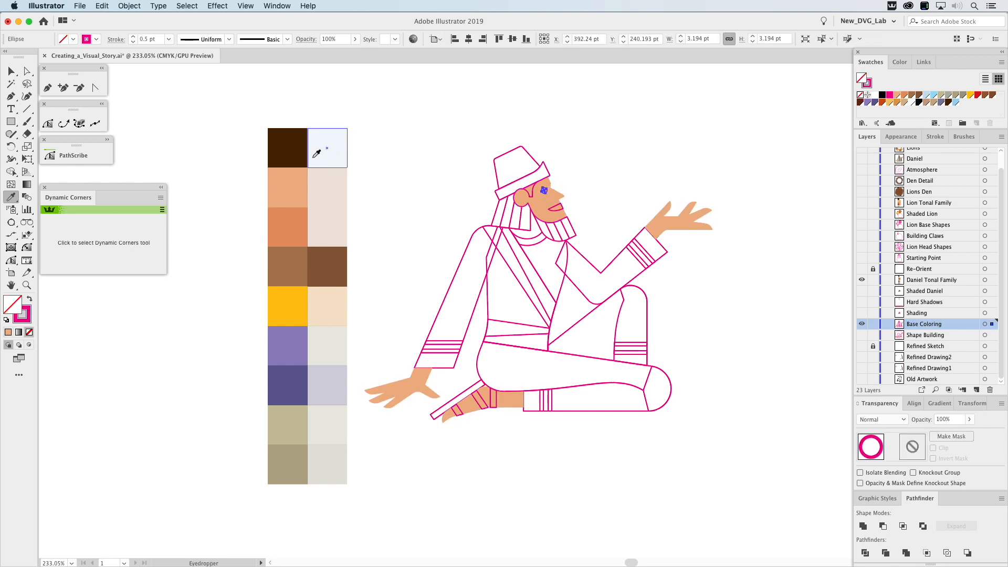
pyautogui.click(304, 148)
pyautogui.press('v')
pyautogui.click(559, 181)
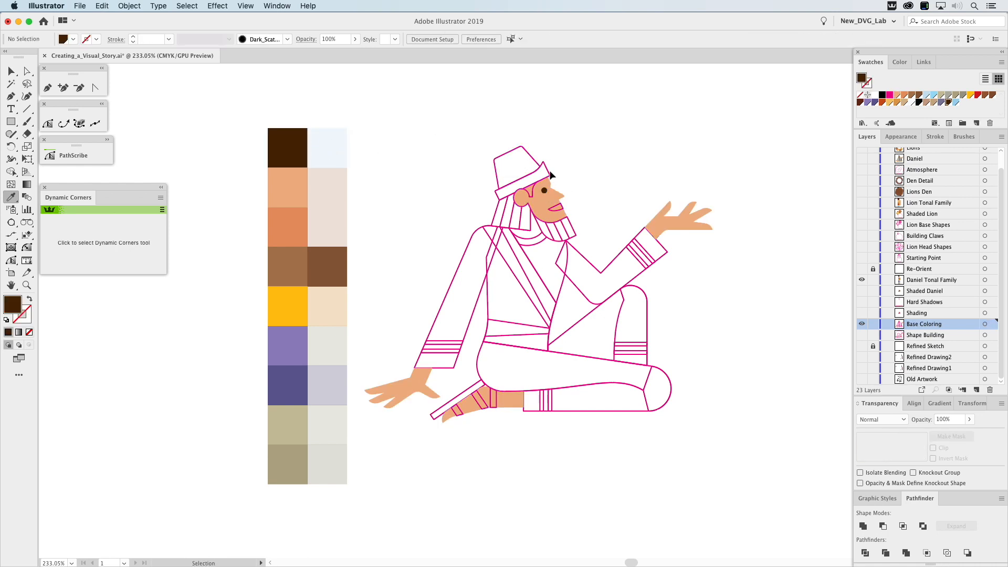
# Fill the hat's brim with the golden yellow and its crown with the dark purple from the tonal family.
pyautogui.click(550, 170)
pyautogui.press('i')
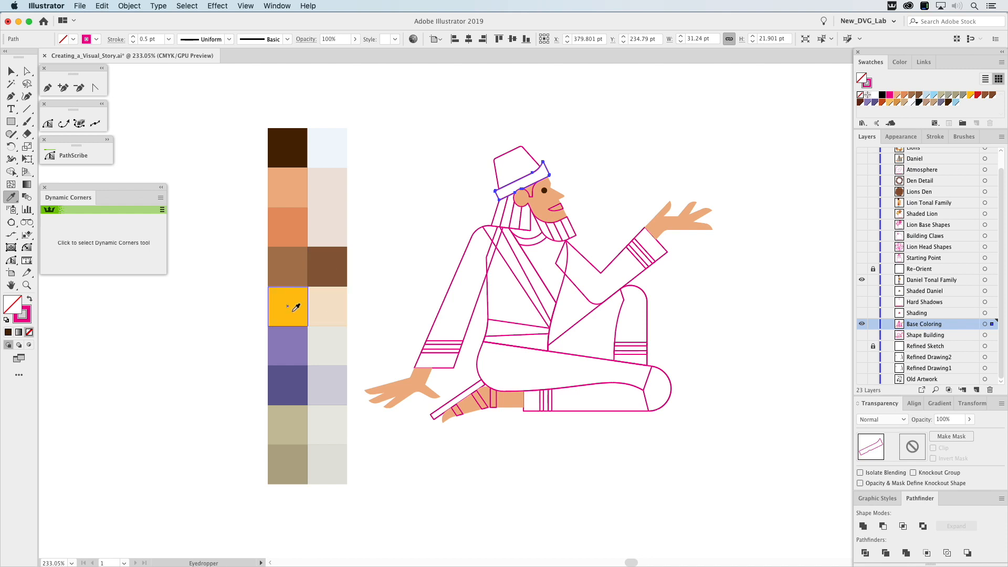
pyautogui.click(296, 308)
pyautogui.press('v')
pyautogui.click(528, 156)
pyautogui.press('i')
pyautogui.click(293, 382)
pyautogui.press('v')
pyautogui.click(468, 215)
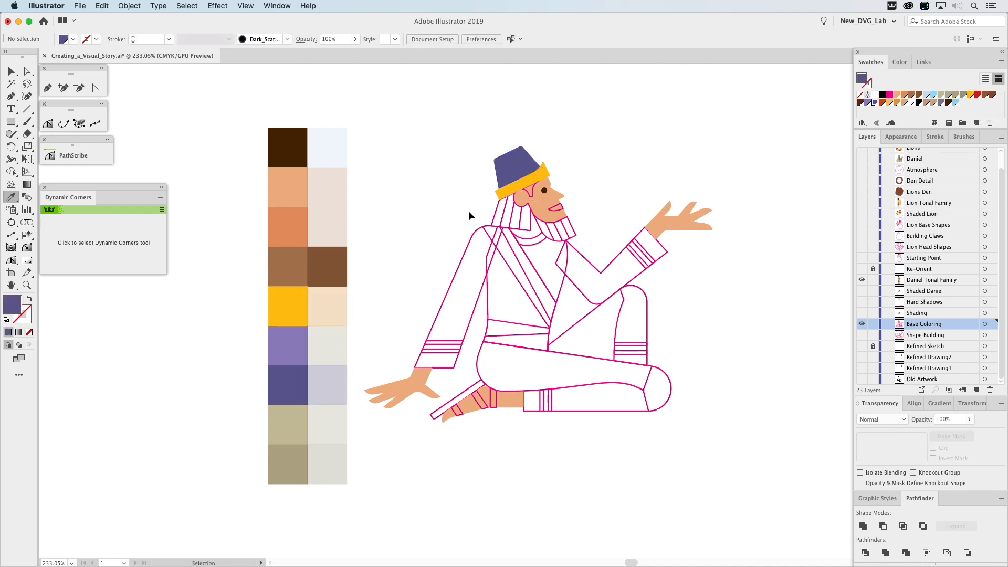
# Fill alternating strands of the beard and hair with the darker brown from the tonal family's second column.
pyautogui.click(569, 227)
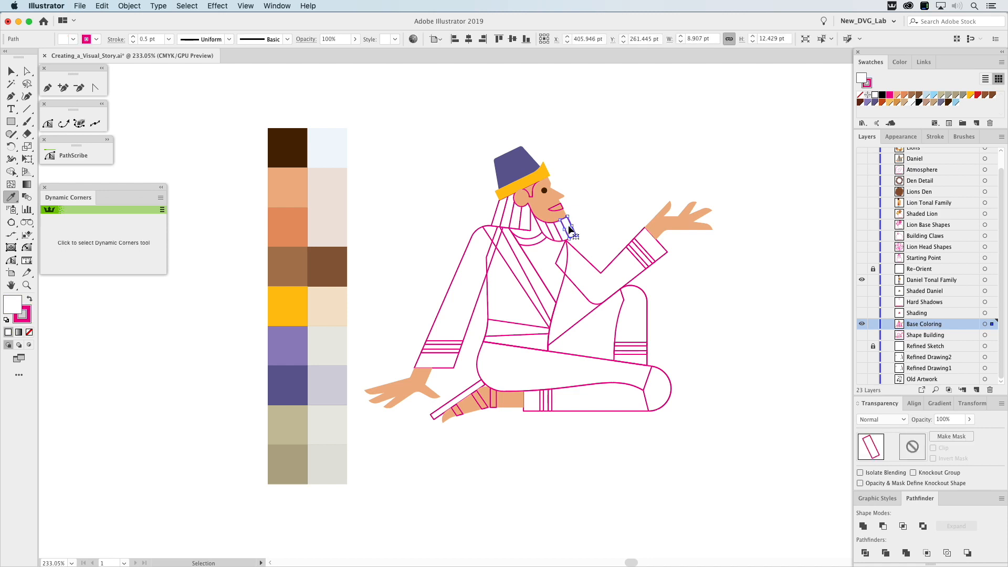
pyautogui.keyDown('shift'); pyautogui.click(558, 236); pyautogui.keyUp('shift')
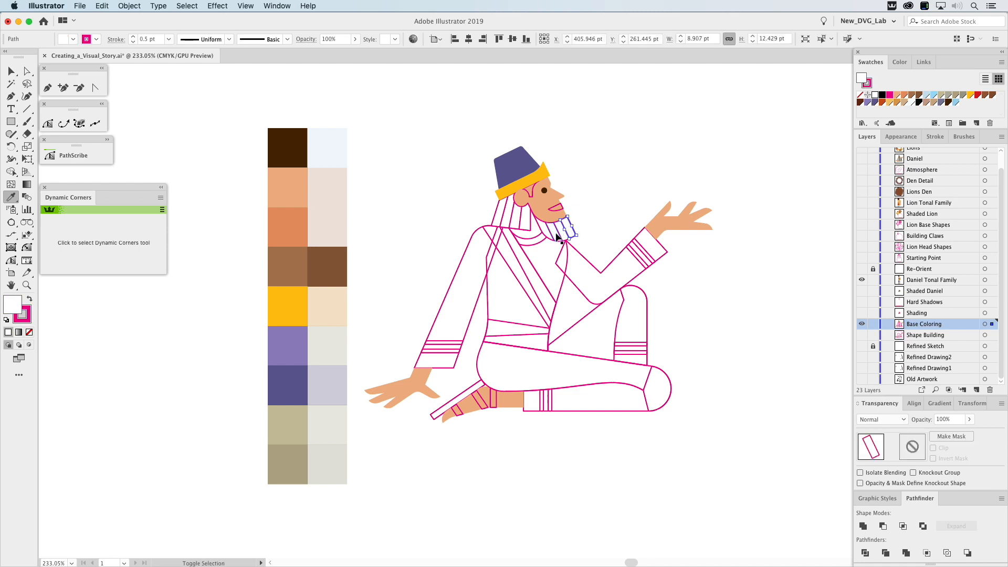
pyautogui.keyDown('shift'); pyautogui.click(556, 238); pyautogui.keyUp('shift')
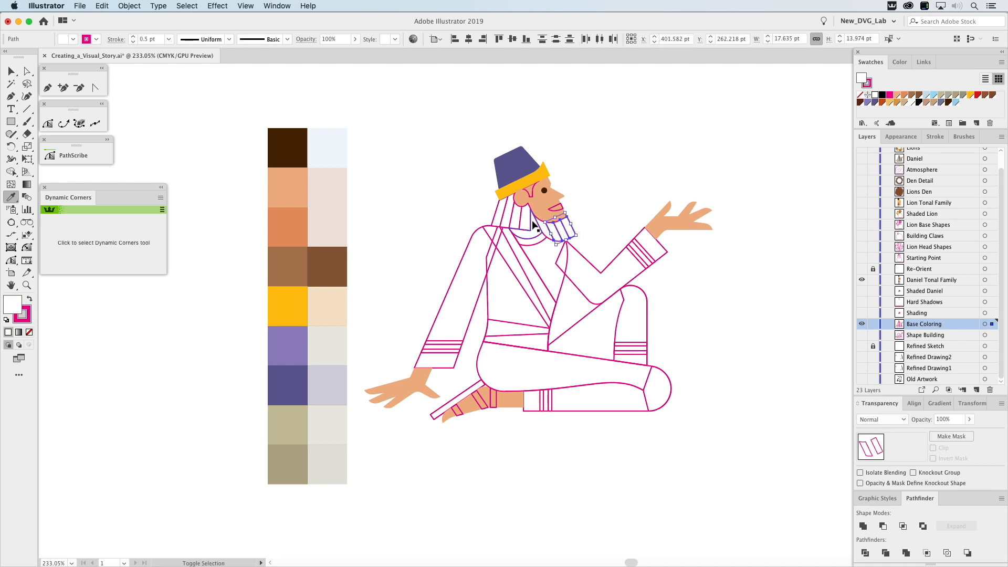
pyautogui.keyDown('shift'); pyautogui.click(528, 221); pyautogui.keyUp('shift')
pyautogui.keyDown('shift'); pyautogui.click(508, 219); pyautogui.keyUp('shift')
pyautogui.click(340, 261)
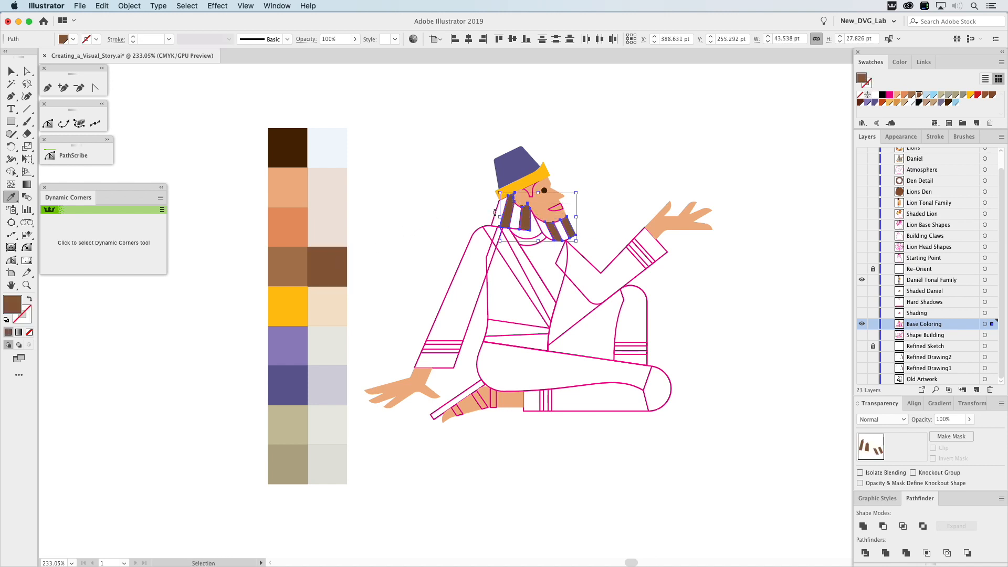
# Fill the remaining hair and beard strands with the lighter brown base colour.
pyautogui.click(497, 217)
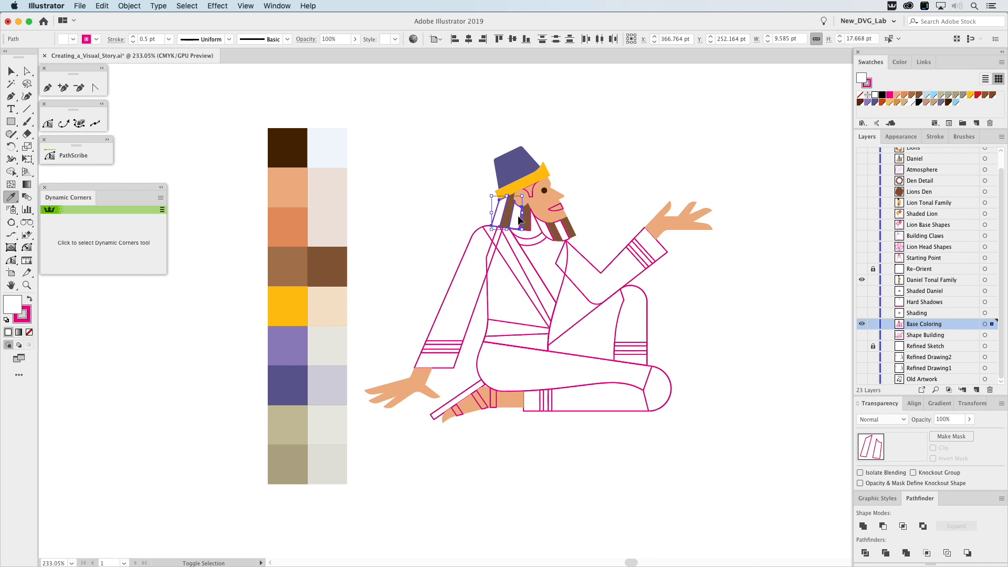
pyautogui.keyDown('shift'); pyautogui.keyDown('super'); pyautogui.click(545, 230); pyautogui.keyUp('super'); pyautogui.keyUp('shift')
pyautogui.keyDown('shift'); pyautogui.keyDown('super'); pyautogui.click(562, 231); pyautogui.keyUp('super'); pyautogui.keyUp('shift')
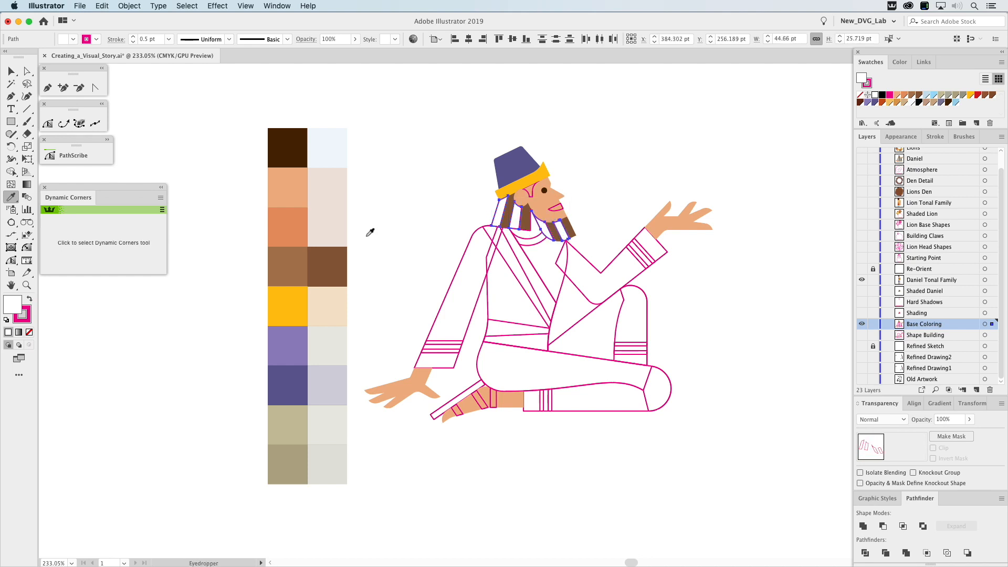
pyautogui.click(299, 262)
pyautogui.keyDown('super'); pyautogui.click(380, 202); pyautogui.keyUp('super')
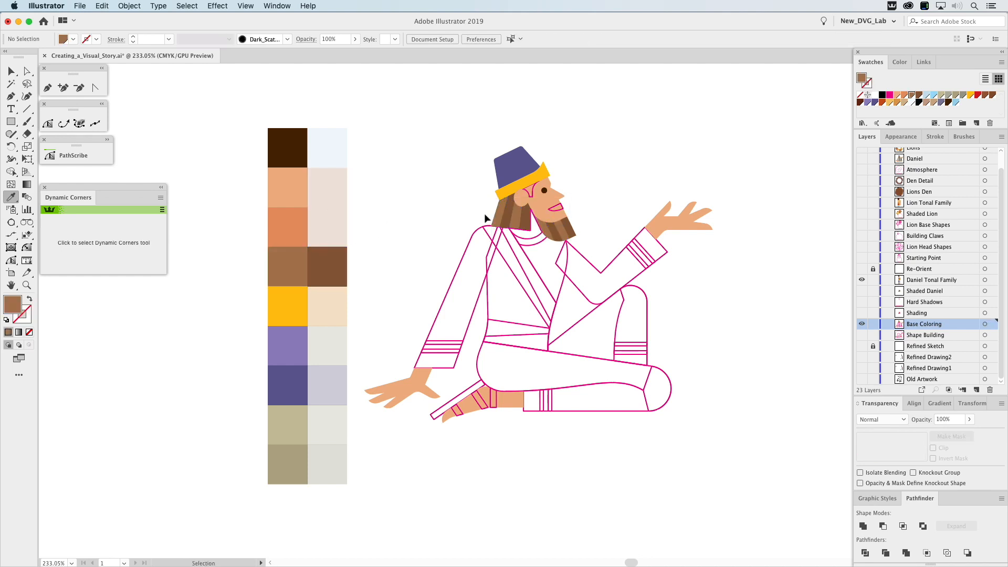
# Fill the neck with the darker skin tone and the sideburn with the brown sampled from the neighbouring hair.
pyautogui.keyDown('super'); pyautogui.click(537, 240); pyautogui.keyUp('super')
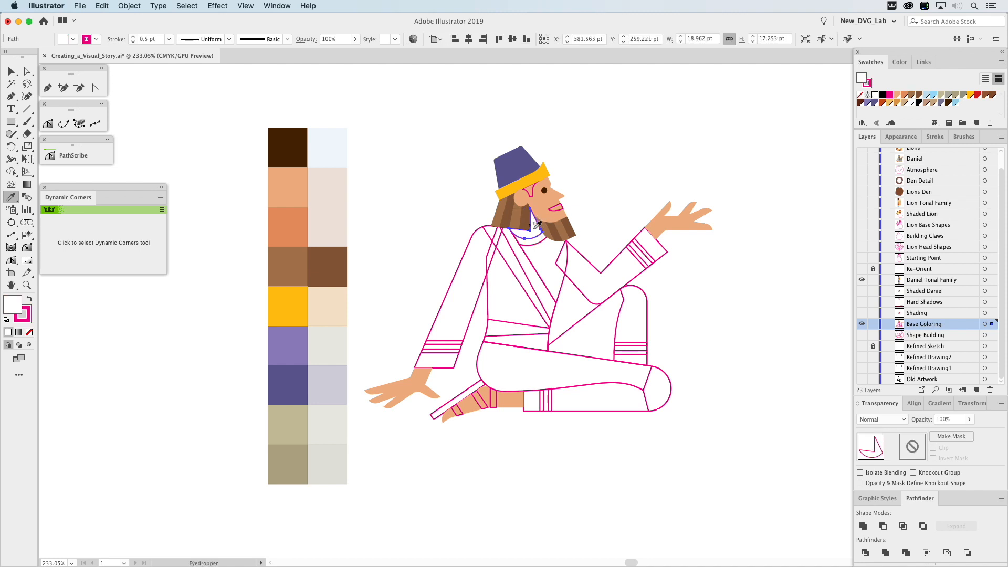
pyautogui.click(290, 223)
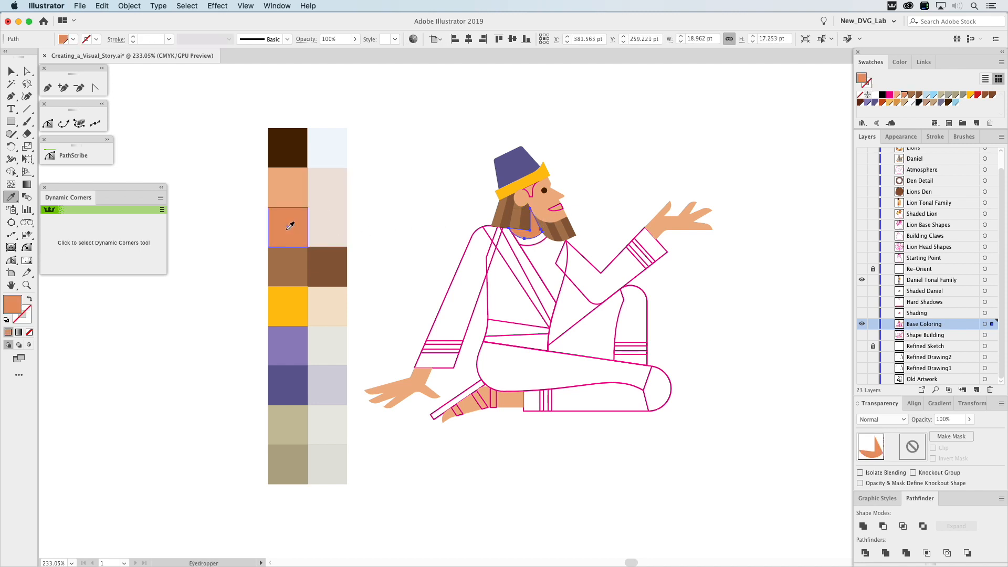
pyautogui.keyDown('super'); pyautogui.click(392, 161); pyautogui.keyUp('super')
pyautogui.keyDown('super'); pyautogui.click(531, 196); pyautogui.keyUp('super')
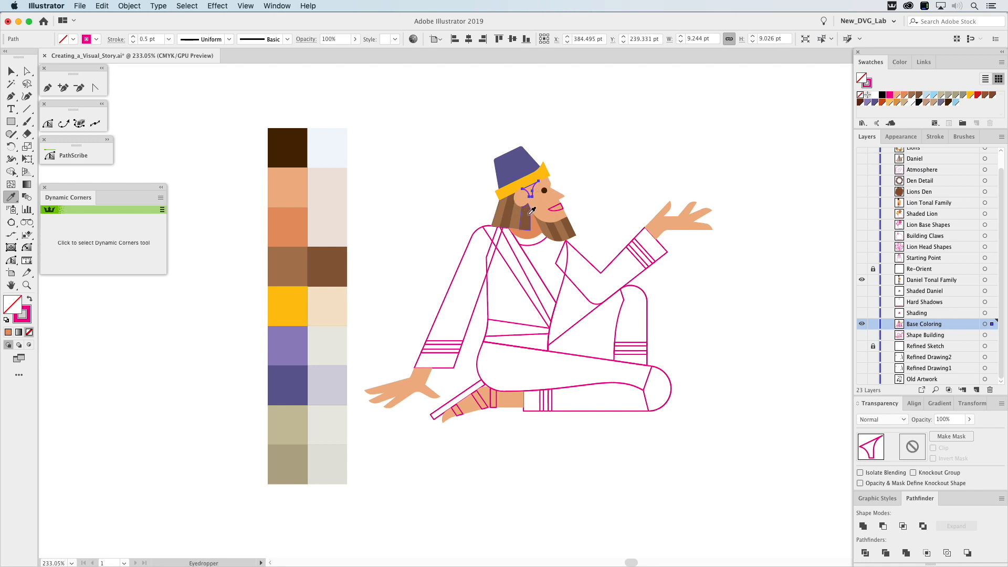
pyautogui.click(531, 210)
# Give the mouth shape a white fill with no outline.
pyautogui.keyDown('super'); pyautogui.click(553, 213); pyautogui.keyUp('super')
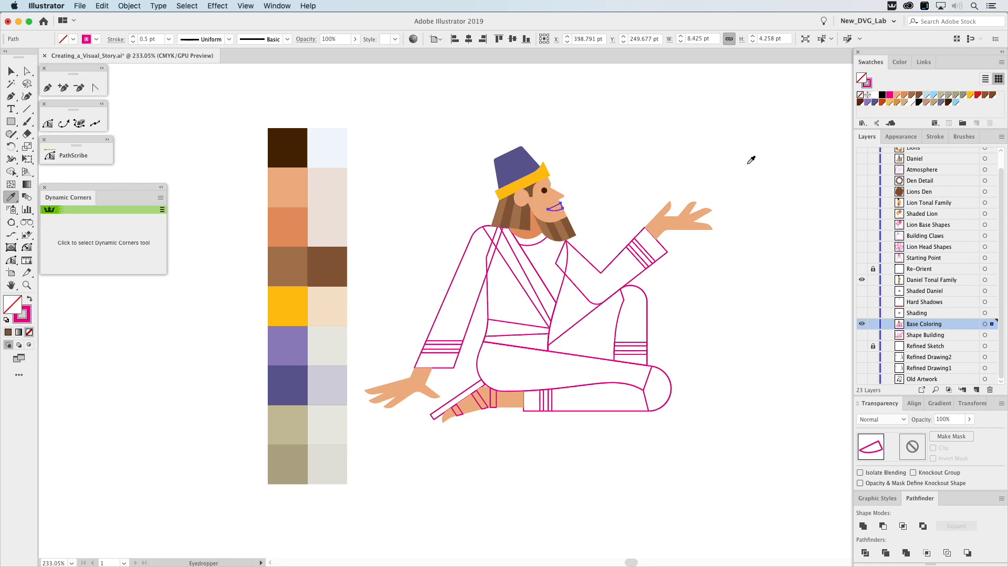
pyautogui.click(861, 95)
pyautogui.click(701, 128)
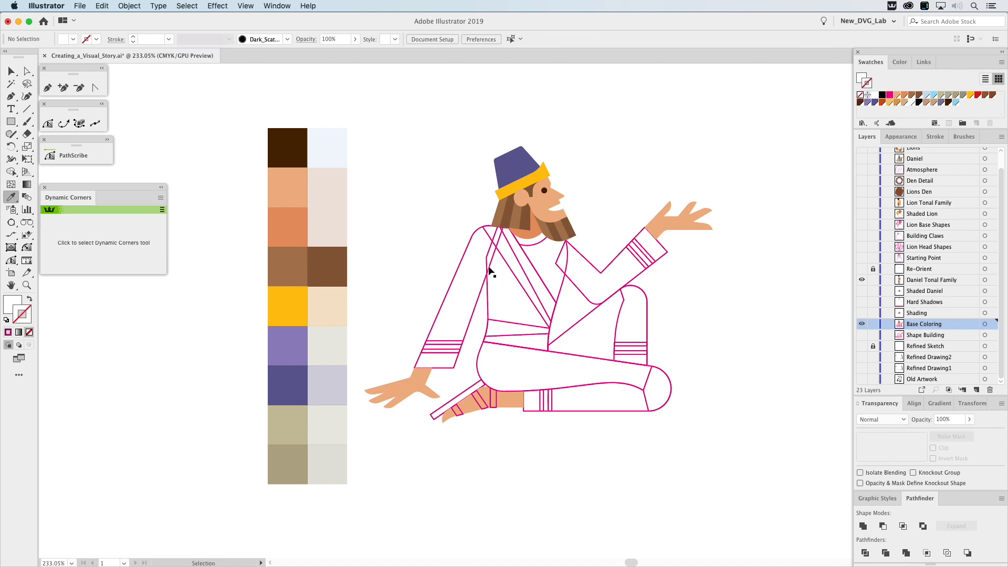
# Fill the near sleeve, the torso and the folded leg's thigh together with the lighter tan base colour.
pyautogui.keyDown('super'); pyautogui.click(455, 287); pyautogui.keyUp('super')
pyautogui.keyDown('shift'); pyautogui.keyDown('super'); pyautogui.click(489, 290); pyautogui.keyUp('super'); pyautogui.keyUp('shift')
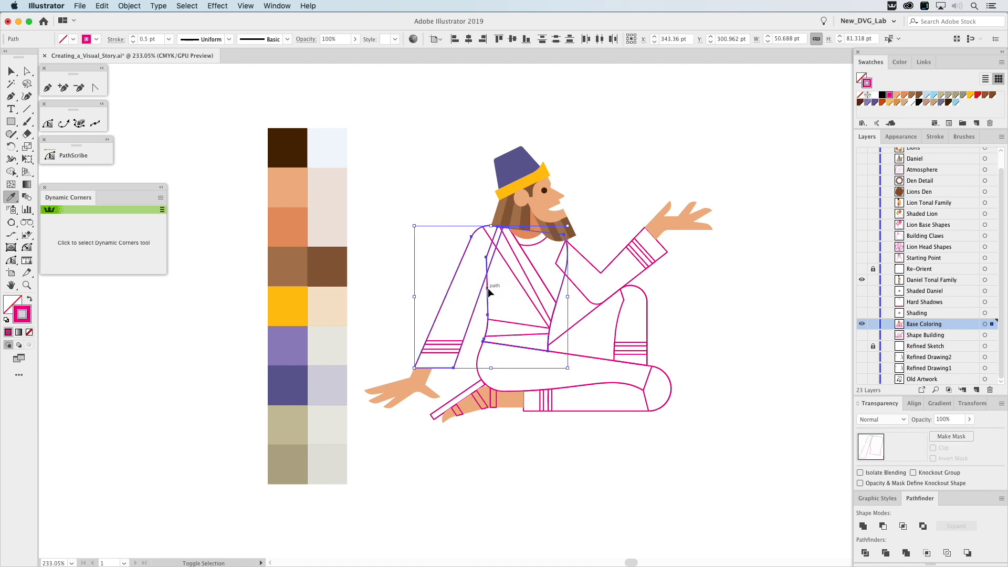
pyautogui.keyDown('shift'); pyautogui.keyDown('super'); pyautogui.click(481, 356); pyautogui.keyUp('super'); pyautogui.keyUp('shift')
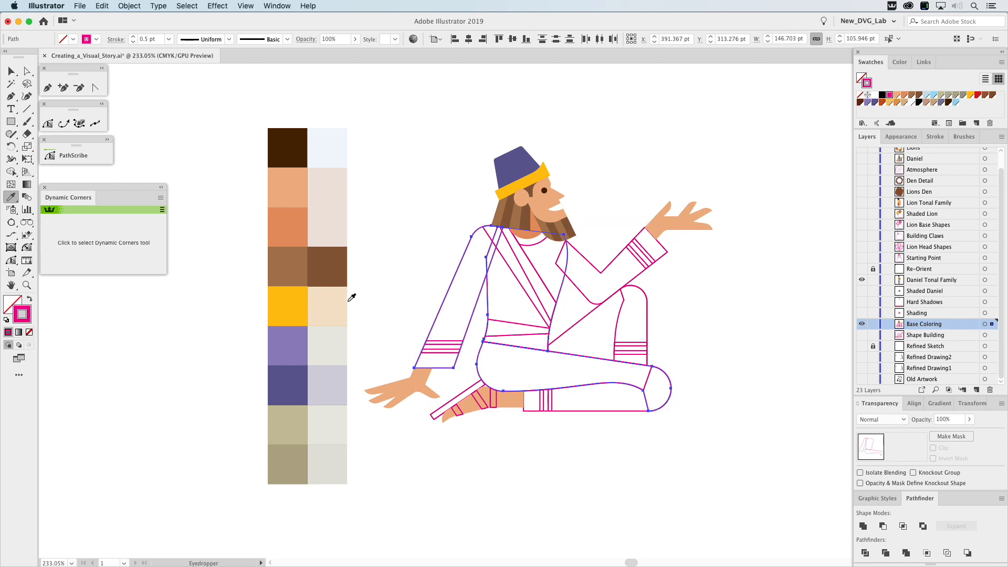
pyautogui.click(294, 425)
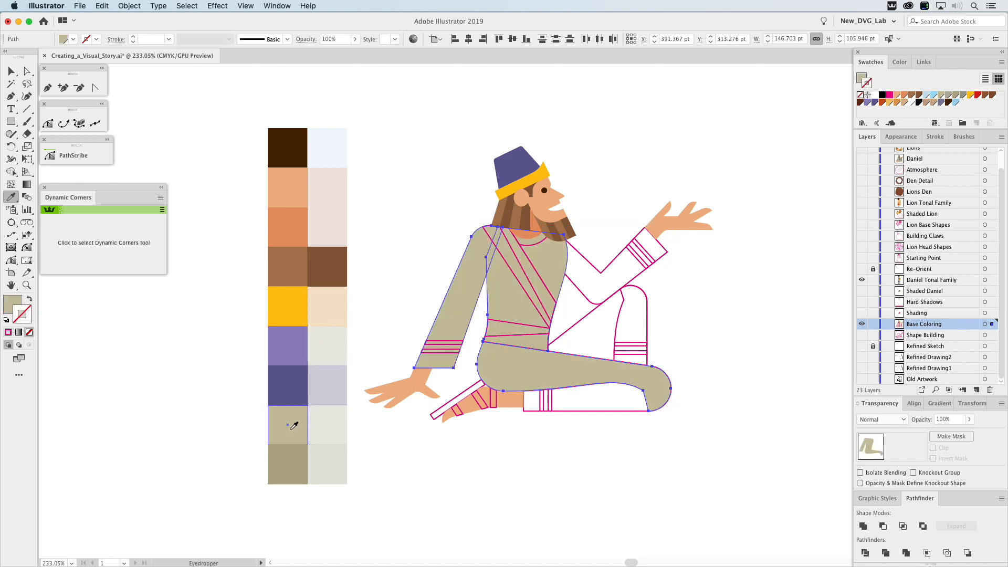
# Fill the raised far sleeve with the darker tan and apply the same colour to the far leg's triangular thigh.
pyautogui.keyDown('super'); pyautogui.click(593, 265); pyautogui.keyUp('super')
pyautogui.keyDown('super'); pyautogui.click(593, 265); pyautogui.keyUp('super')
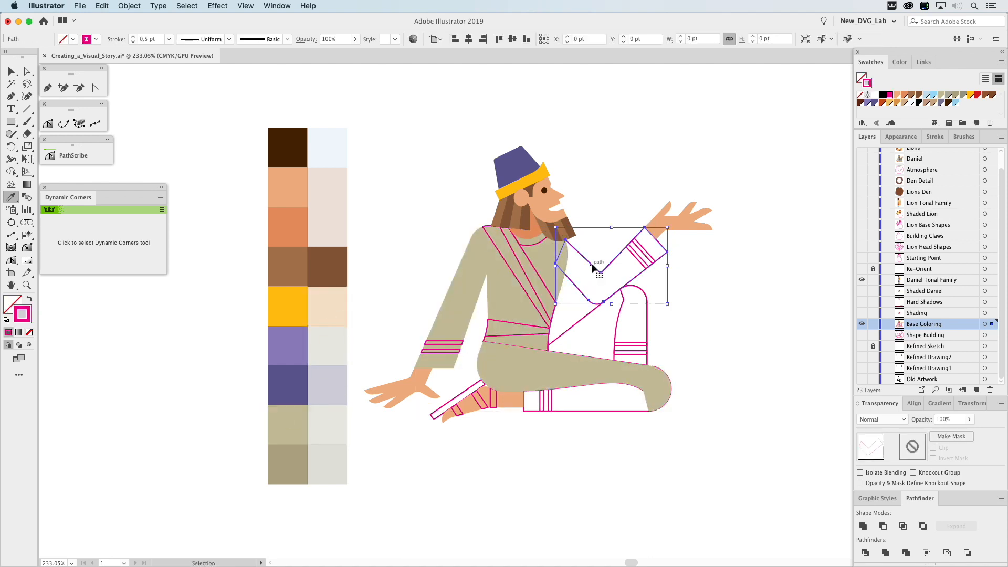
pyautogui.click(299, 457)
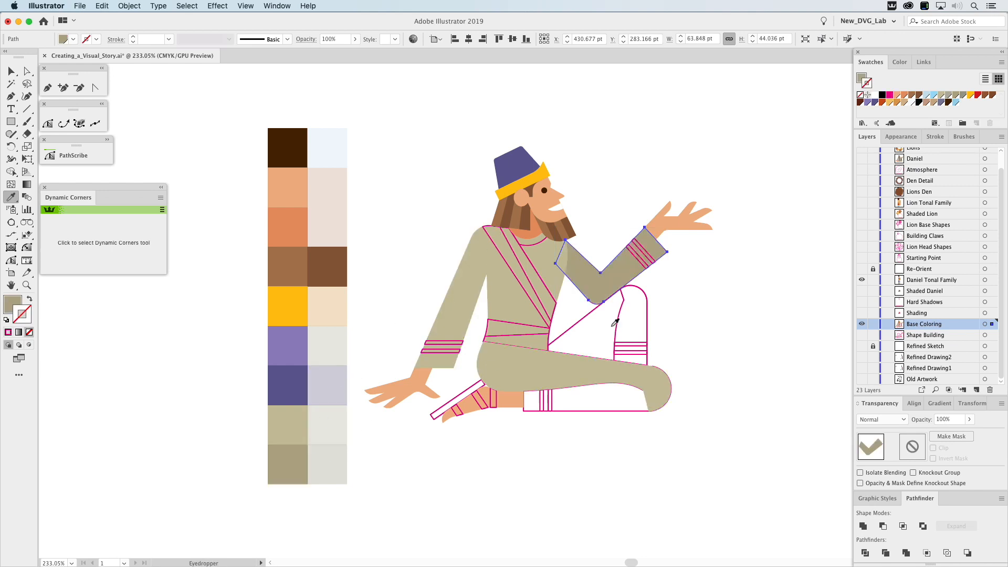
pyautogui.keyDown('super'); pyautogui.click(582, 322); pyautogui.keyUp('super')
pyautogui.click(593, 284)
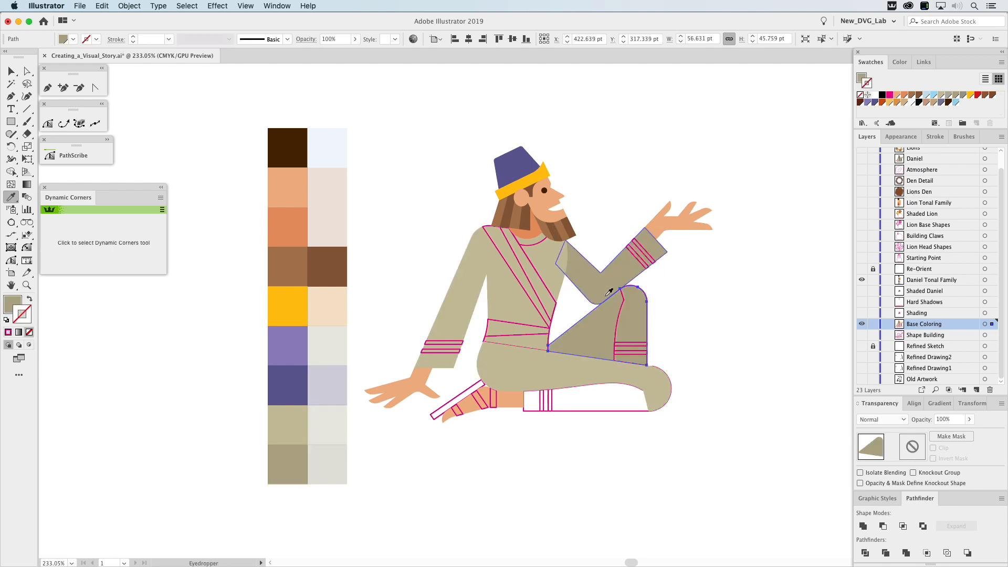
pyautogui.keyDown('super'); pyautogui.click(735, 350); pyautogui.keyUp('super')
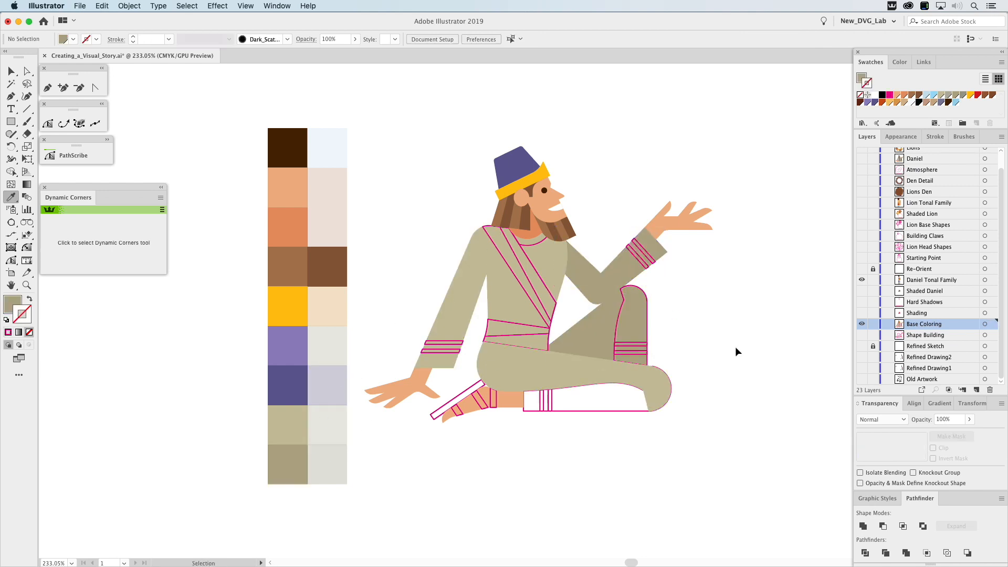
# Fill the far leg's upright shin with the sampled darker tan and its cuff stripes with the dark purple.
pyautogui.keyDown('super'); pyautogui.click(622, 315); pyautogui.keyUp('super')
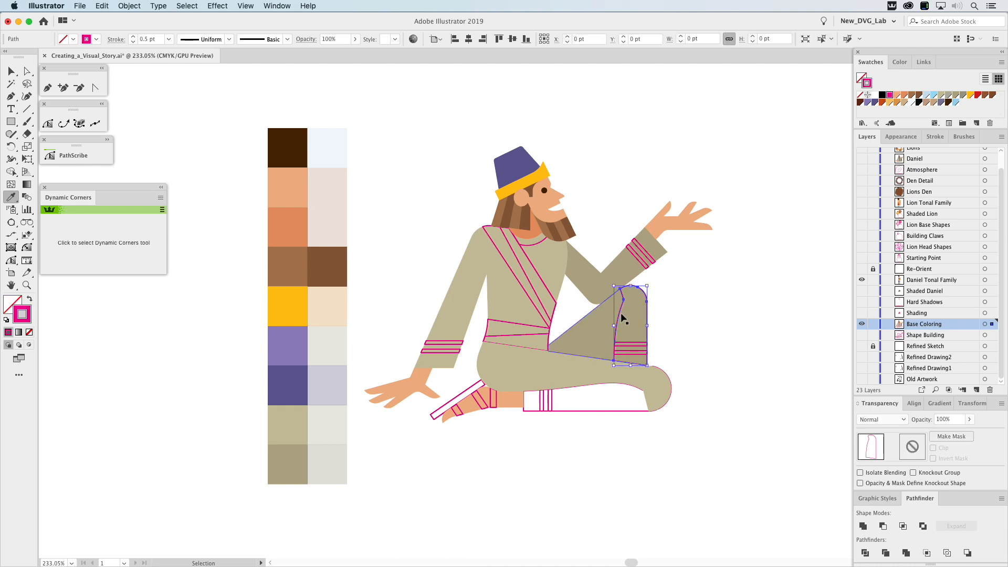
pyautogui.click(597, 327)
pyautogui.keyDown('super'); pyautogui.click(636, 346); pyautogui.keyUp('super')
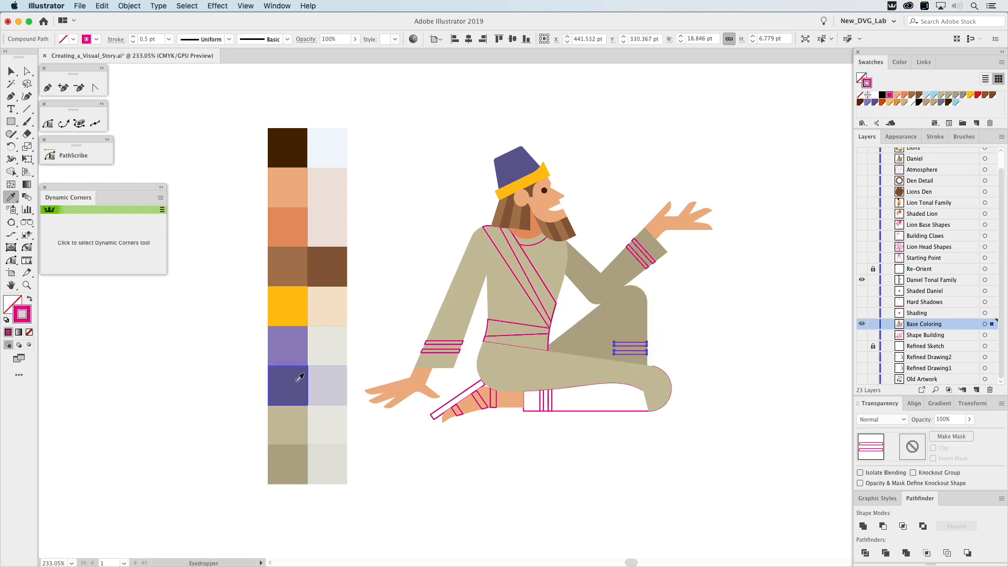
pyautogui.click(288, 386)
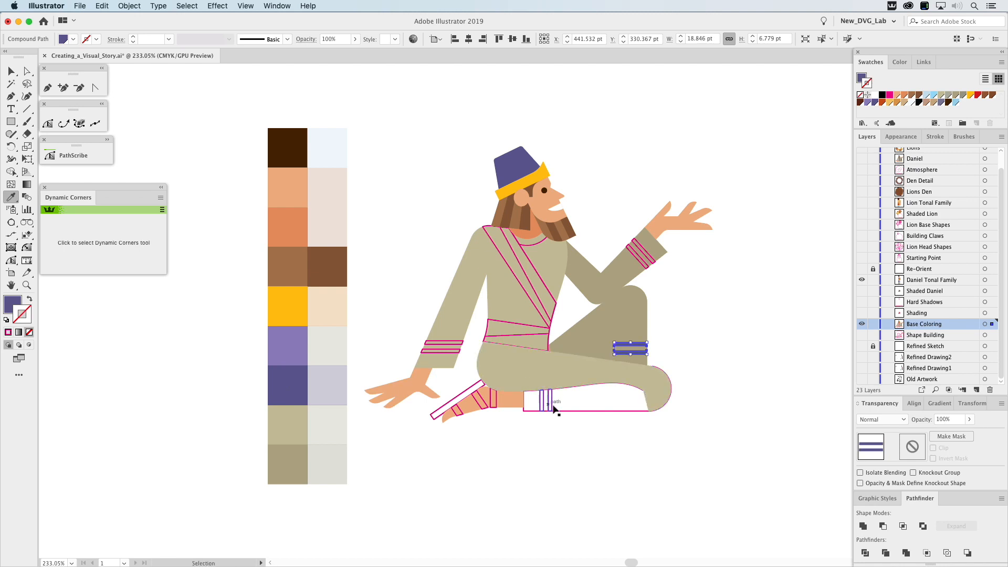
# Fill the folded near leg's lower part with the sampled lighter tan and its cuff stripes with the lighter purple.
pyautogui.keyDown('super'); pyautogui.click(570, 409); pyautogui.keyUp('super')
pyautogui.click(568, 376)
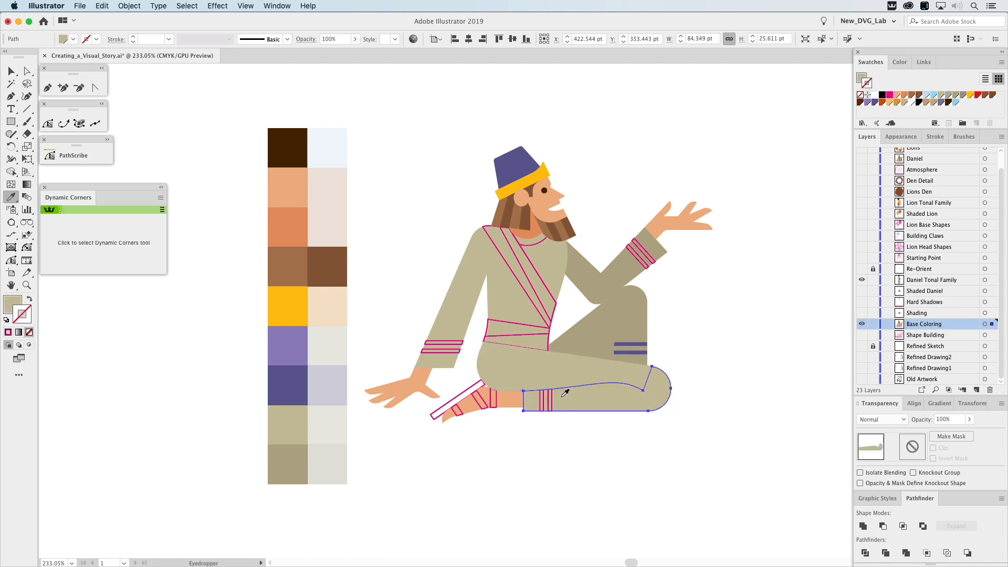
pyautogui.keyDown('super'); pyautogui.click(546, 402); pyautogui.keyUp('super')
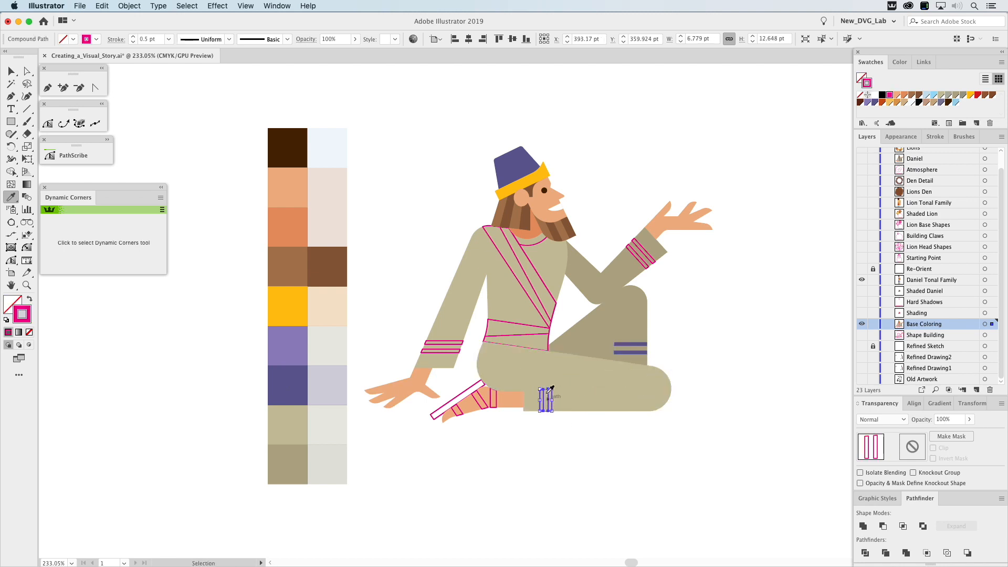
pyautogui.click(292, 347)
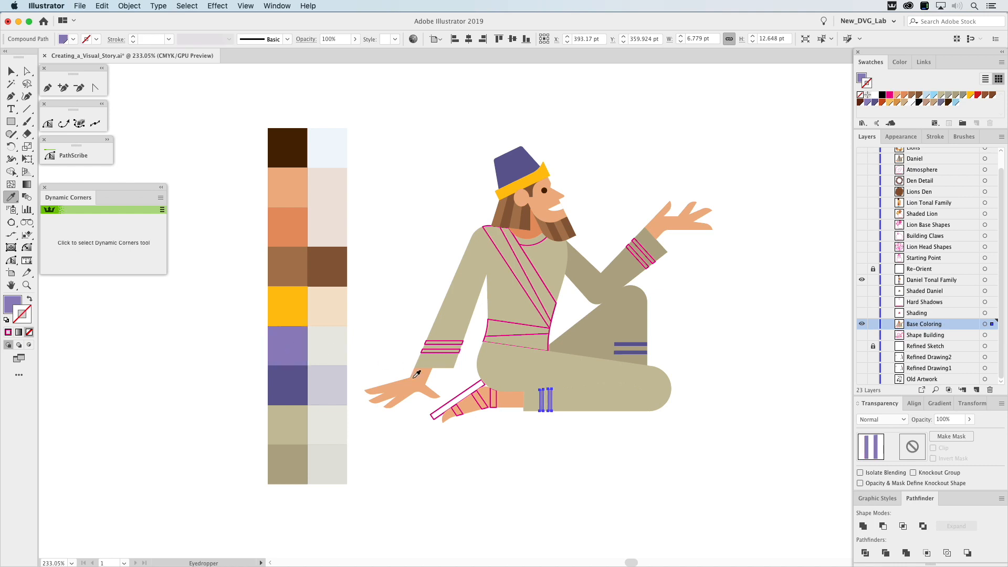
# Fill the waist sash with the lighter purple from the leg cuff stripes and its lower fold with the dark purple swatch.
pyautogui.keyDown('super'); pyautogui.click(507, 326); pyautogui.keyUp('super')
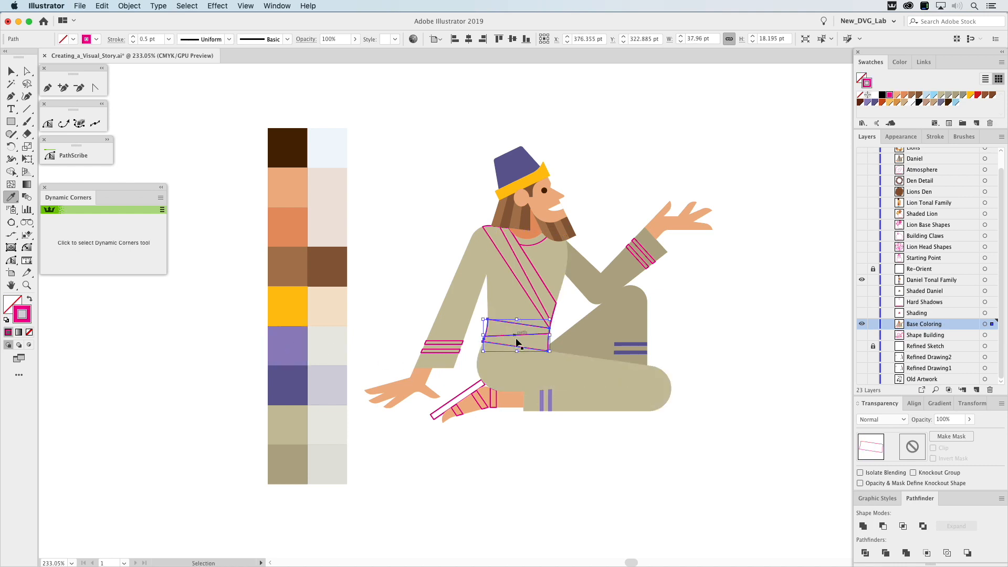
pyautogui.click(543, 396)
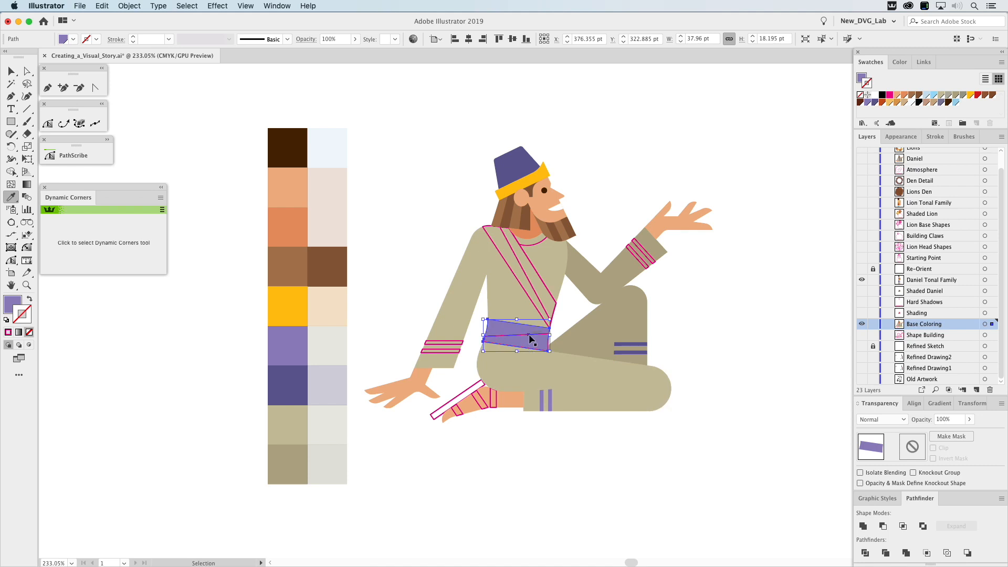
pyautogui.keyDown('super'); pyautogui.click(529, 335); pyautogui.keyUp('super')
pyautogui.click(294, 374)
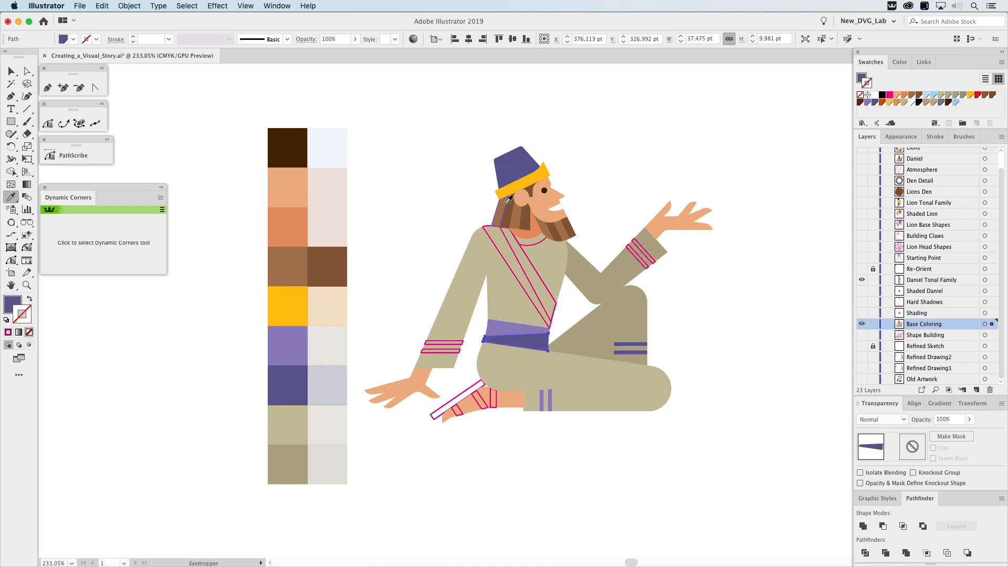
# Fill the diagonal chest sash with the dark purple and its narrower overlapping fold with the lighter purple.
pyautogui.keyDown('super'); pyautogui.click(499, 257); pyautogui.keyUp('super')
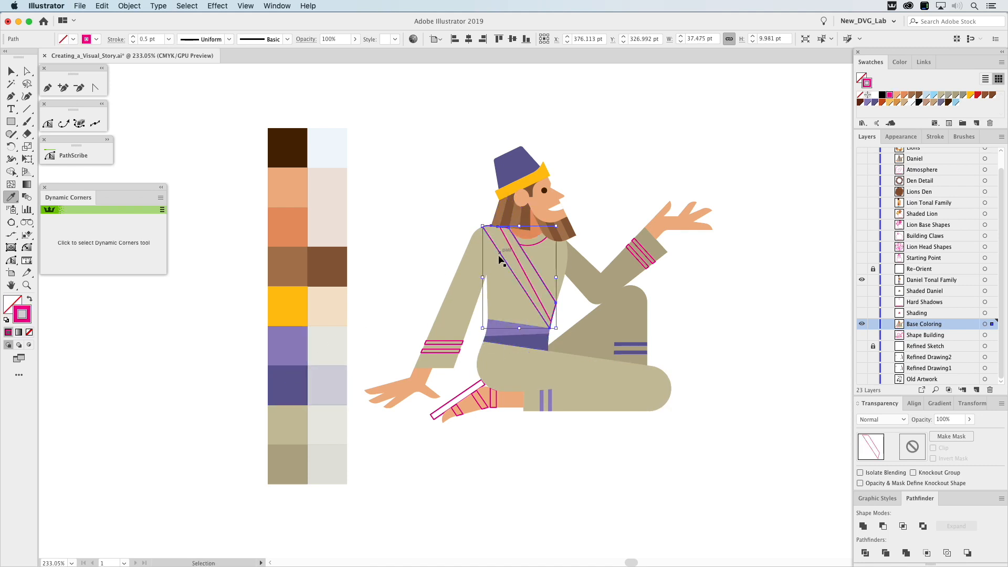
pyautogui.click(296, 382)
pyautogui.keyDown('super'); pyautogui.click(521, 268); pyautogui.keyUp('super')
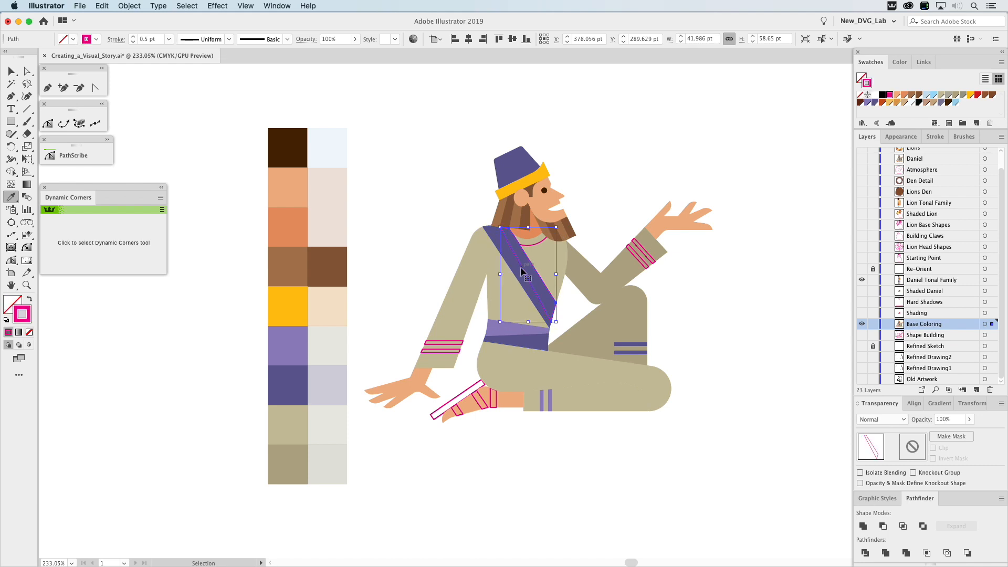
pyautogui.click(305, 347)
# Fill the three sandal straps on the near foot together with the lighter brown from the tonal family.
pyautogui.keyDown('super'); pyautogui.click(486, 404); pyautogui.keyUp('super')
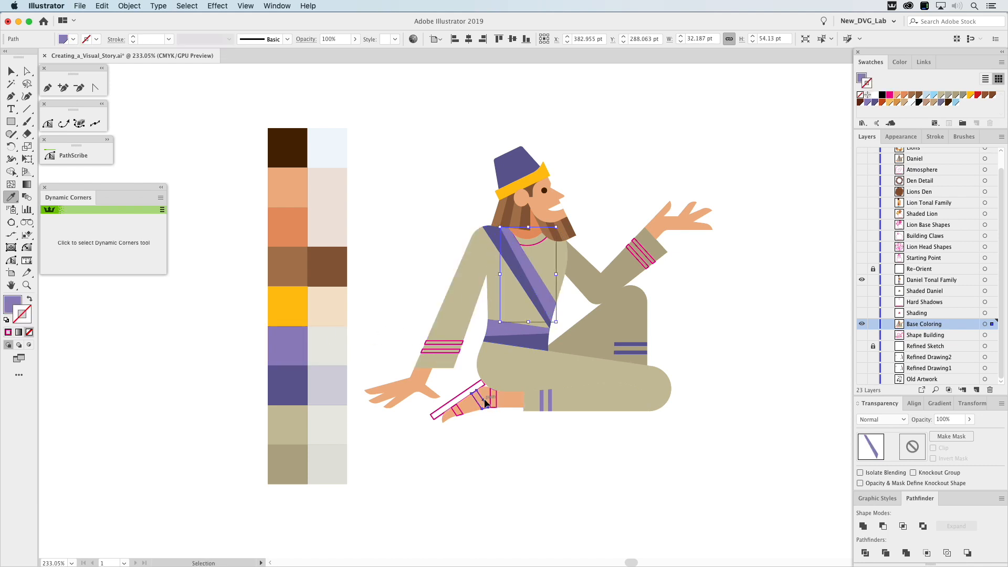
pyautogui.keyDown('shift'); pyautogui.keyDown('super'); pyautogui.click(496, 400); pyautogui.keyUp('super'); pyautogui.keyUp('shift')
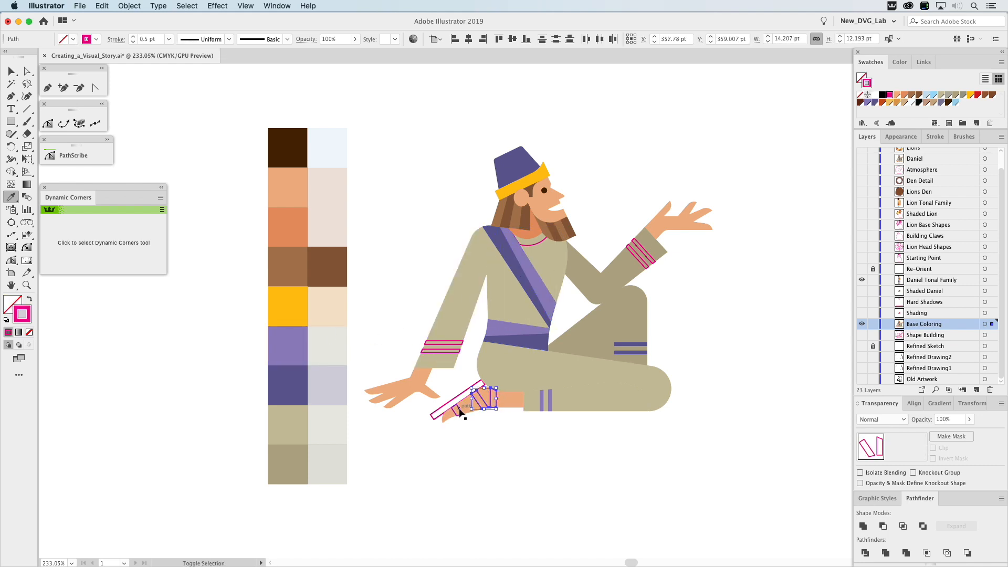
pyautogui.keyDown('shift'); pyautogui.keyDown('super'); pyautogui.click(460, 413); pyautogui.keyUp('super'); pyautogui.keyUp('shift')
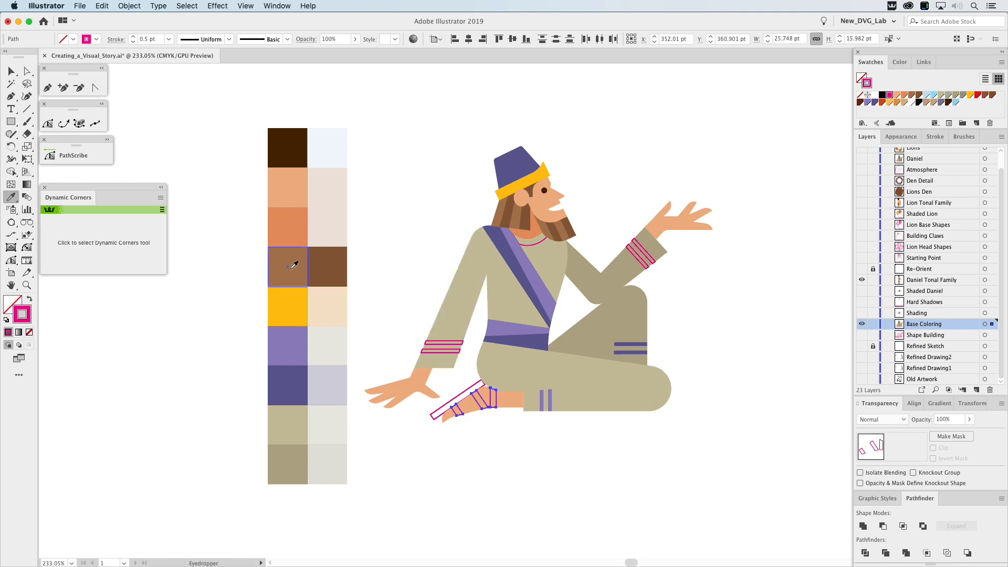
pyautogui.click(292, 266)
# Fill the sandal's long slanted sole with the darker brown from the tonal family.
pyautogui.keyDown('super'); pyautogui.click(460, 397); pyautogui.keyUp('super')
pyautogui.press('x')
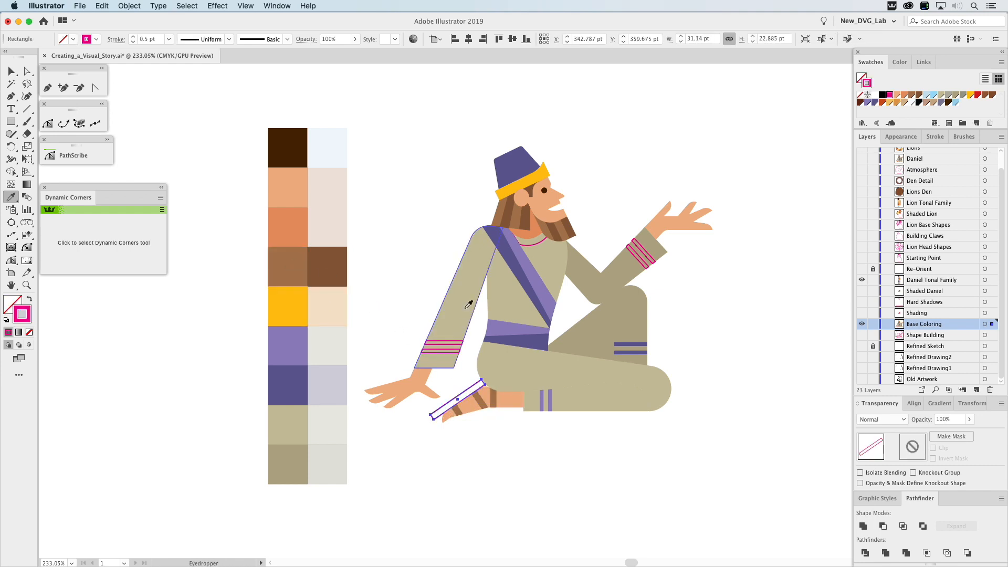
pyautogui.click(342, 256)
pyautogui.keyDown('super'); pyautogui.click(402, 219); pyautogui.keyUp('super')
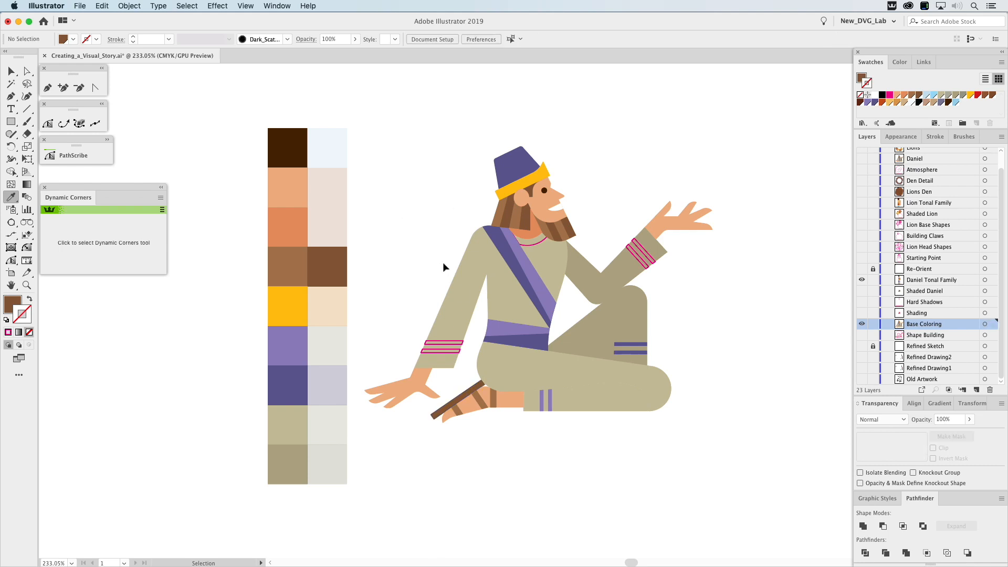
# Fill the near sleeve's cuff stripes with the lighter purple and the raised far sleeve's stripes with the dark purple.
pyautogui.keyDown('super'); pyautogui.click(453, 346); pyautogui.keyUp('super')
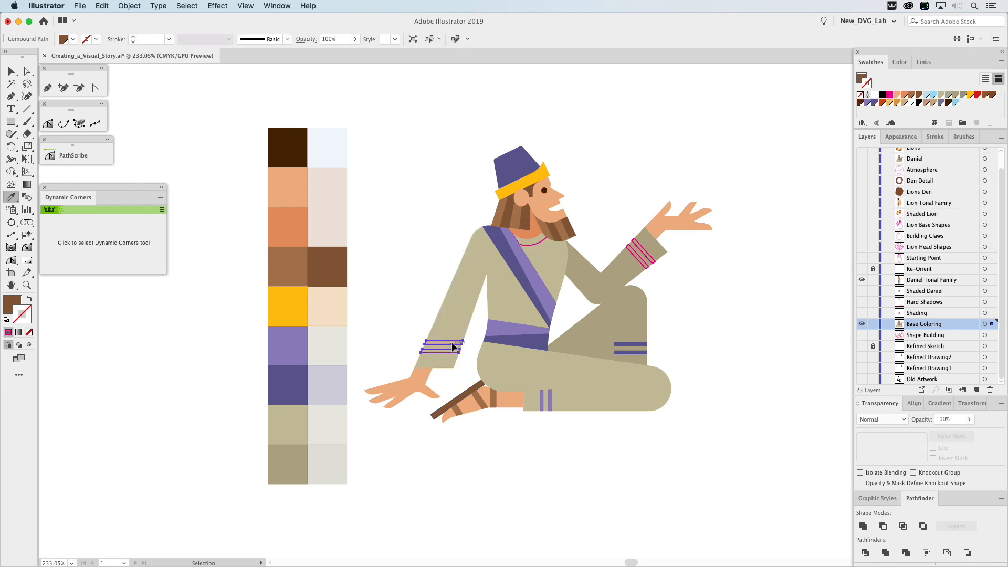
pyautogui.click(523, 336)
pyautogui.click(512, 329)
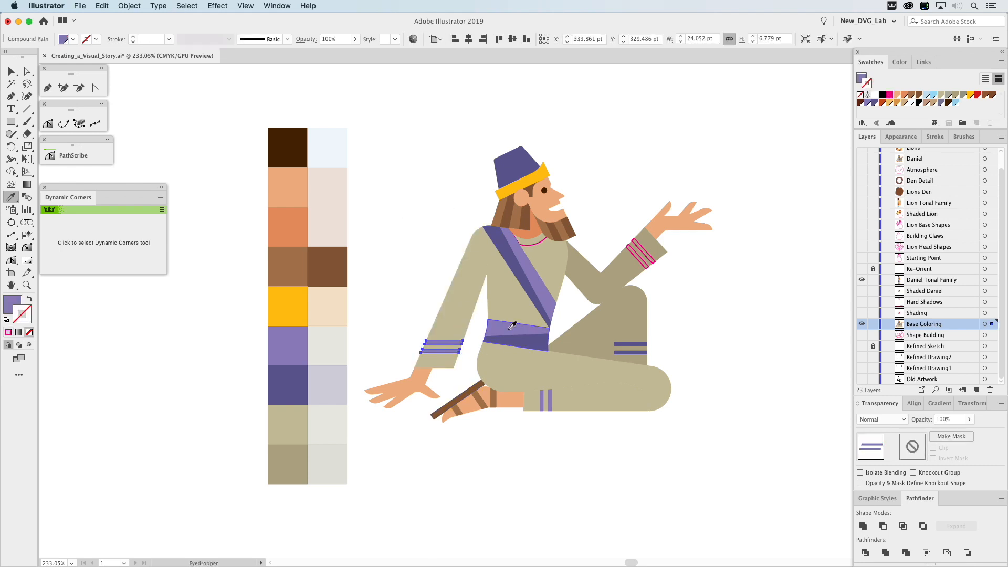
pyautogui.keyDown('super'); pyautogui.click(426, 253); pyautogui.keyUp('super')
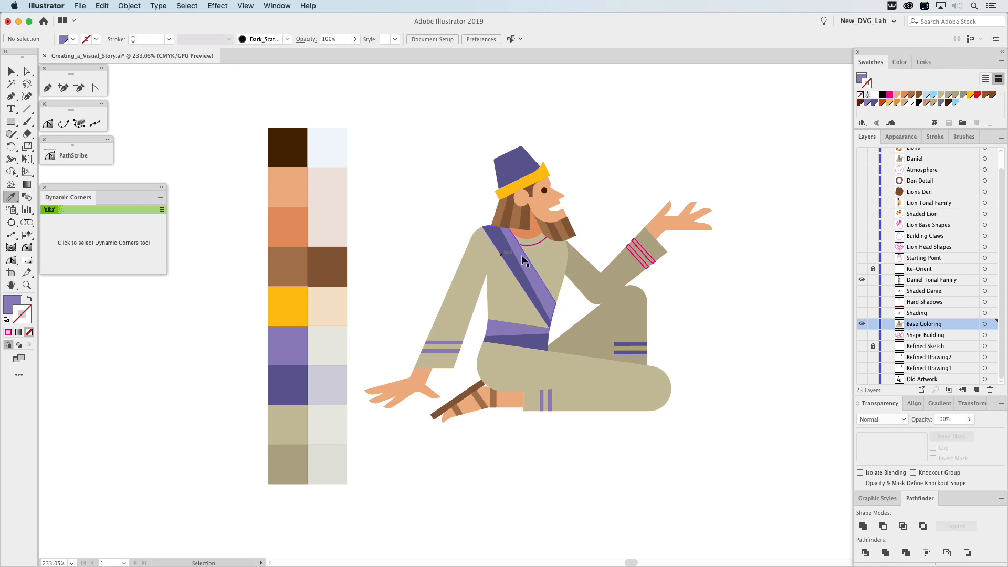
pyautogui.keyDown('super'); pyautogui.click(645, 249); pyautogui.keyUp('super')
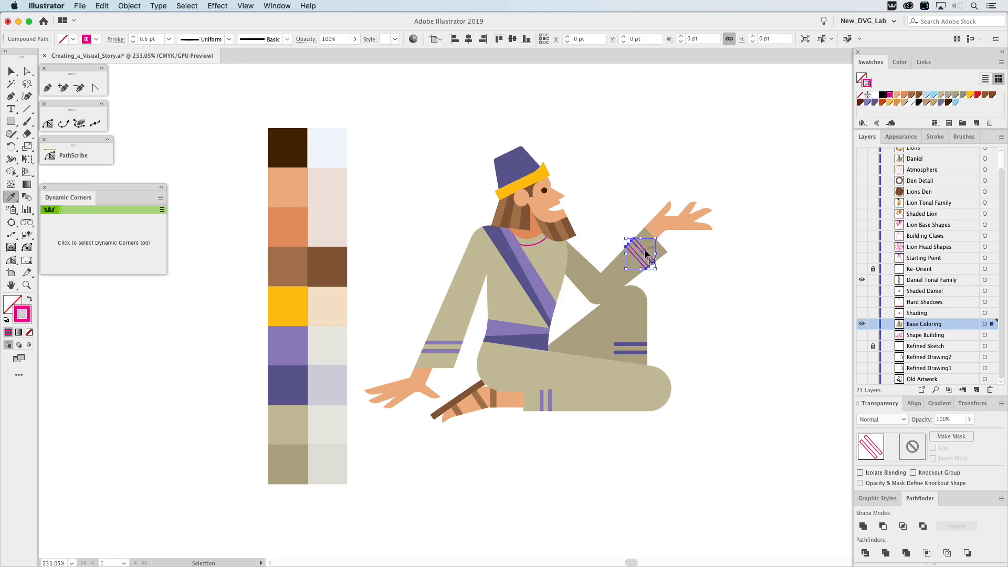
pyautogui.click(292, 373)
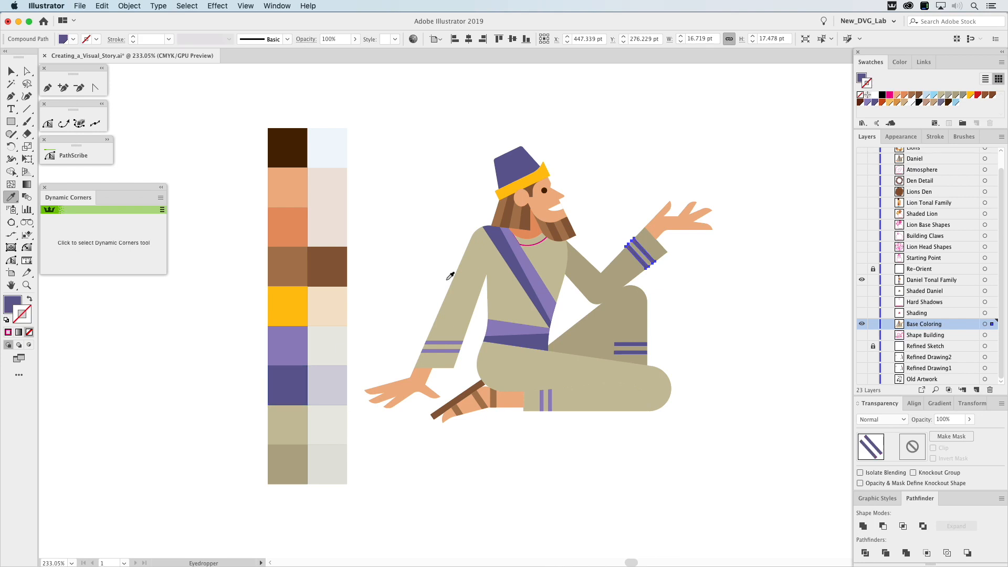
# Fill the neckline collar with the torso's lighter tan and check that swatch's Global setting without changing it.
pyautogui.keyDown('super'); pyautogui.click(540, 242); pyautogui.keyUp('super')
pyautogui.click(555, 260)
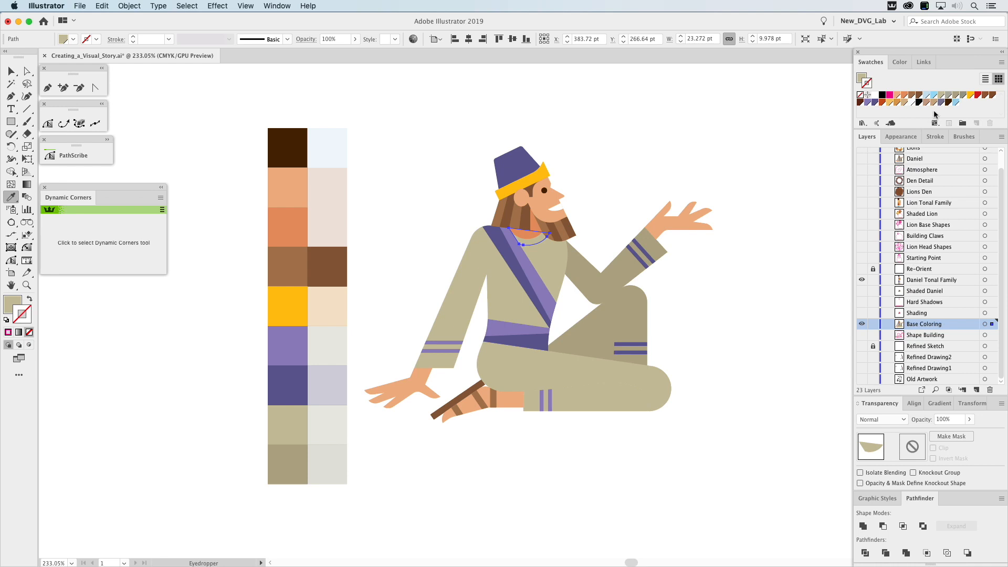
pyautogui.click(863, 77)
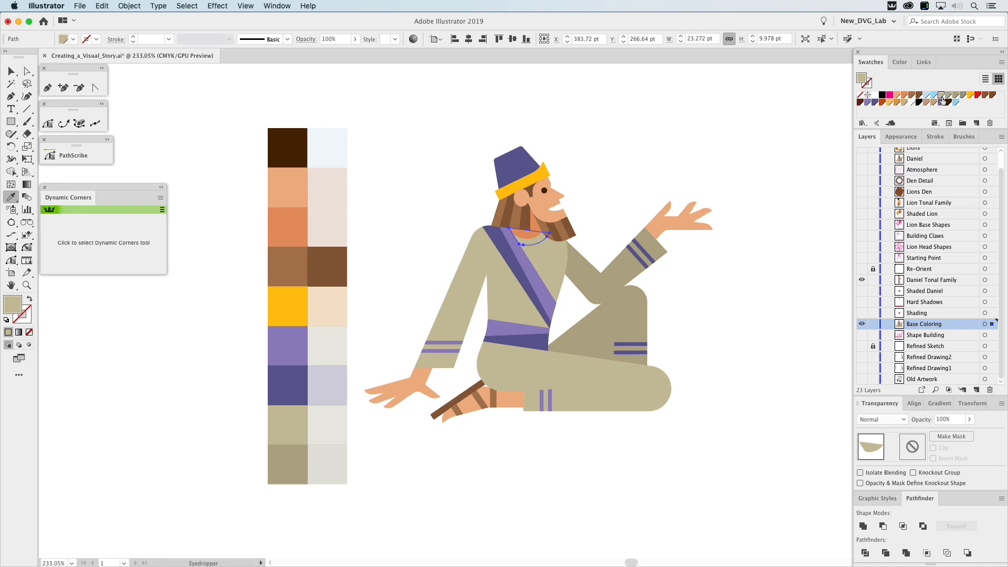
pyautogui.doubleClick(941, 96)
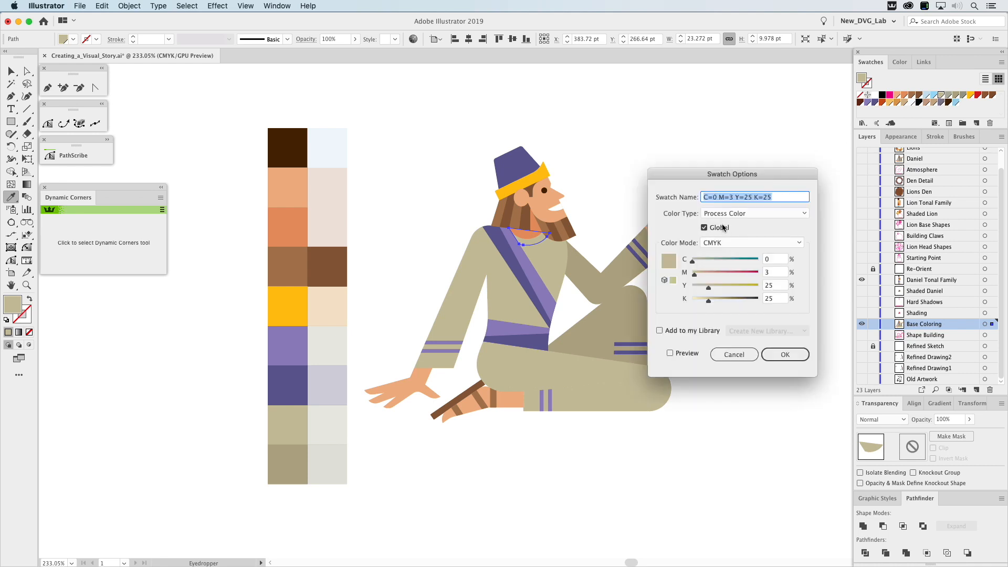
pyautogui.click(735, 355)
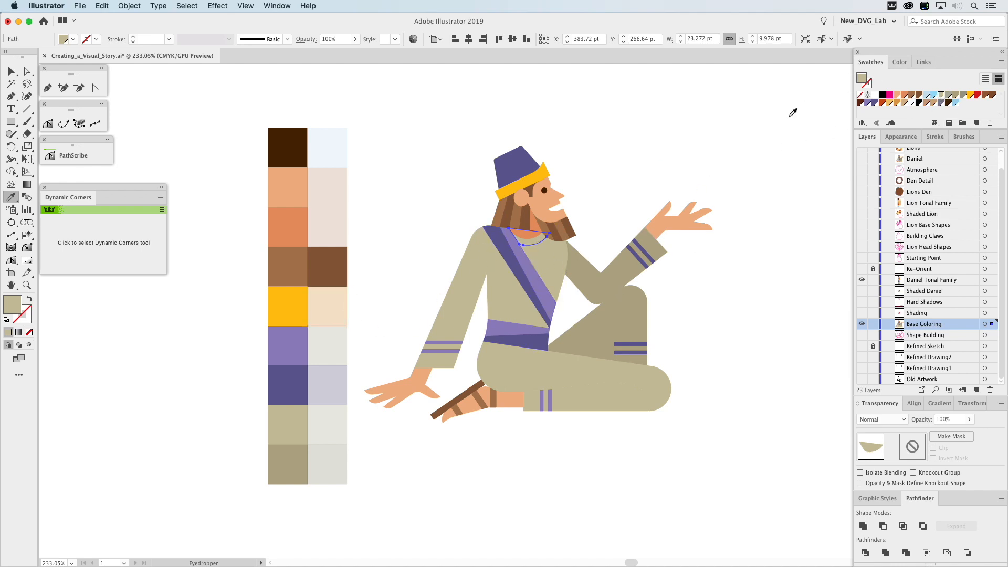
# Reduce the collar's tan tint to 65% and deselect it.
pyautogui.click(901, 63)
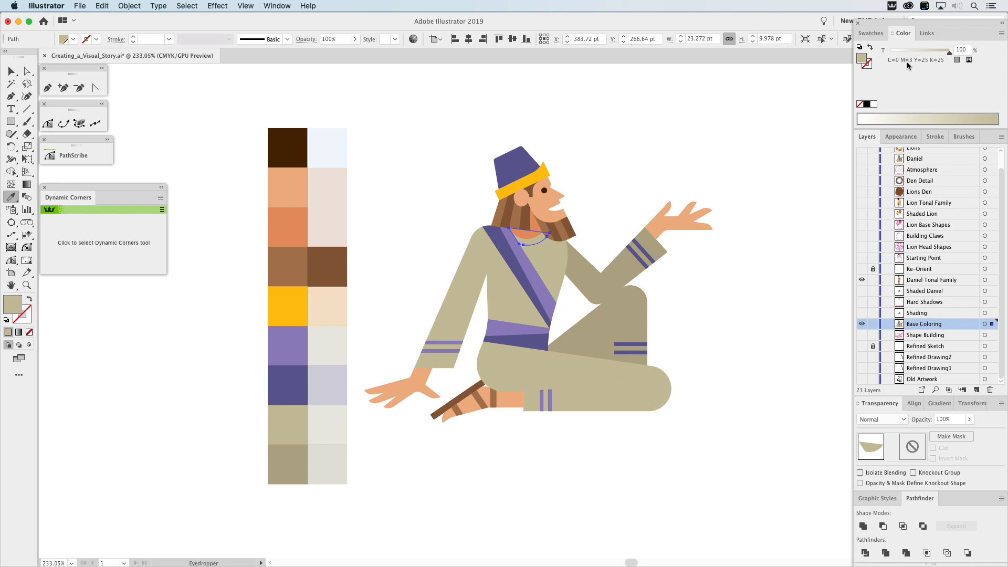
pyautogui.moveTo(938, 56); pyautogui.dragTo(929, 55)
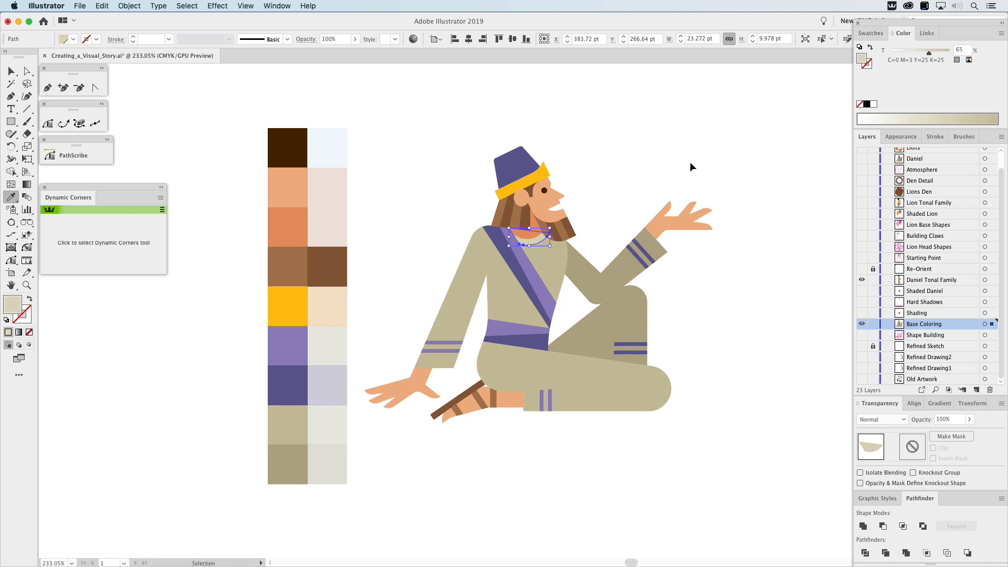
pyautogui.press('super+shift+a')
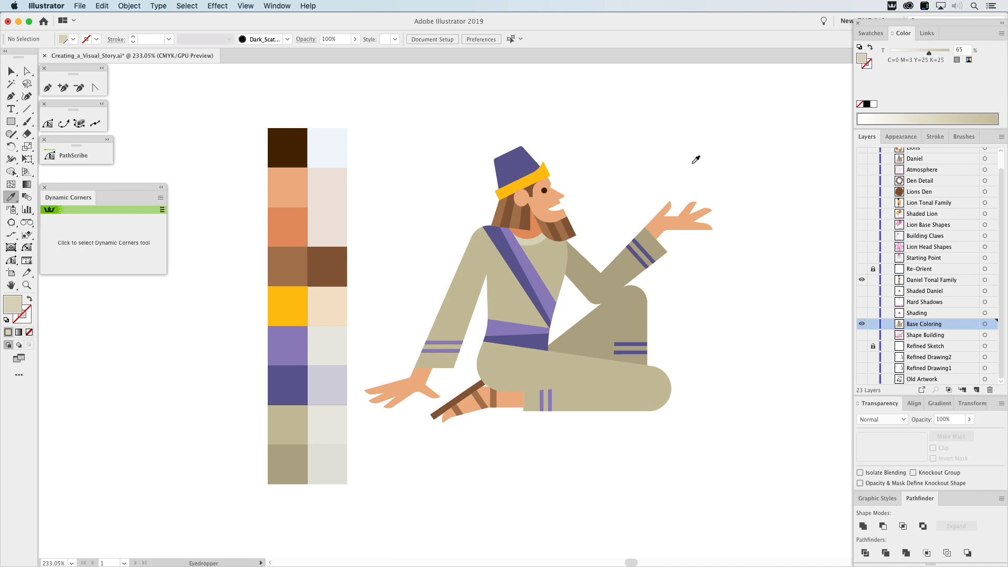
pyautogui.press('v')
pyautogui.click(871, 33)
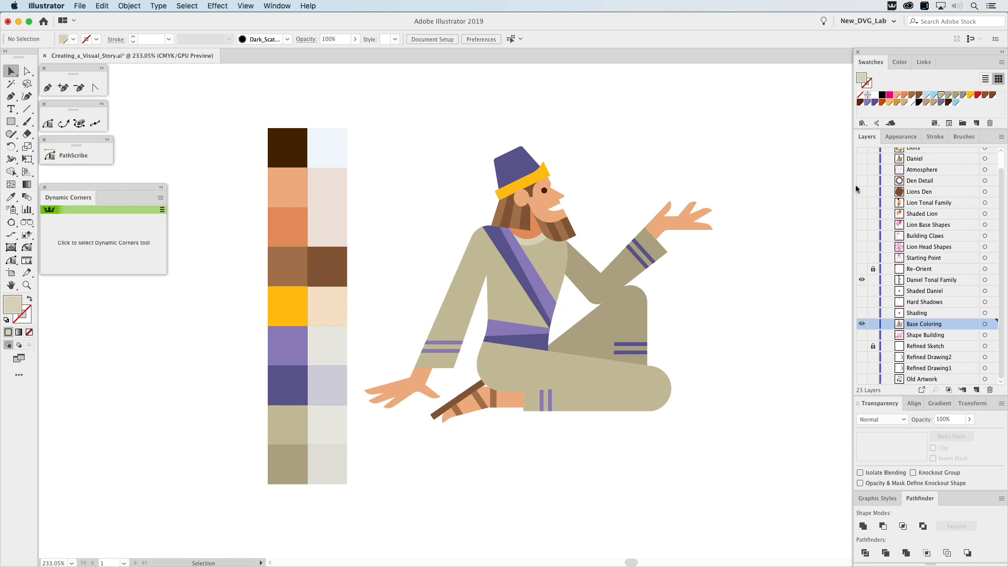
# Show the Shading layer in place of Base Coloring and make Shading the active layer.
pyautogui.click(862, 314)
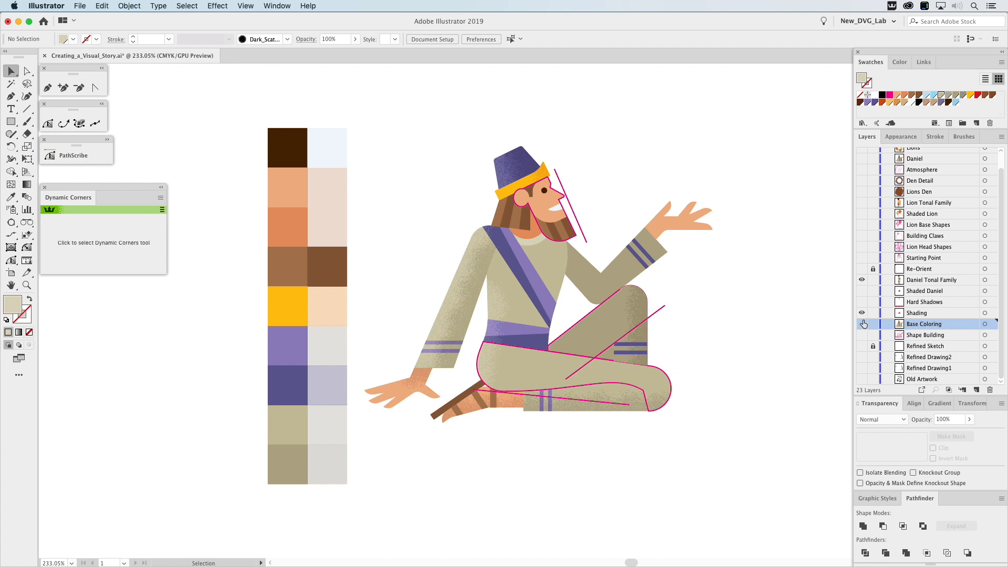
pyautogui.press('a')
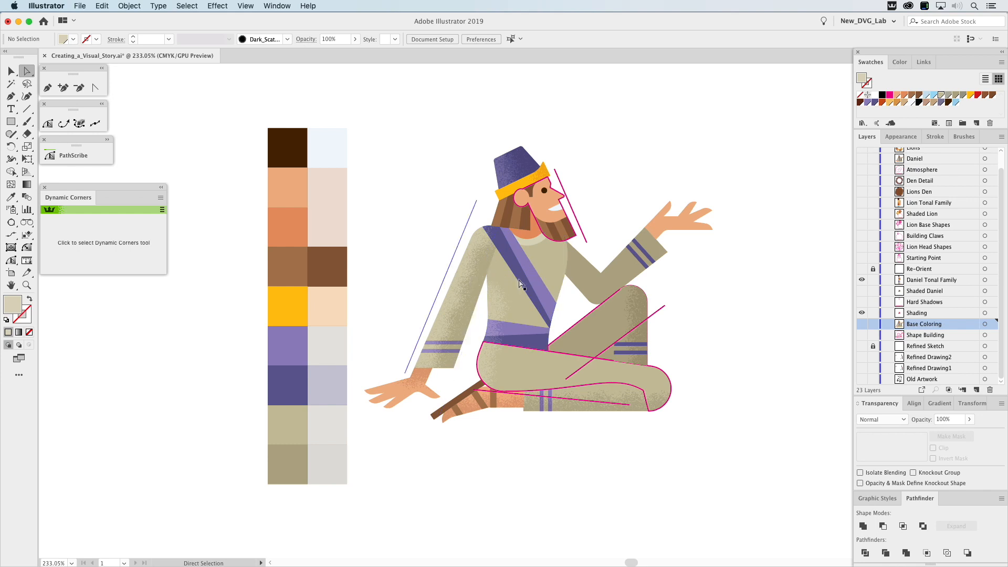
pyautogui.moveTo(761, 285); pyautogui.dragTo(393, 301)
pyautogui.click(963, 136)
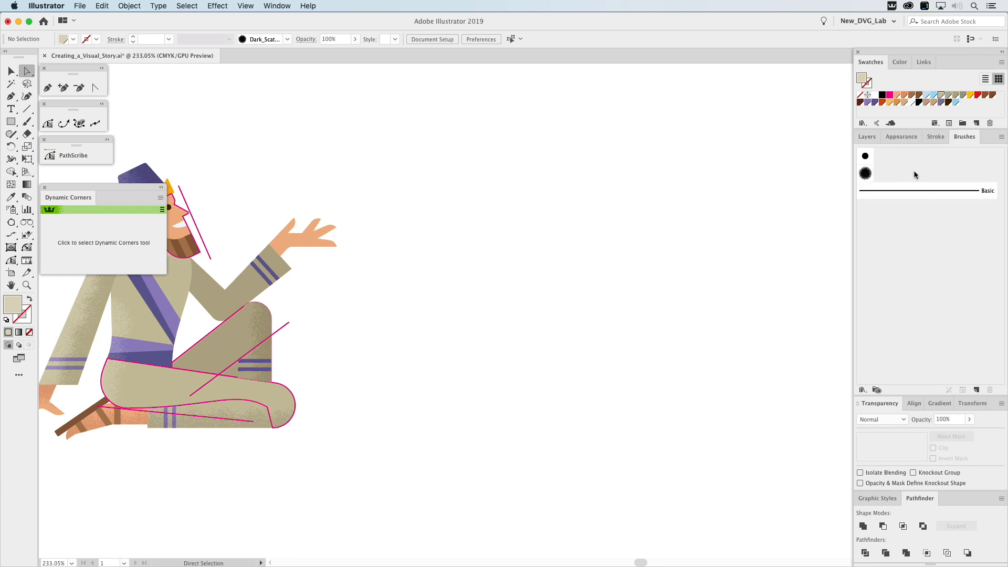
pyautogui.click(869, 138)
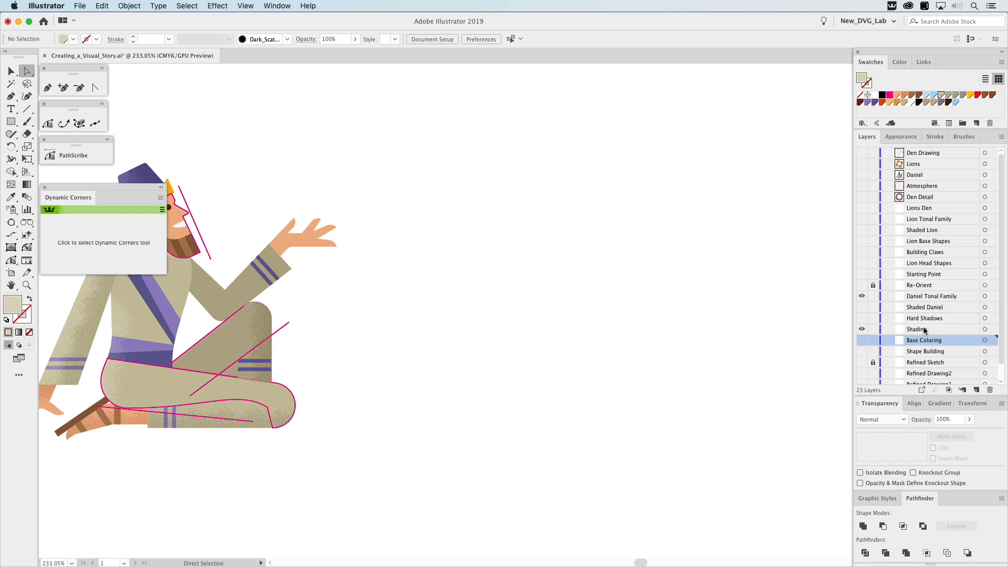
# Place the dark scatter shading brush's source artwork on the empty canvas beside the figure and delete it.
pyautogui.click(970, 138)
pyautogui.moveTo(866, 176); pyautogui.dragTo(597, 307)
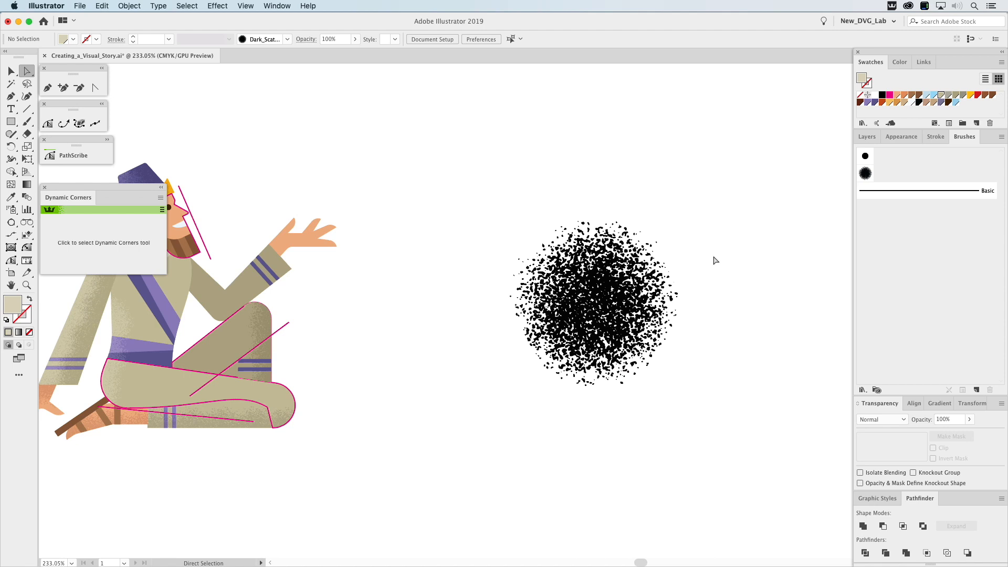
pyautogui.press('v')
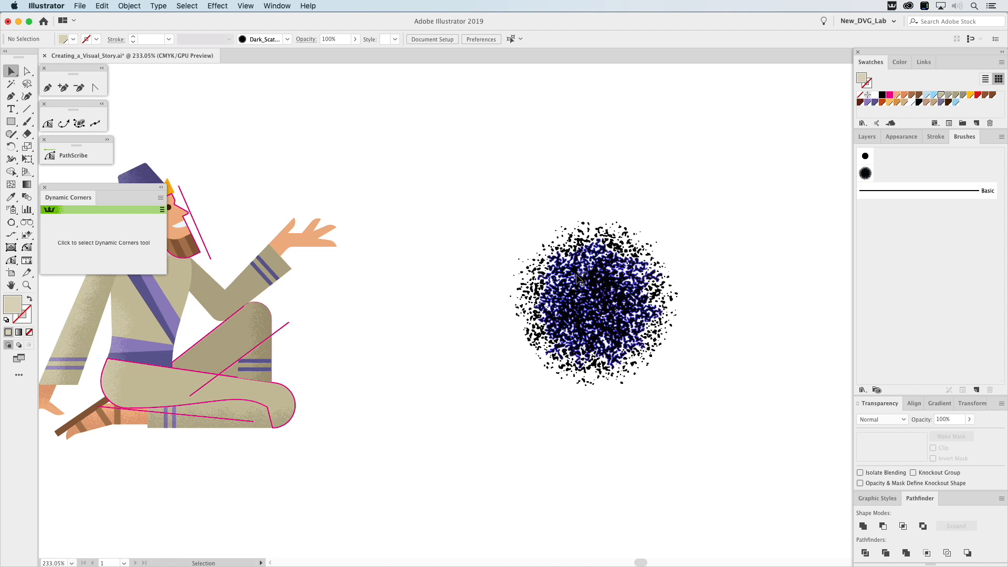
pyautogui.click(579, 277)
pyautogui.press('Delete')
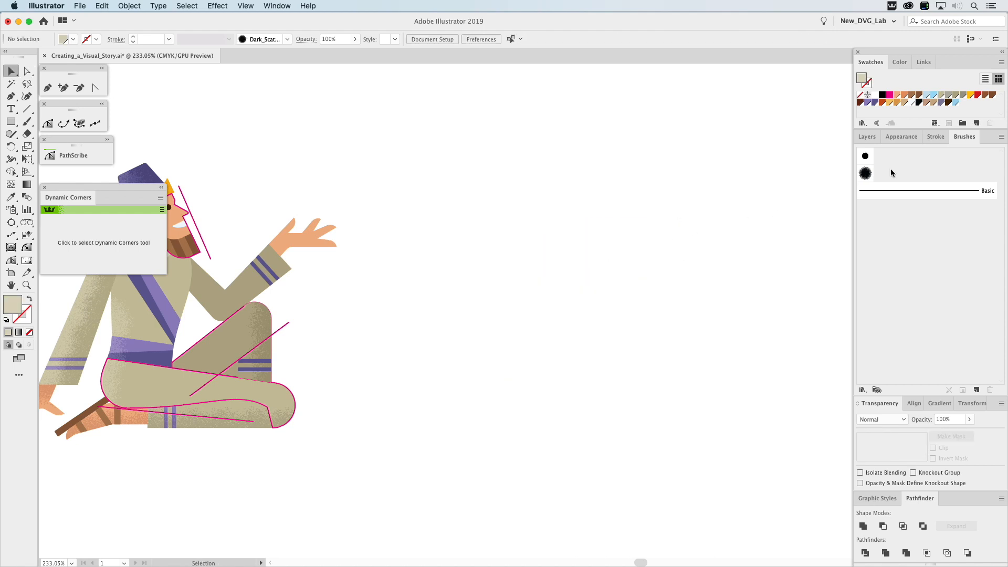
# Check the Dark_Scatter_Shading brush's options and paint a long diagonal stroke with it beside the figure, using no fill and the tan stroke colour.
pyautogui.doubleClick(866, 176)
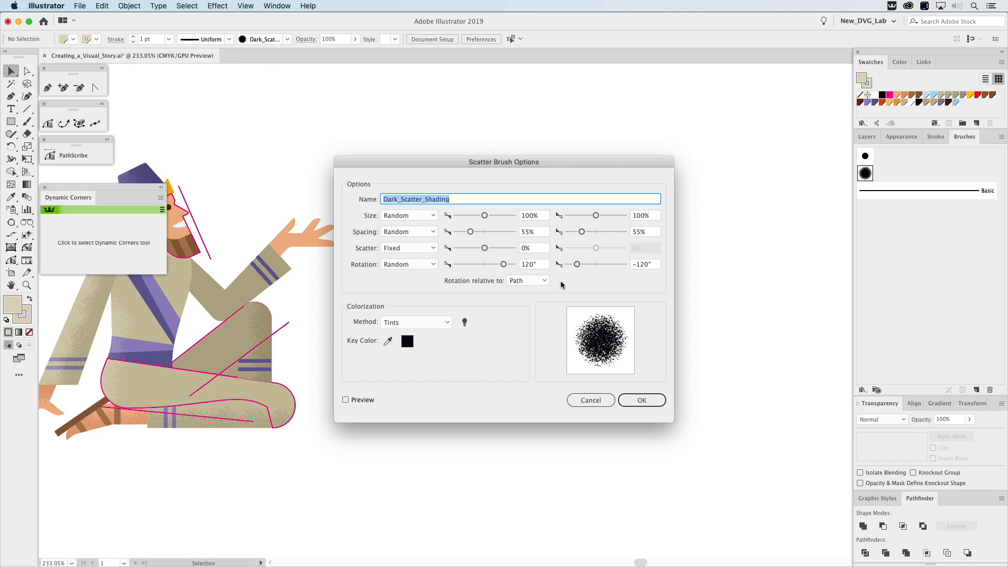
pyautogui.click(594, 401)
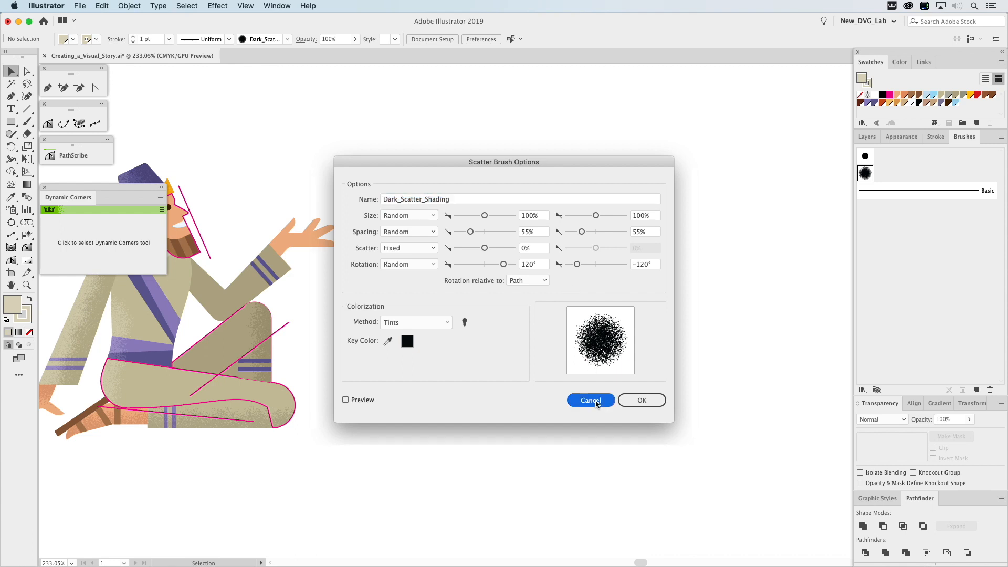
pyautogui.click(28, 124)
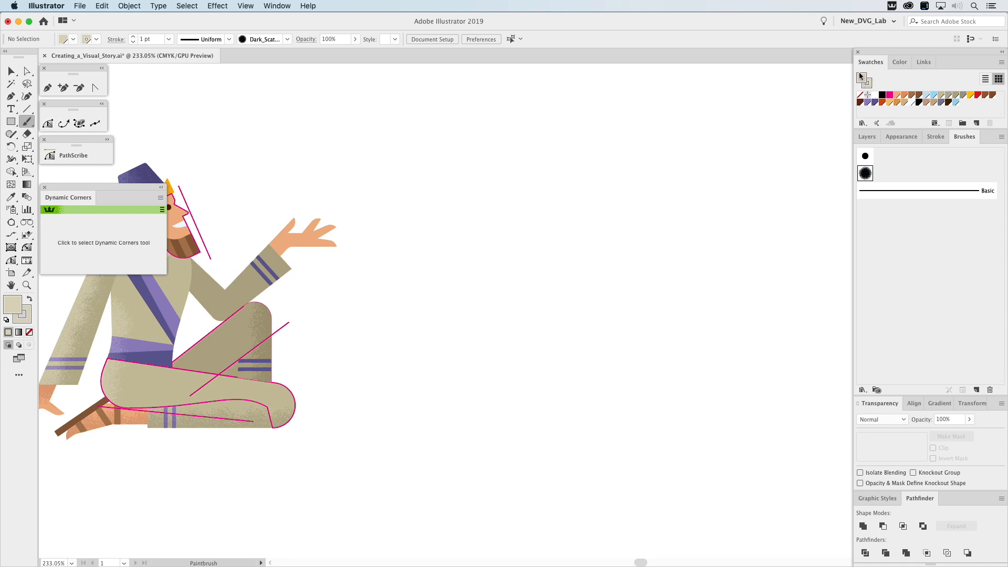
pyautogui.click(860, 96)
pyautogui.click(868, 83)
pyautogui.click(863, 137)
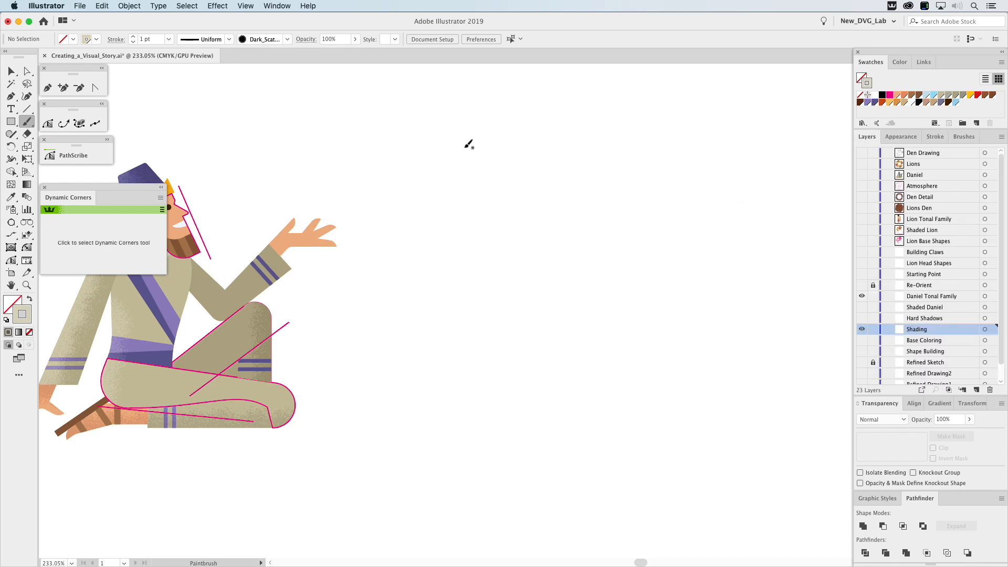
pyautogui.moveTo(442, 137)
pyautogui.mouseDown()
pyautogui.moveTo(446, 162)
pyautogui.moveTo(518, 251)
pyautogui.moveTo(570, 356)
pyautogui.moveTo(673, 468)
pyautogui.mouseUp()
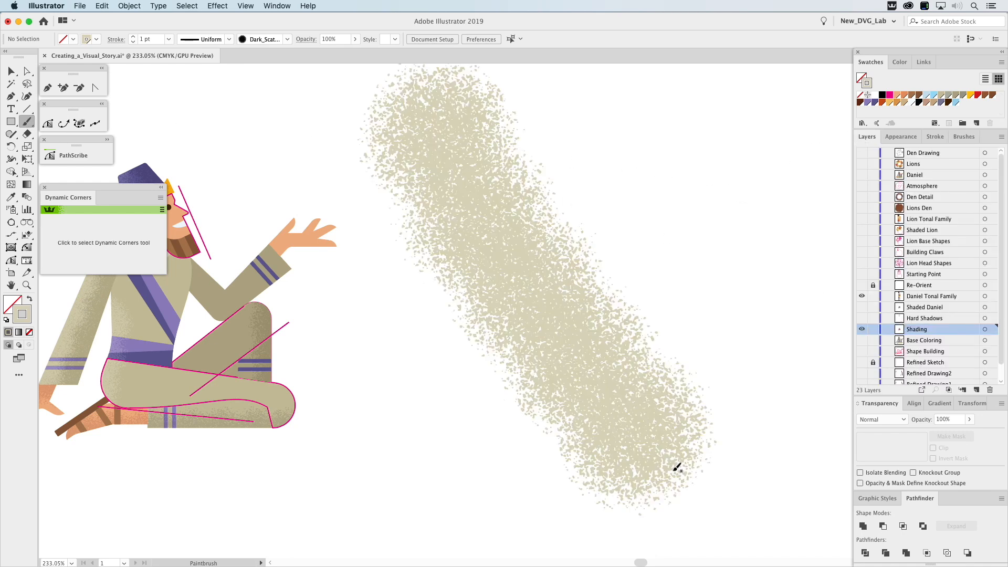
# Thin the long scatter test stroke beside the figure to 0.75 pt, delete it, and return to the full figure.
pyautogui.moveTo(641, 268); pyautogui.dragTo(499, 373)
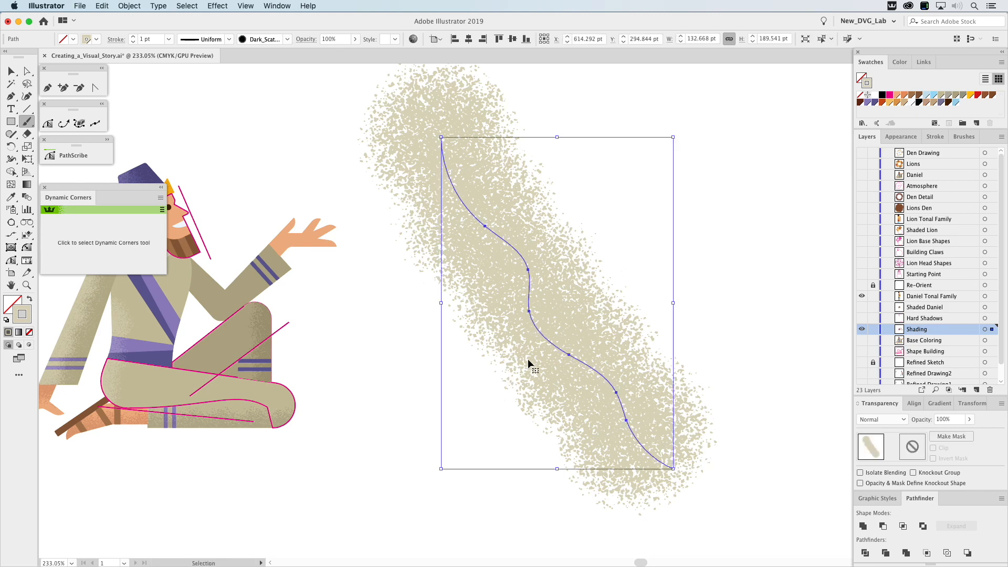
pyautogui.click(932, 138)
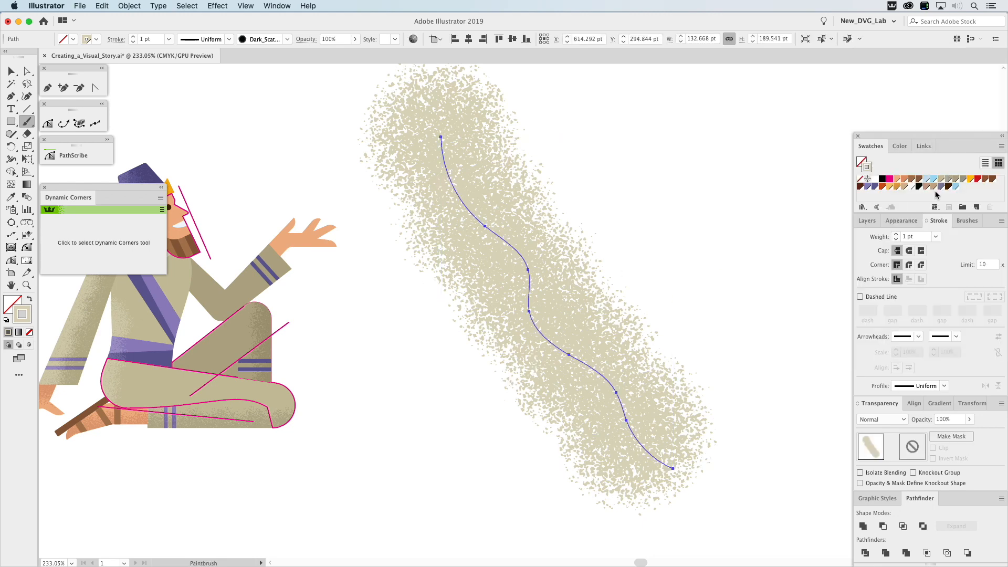
pyautogui.click(897, 241)
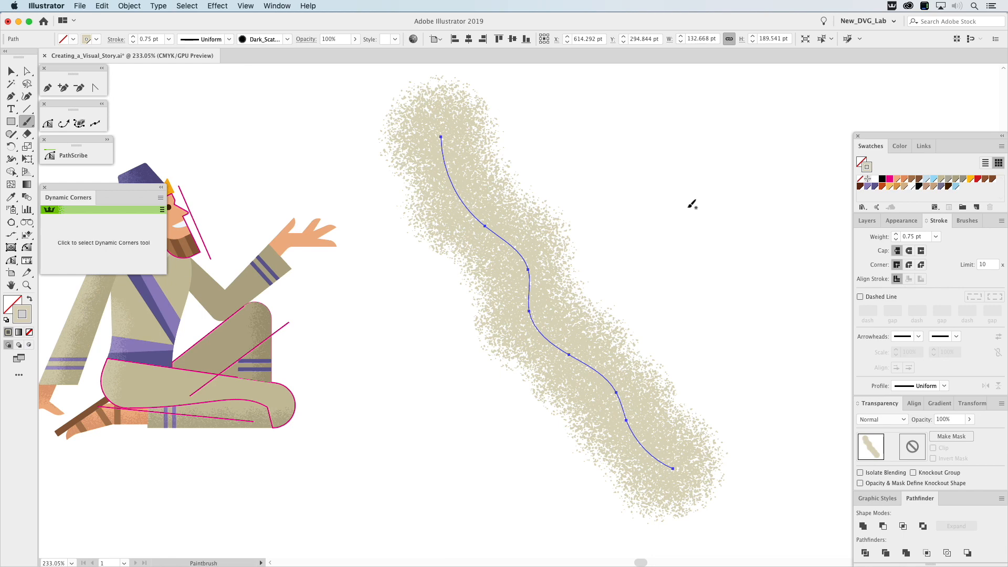
pyautogui.press('Delete')
pyautogui.moveTo(345, 193); pyautogui.dragTo(653, 183)
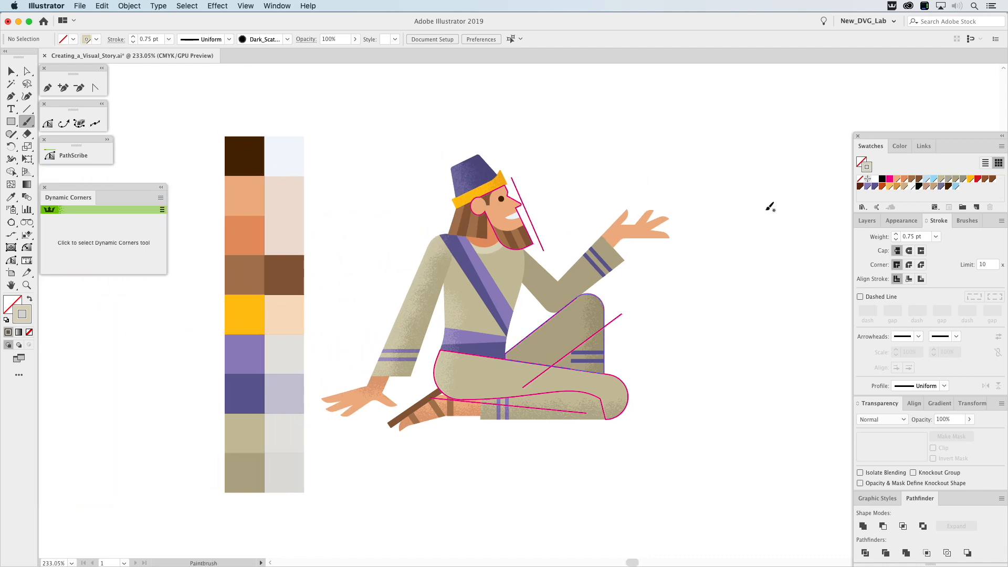
# Check the light tan's Multiply swatch in the tonal family and give the line under the front thigh that grey-tan shading stroke colour.
pyautogui.click(866, 221)
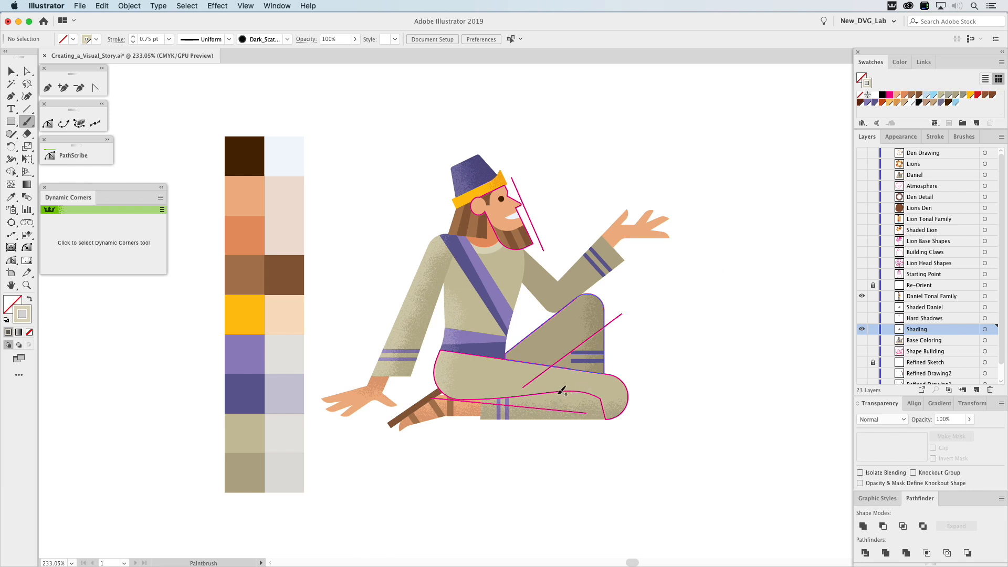
pyautogui.press('z')
pyautogui.moveTo(194, 115); pyautogui.dragTo(721, 510)
pyautogui.press('v')
pyautogui.click(628, 435)
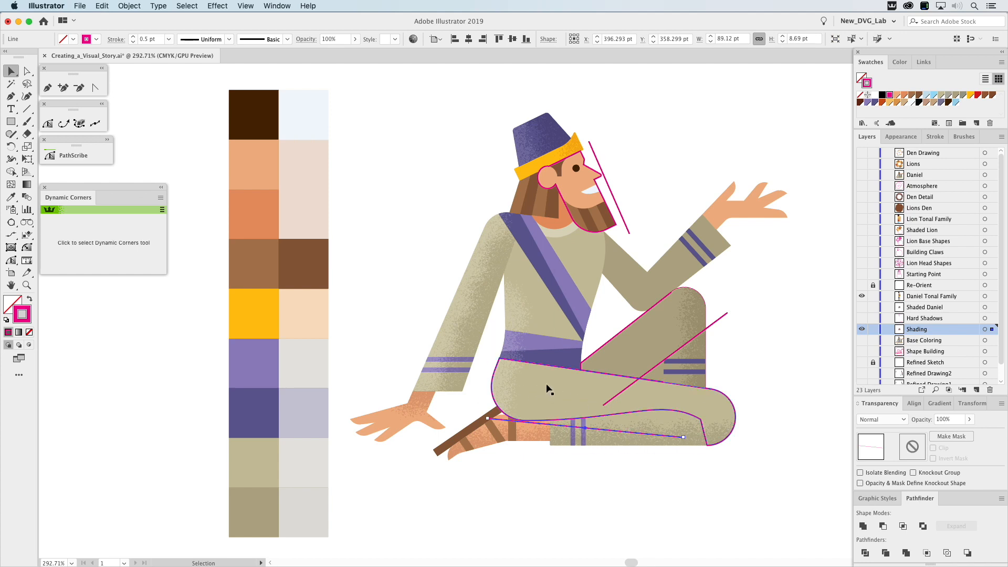
pyautogui.click(314, 464)
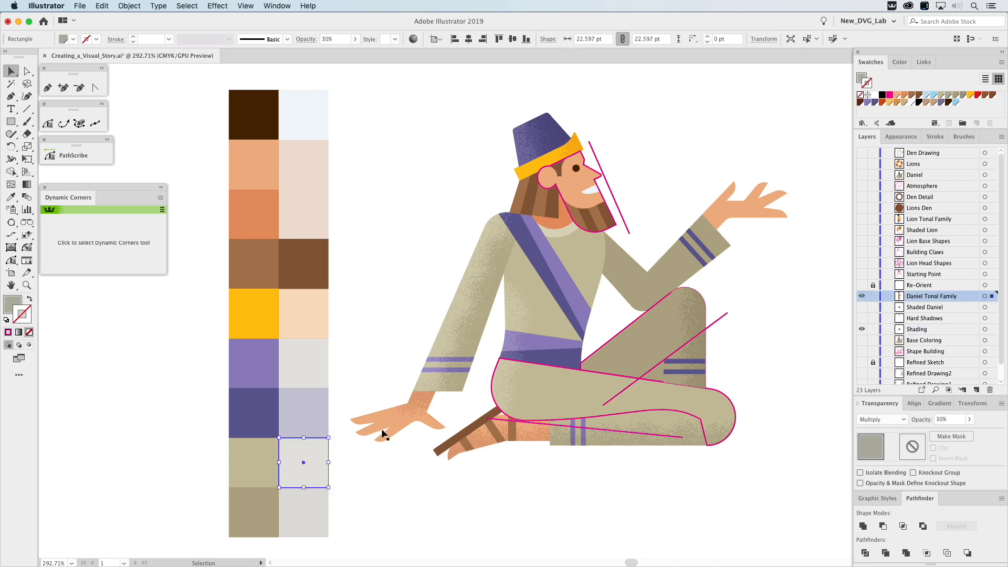
pyautogui.click(860, 81)
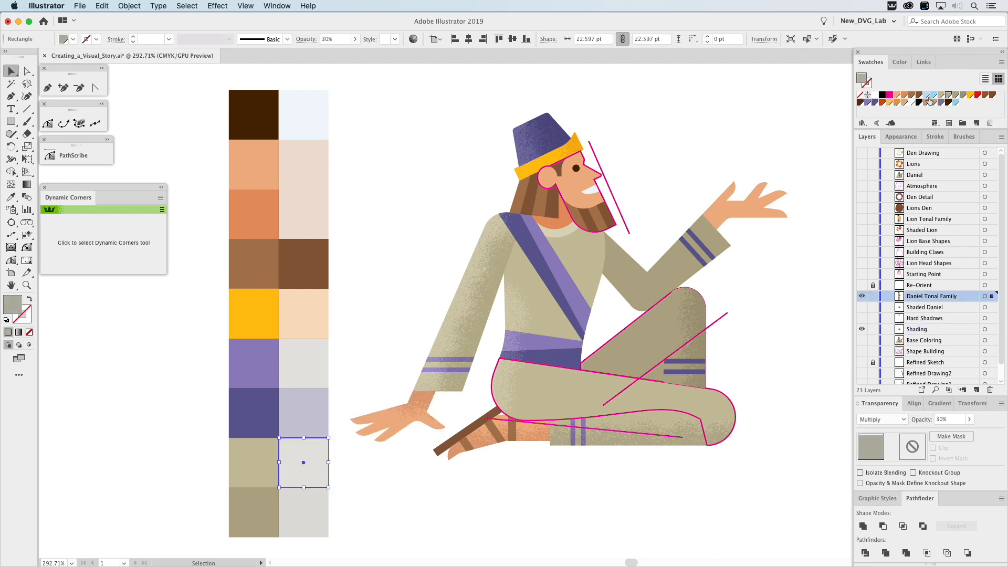
pyautogui.click(663, 435)
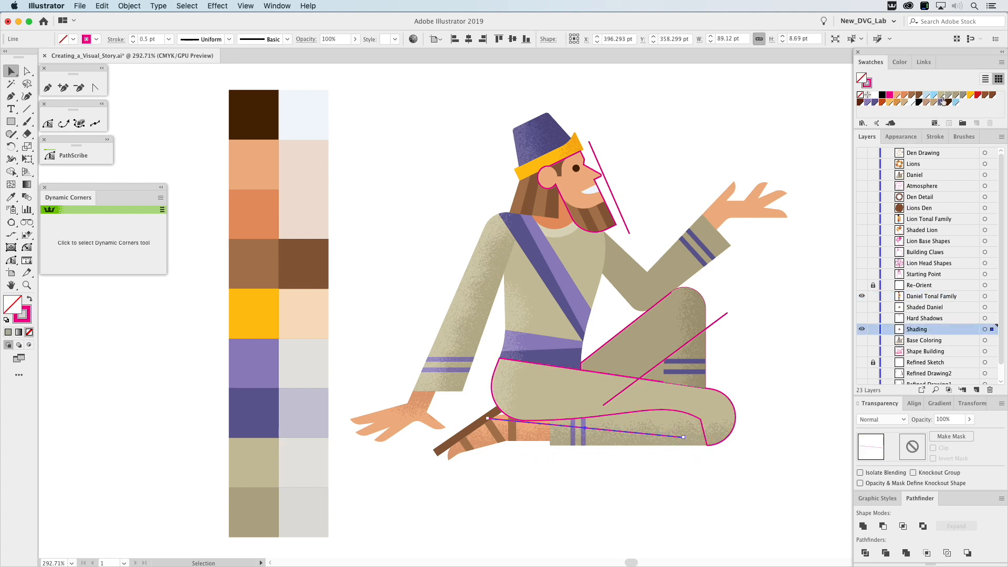
pyautogui.click(305, 464)
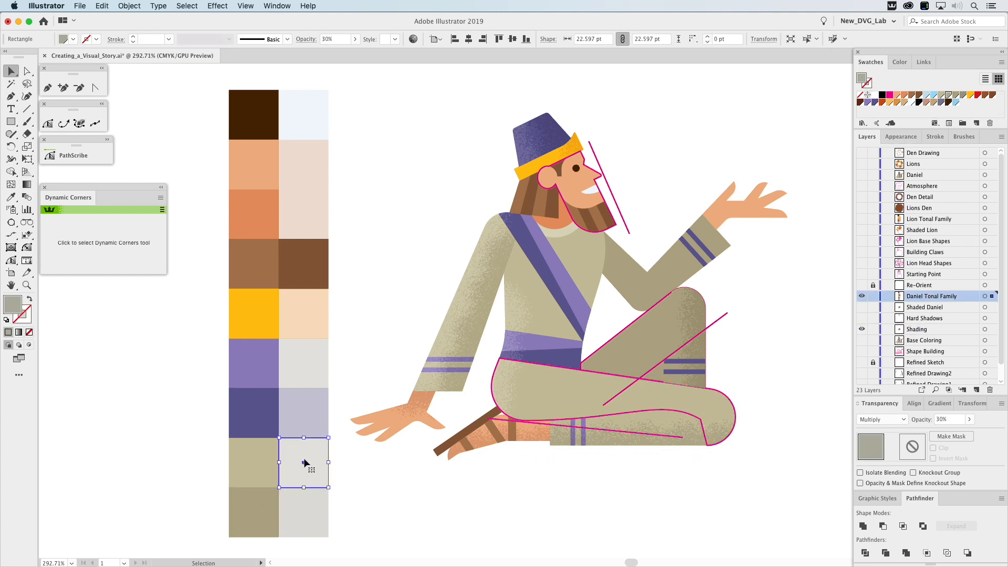
pyautogui.click(642, 436)
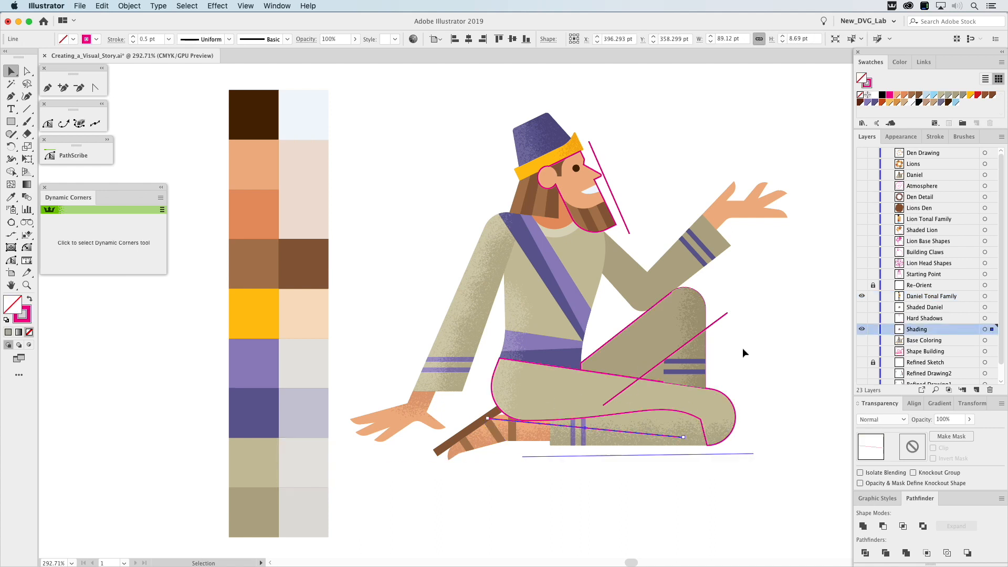
pyautogui.click(950, 97)
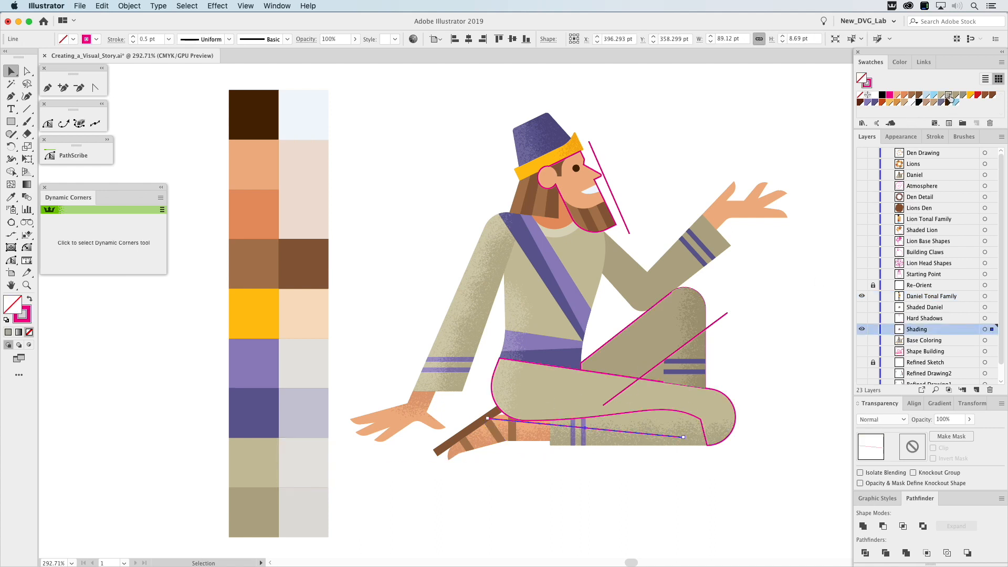
pyautogui.moveTo(950, 98); pyautogui.dragTo(870, 86)
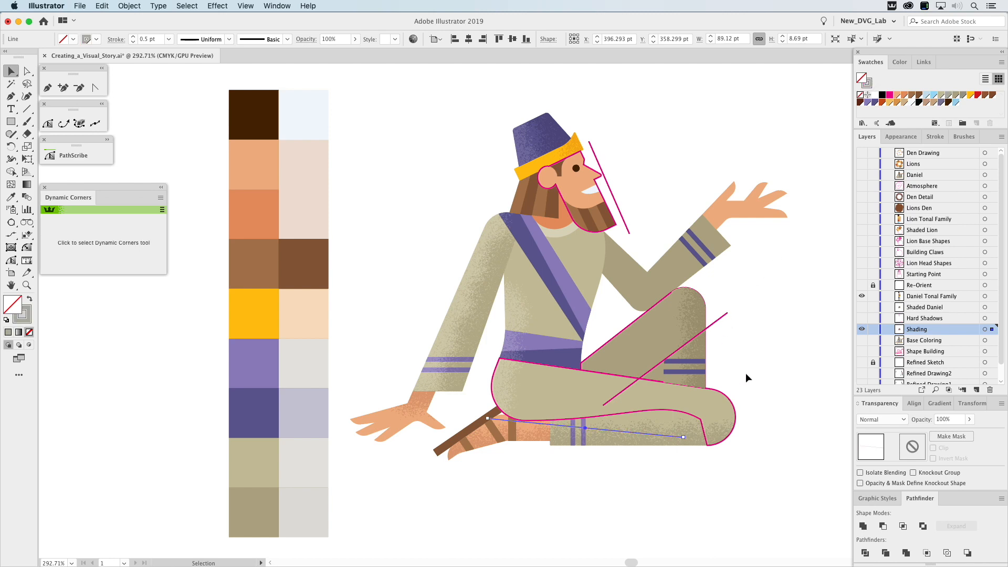
# Apply the Dark_Scatter_Shading brush to the line under the front thigh and set its stroke weight to 0.35 pt.
pyautogui.click(963, 137)
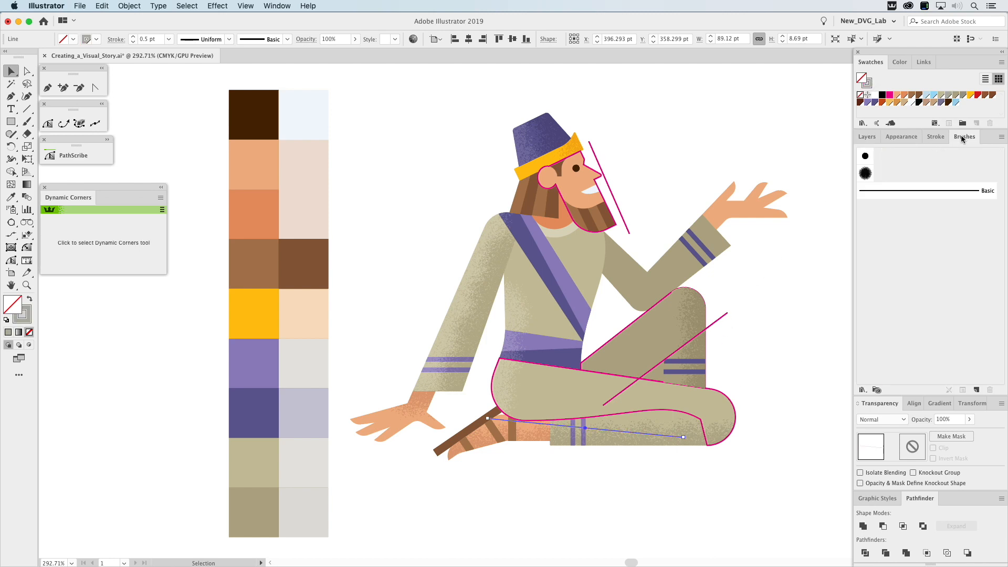
pyautogui.click(866, 174)
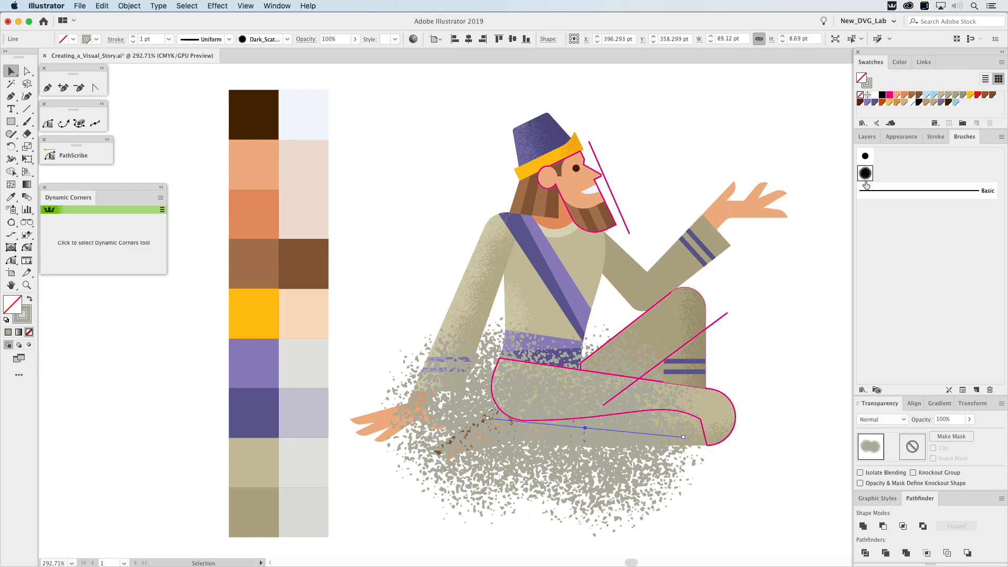
pyautogui.click(936, 136)
pyautogui.click(908, 237)
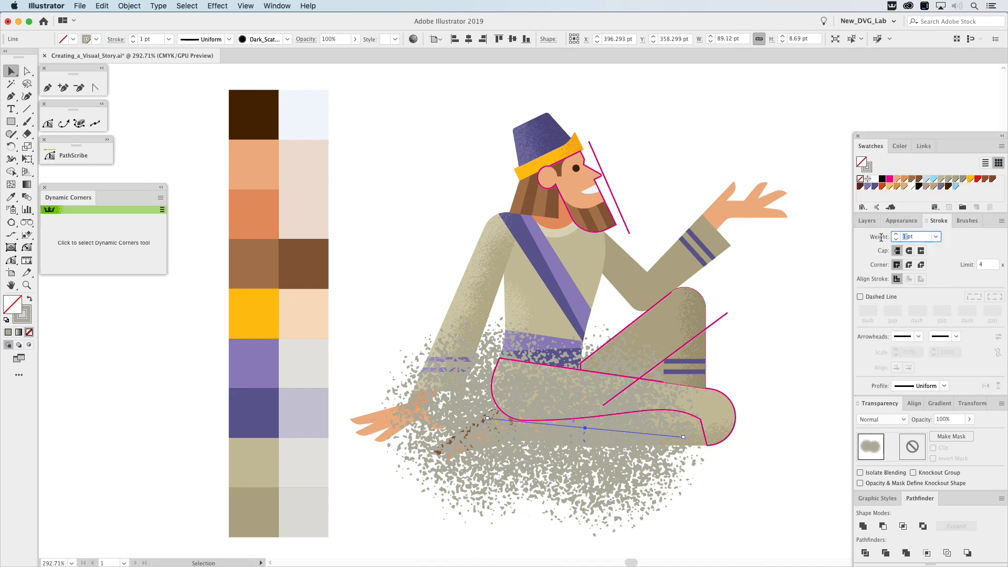
pyautogui.press('BackSpace')
pyautogui.write('.35')
pyautogui.press('Return')
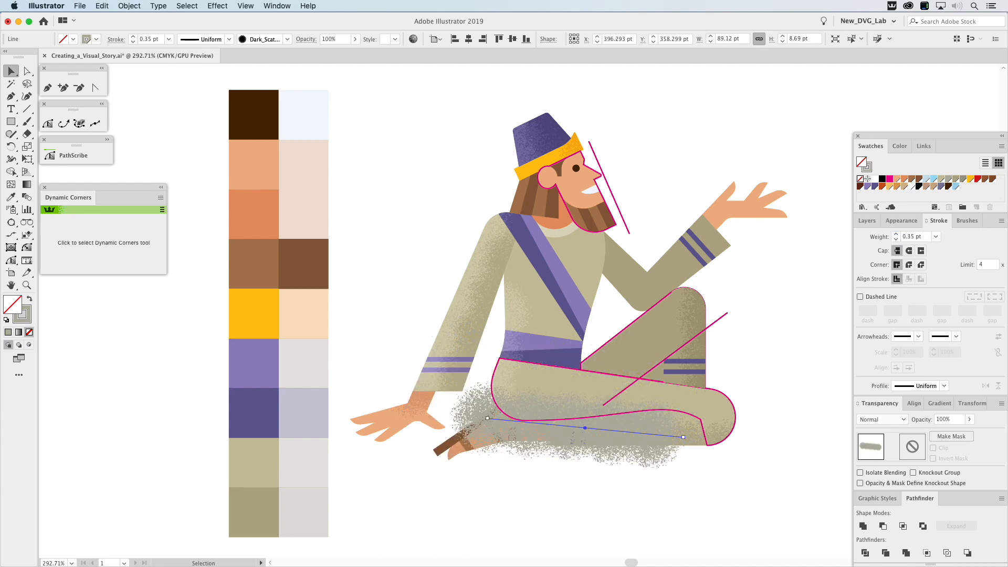
# Set the front thigh's scatter stroke to Multiply blending at 35% opacity.
pyautogui.click(881, 418)
pyautogui.click(896, 255)
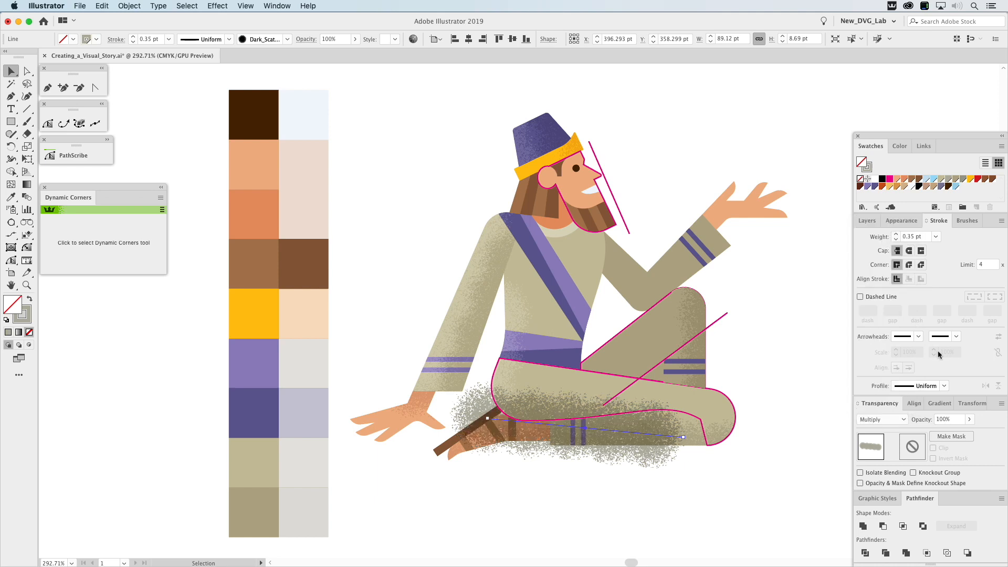
pyautogui.click(948, 419)
pyautogui.write('35')
pyautogui.press('Return')
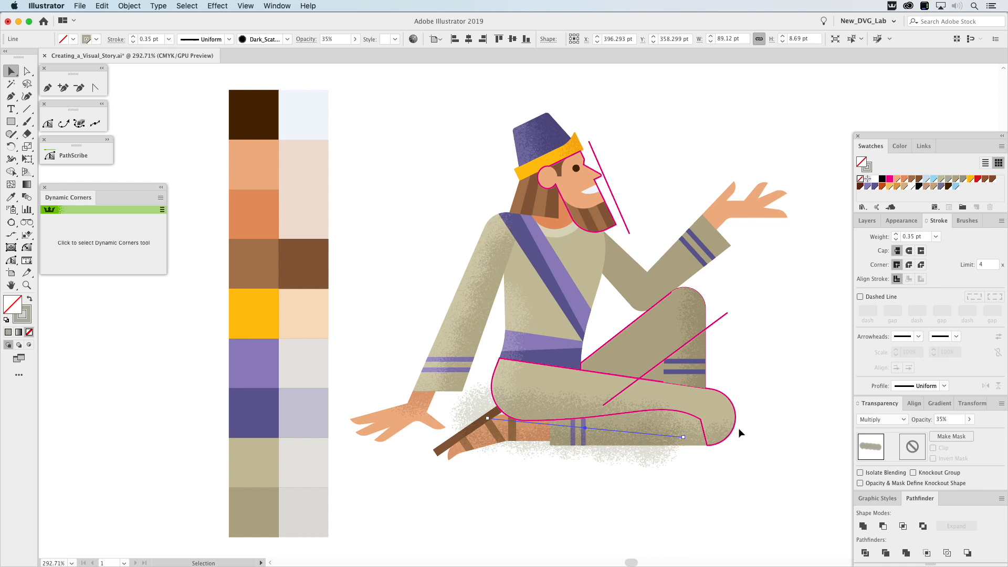
# Make a clipping mask from the magenta front leg outline and its scatter stroke, and deselect the result.
pyautogui.click(702, 422)
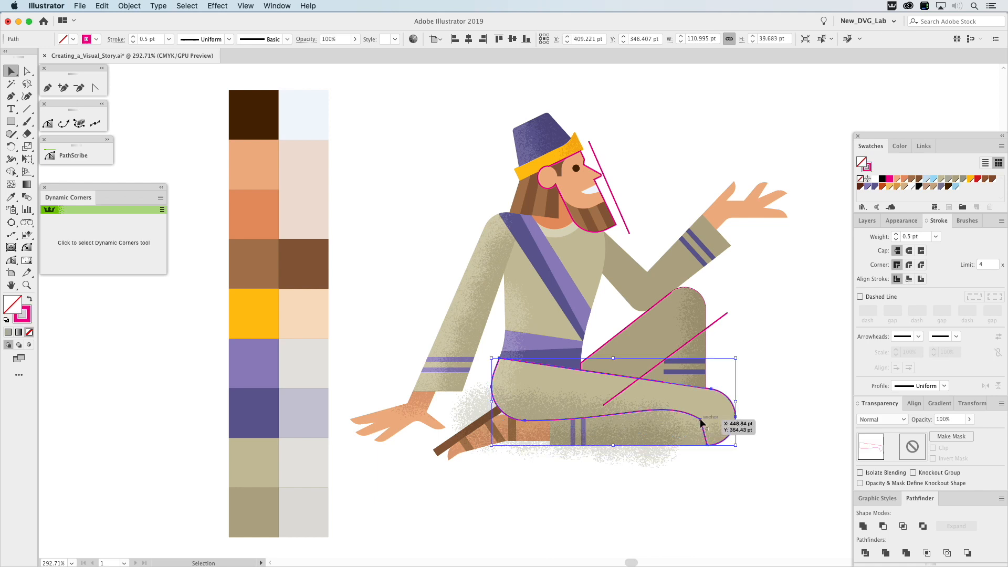
pyautogui.keyDown('shift'); pyautogui.click(548, 403); pyautogui.keyUp('shift')
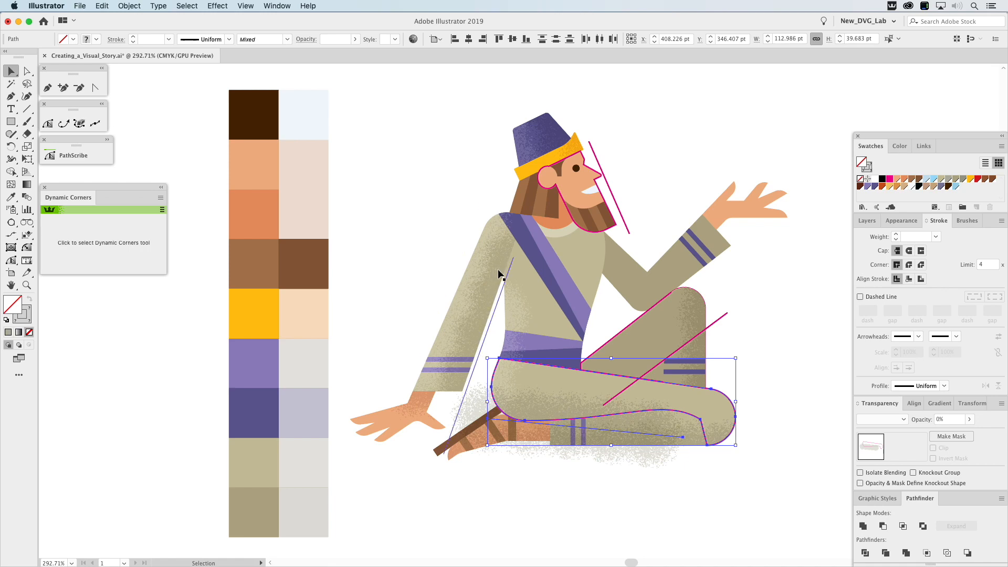
pyautogui.click(129, 5)
pyautogui.moveTo(173, 346)
pyautogui.click(249, 347)
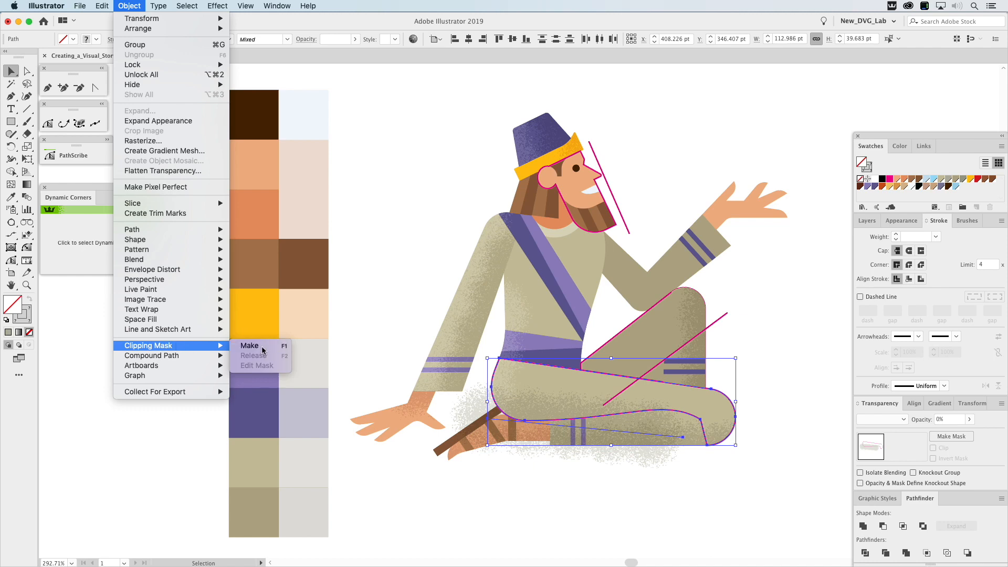
pyautogui.click(823, 326)
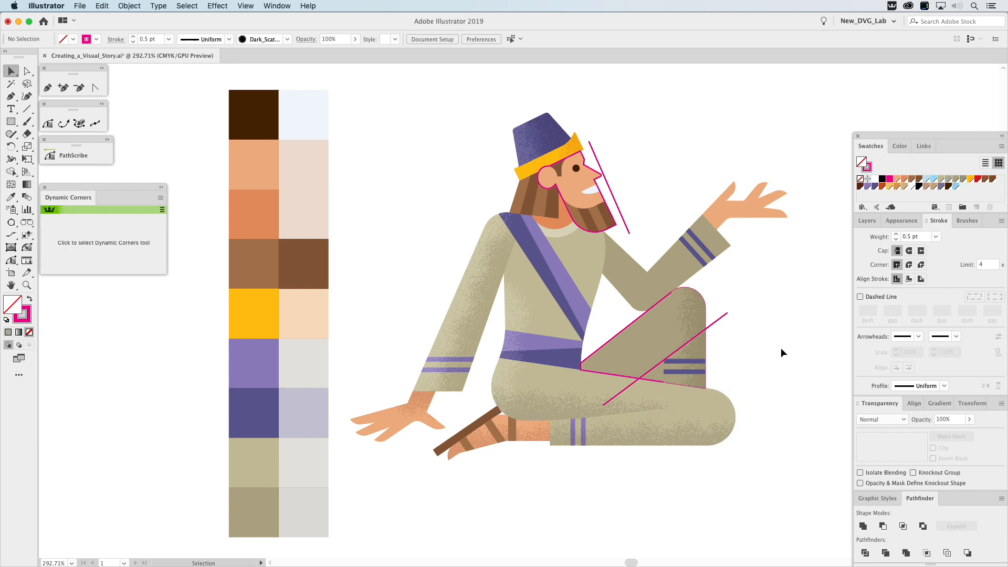
# Give the diagonal line across the raised back leg the grey-tan shading stroke colour and a 0.35 pt weight.
pyautogui.click(721, 319)
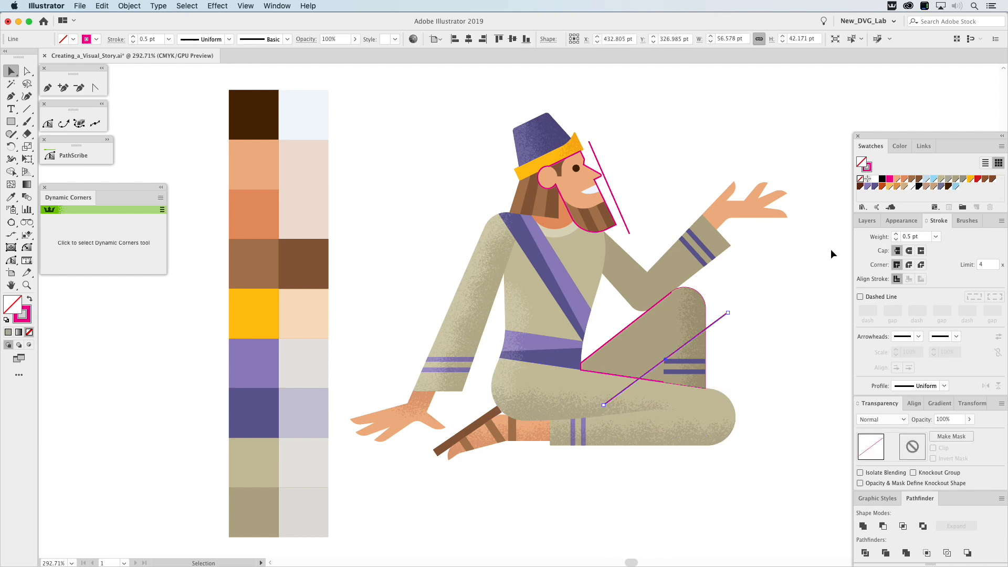
pyautogui.moveTo(950, 181); pyautogui.dragTo(871, 166)
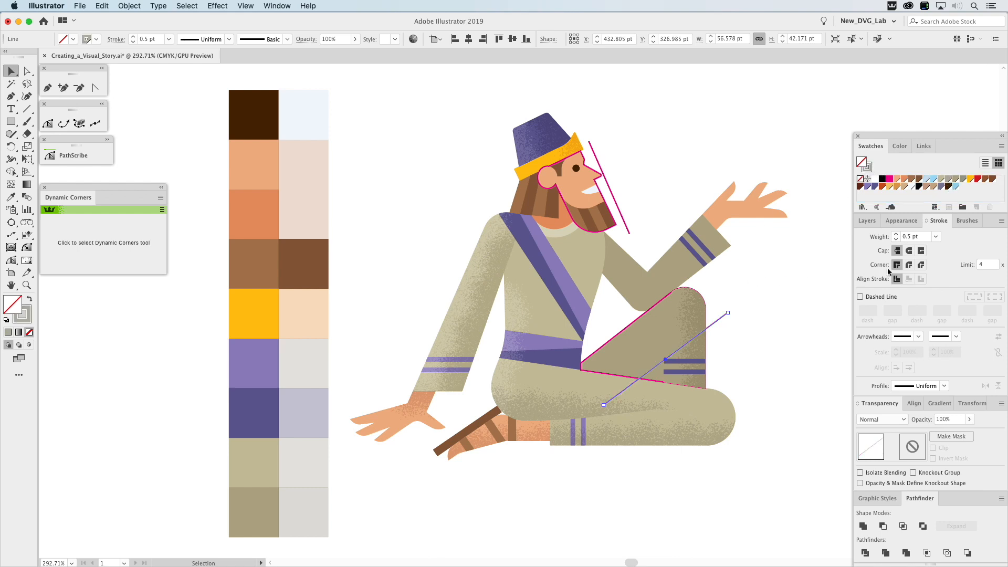
pyautogui.click(909, 238)
pyautogui.write('35')
pyautogui.press('Return')
# Apply the Dark_Scatter_Shading brush to the raised leg's diagonal line and set the brushed stroke's weight to 0.35 pt.
pyautogui.click(964, 221)
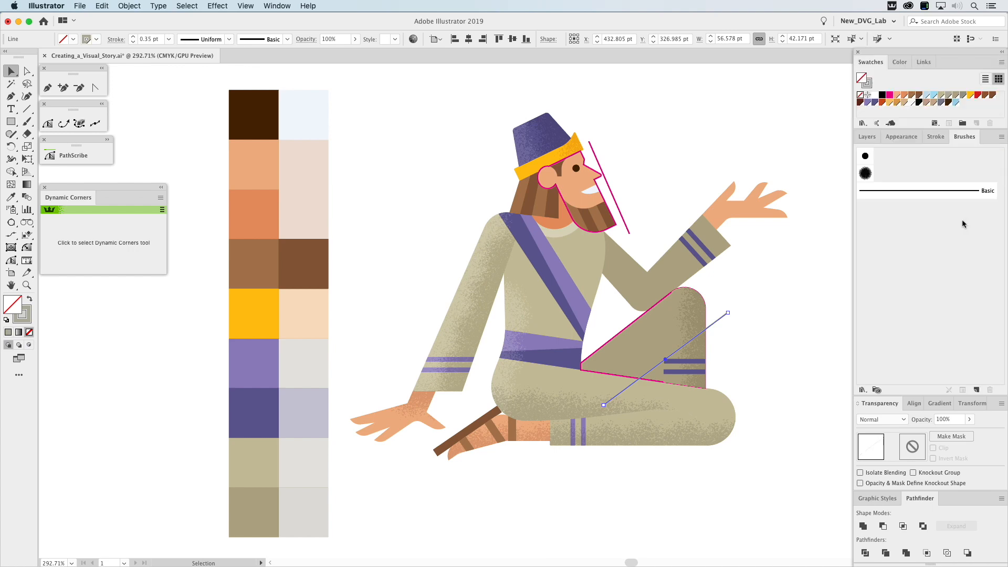
pyautogui.click(866, 174)
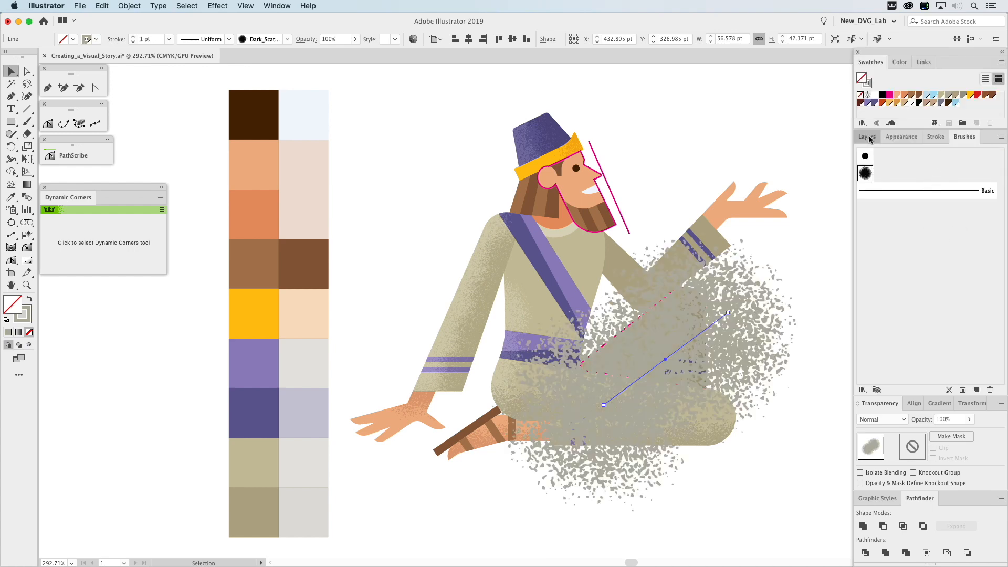
pyautogui.click(867, 137)
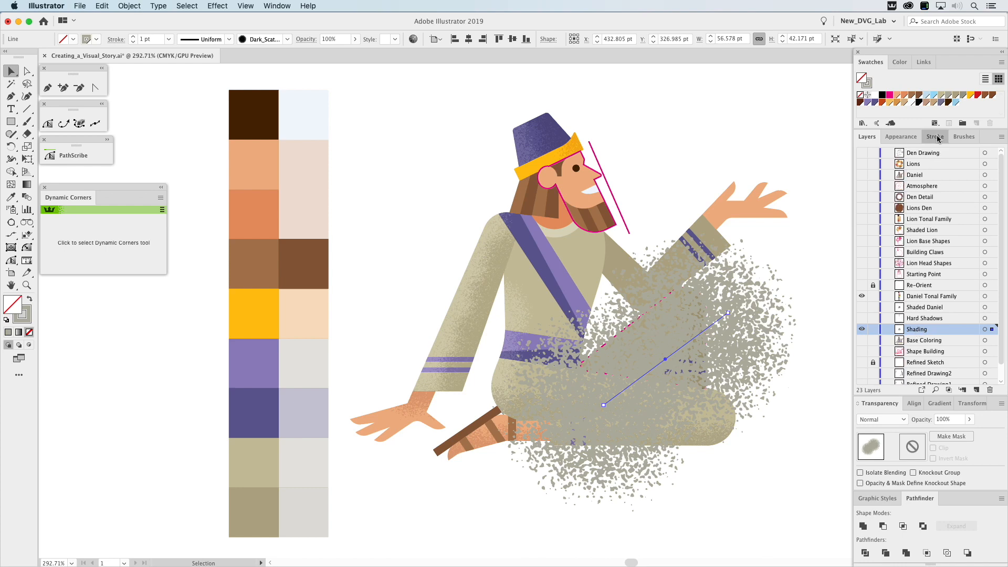
pyautogui.click(935, 137)
pyautogui.click(909, 239)
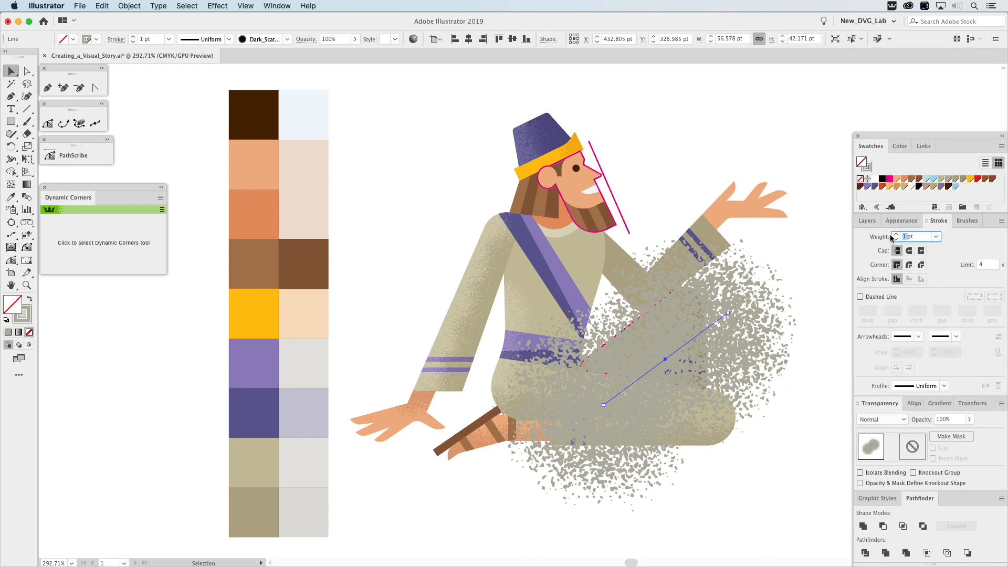
pyautogui.write('.35')
pyautogui.press('Return')
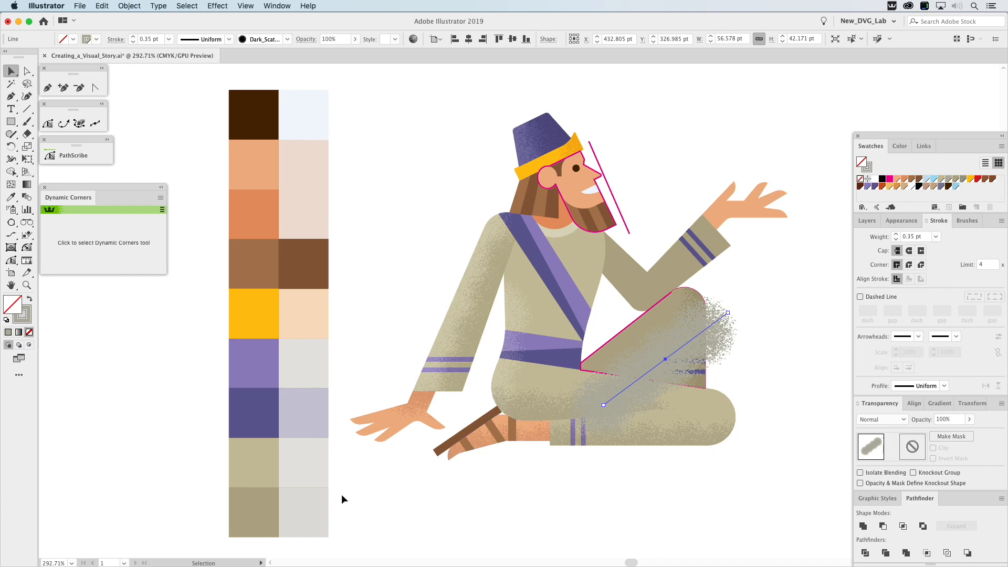
# Check the darker tan's Multiply swatch in the tonal family and recolour the raised leg's scatter stroke with its darker shading colour.
pyautogui.click(318, 510)
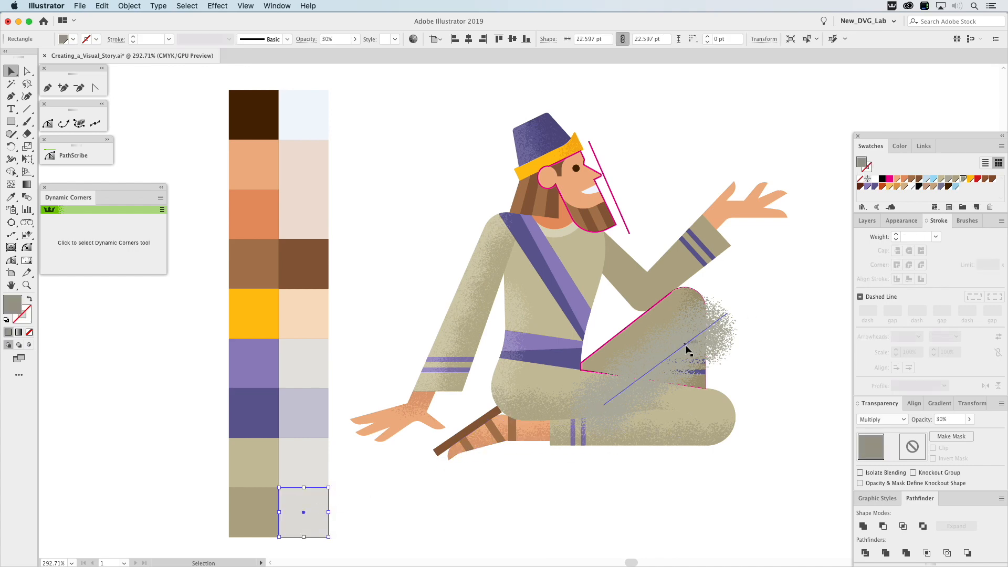
pyautogui.click(687, 351)
pyautogui.moveTo(874, 166); pyautogui.dragTo(869, 168)
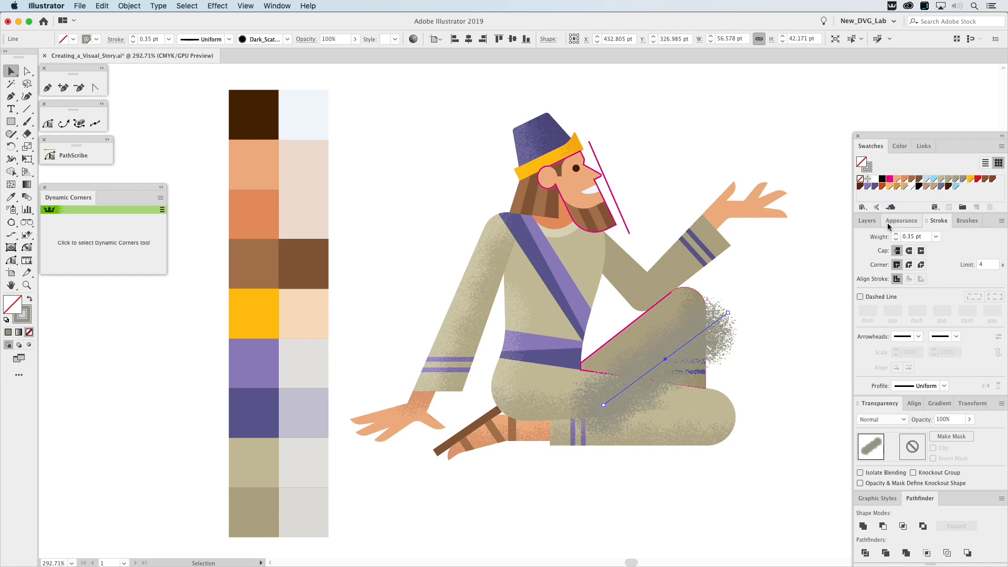
# Set the raised leg's scatter stroke to Multiply blending at 30% opacity.
pyautogui.click(878, 420)
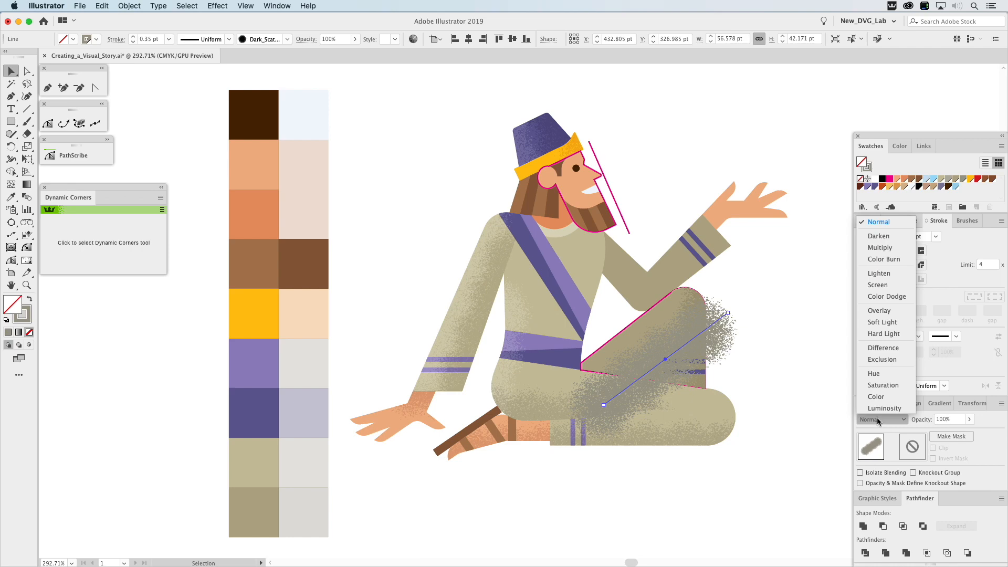
pyautogui.click(880, 248)
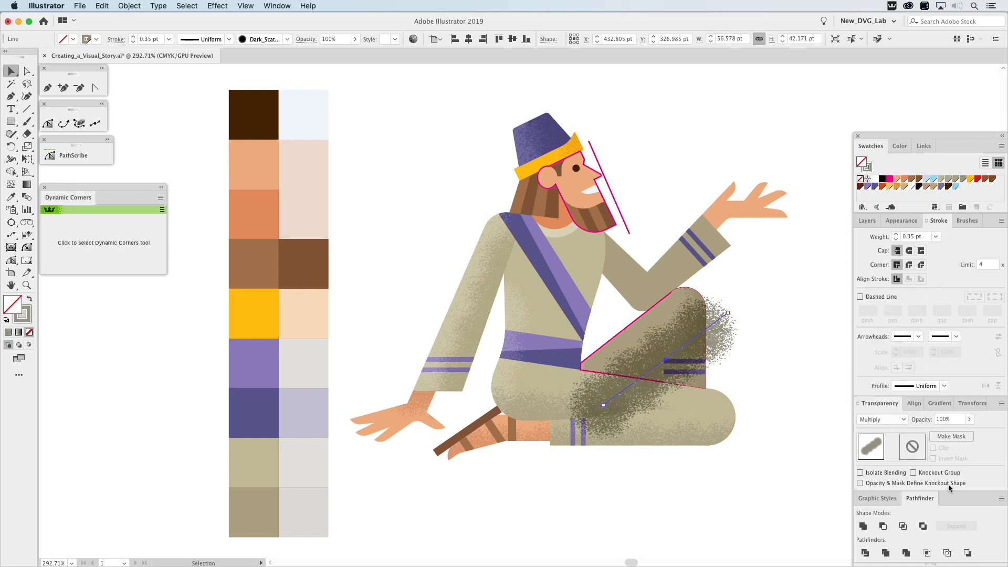
pyautogui.click(947, 421)
pyautogui.write('30')
pyautogui.press('Return')
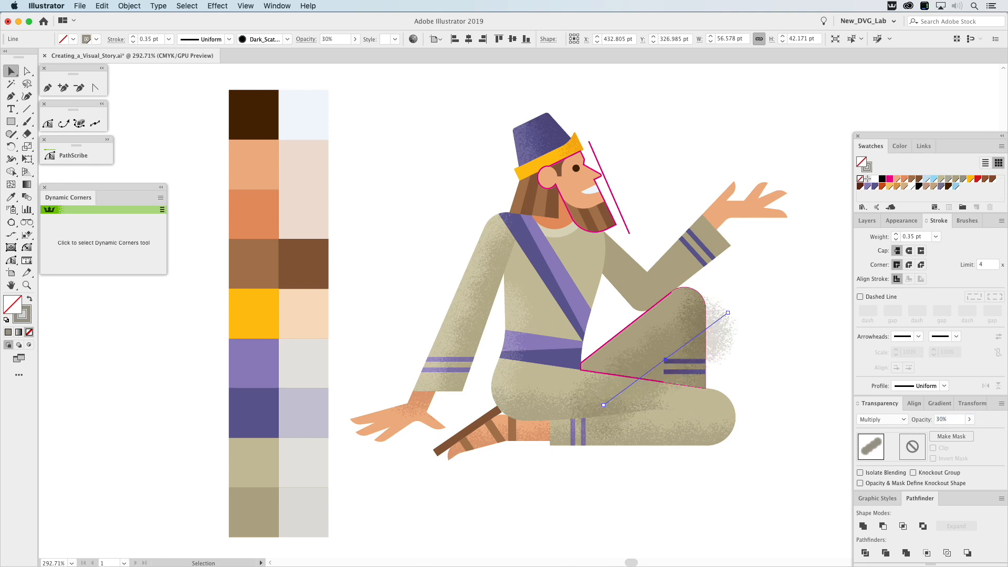
# Clip the raised leg's scatter stroke inside the magenta leg outline and cut the clipped group from the artwork.
pyautogui.click(638, 324)
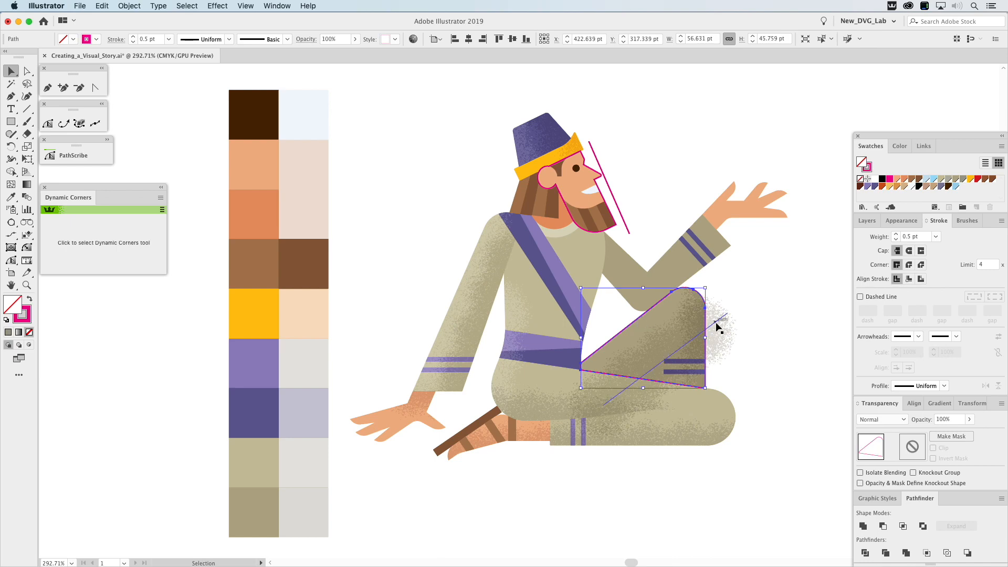
pyautogui.keyDown('shift'); pyautogui.click(716, 324); pyautogui.keyUp('shift')
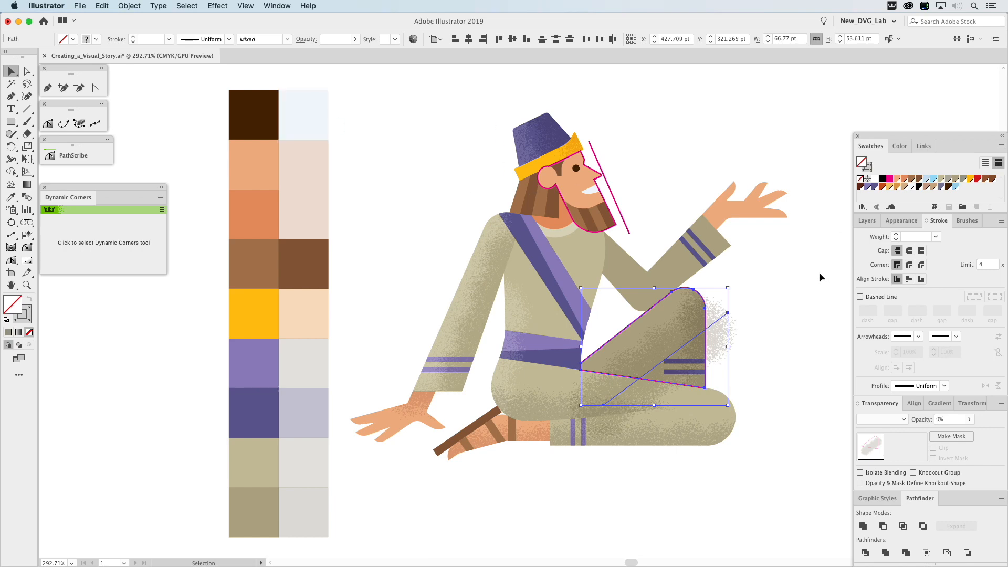
pyautogui.press('super+7')
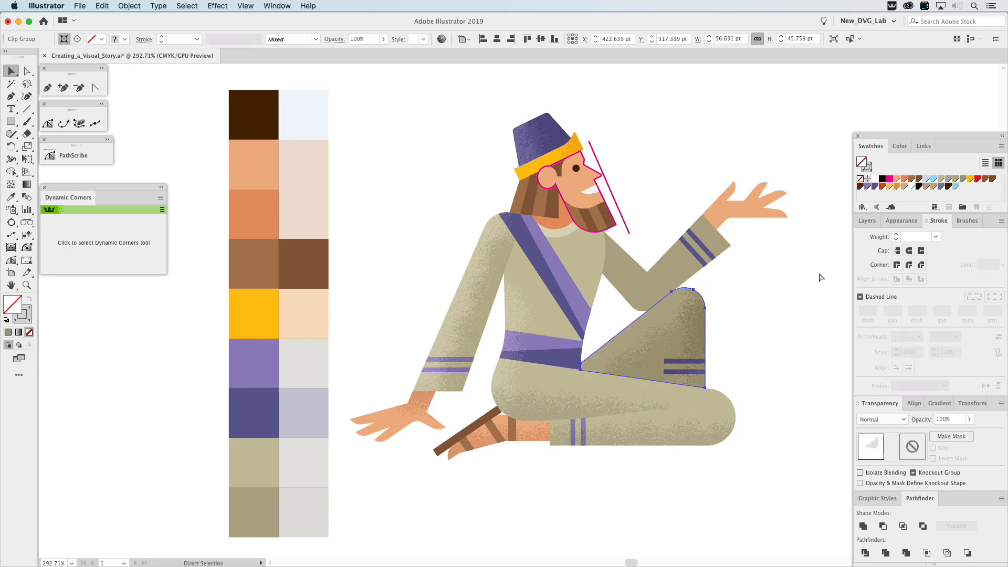
pyautogui.click(820, 274)
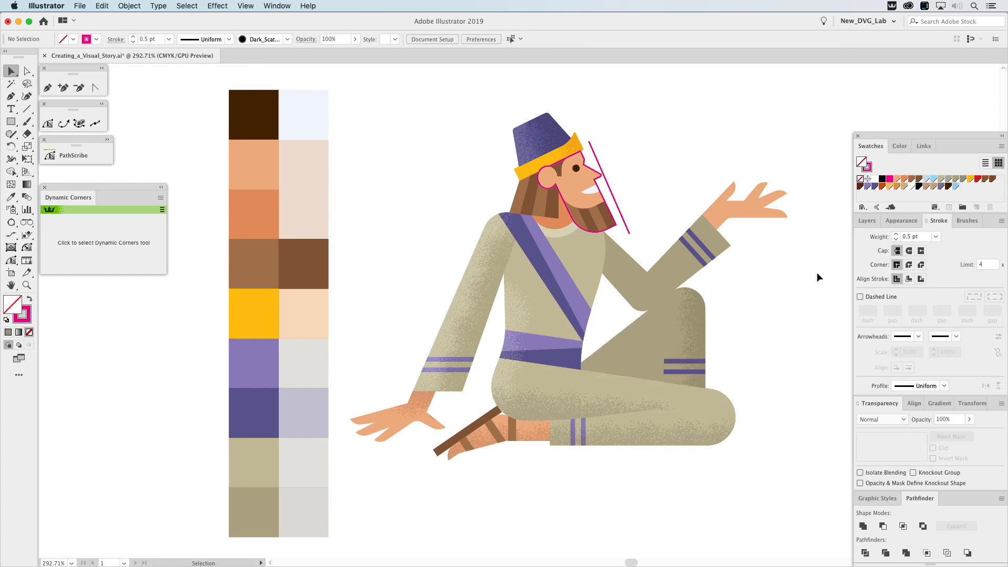
# Paste the clipped leg shading directly behind the raised leg's shin group.
pyautogui.click(678, 334)
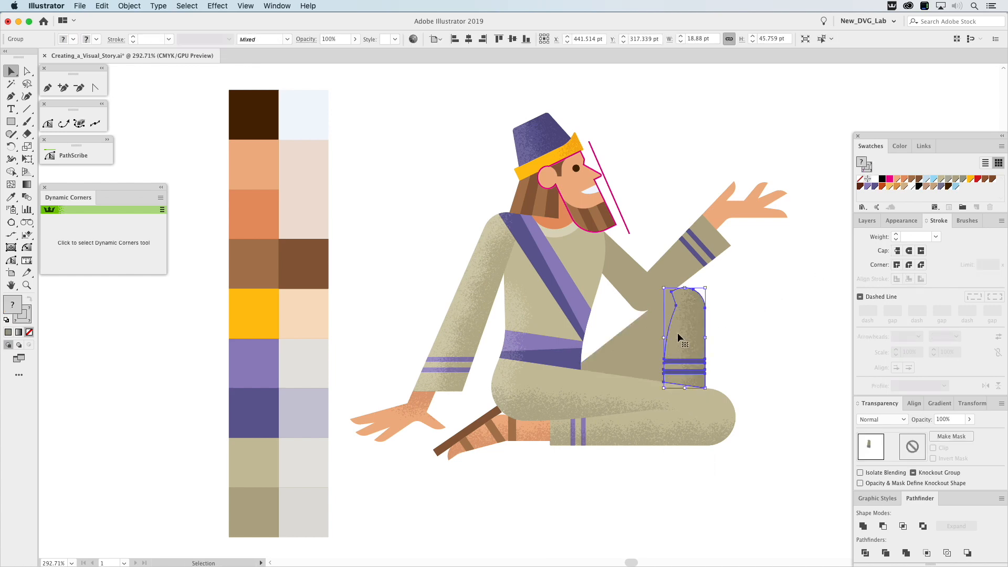
pyautogui.press('a')
pyautogui.press('super+b')
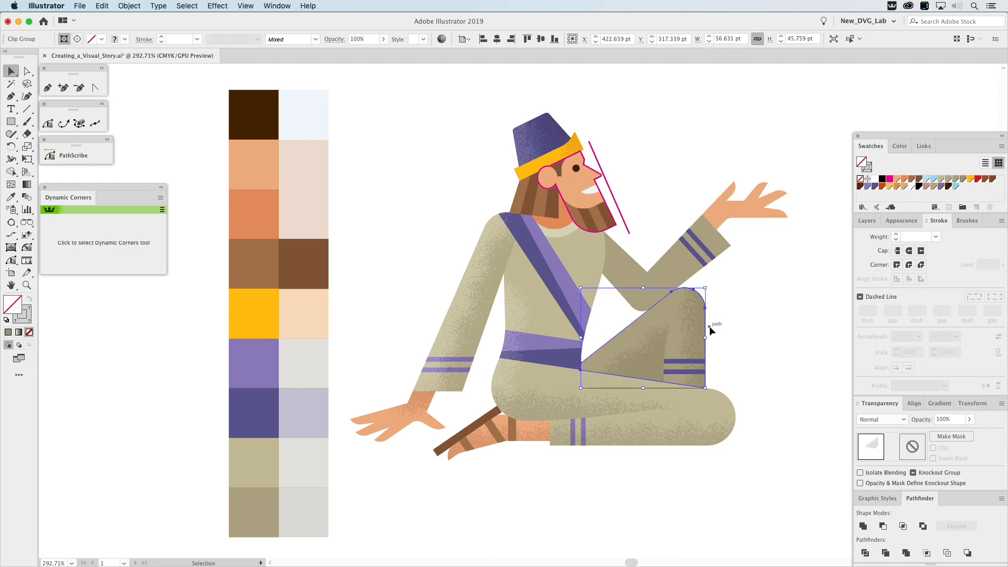
pyautogui.click(786, 327)
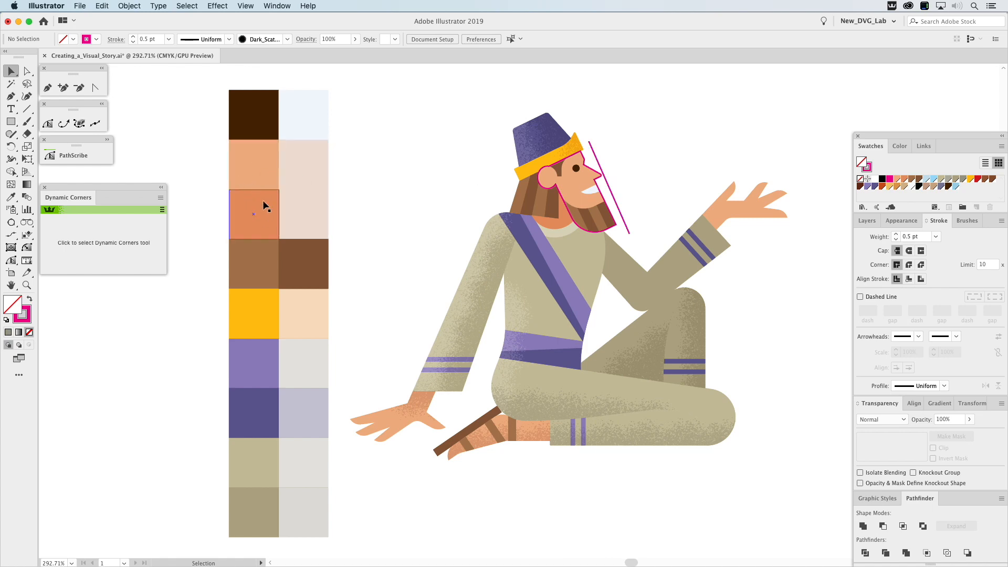
# Check the skin tones' Multiply swatch and give the diagonal line beside the face the matching skin shading stroke colour.
pyautogui.click(309, 188)
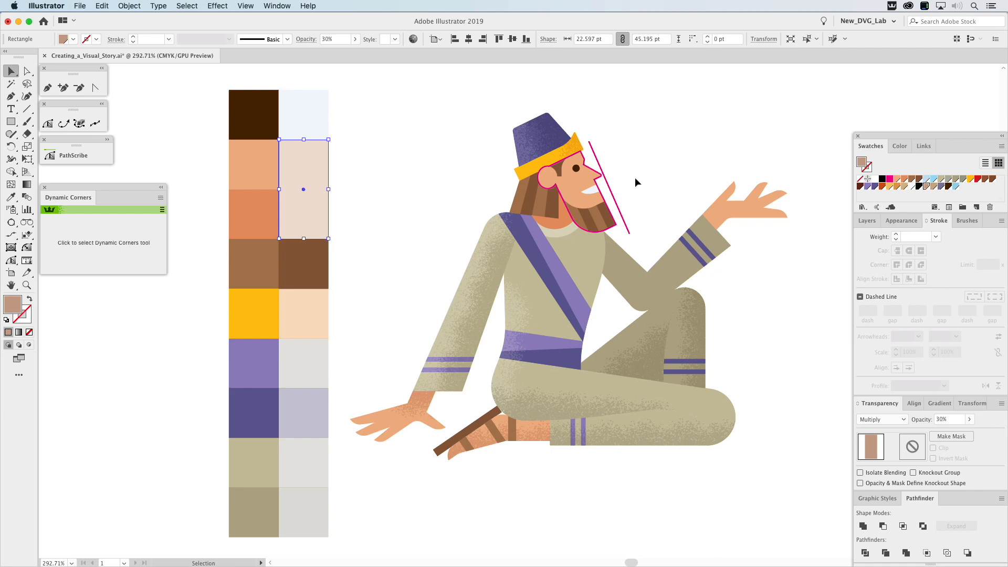
pyautogui.click(610, 186)
pyautogui.click(927, 187)
pyautogui.moveTo(869, 167); pyautogui.dragTo(869, 168)
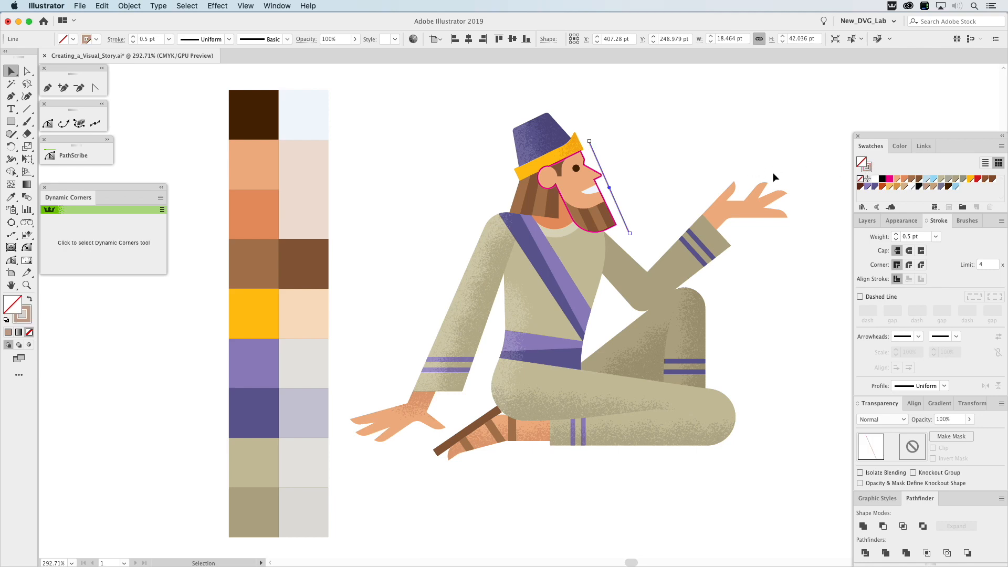
# Apply the Dark_Scatter_Shading brush to the line beside the face and set the brushed stroke's weight to 0.35 pt.
pyautogui.click(967, 221)
pyautogui.click(868, 175)
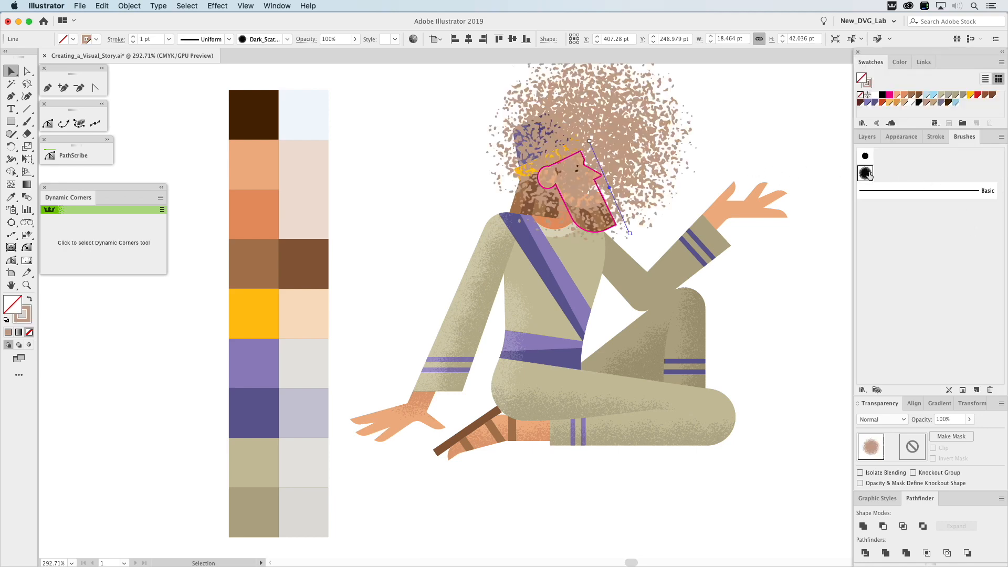
pyautogui.click(870, 136)
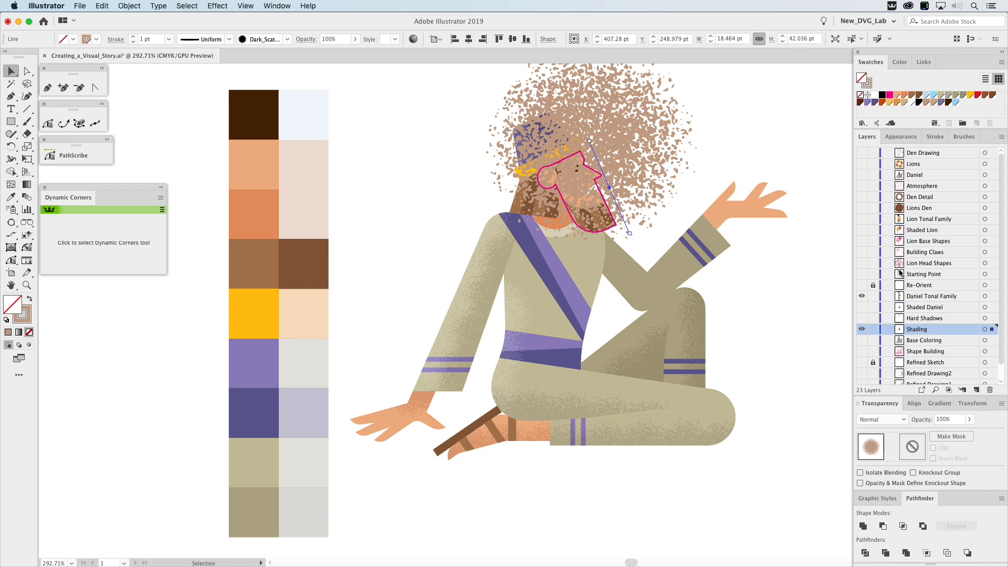
pyautogui.click(936, 137)
pyautogui.click(909, 237)
pyautogui.doubleClick(909, 238)
pyautogui.write('.35pt')
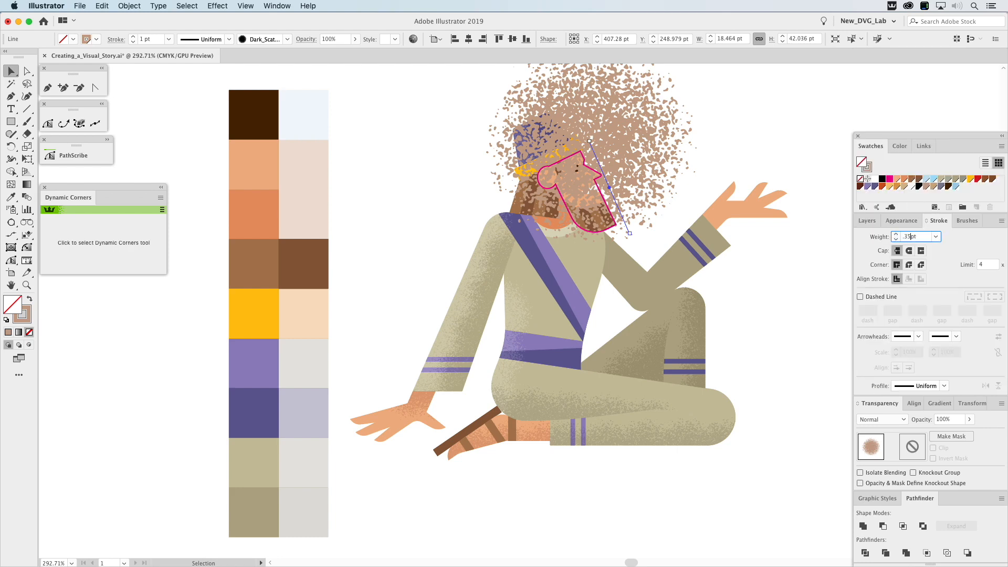
pyautogui.press('Return')
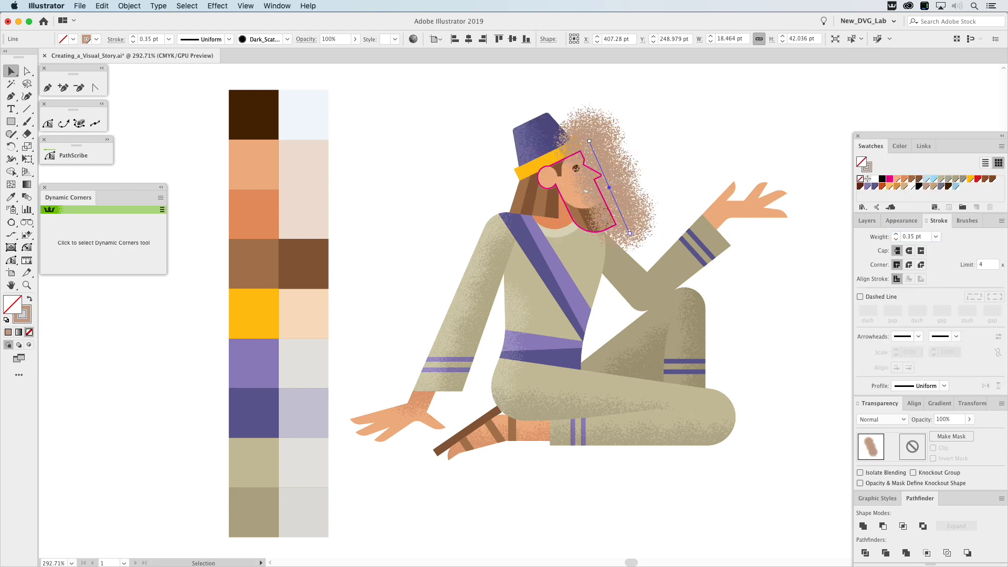
# Set the face's scatter stroke to Multiply blending at 30% opacity.
pyautogui.click(867, 221)
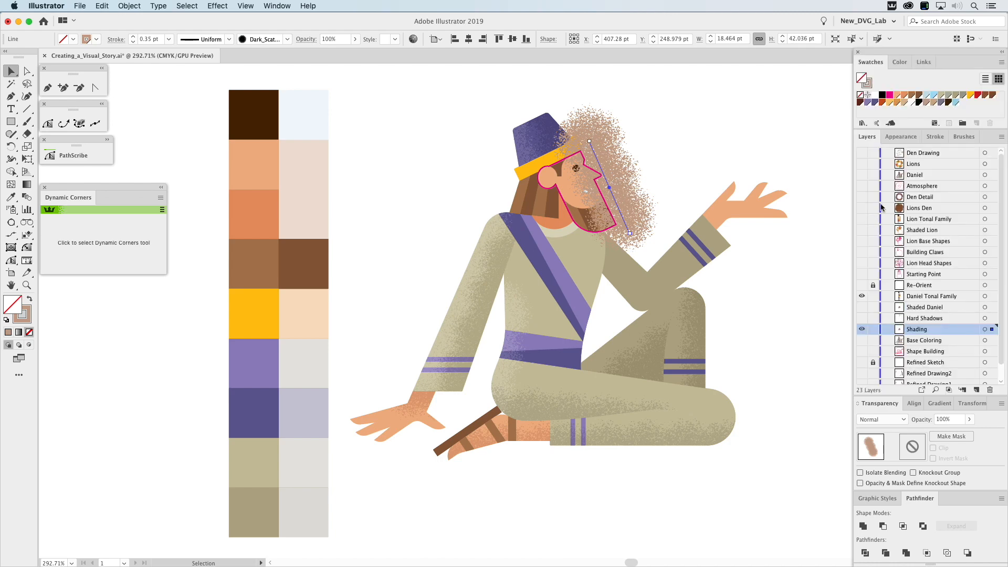
pyautogui.click(887, 420)
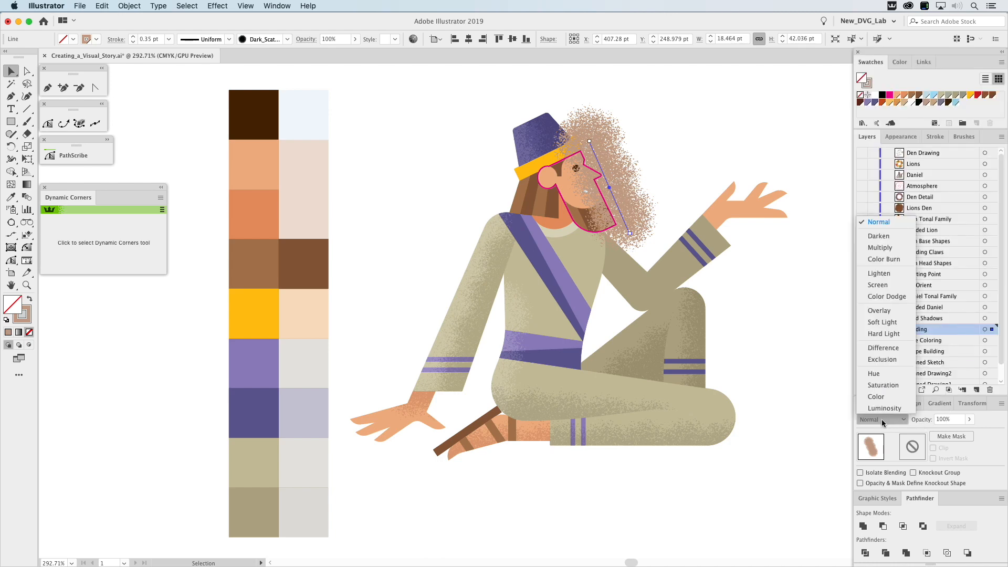
pyautogui.click(891, 248)
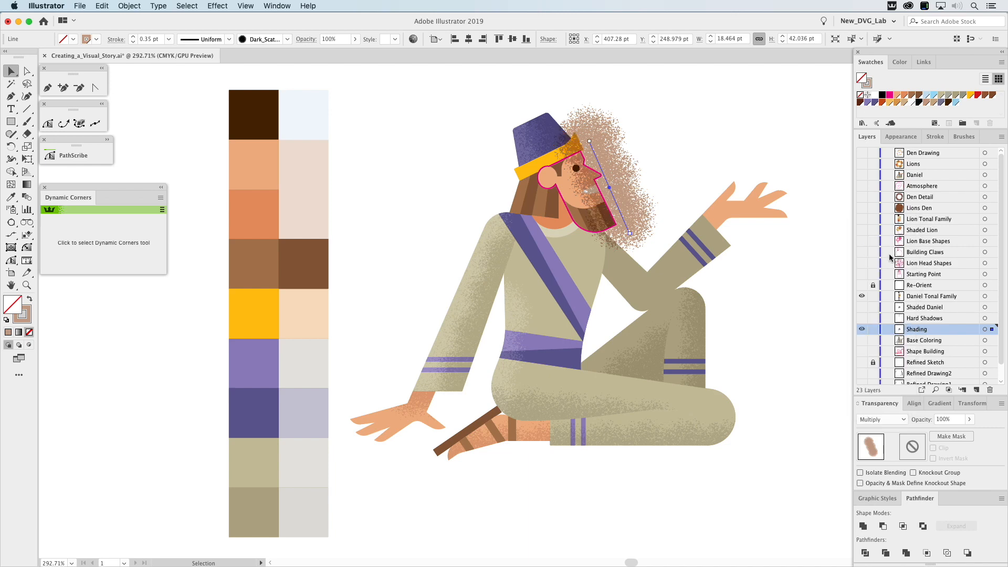
pyautogui.click(945, 420)
pyautogui.write('30')
pyautogui.press('Return')
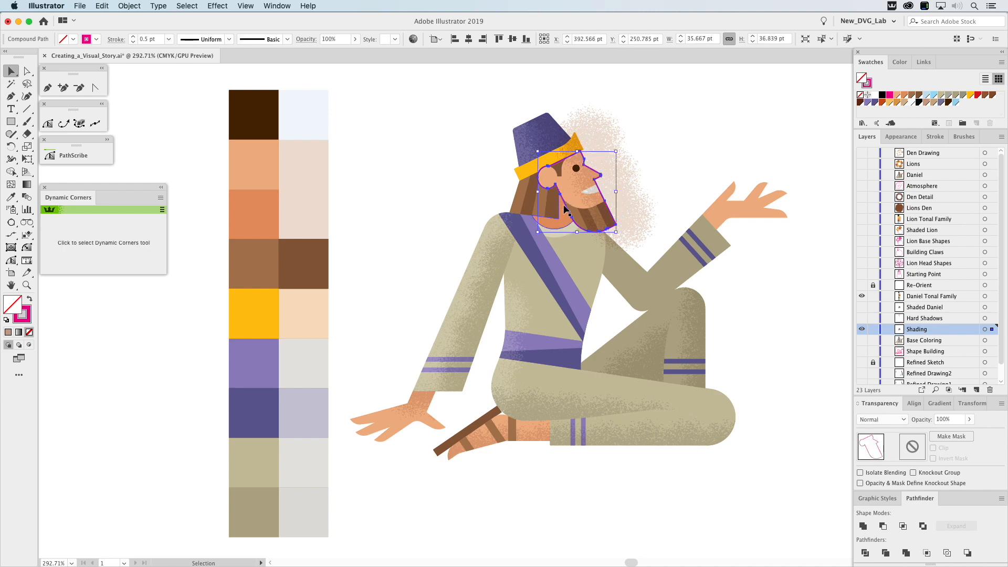
# Bring the magenta face outline to the front and clip the face's scatter stroke inside it.
pyautogui.click(129, 6)
pyautogui.moveTo(142, 29)
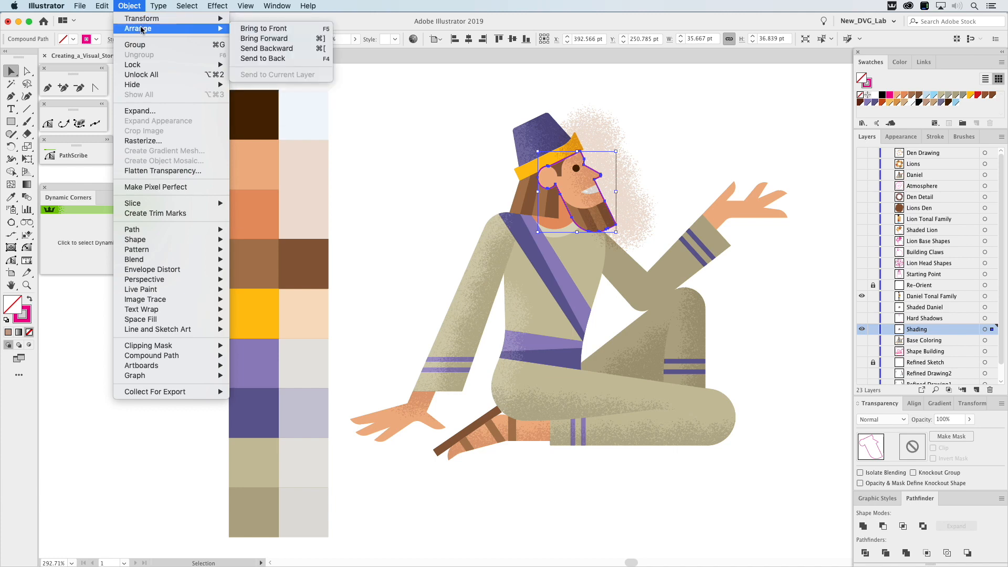
pyautogui.click(264, 29)
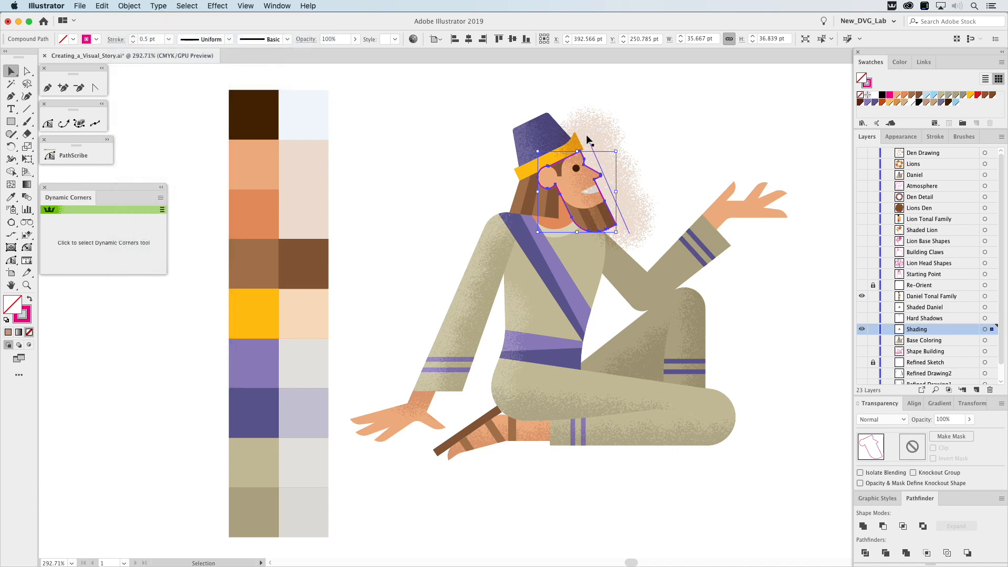
pyautogui.keyDown('shift'); pyautogui.click(588, 141); pyautogui.keyUp('shift')
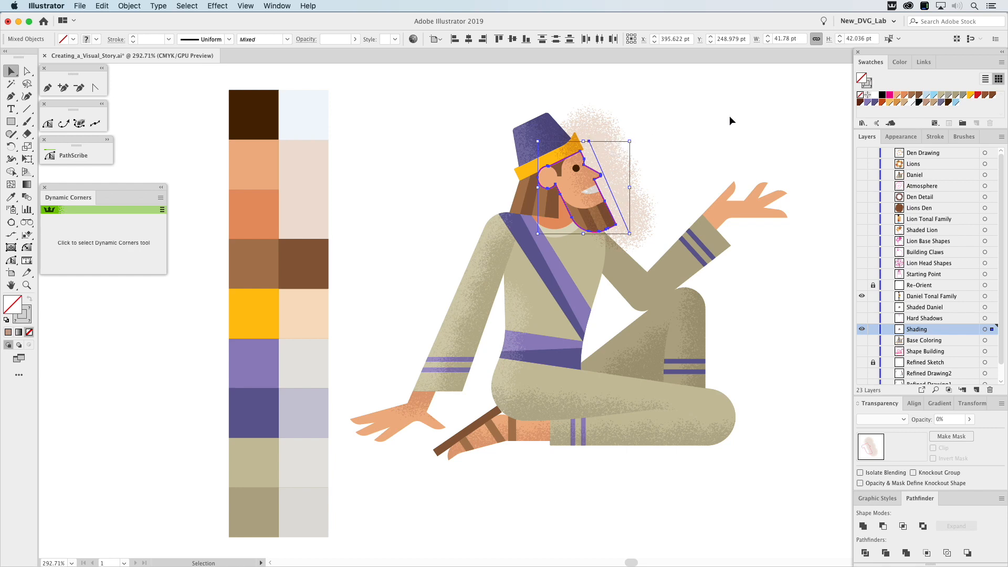
pyautogui.press('super+7')
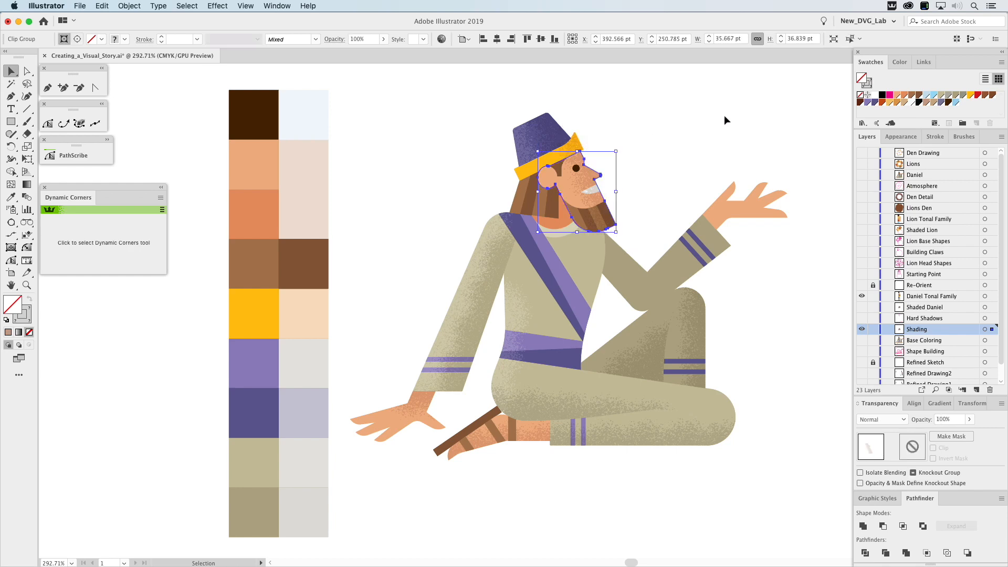
pyautogui.click(726, 116)
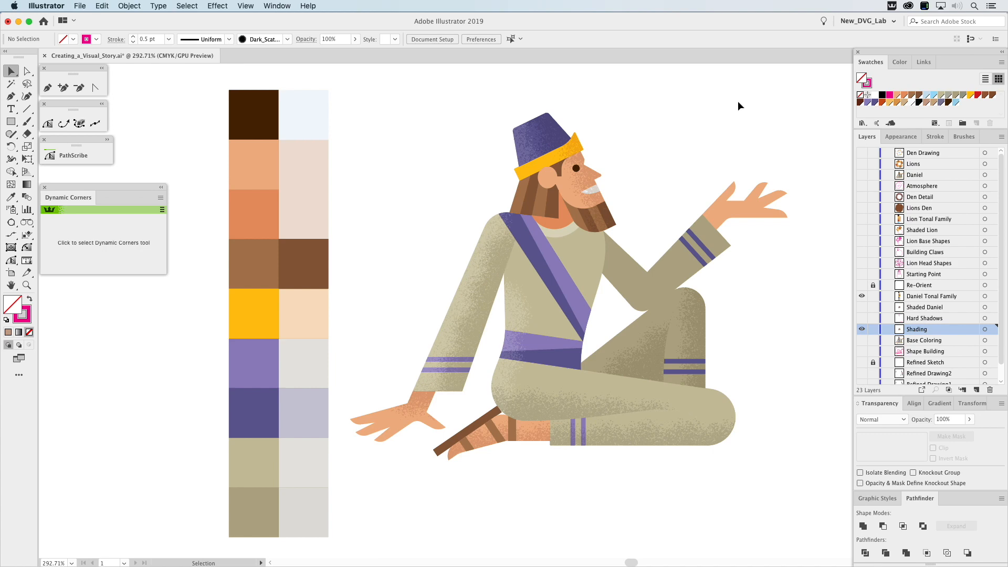
# Show the Hard Shadows layer and fill the shadow outline at the raised arm's shoulder with the darker tan's Multiply shading swatch.
pyautogui.scroll(-1, 885, 267)
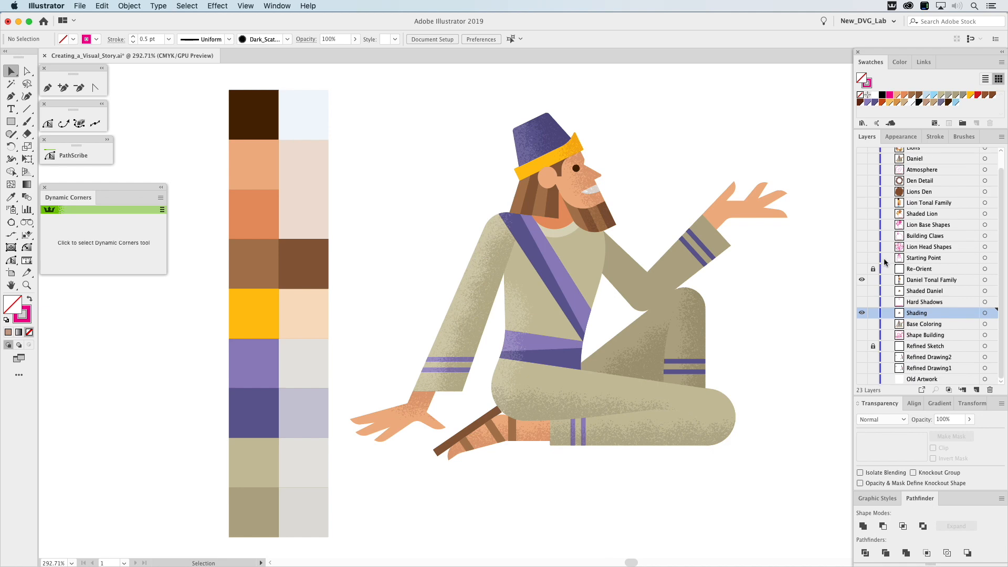
pyautogui.click(862, 311)
pyautogui.click(863, 303)
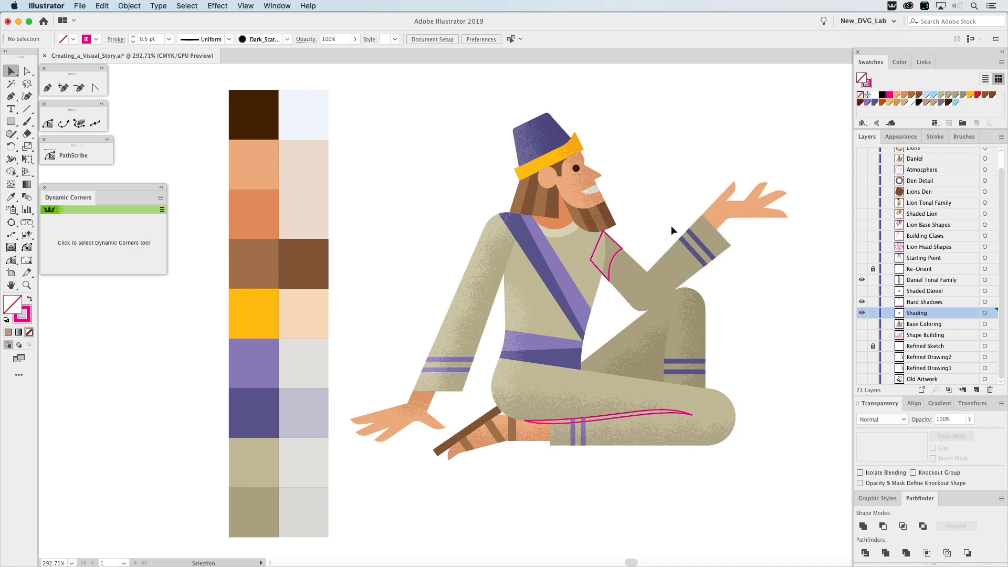
pyautogui.click(620, 256)
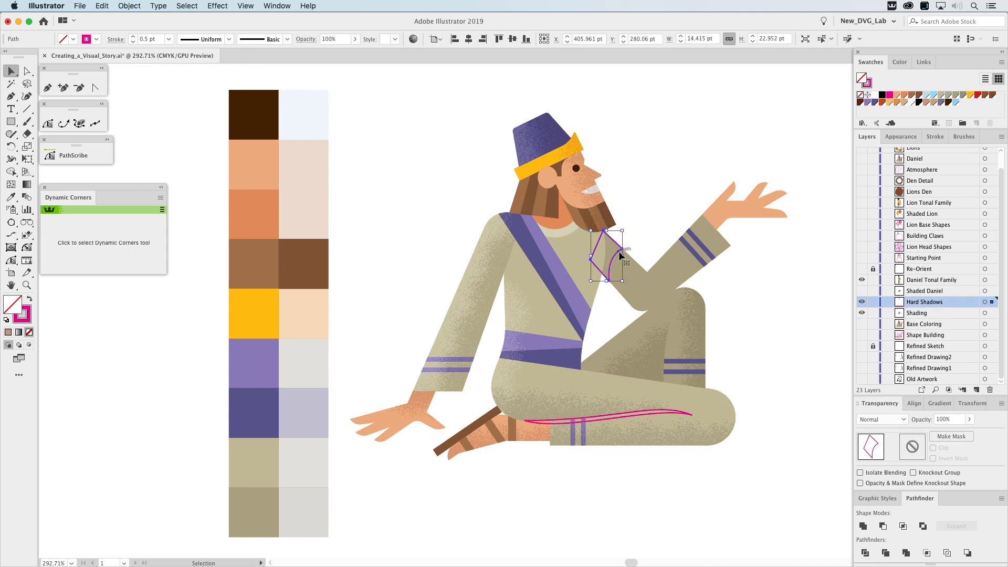
pyautogui.click(11, 197)
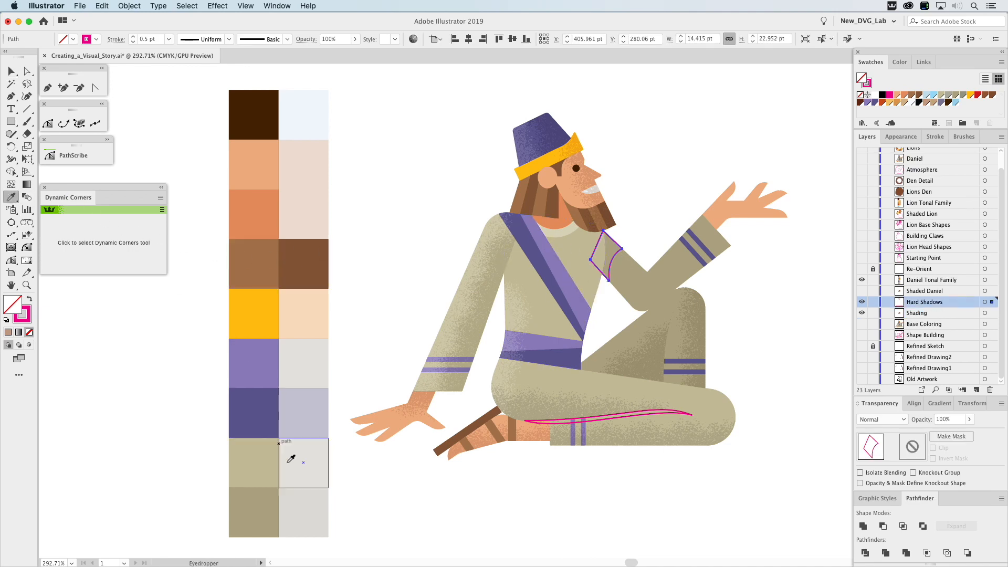
pyautogui.click(302, 513)
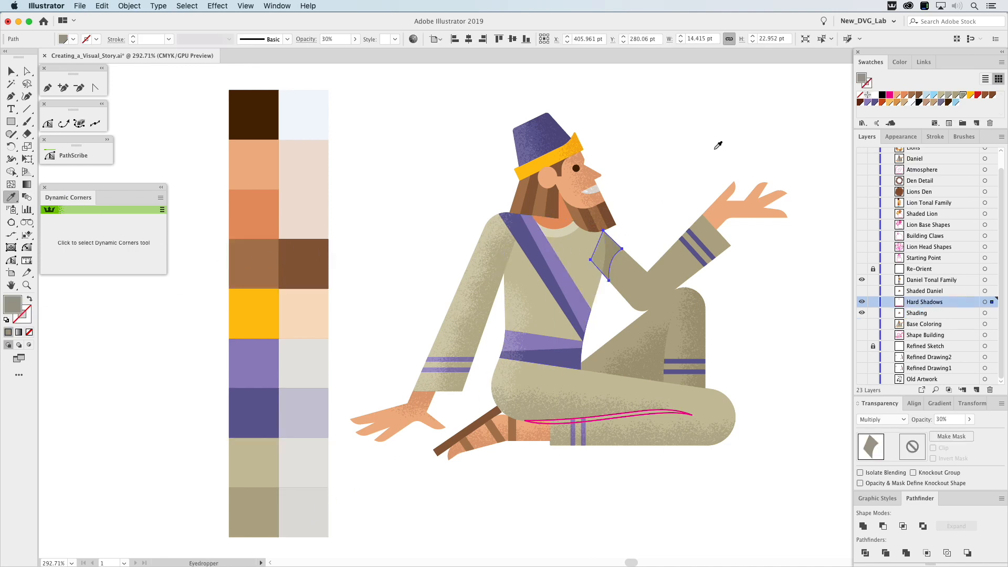
# Cut the shoulder's hard shadow and paste it directly behind the torso shape.
pyautogui.press('v')
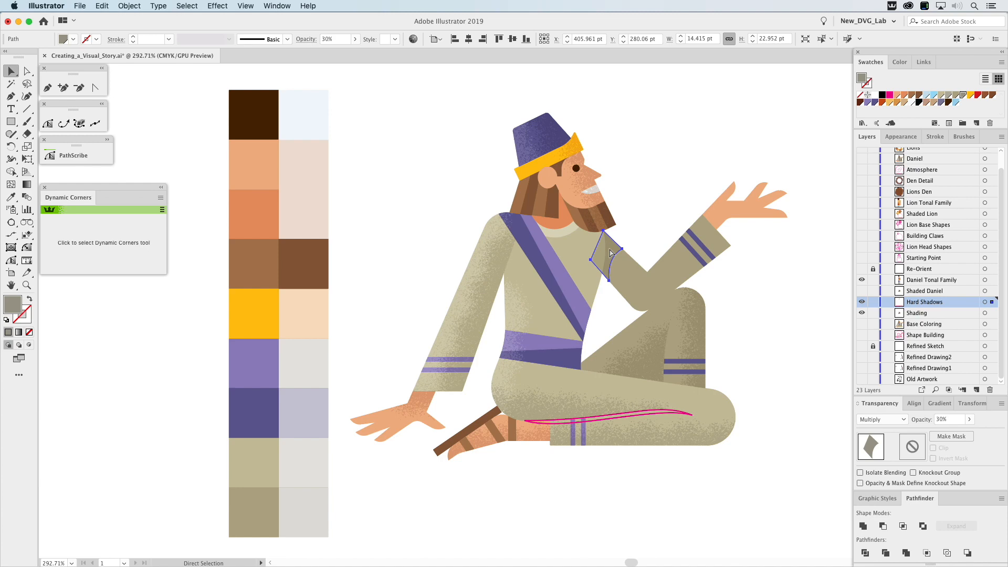
pyautogui.press('super+shift+a')
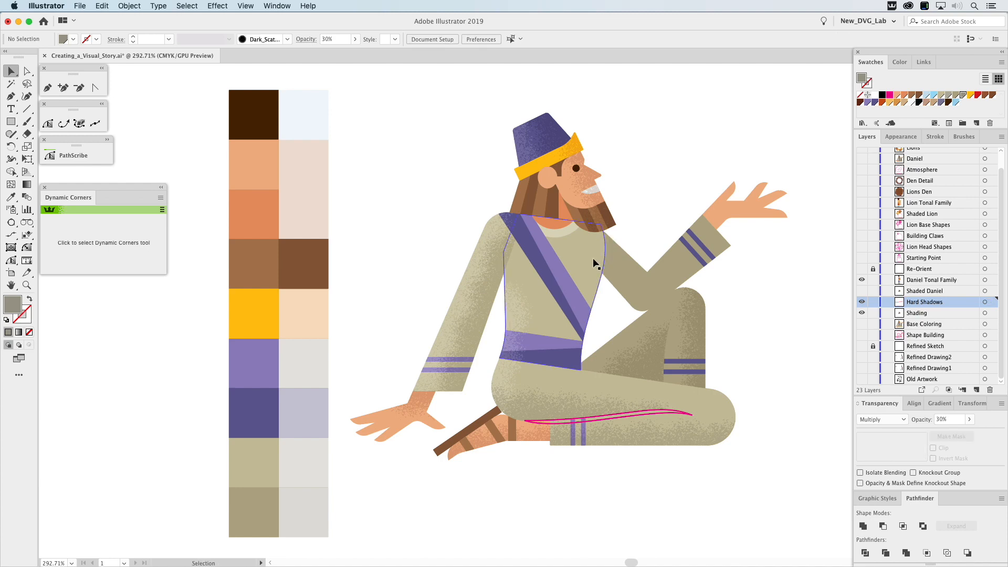
pyautogui.click(594, 258)
pyautogui.press('a')
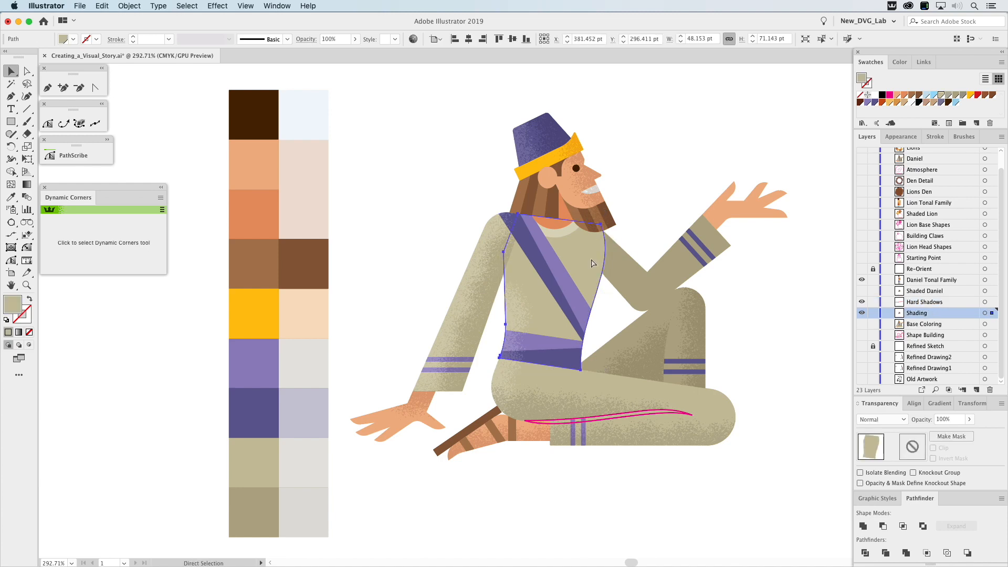
pyautogui.press('super+b')
pyautogui.click(665, 181)
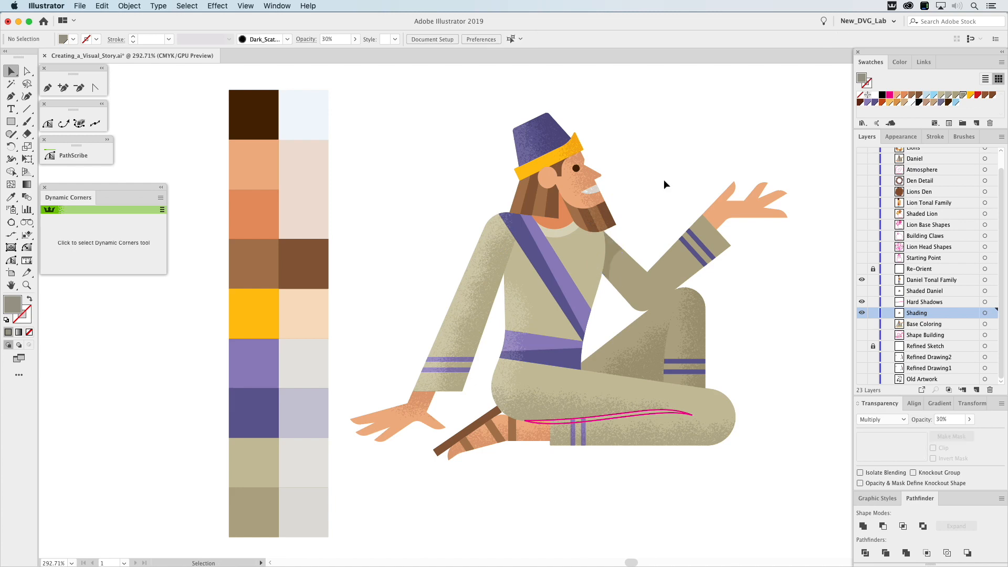
# Fill the thin curved shadow outline along the folded front leg with the darker tan's Multiply shading swatch.
pyautogui.click(653, 412)
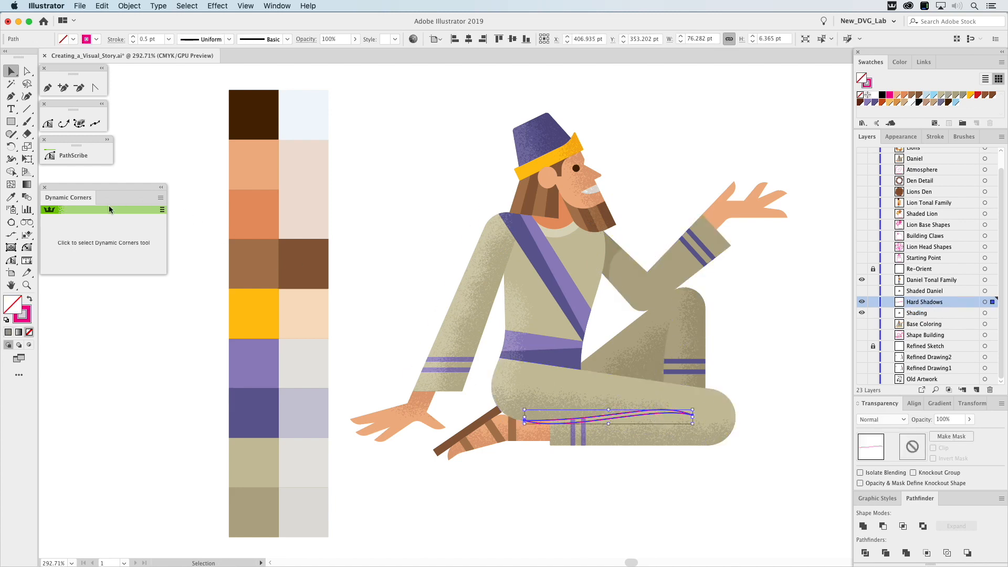
pyautogui.click(11, 197)
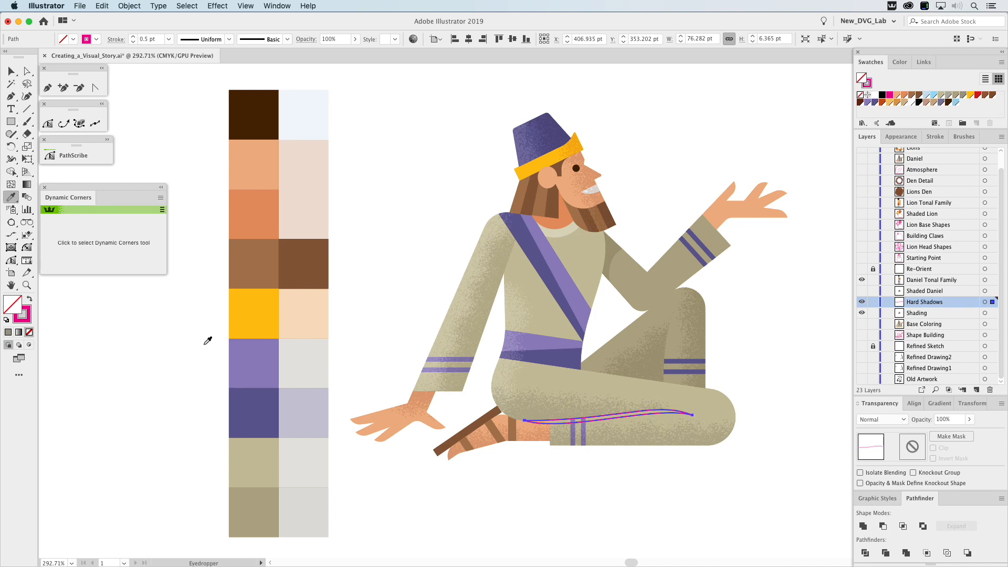
pyautogui.click(304, 462)
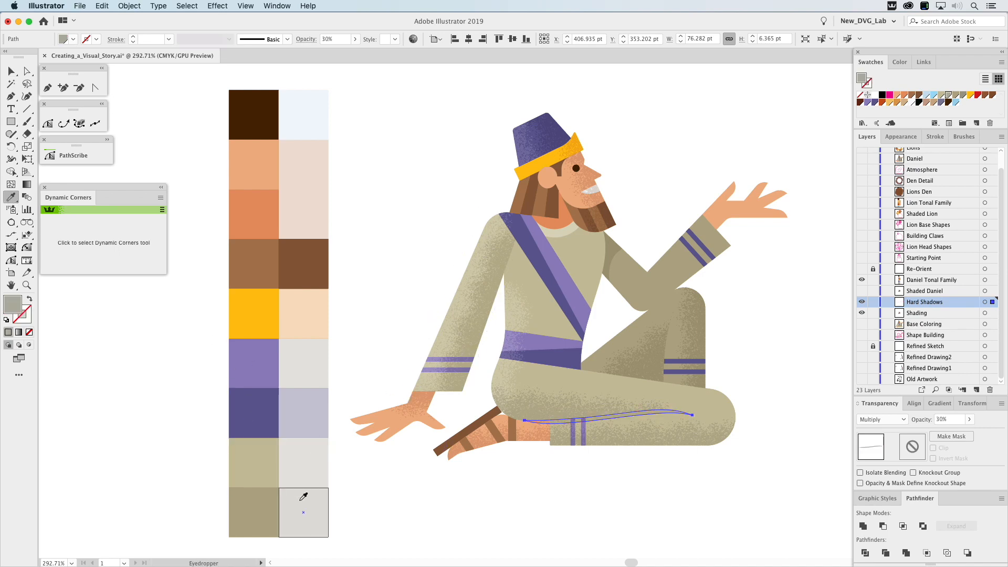
pyautogui.press('super')
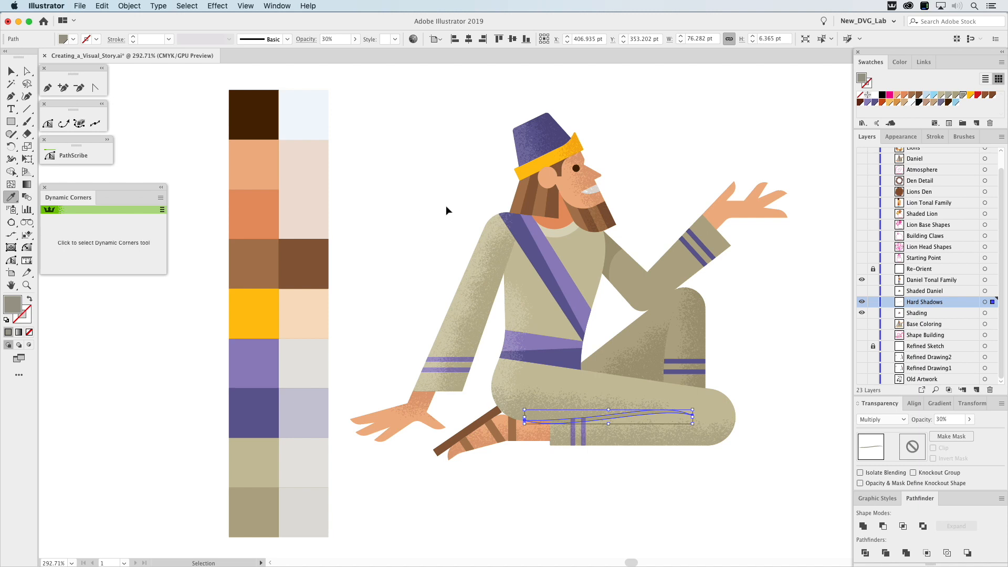
# Set the folded leg's curved hard shadow to 45% opacity and deselect it.
pyautogui.click(935, 419)
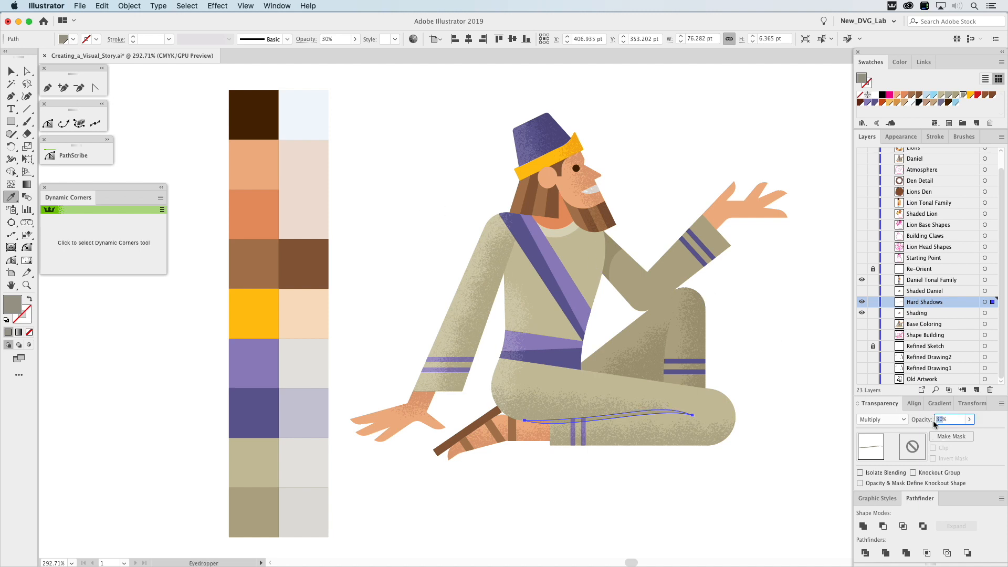
pyautogui.write('45')
pyautogui.press('Return')
pyautogui.keyDown('super'); pyautogui.click(778, 301); pyautogui.keyUp('super')
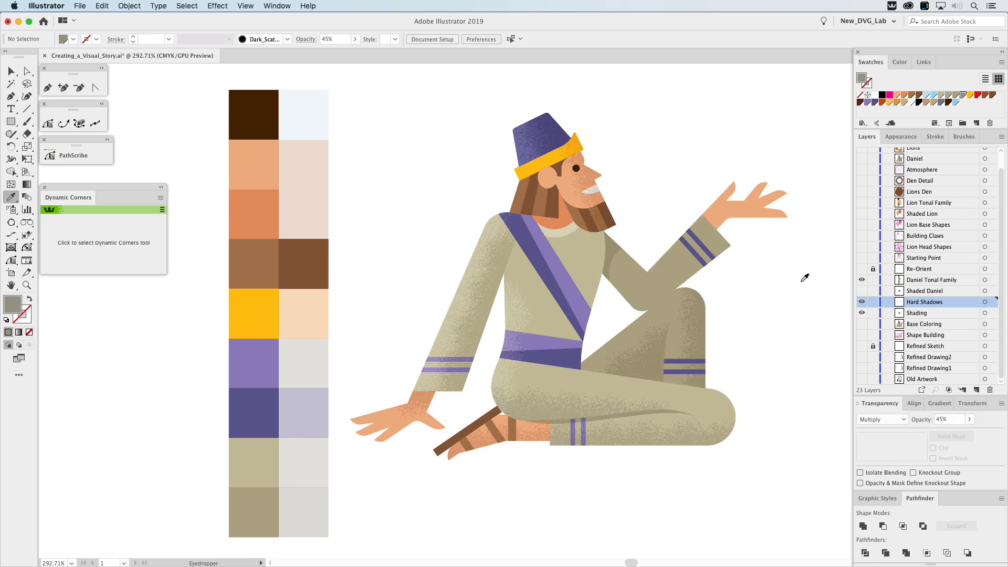
# Hide the Shading and Hard Shadows layers and show the Shaded Daniel layer.
pyautogui.click(862, 302)
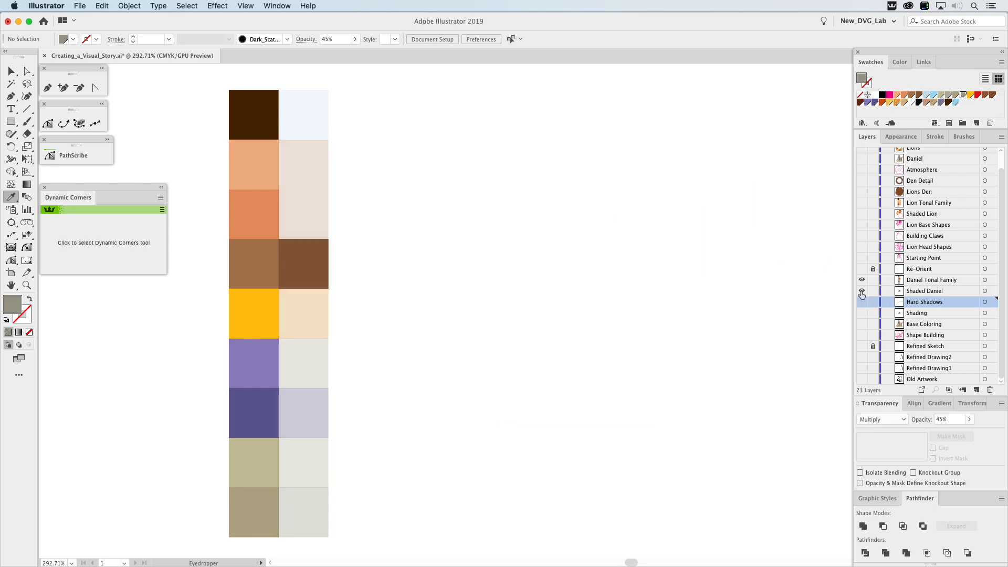
pyautogui.click(862, 290)
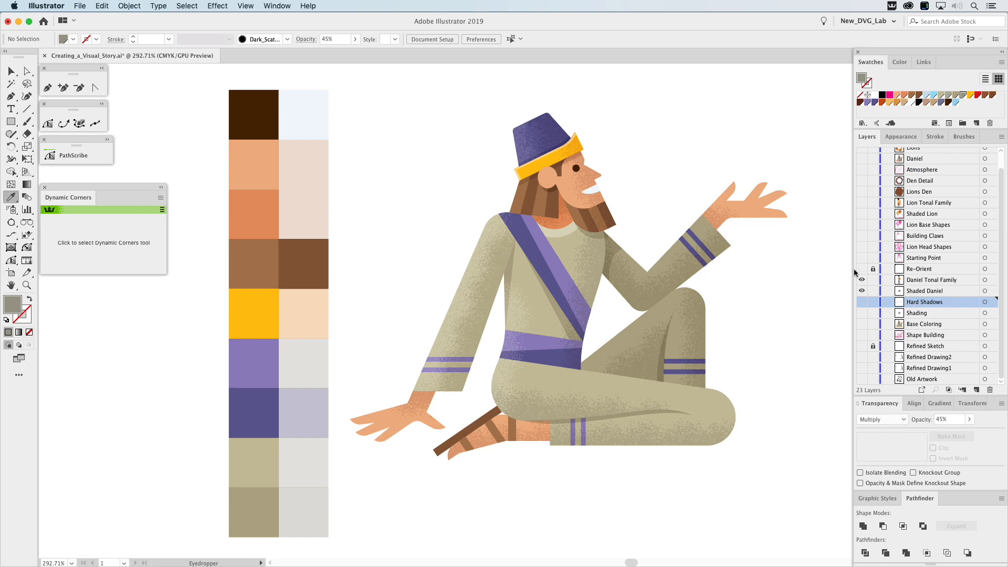
# Hide the Daniel Tonal Family and Shaded Daniel layers, and show the Re-Orient and Starting Point layers around the lion's head.
pyautogui.moveTo(862, 280); pyautogui.dragTo(862, 291)
pyautogui.click(862, 270)
pyautogui.press('super+0')
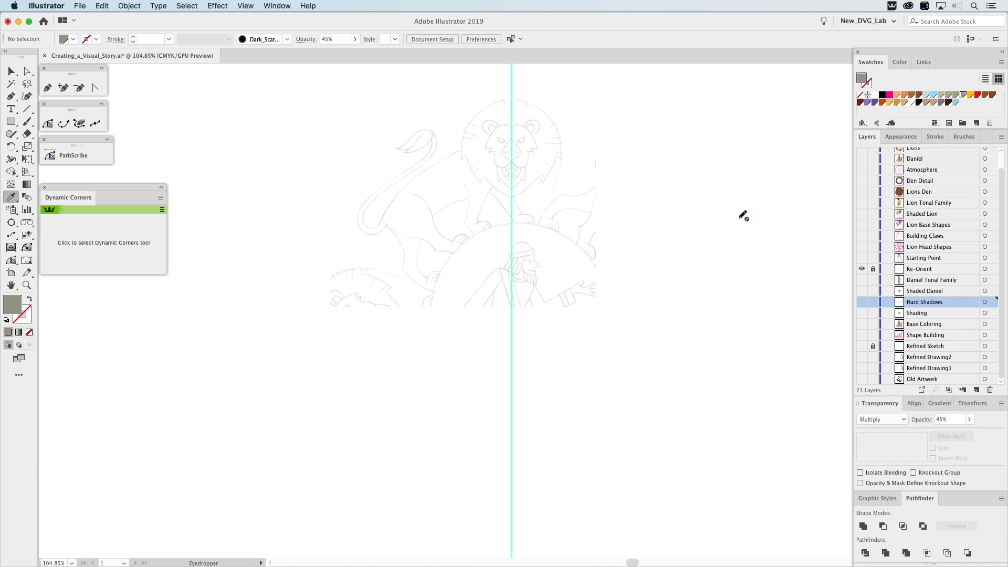
pyautogui.press('z')
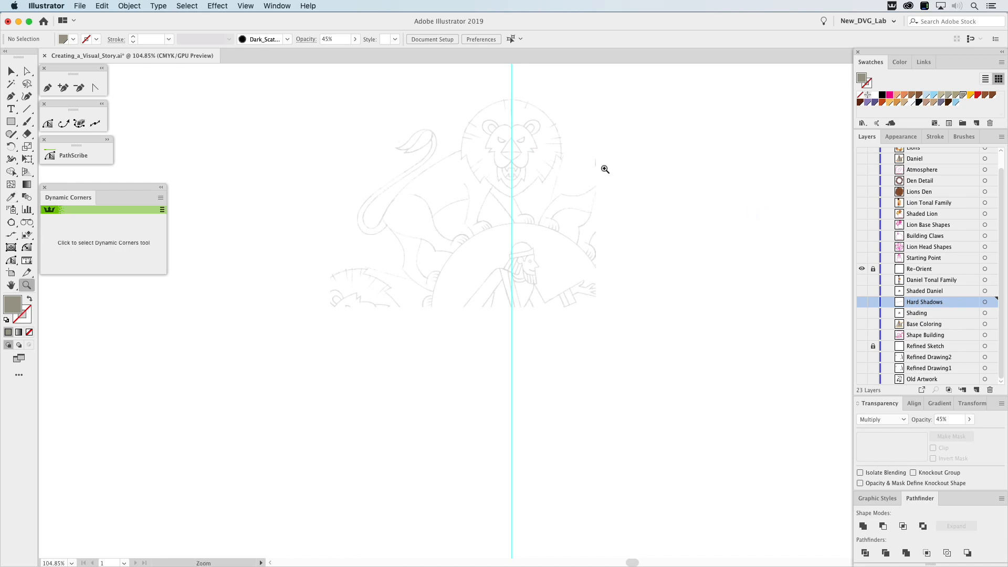
pyautogui.moveTo(407, 83); pyautogui.dragTo(629, 285)
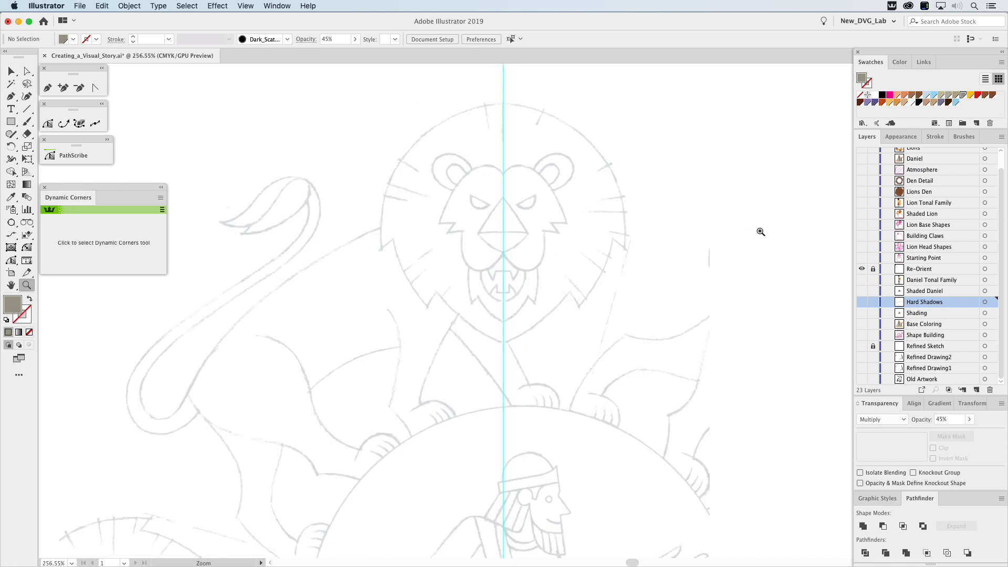
pyautogui.click(861, 258)
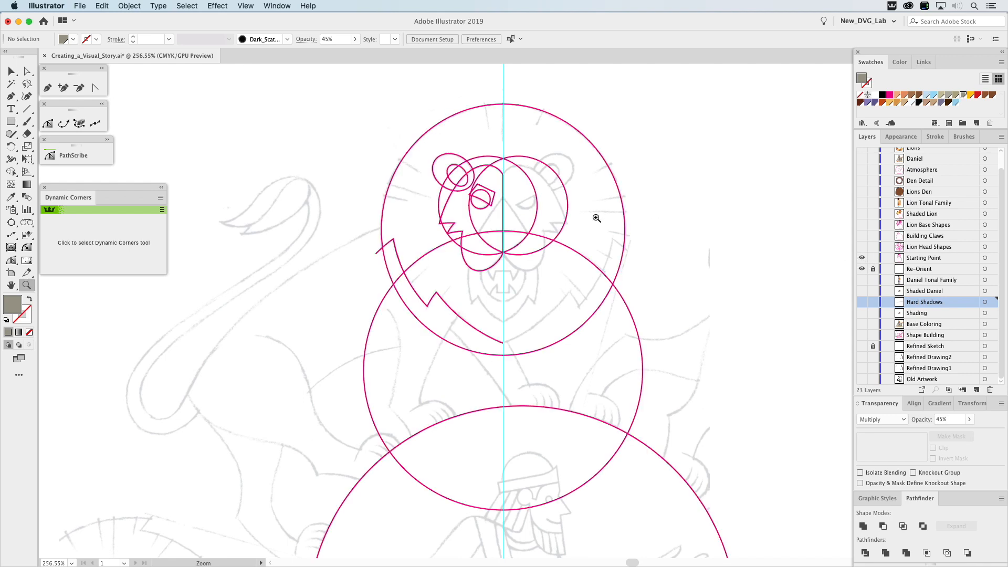
# Intersect the two overlapping face ovals with the large circle below to form the lion's nose shape.
pyautogui.press('v')
pyautogui.click(527, 235)
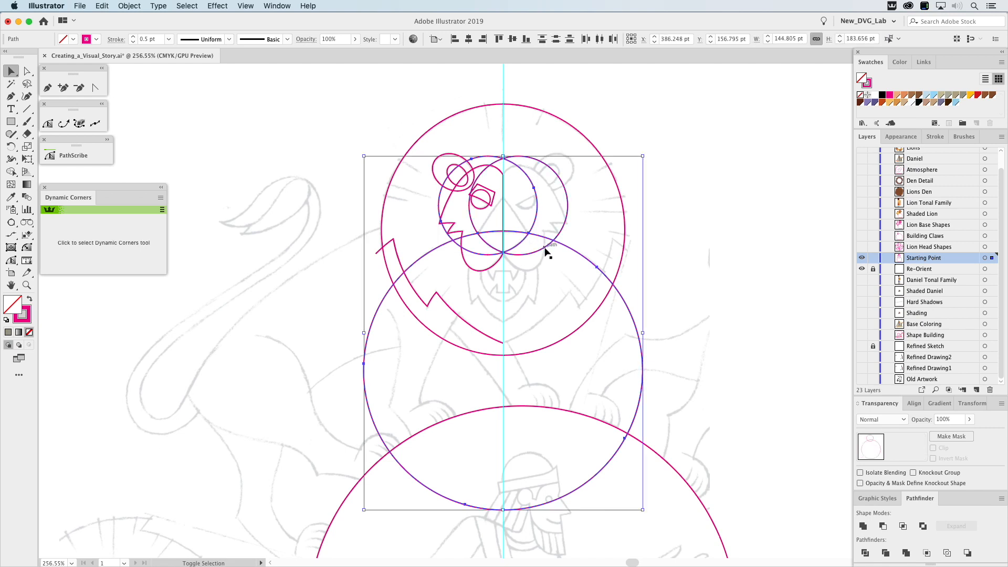
pyautogui.click(903, 525)
pyautogui.click(694, 156)
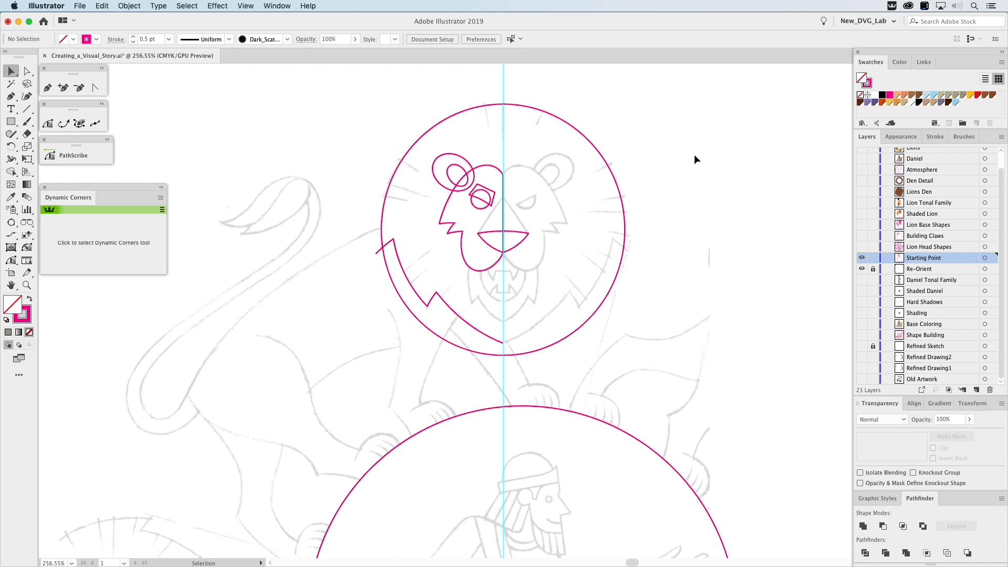
# Subtract the angled brow shape from the small eye circle with Minus Front to form the lion's eye.
pyautogui.click(486, 195)
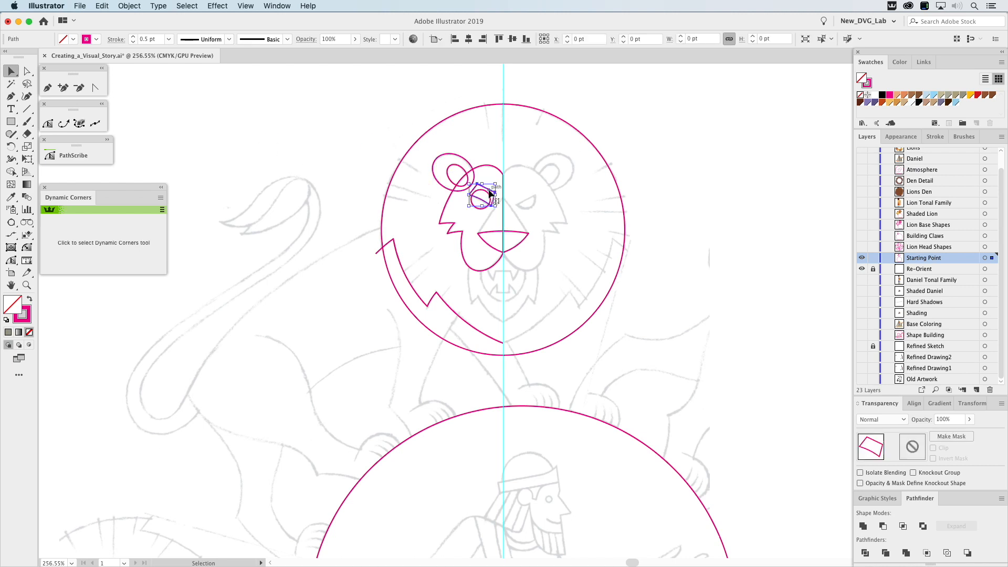
pyautogui.keyDown('shift'); pyautogui.click(487, 198); pyautogui.keyUp('shift')
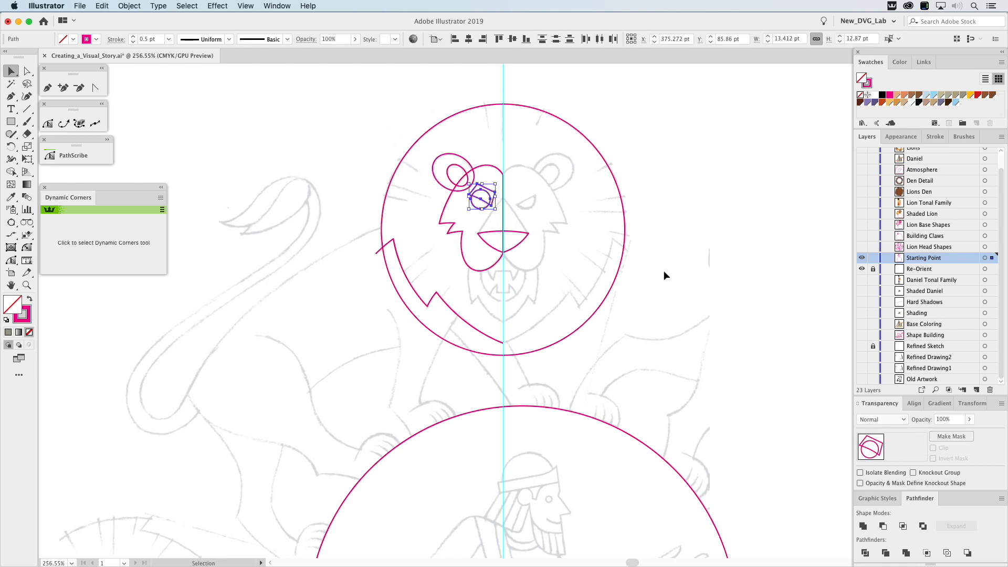
pyautogui.click(884, 526)
pyautogui.click(754, 248)
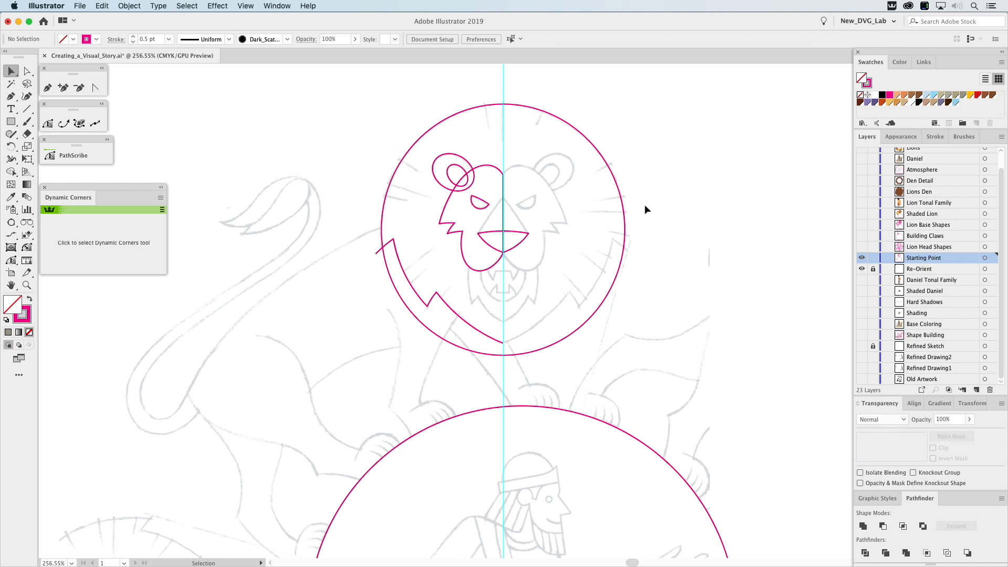
# Trim the outer and inner ear shapes against the half-face outline using Minus Front.
pyautogui.click(488, 167)
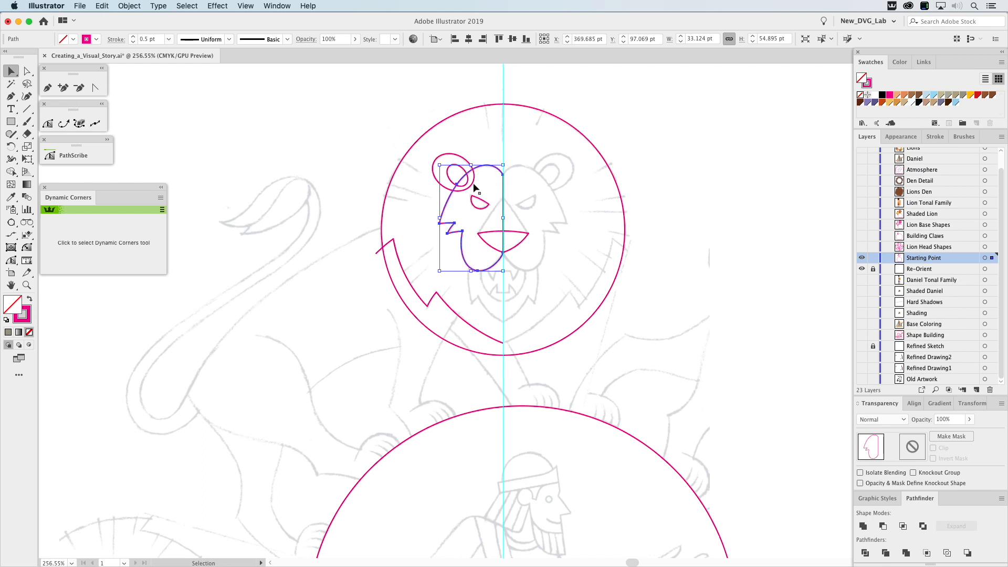
pyautogui.click(465, 160)
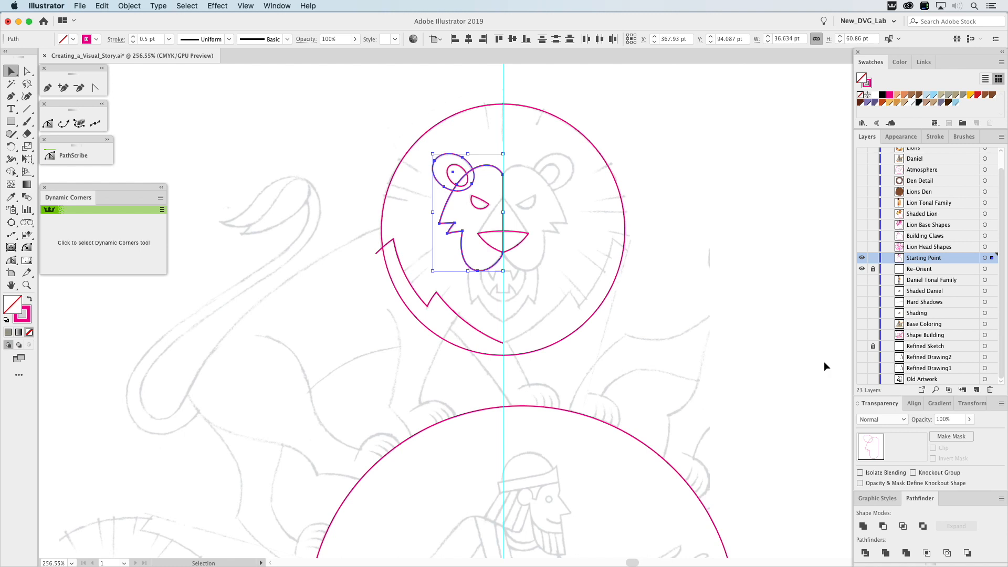
pyautogui.click(882, 527)
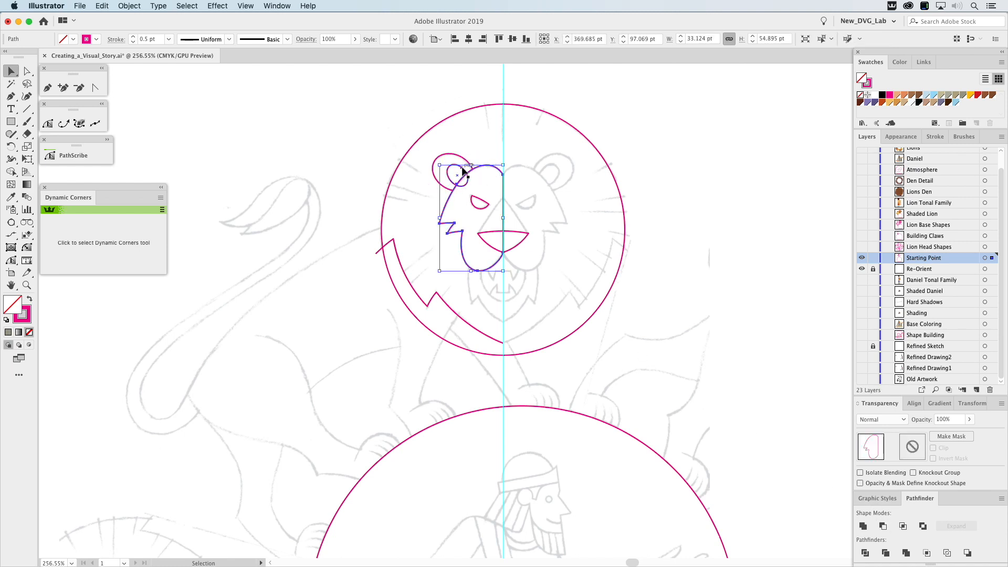
pyautogui.keyDown('shift'); pyautogui.click(500, 183); pyautogui.keyUp('shift')
pyautogui.click(883, 527)
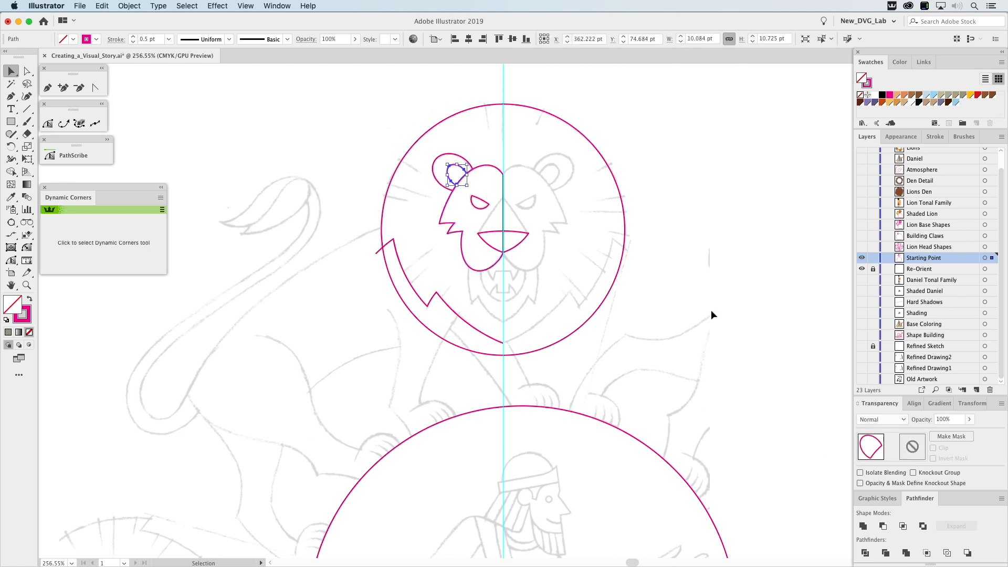
# Draw a closed triangular half of the nose bridge with the Pen tool and align its lower inner corner to the centre guide.
pyautogui.click(48, 87)
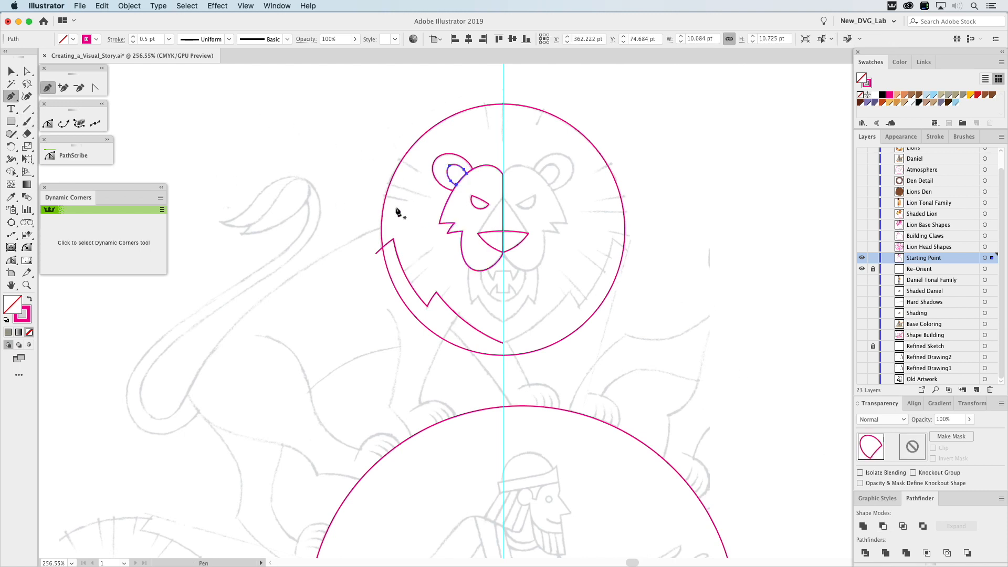
pyautogui.click(528, 233)
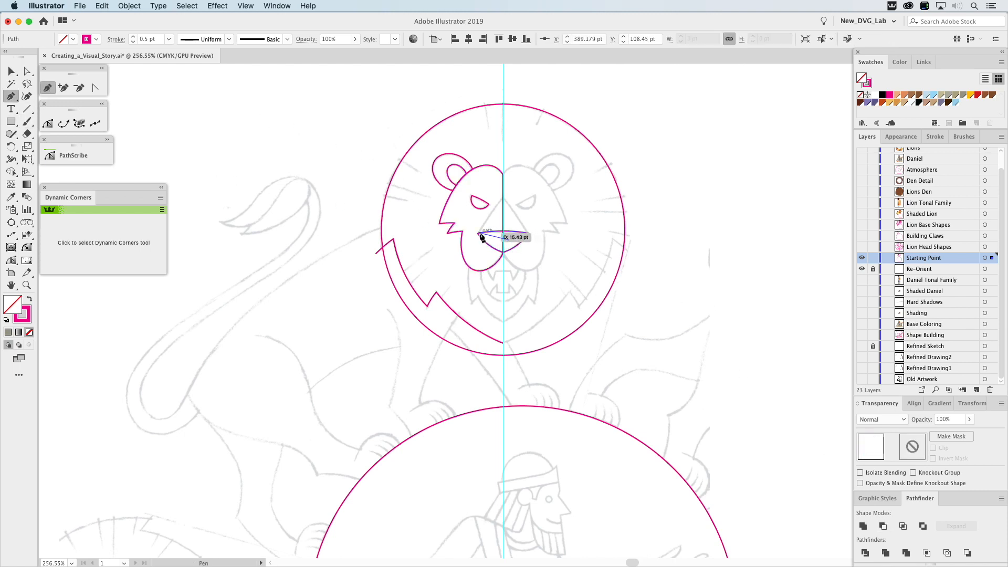
pyautogui.moveTo(478, 233); pyautogui.dragTo(508, 240)
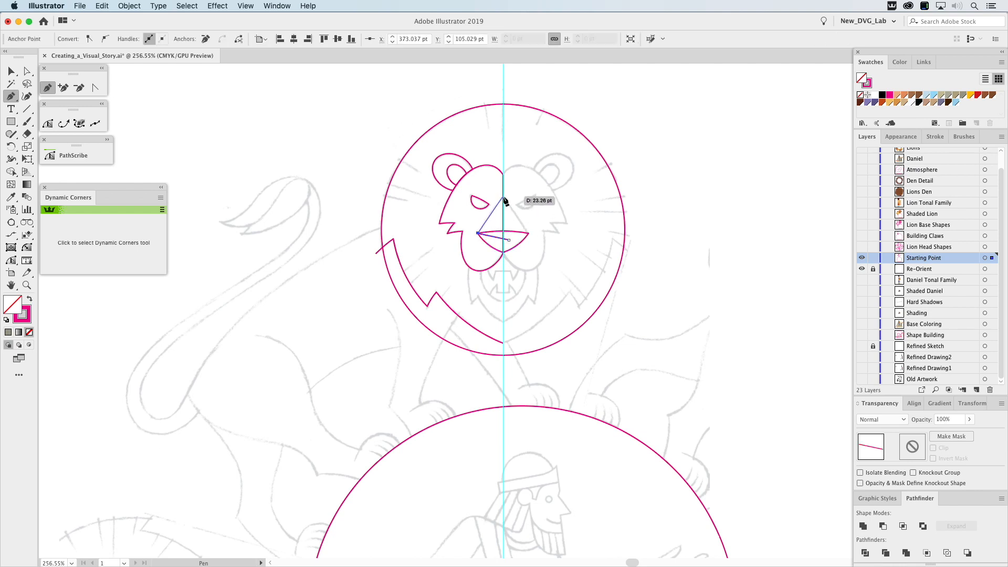
pyautogui.click(503, 198)
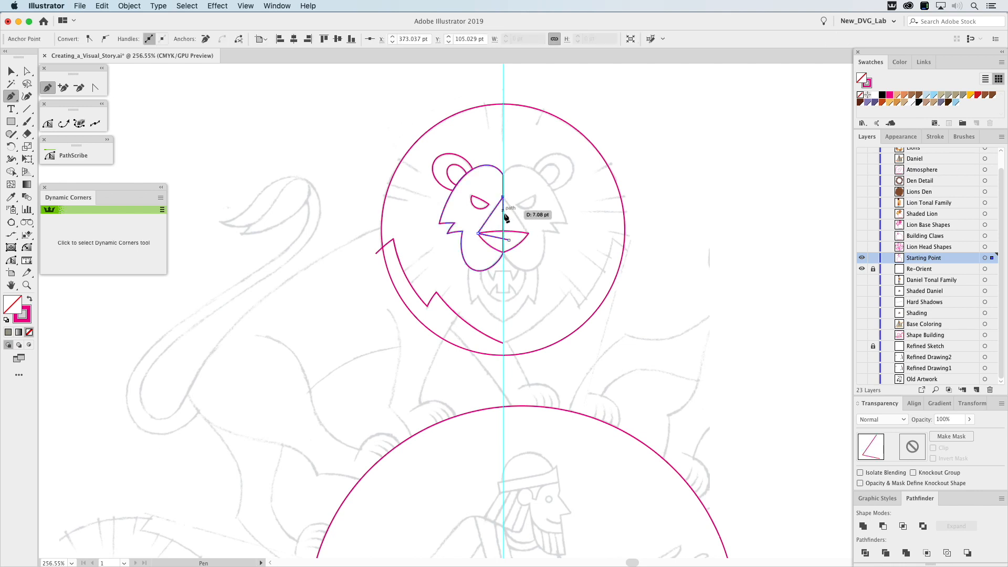
pyautogui.click(509, 240)
pyautogui.press('a')
pyautogui.click(509, 240)
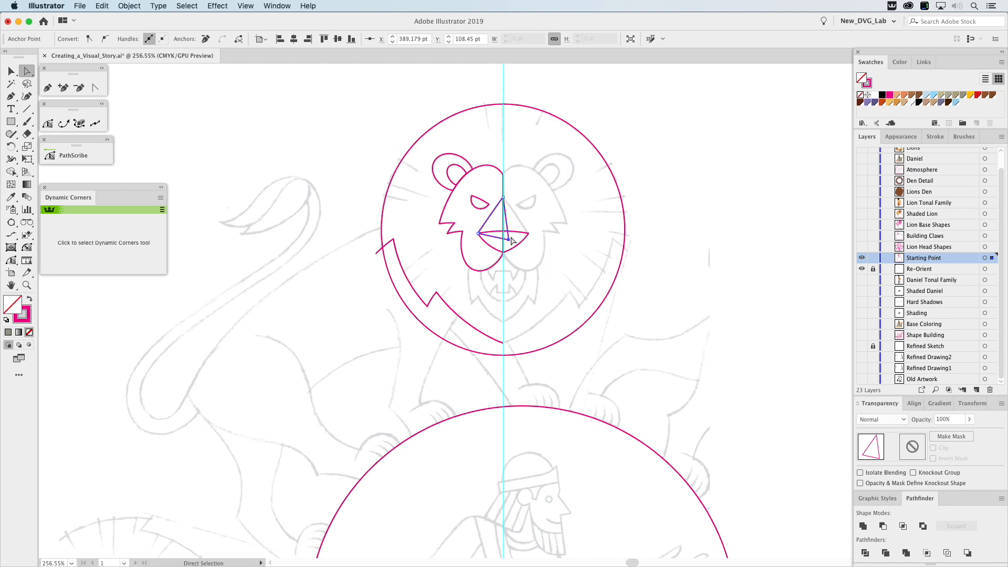
pyautogui.moveTo(510, 240)
pyautogui.mouseDown()
pyautogui.moveTo(525, 220)
pyautogui.moveTo(504, 242)
pyautogui.mouseUp()
pyautogui.press('v')
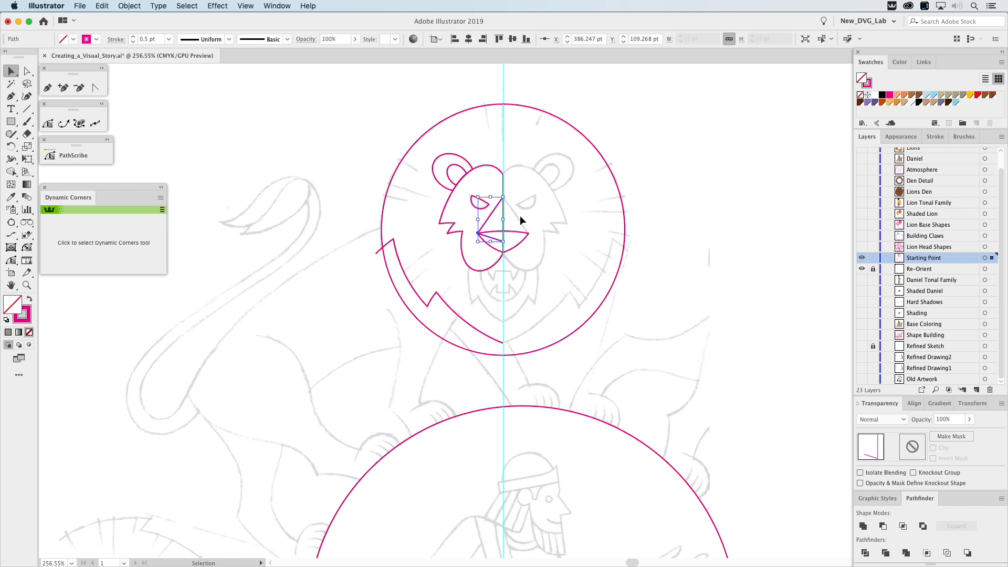
# Reflect a copy of the half nose bridge across the centre guide and unite both halves.
pyautogui.moveTo(14, 150); pyautogui.dragTo(86, 164)
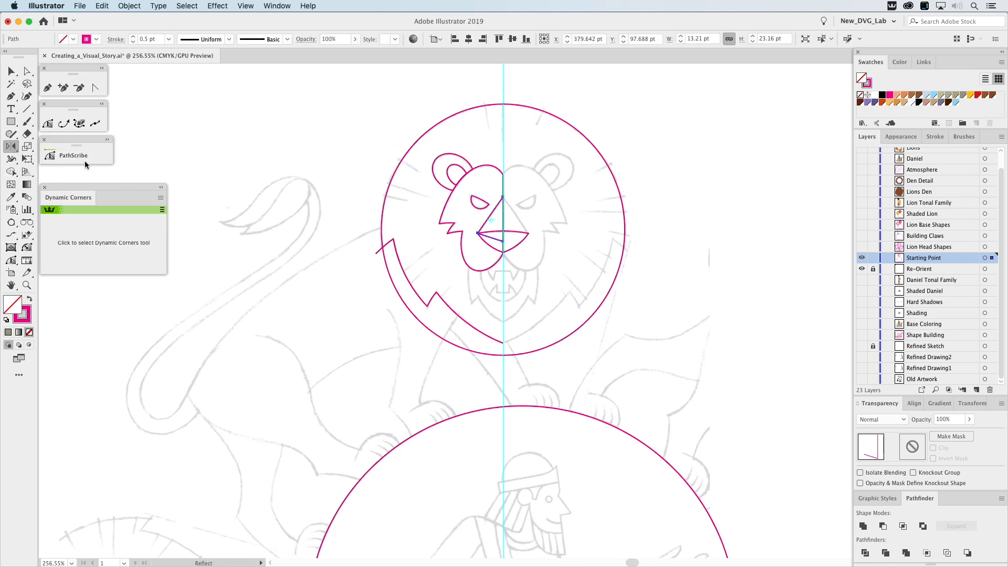
pyautogui.click(503, 197)
pyautogui.moveTo(503, 198); pyautogui.dragTo(506, 220)
pyautogui.press('v')
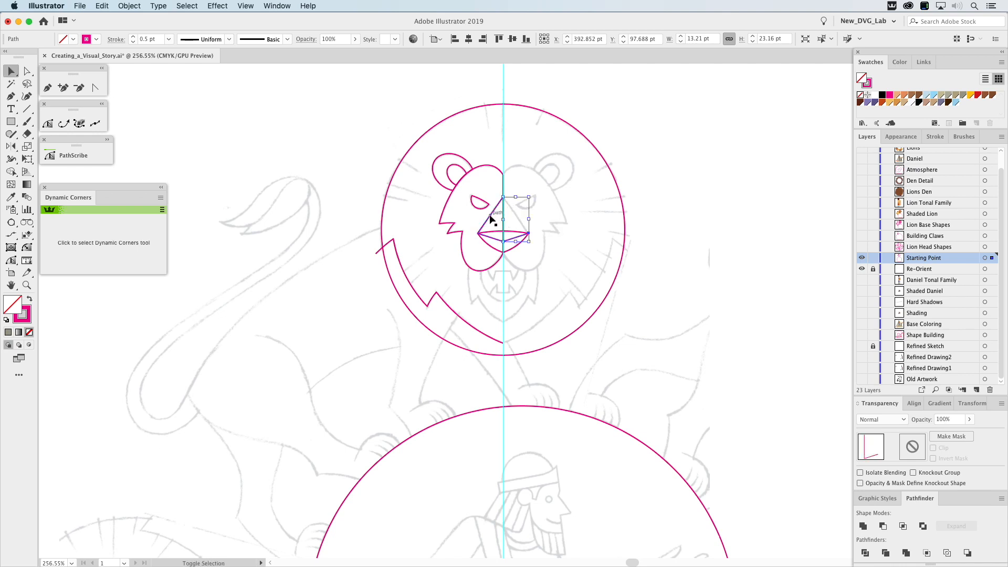
pyautogui.keyDown('shift'); pyautogui.click(491, 214); pyautogui.keyUp('shift')
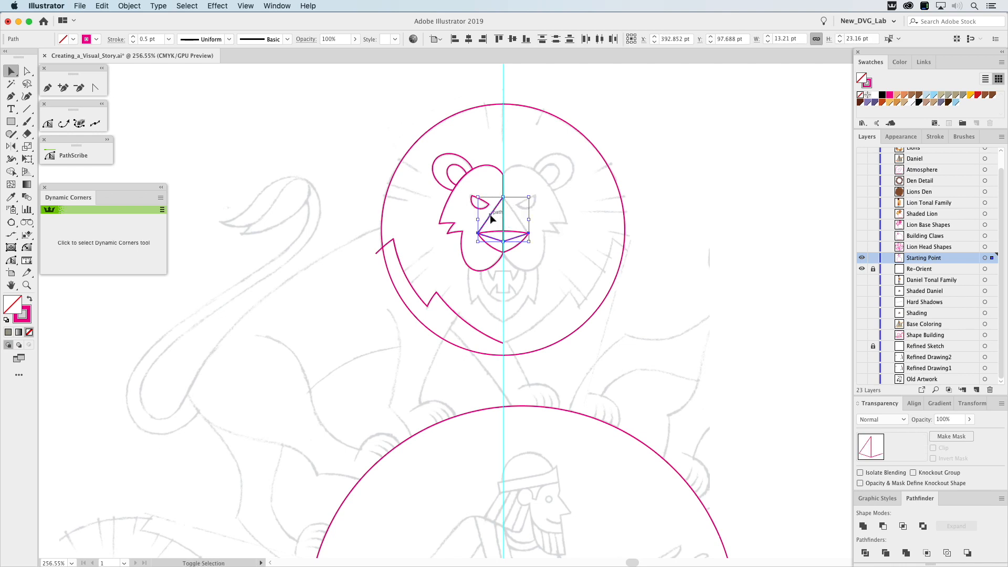
pyautogui.click(863, 526)
# Trim the nose bridge's lower edge against the curved nose shape using Minus Front, keeping the nose shape.
pyautogui.click(513, 235)
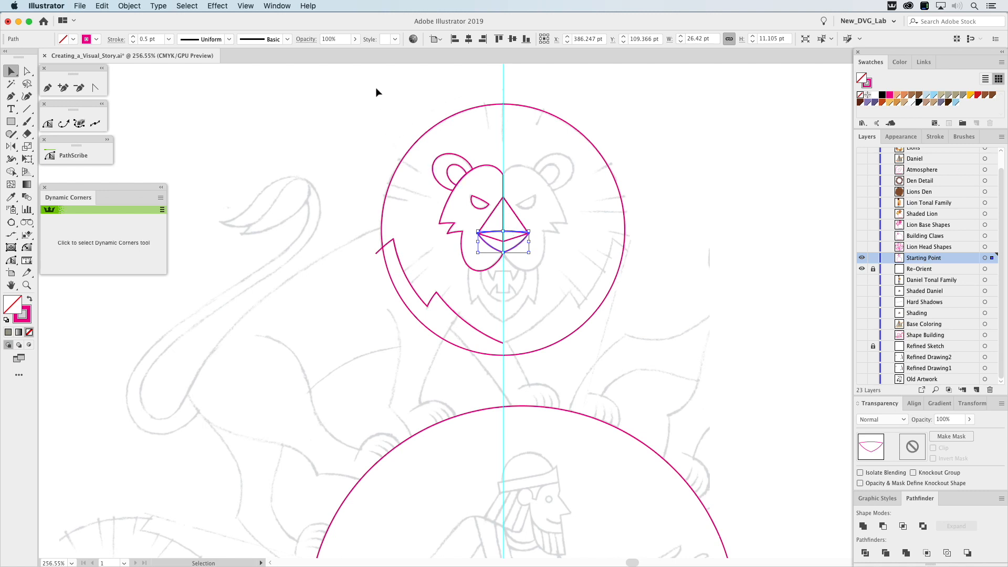
pyautogui.keyDown('shift'); pyautogui.click(512, 210); pyautogui.keyUp('shift')
pyautogui.click(901, 527)
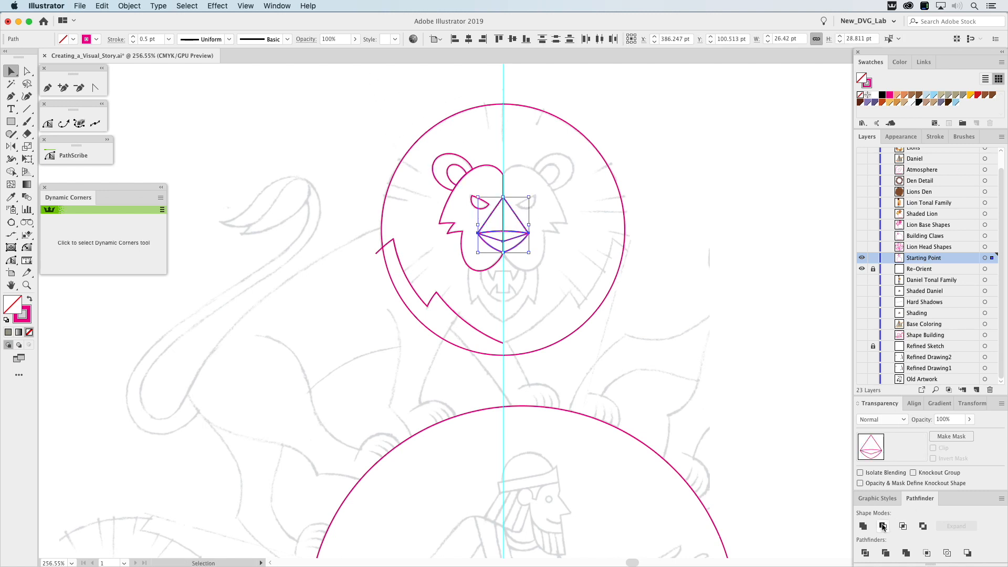
pyautogui.click(742, 276)
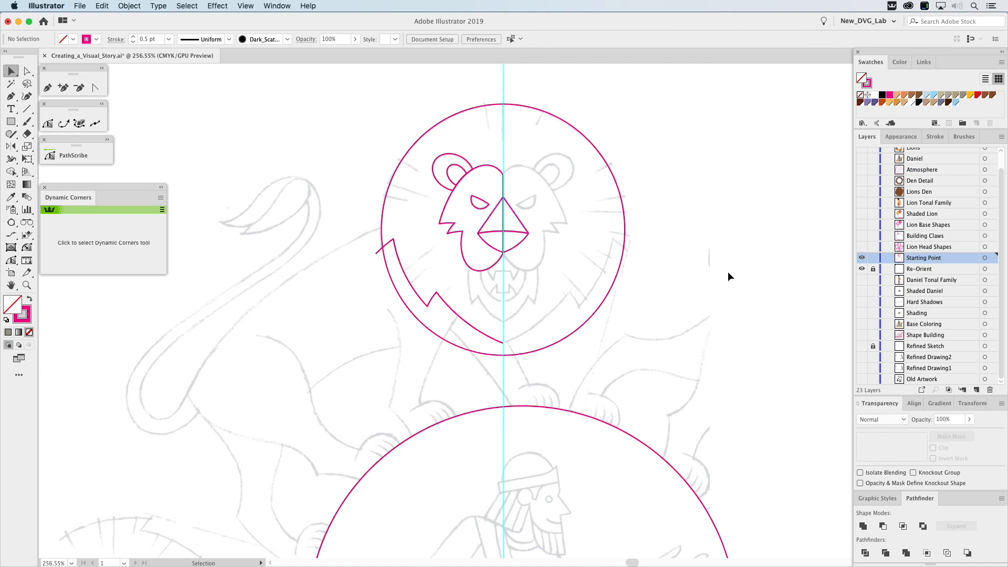
# Continue the jagged mane path with the Pen tool into a closed cutting shape extending below the mane circle.
pyautogui.click(441, 302)
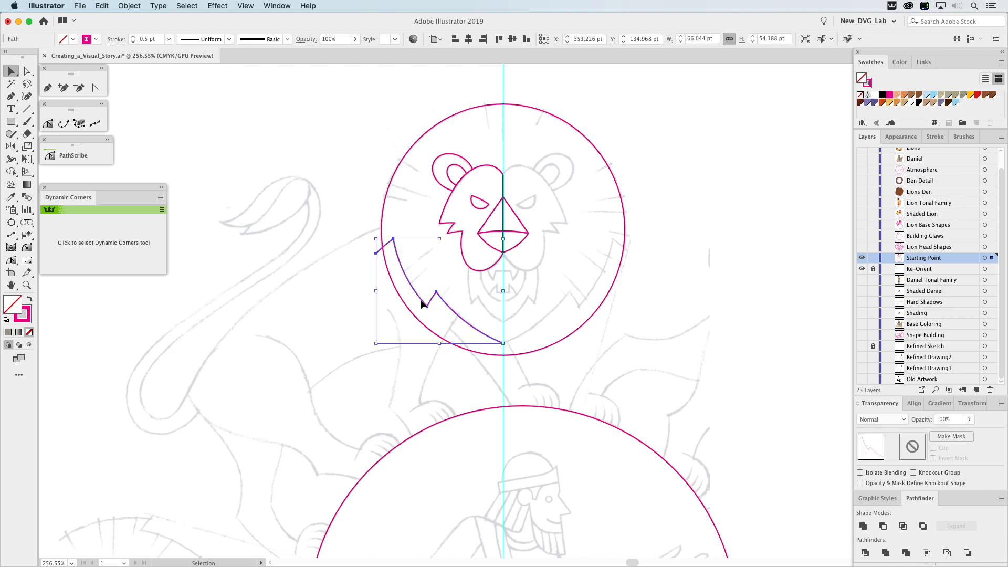
pyautogui.click(48, 88)
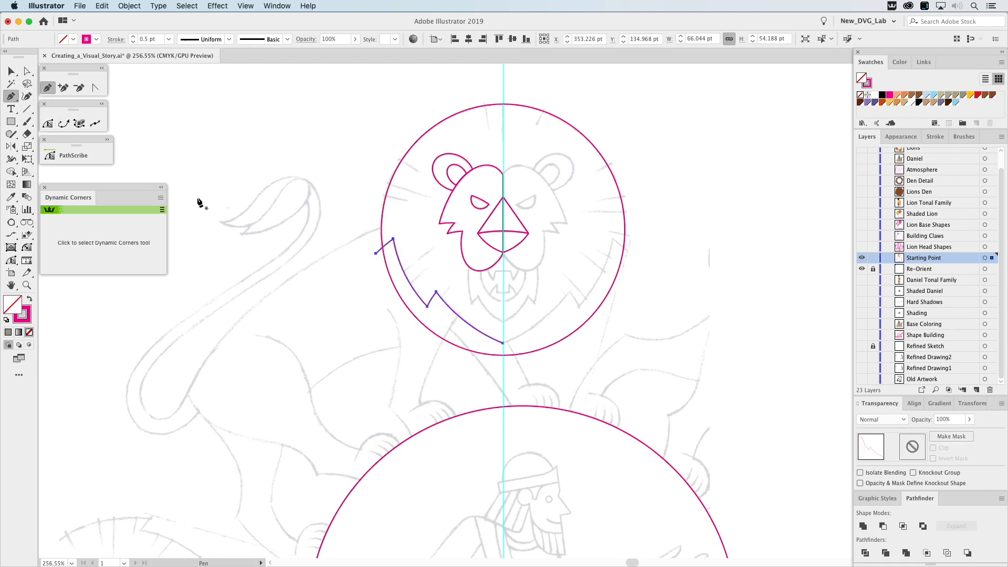
pyautogui.click(503, 343)
pyautogui.click(509, 382)
pyautogui.click(373, 373)
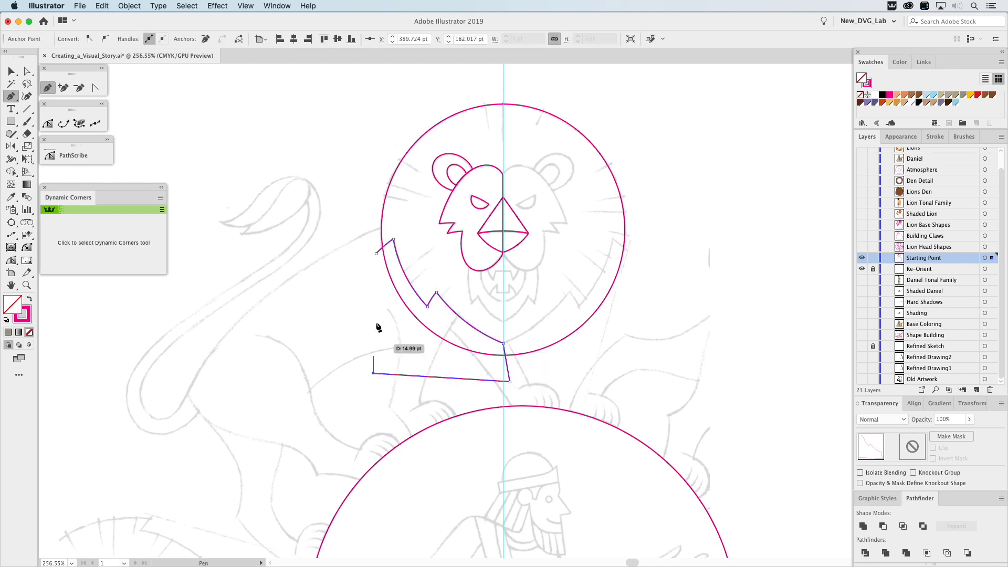
pyautogui.press('v')
# Reflect a copy of the jagged mane cutting shape across the centre guide and unite both halves.
pyautogui.click(427, 258)
pyautogui.click(402, 269)
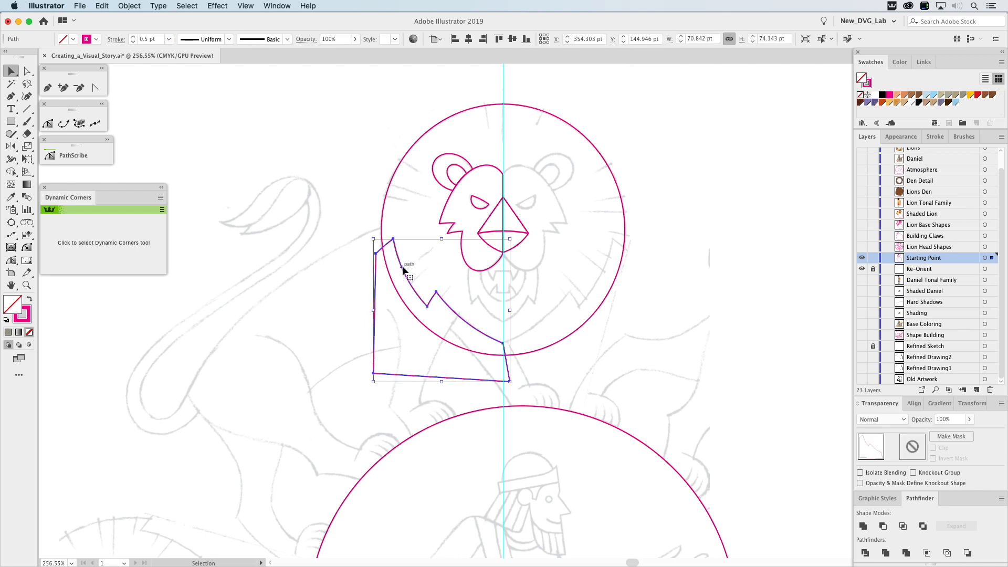
pyautogui.click(11, 146)
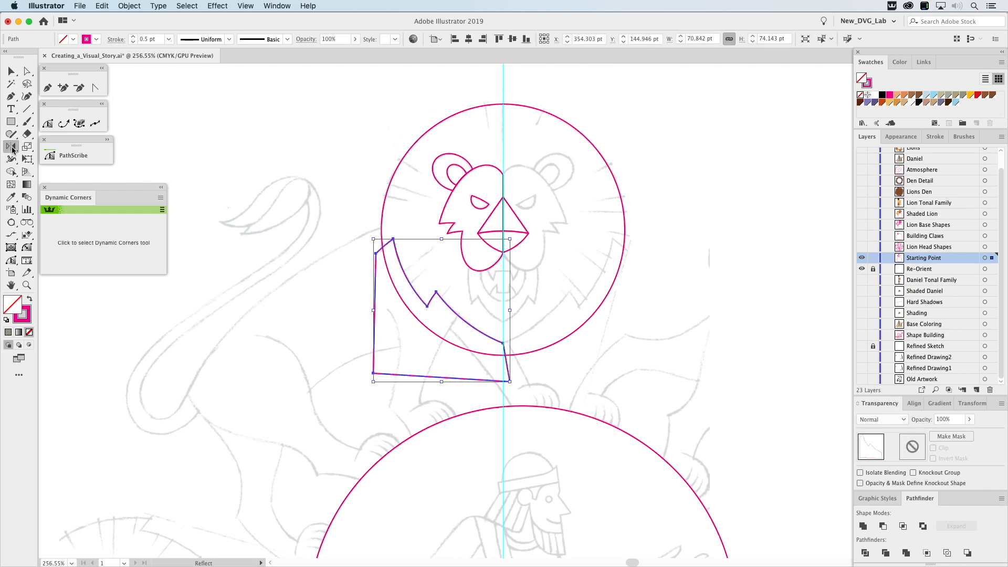
pyautogui.click(503, 344)
pyautogui.moveTo(504, 354); pyautogui.dragTo(505, 377)
pyautogui.press('v')
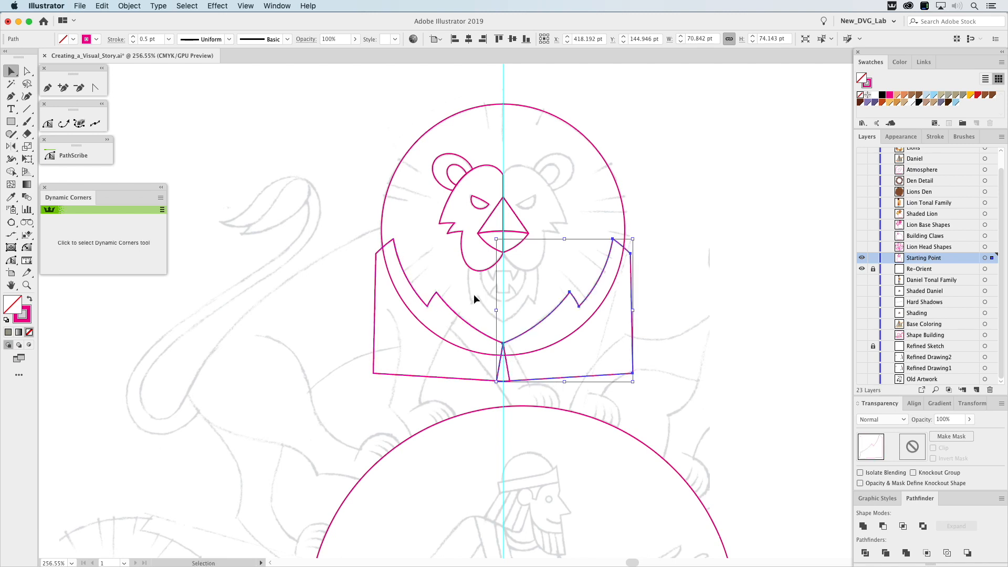
pyautogui.moveTo(454, 319); pyautogui.dragTo(456, 322)
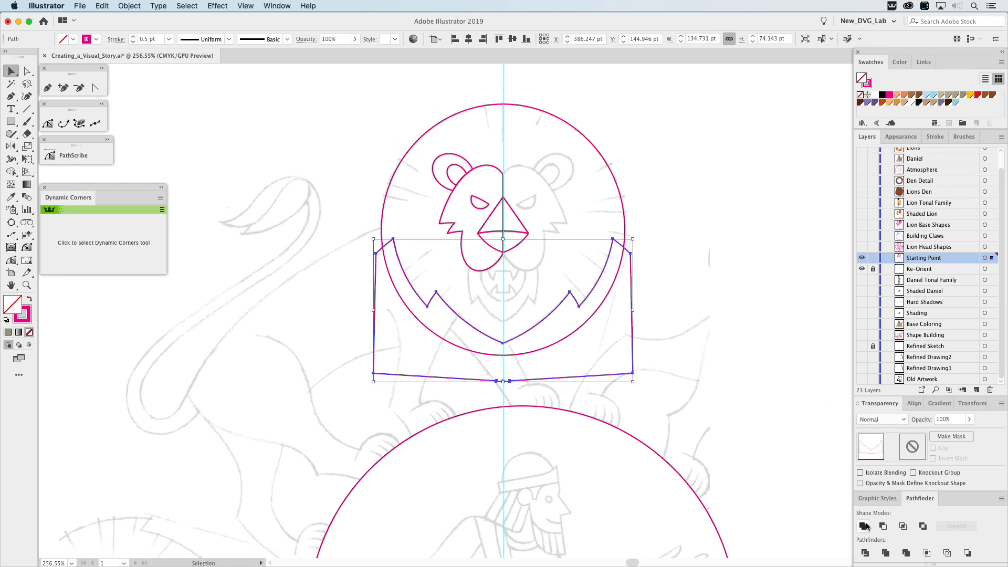
# Subtract the united jagged shape from the mane circle with Minus Front to form the lion's mane outline.
pyautogui.keyDown('shift'); pyautogui.click(591, 325); pyautogui.keyUp('shift')
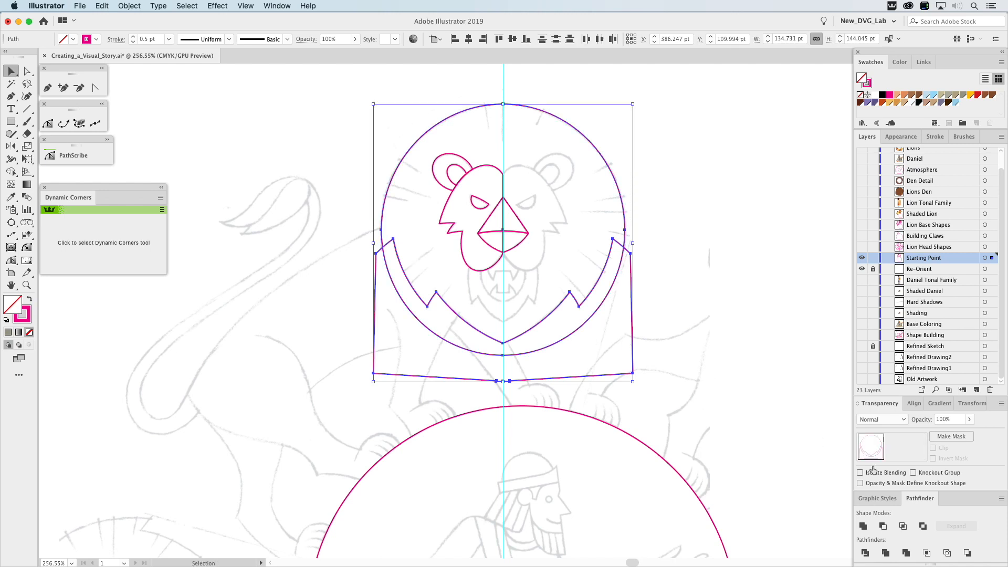
pyautogui.click(885, 528)
pyautogui.click(793, 326)
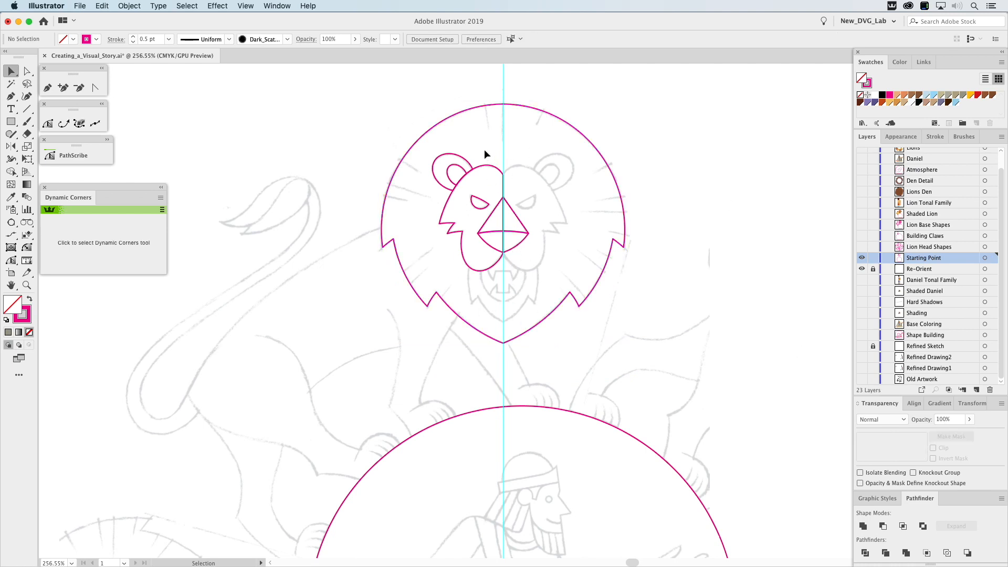
# Reflect a copy of the half face, ear and eye across the centre guide to complete the lion's face.
pyautogui.click(446, 205)
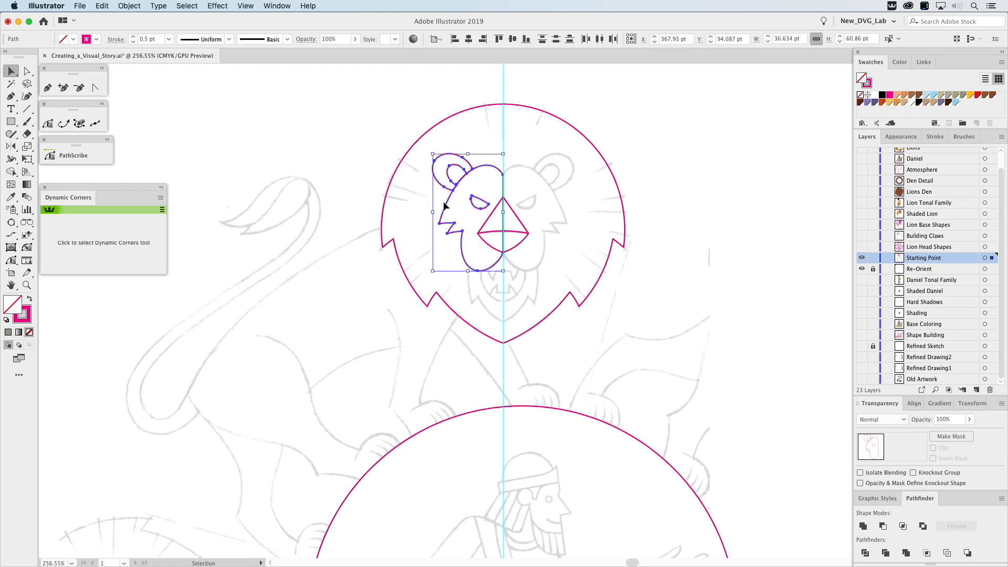
pyautogui.click(18, 148)
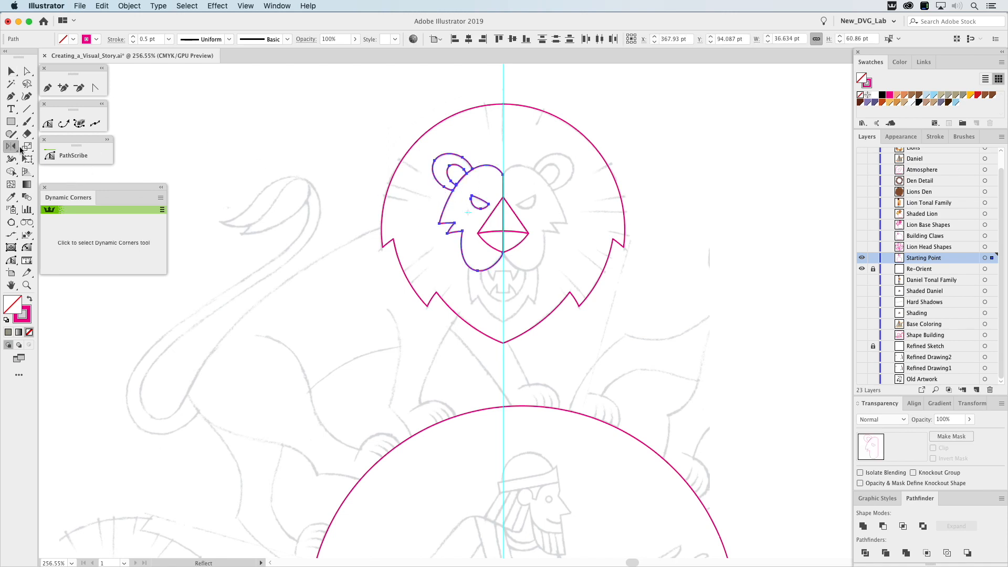
pyautogui.click(503, 176)
pyautogui.moveTo(503, 181); pyautogui.dragTo(504, 216)
pyautogui.keyDown('super'); pyautogui.click(694, 182); pyautogui.keyUp('super')
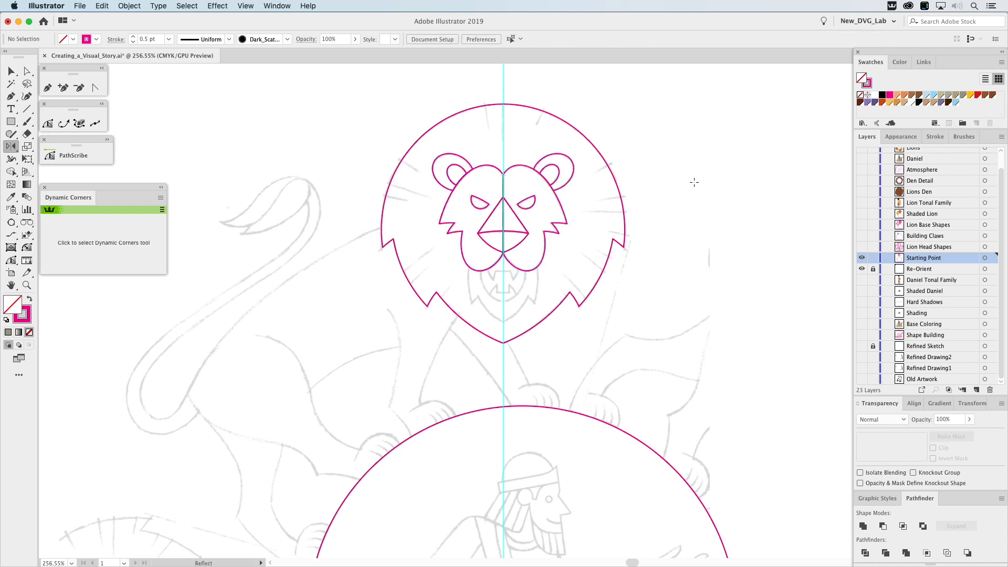
# On the Lion Head Shapes layer, shown in place of Starting Point, intersect the blue mane wedges with the mane outline as a compound path.
pyautogui.click(861, 257)
pyautogui.click(862, 246)
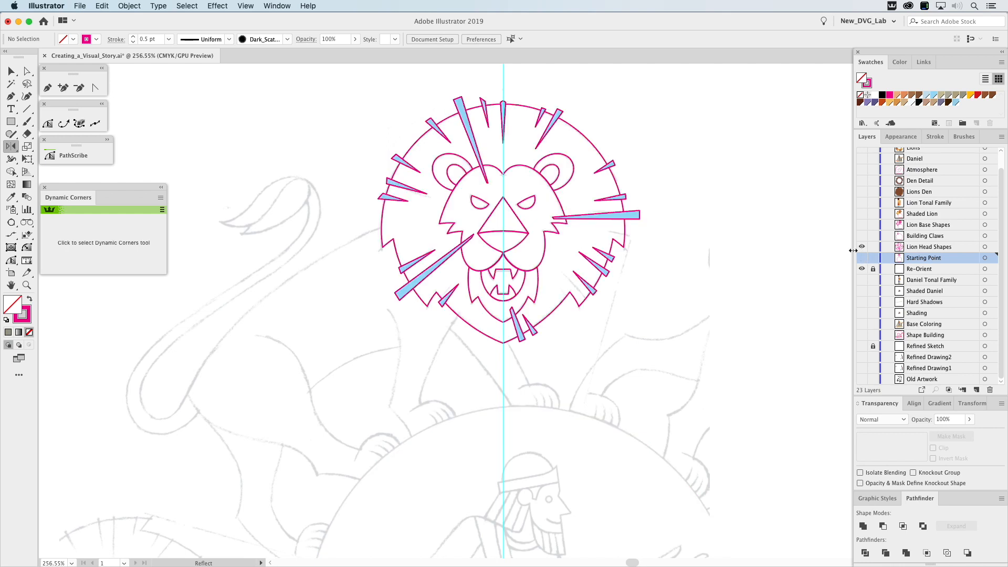
pyautogui.press('v')
pyautogui.click(598, 161)
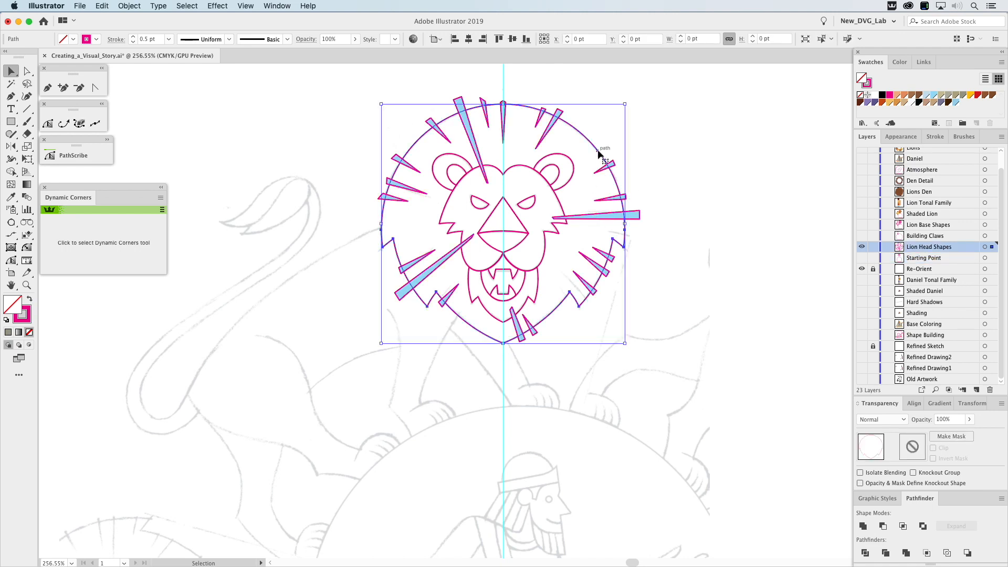
pyautogui.keyDown('shift'); pyautogui.click(599, 217); pyautogui.keyUp('shift')
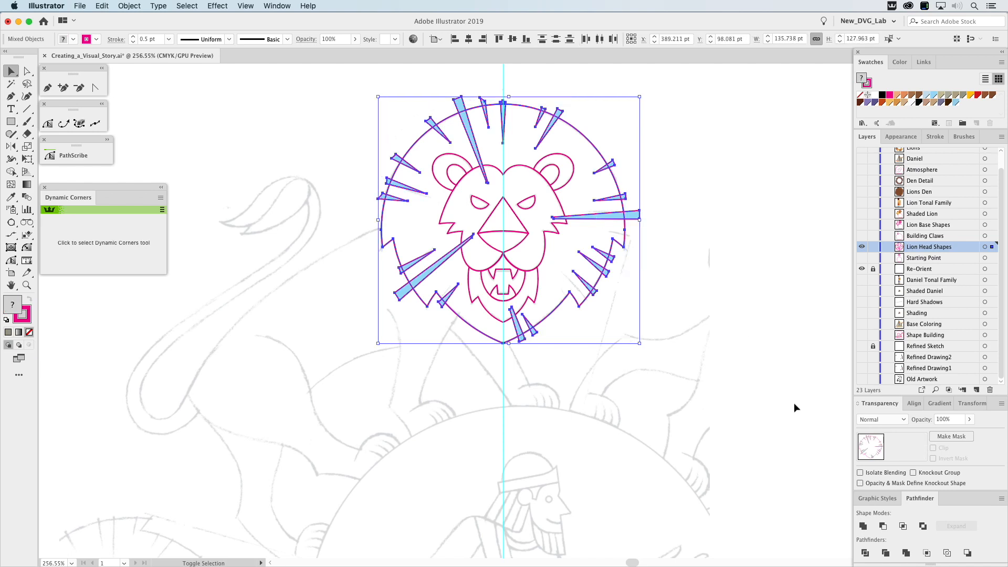
pyautogui.click(904, 529)
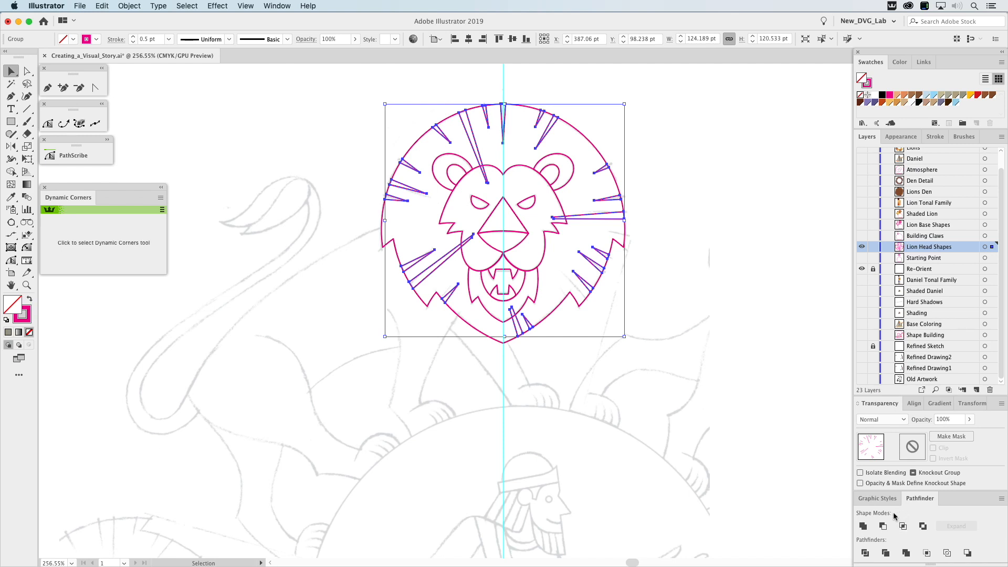
pyautogui.press('super+8')
pyautogui.click(729, 238)
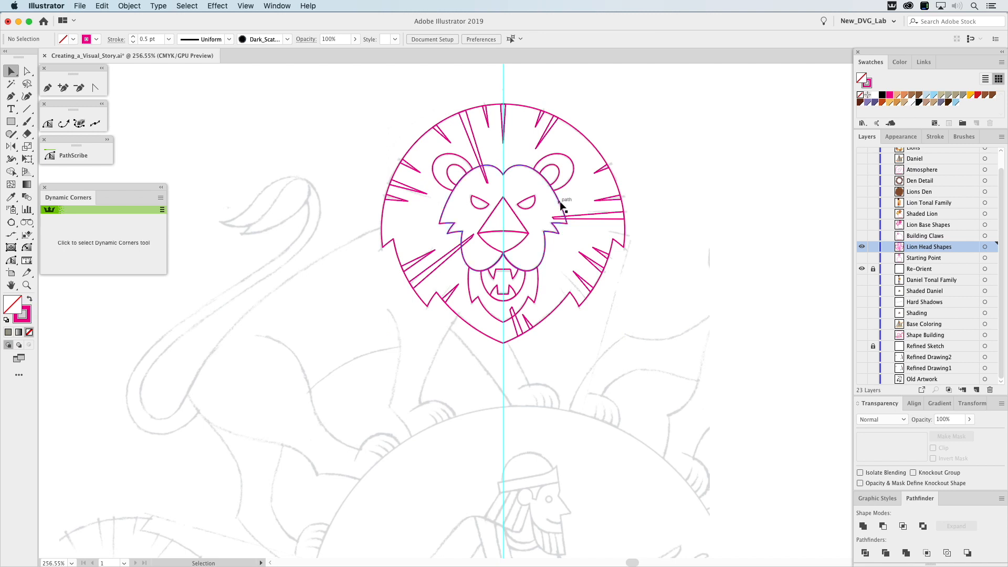
# Test a bright yellow fill on the lion's face shape, and undo the fill.
pyautogui.click(560, 203)
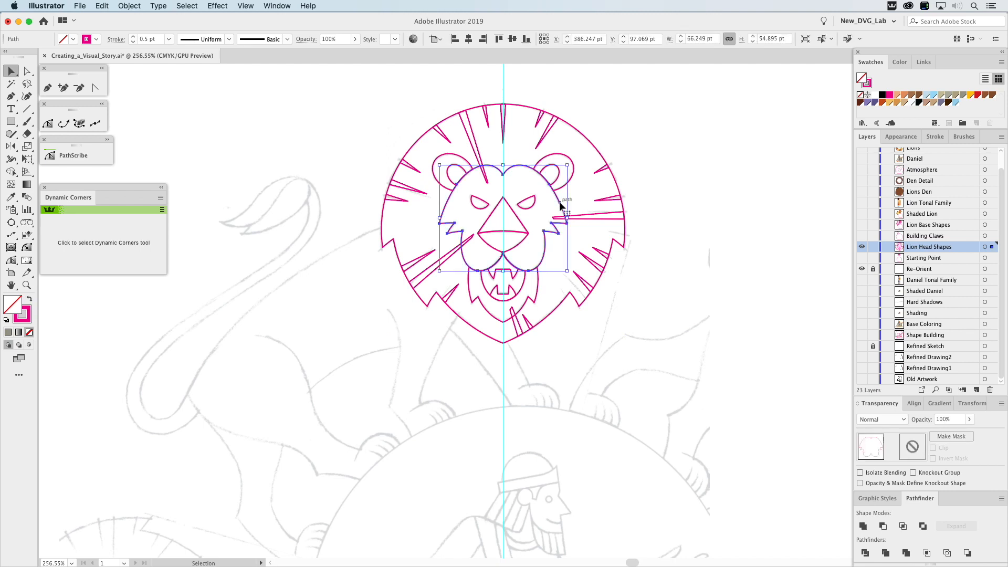
pyautogui.click(971, 96)
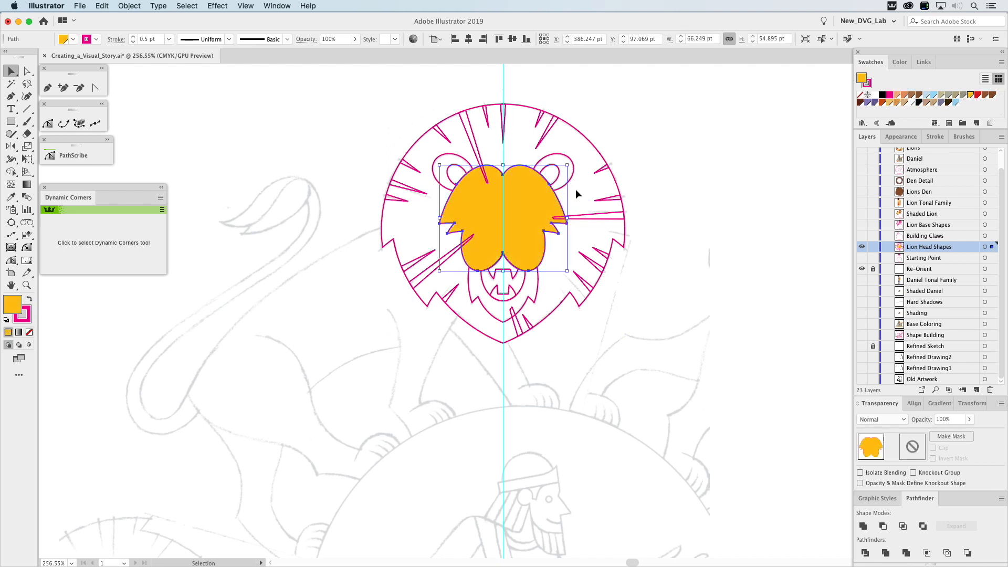
pyautogui.press('super+z')
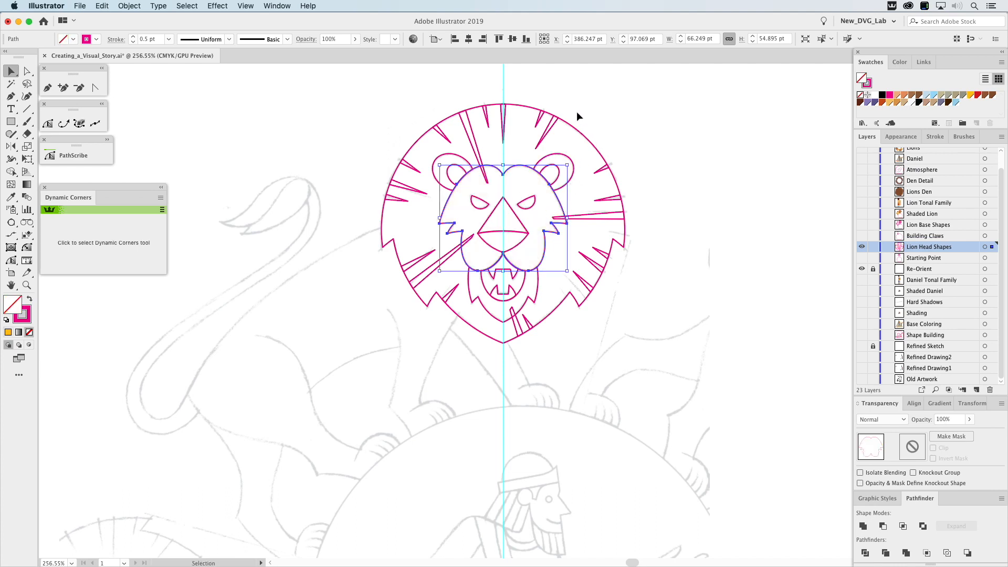
# Send the mane outline and its wedge details to the back of the stacking order.
pyautogui.moveTo(572, 100); pyautogui.dragTo(445, 132)
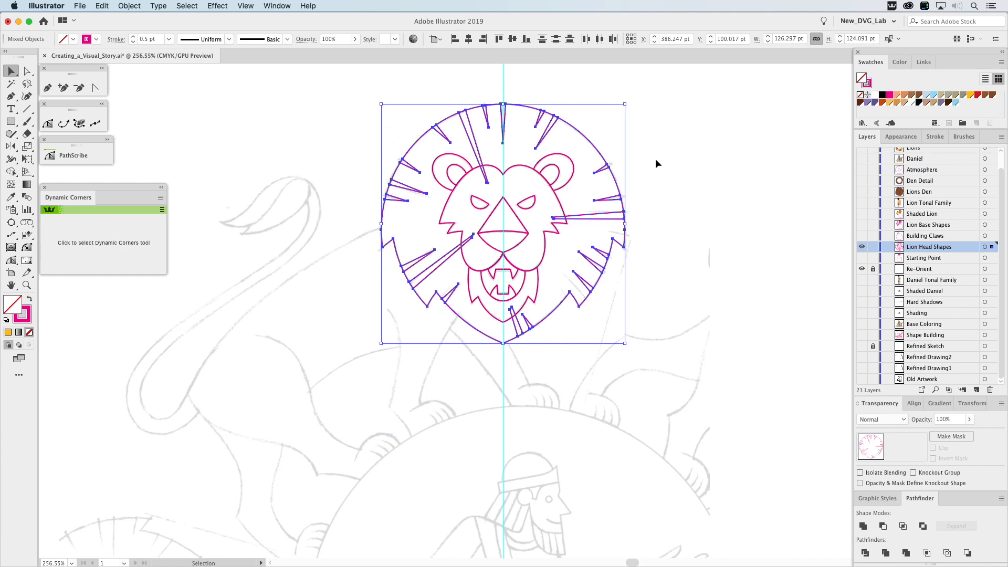
pyautogui.click(139, 6)
pyautogui.moveTo(142, 28)
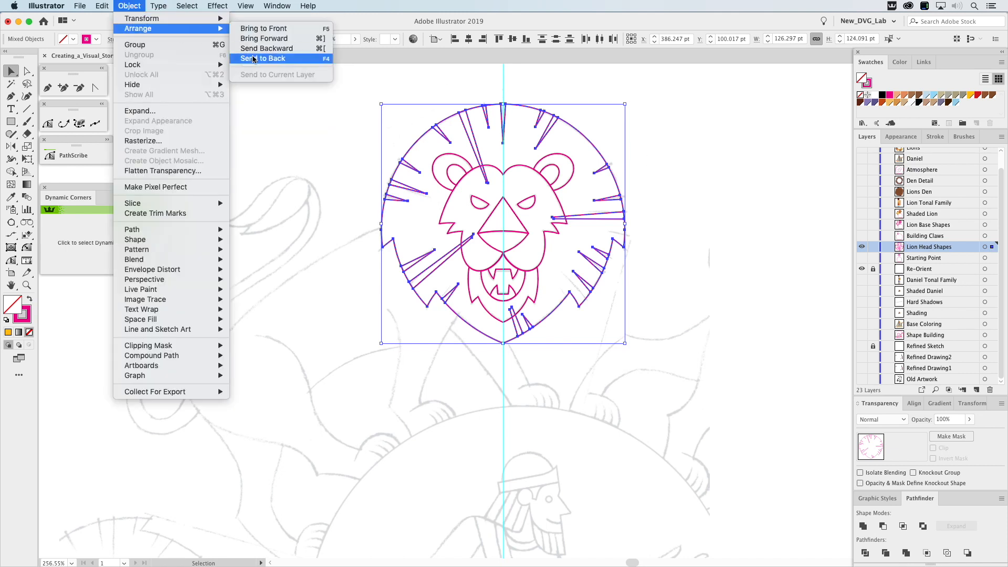
pyautogui.click(525, 159)
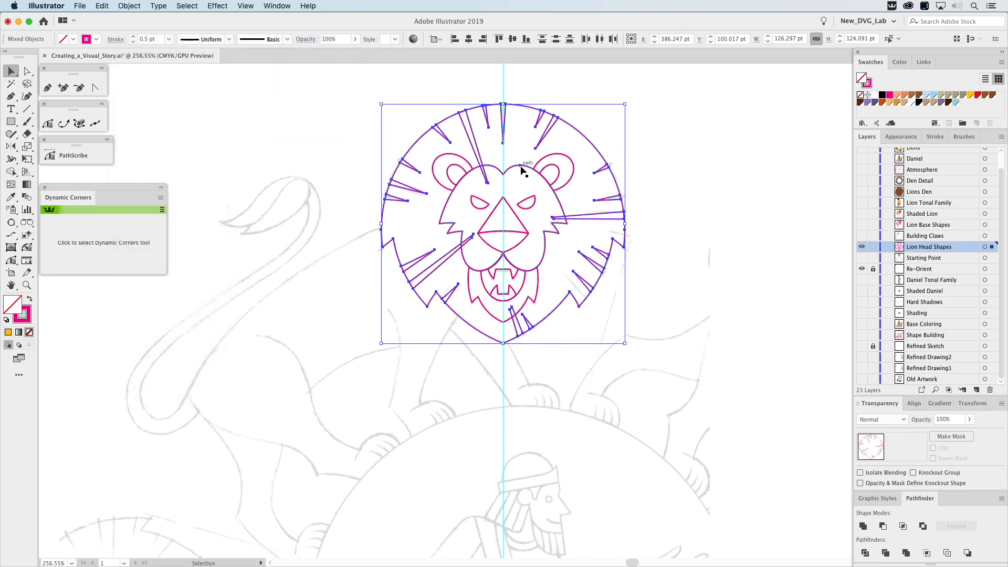
# Test a light orange fill on the lion's face shape, and reset its fill to none.
pyautogui.click(523, 166)
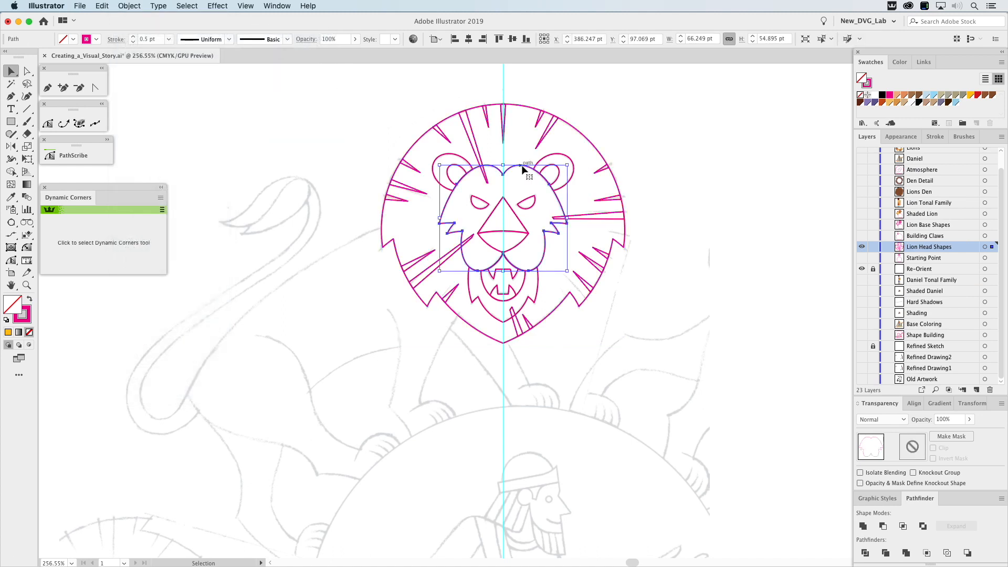
pyautogui.click(890, 104)
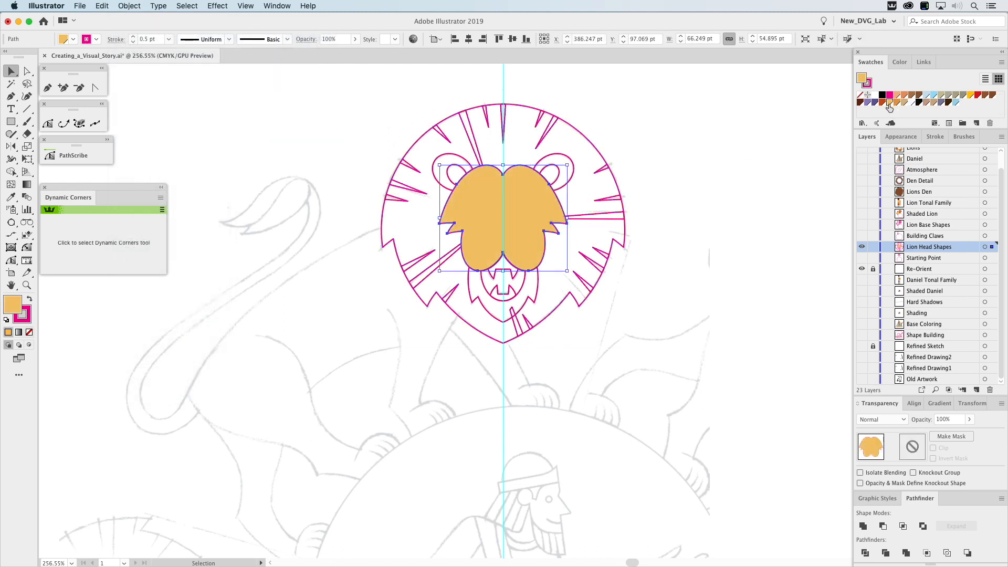
pyautogui.click(860, 95)
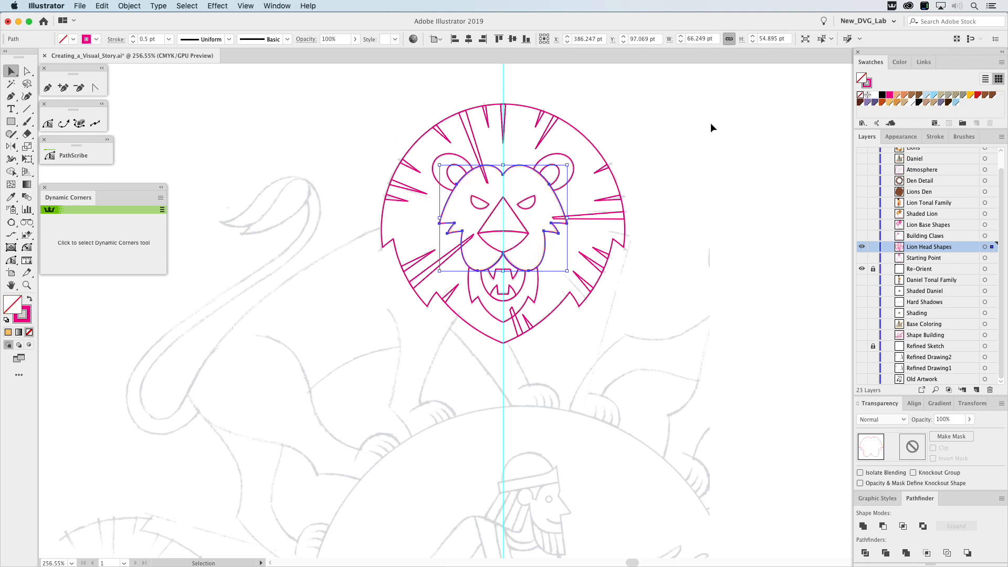
pyautogui.click(691, 125)
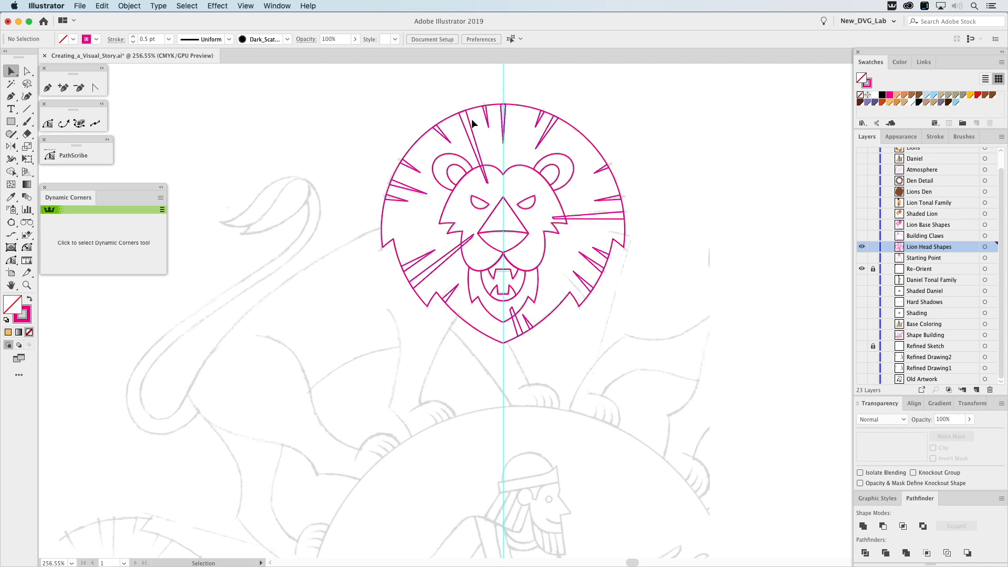
# Hide the Lion Head Shapes layer, and show the Building Claws layer as the active layer for Pen drawing.
pyautogui.click(862, 247)
pyautogui.click(861, 235)
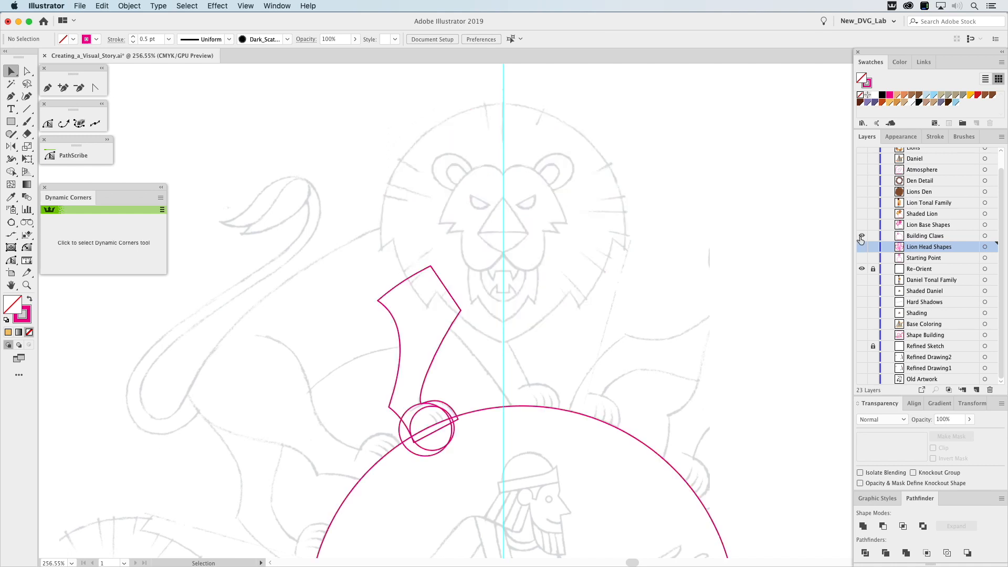
pyautogui.moveTo(573, 297); pyautogui.dragTo(714, 174)
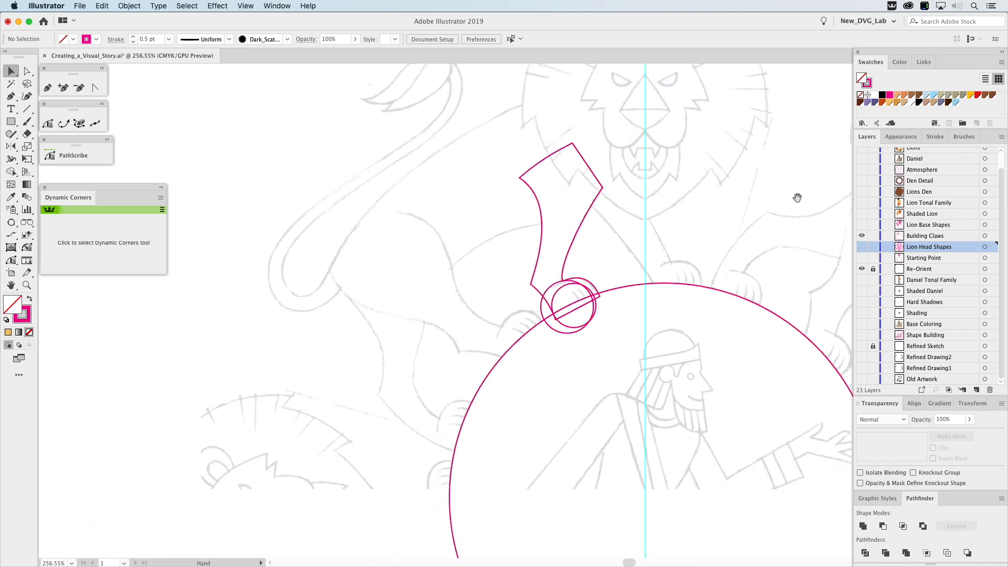
pyautogui.press('z')
pyautogui.moveTo(500, 243); pyautogui.dragTo(654, 384)
pyautogui.press('v')
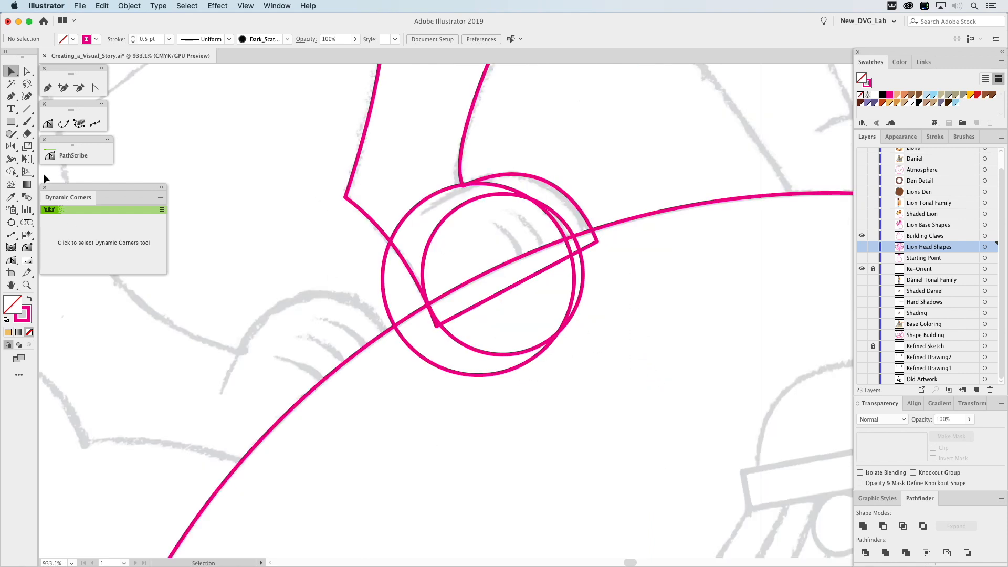
pyautogui.click(47, 88)
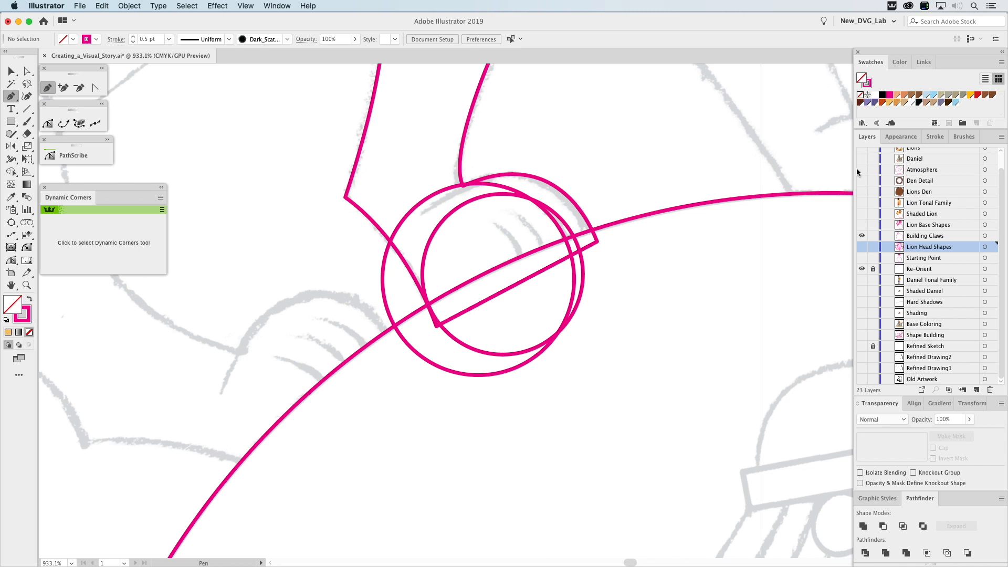
pyautogui.click(918, 237)
# Draw a narrow claw wedge over the paw's sketched toe line with the Pen tool, bend its sides into curves, and delete it.
pyautogui.click(489, 219)
pyautogui.click(527, 263)
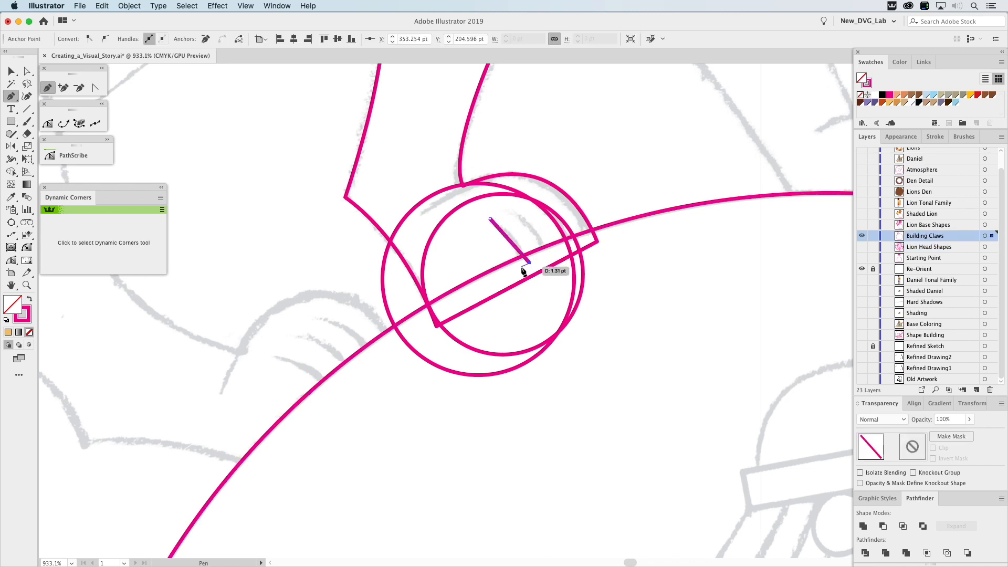
pyautogui.click(490, 220)
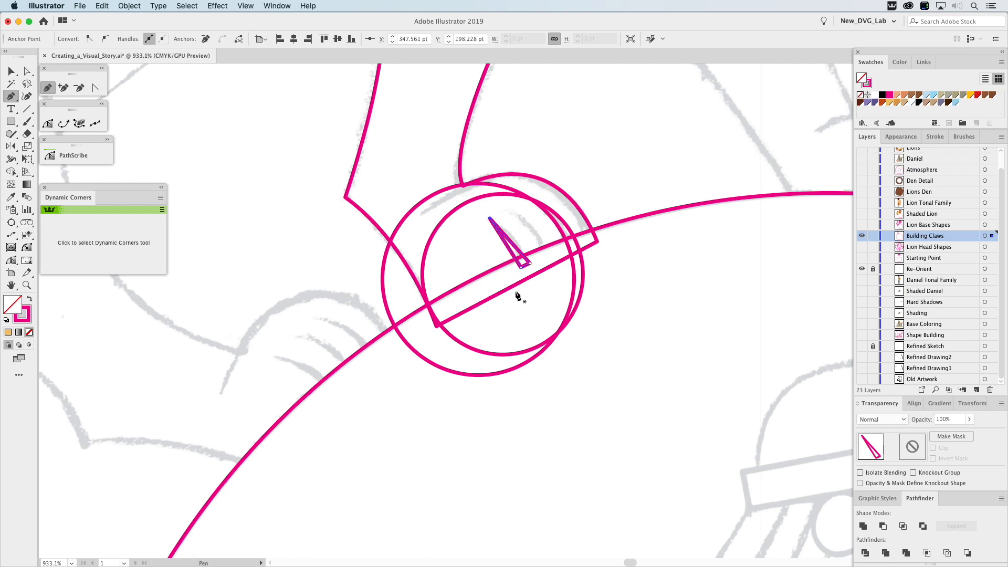
pyautogui.click(96, 88)
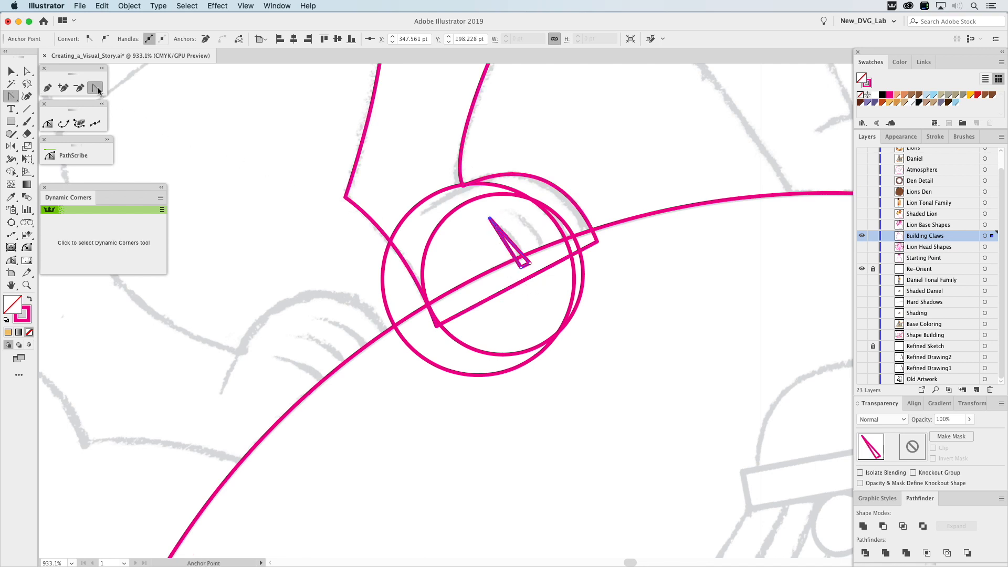
pyautogui.moveTo(512, 244); pyautogui.dragTo(512, 243)
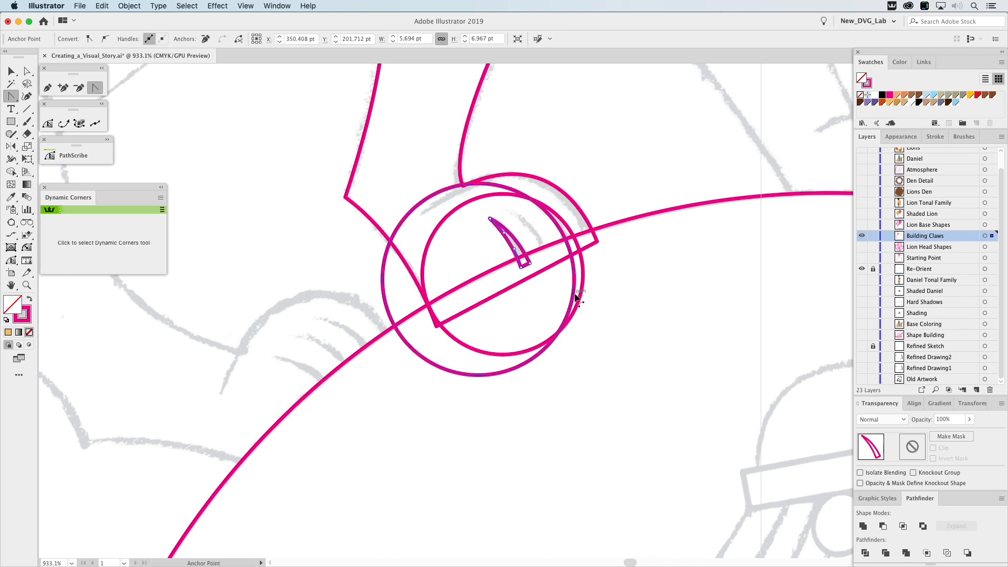
pyautogui.press('Delete')
# Subtract the larger paw circle from the smaller overlapping one with Minus Front to form a crescent claw shape.
pyautogui.press('v')
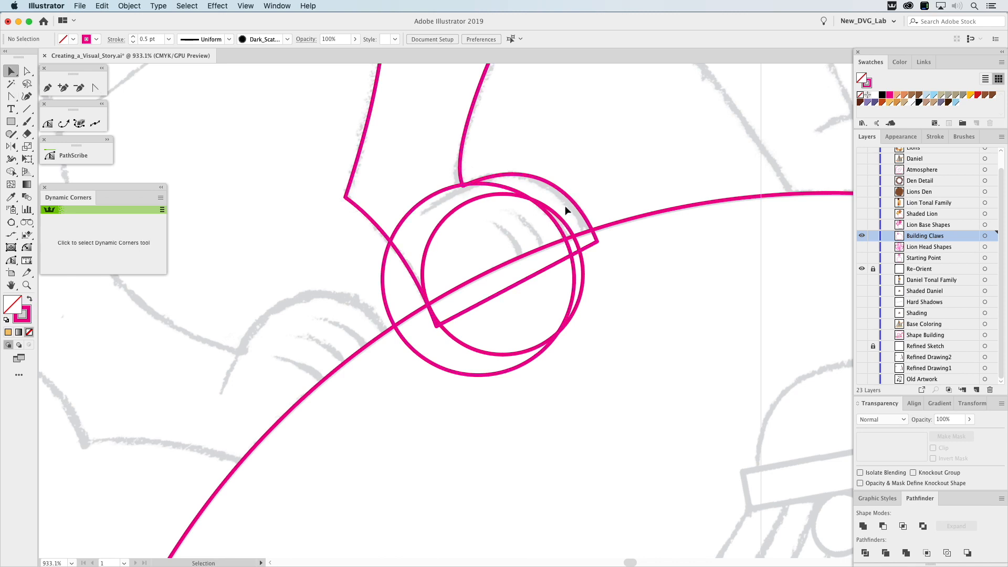
pyautogui.moveTo(531, 220); pyautogui.dragTo(509, 256)
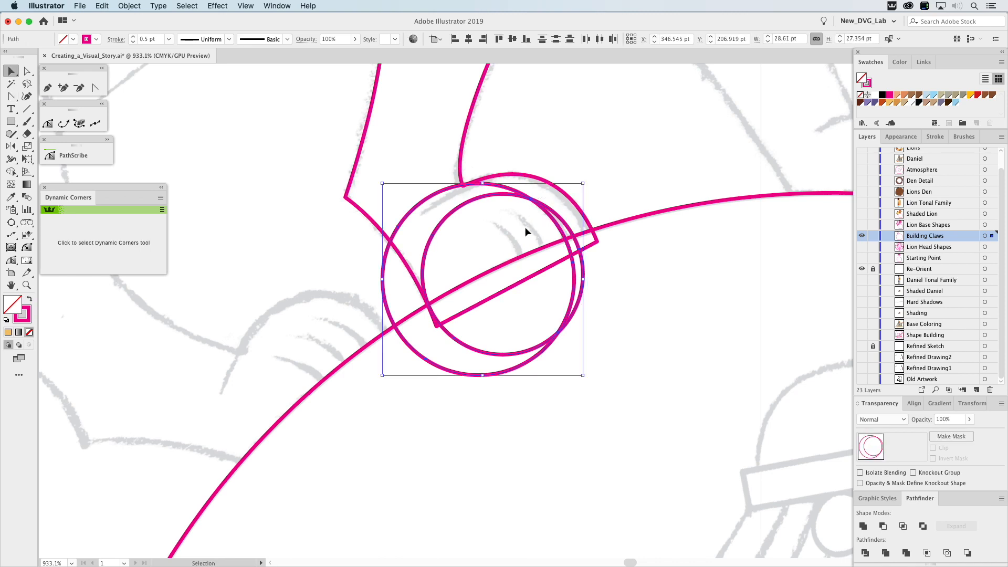
pyautogui.click(884, 526)
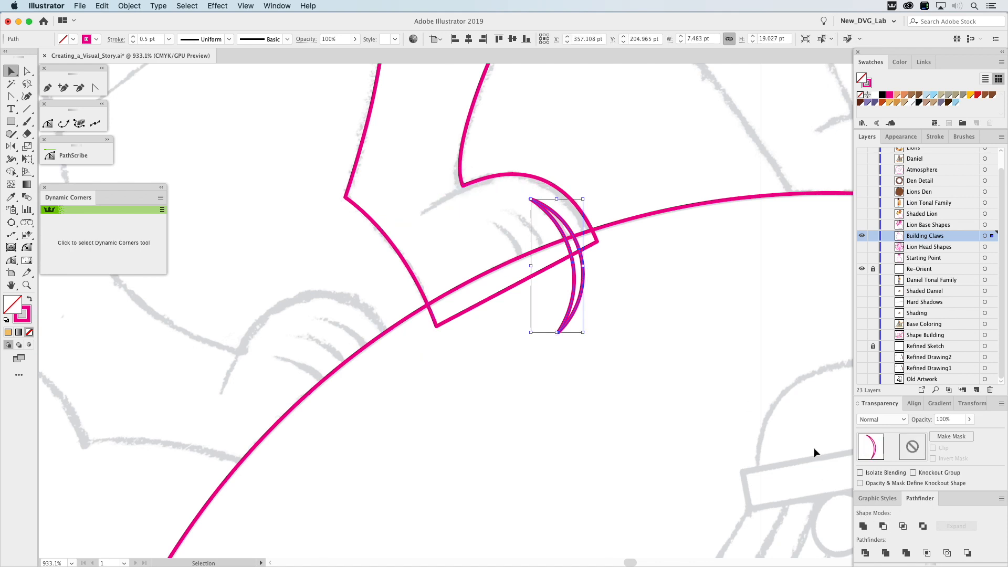
# Copy the crescent about 4 pt down and to the left, and repeat the copy to make three evenly spaced claws.
pyautogui.moveTo(575, 292); pyautogui.dragTo(551, 301)
pyautogui.press('super')
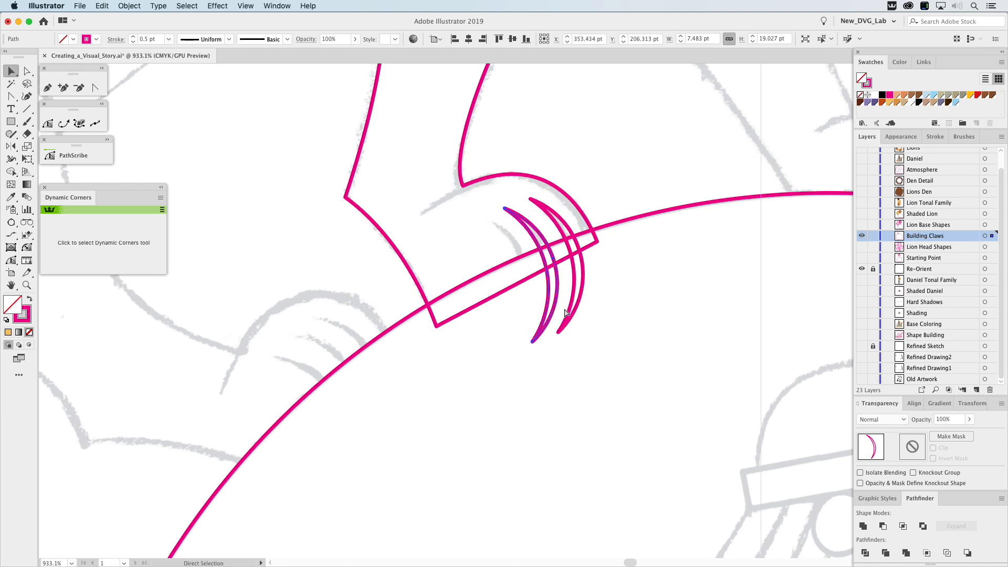
pyautogui.press('super+d')
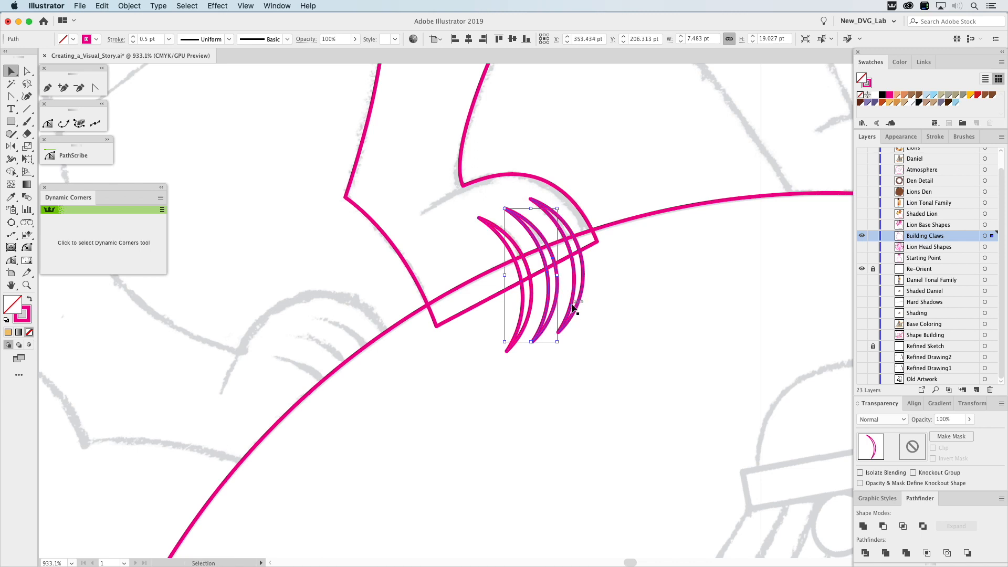
# Combine the three claw crescents into one compound path and check the object type among its appearance attributes.
pyautogui.moveTo(601, 300); pyautogui.dragTo(523, 336)
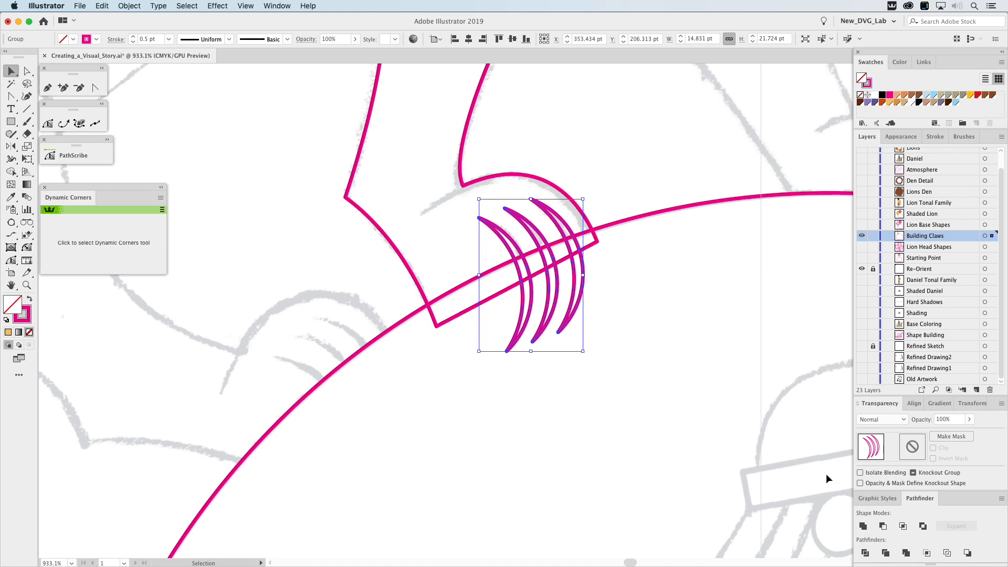
pyautogui.click(901, 136)
pyautogui.doubleClick(891, 166)
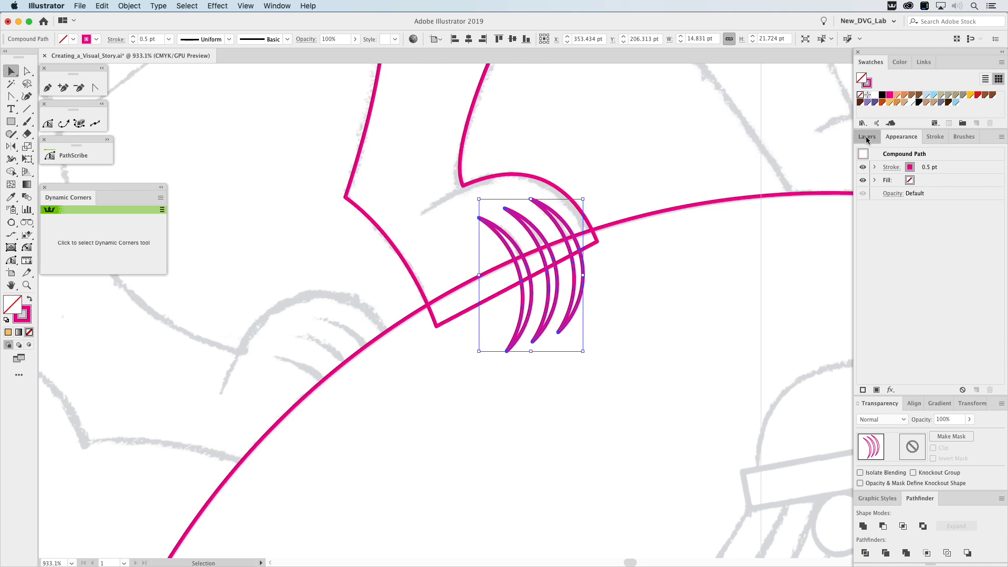
pyautogui.click(867, 138)
# Trim the three claws along the large circle's edge by subtracting the circle from the claw compound path with Minus Front.
pyautogui.click(612, 226)
pyautogui.moveTo(687, 320); pyautogui.dragTo(742, 280)
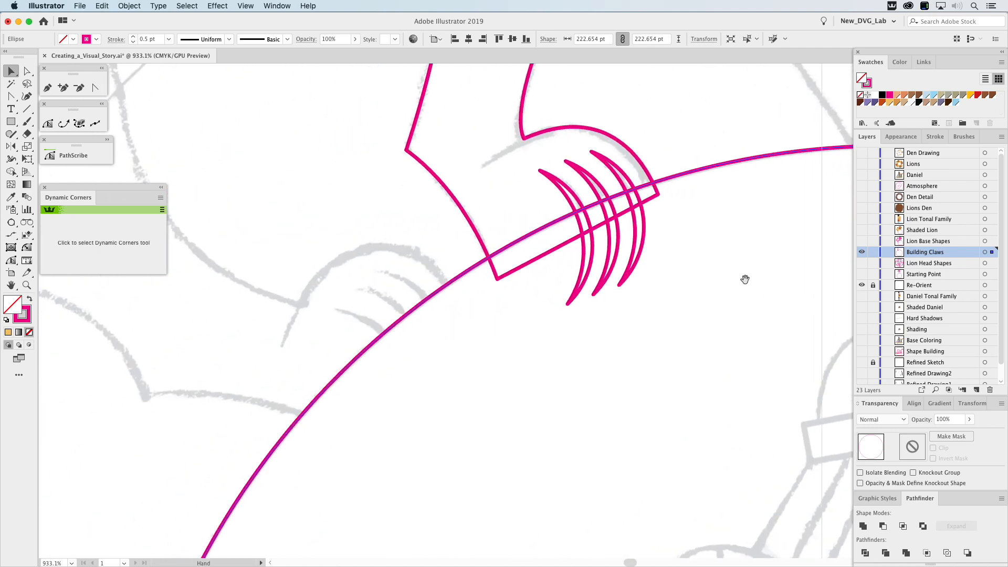
pyautogui.keyDown('shift'); pyautogui.click(646, 224); pyautogui.keyUp('shift')
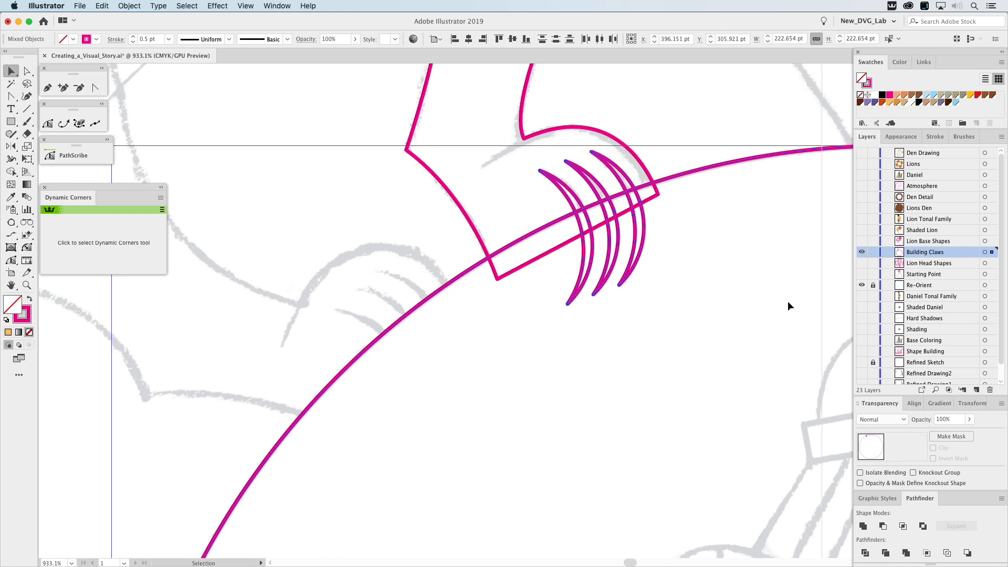
pyautogui.click(884, 526)
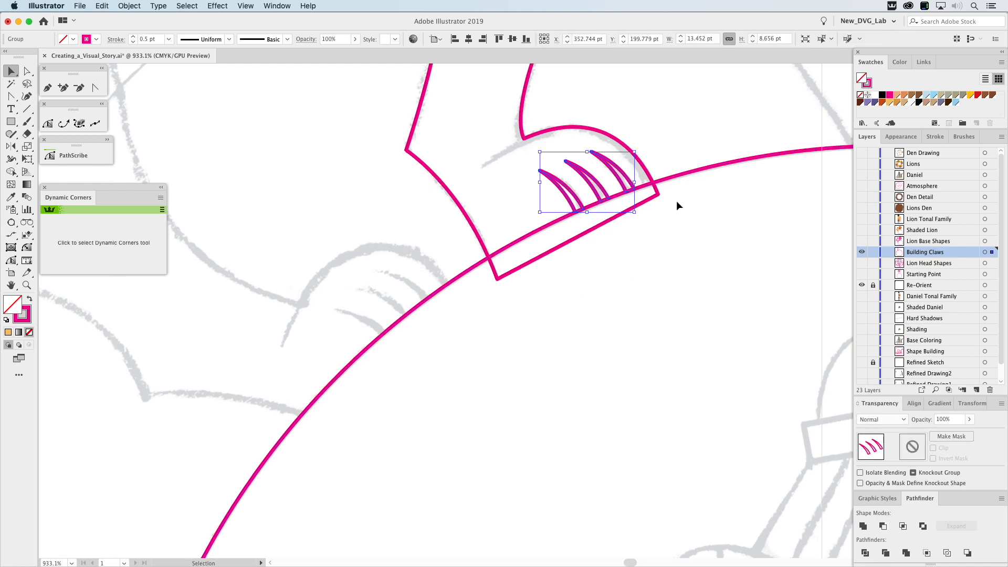
# Cut the lion's leg shape flush with the large circle's edge using Minus Front.
pyautogui.click(677, 181)
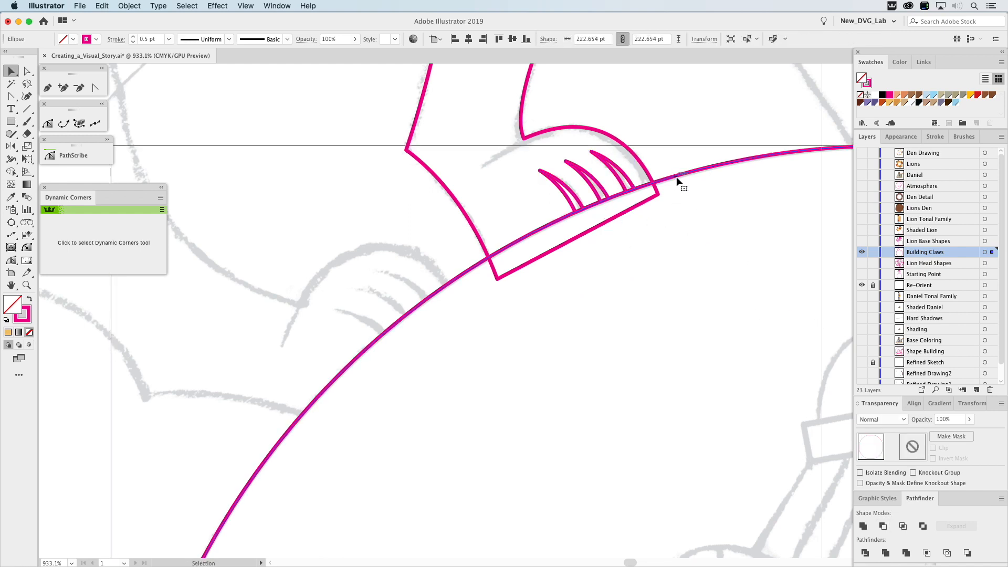
pyautogui.click(659, 193)
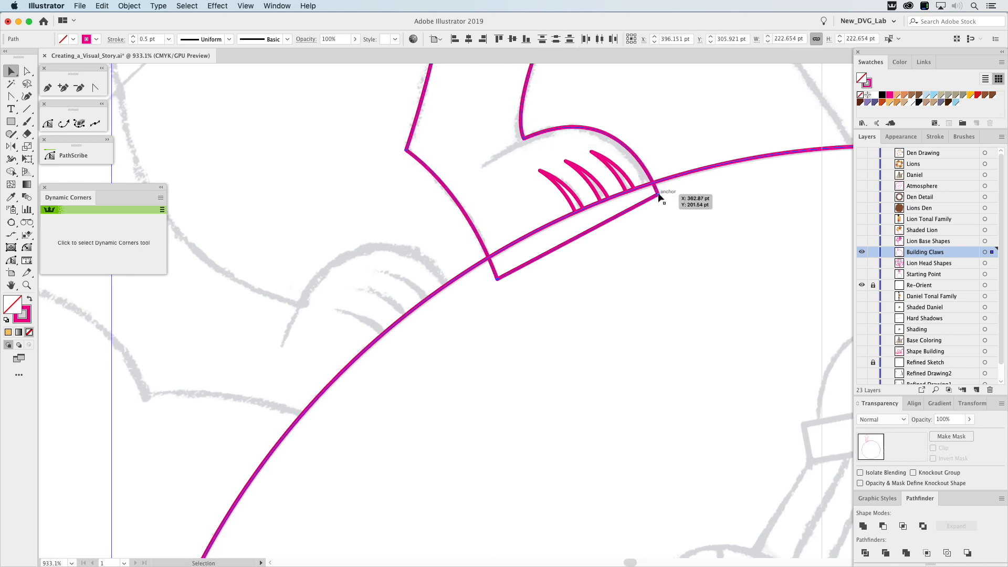
pyautogui.click(883, 526)
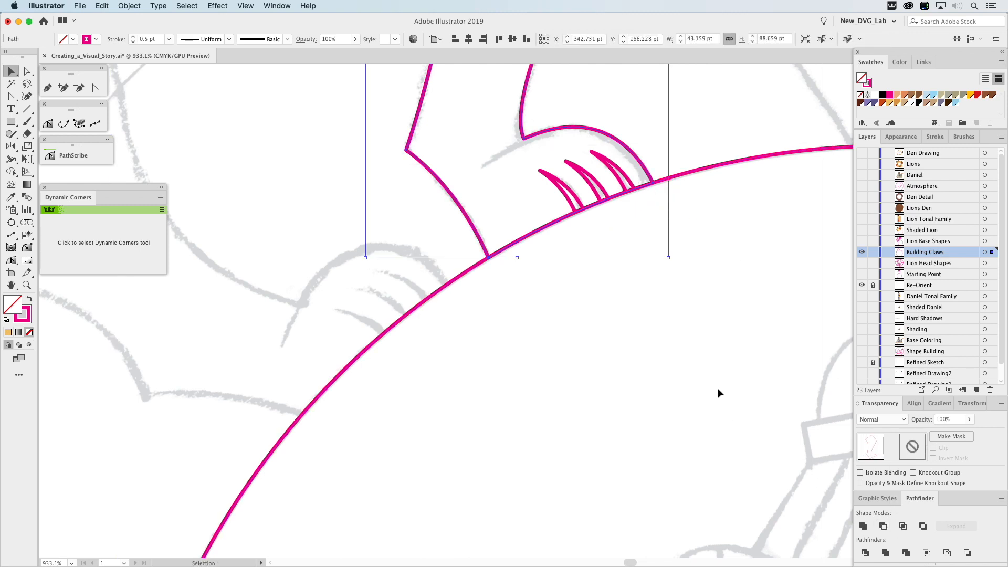
# Hide the Building Claws layer and show the Lion Base Shapes and Lion Tonal Family layers.
pyautogui.press('super+0')
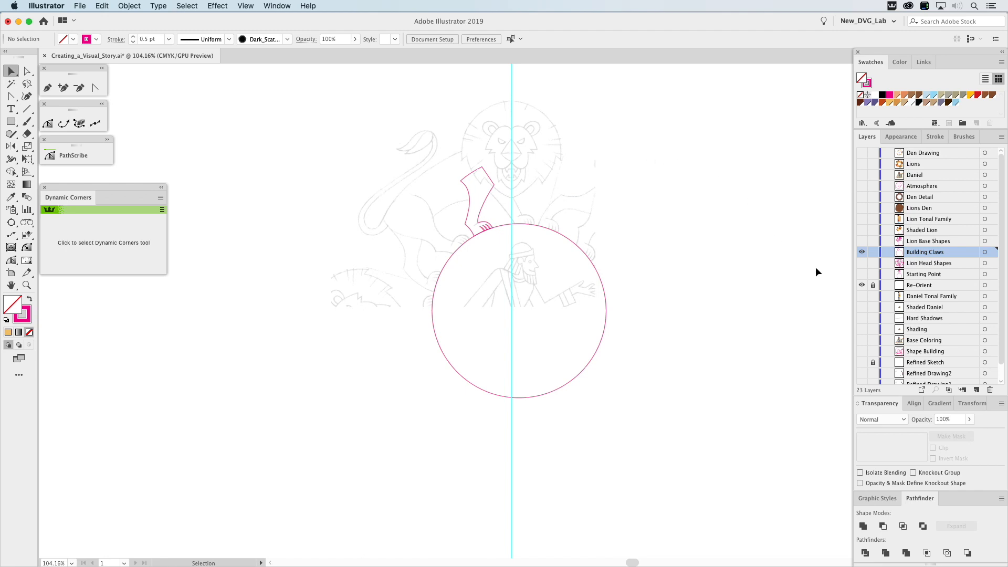
pyautogui.click(862, 252)
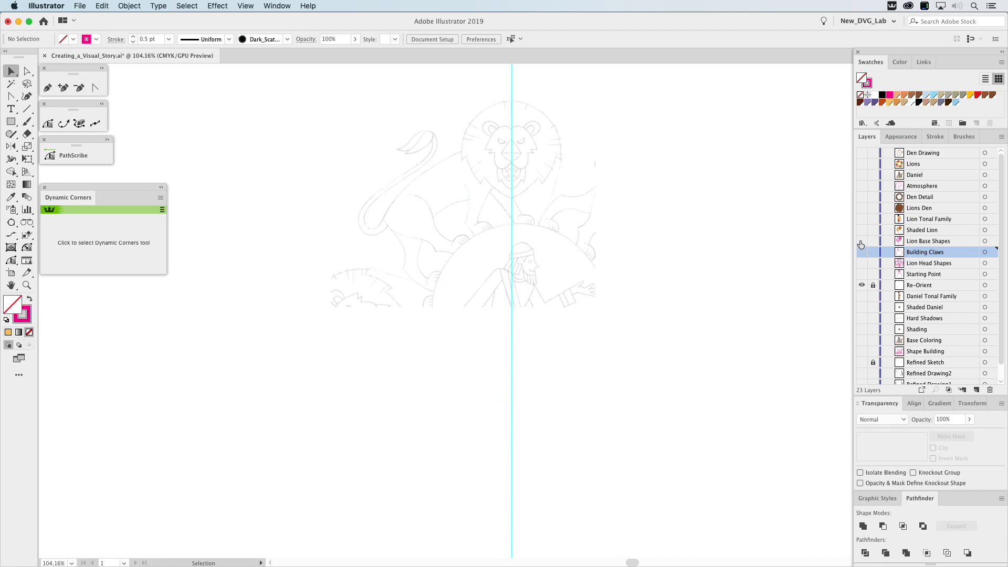
pyautogui.click(862, 242)
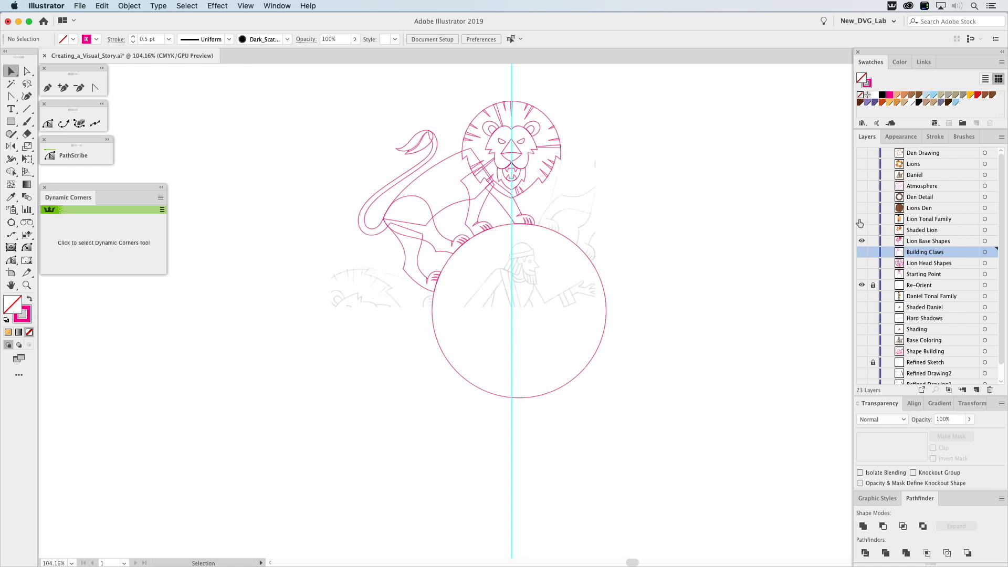
pyautogui.click(862, 219)
pyautogui.press('z')
pyautogui.moveTo(316, 100); pyautogui.dragTo(626, 333)
pyautogui.press('v')
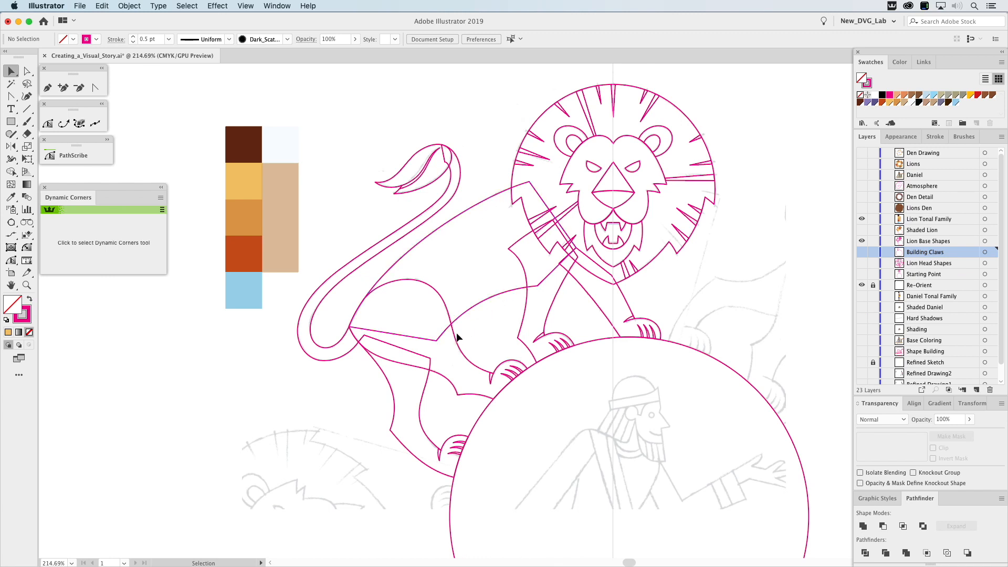
# Fill the lion's body and front legs, and the face shape, with the golden yellow sampled from the color palette.
pyautogui.click(465, 314)
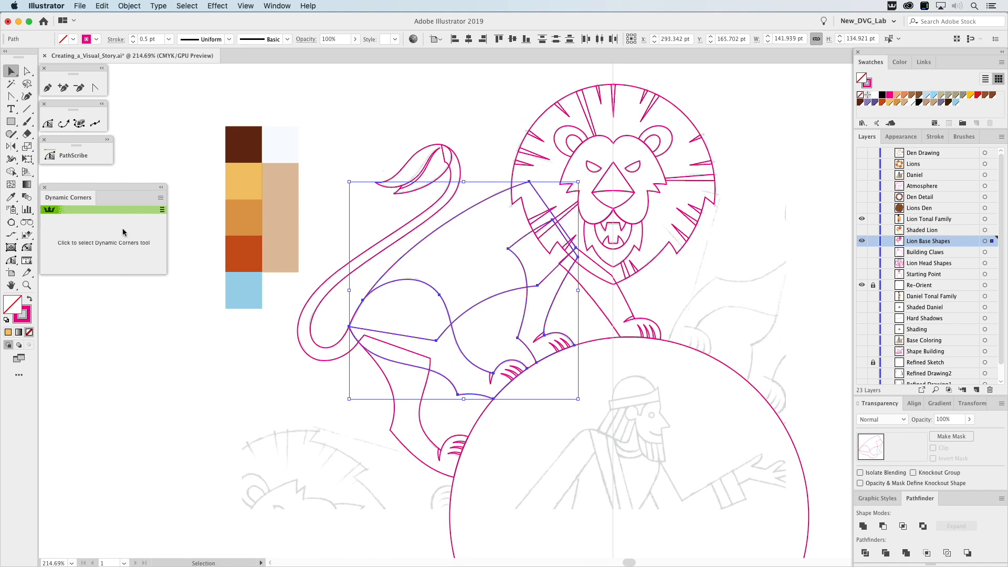
pyautogui.click(11, 197)
pyautogui.click(248, 179)
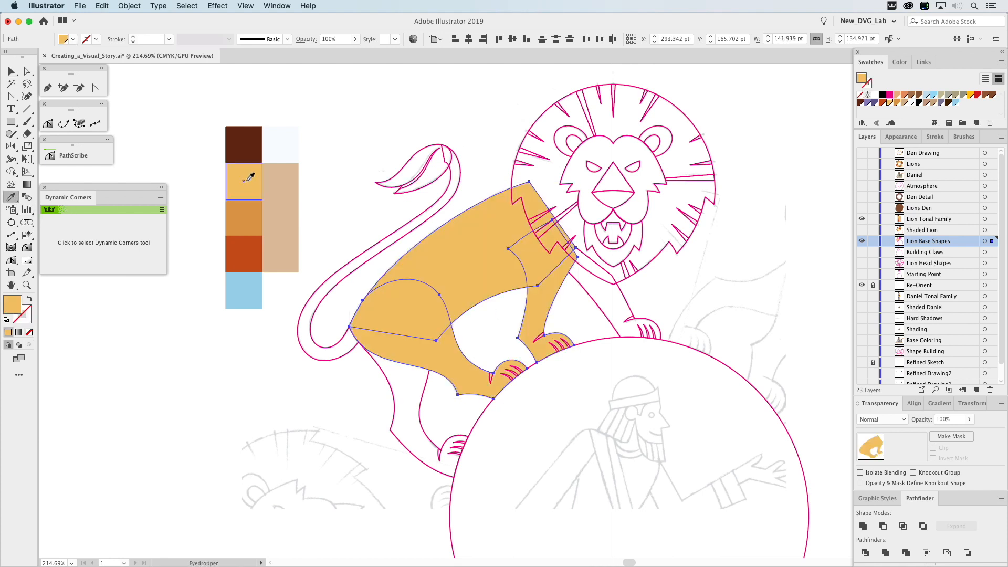
pyautogui.keyDown('super'); pyautogui.click(570, 165); pyautogui.keyUp('super')
pyautogui.keyDown('super'); pyautogui.click(567, 166); pyautogui.keyUp('super')
pyautogui.click(250, 184)
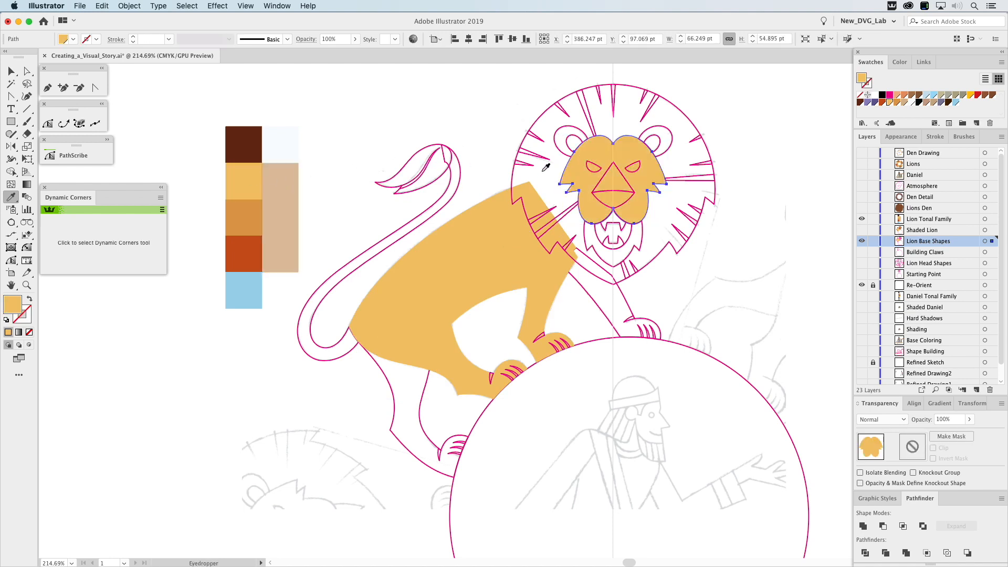
# Fill the lion's chin with the palette's medium orange, and the eyes and open mouth with the dark brown.
pyautogui.keyDown('super'); pyautogui.click(644, 236); pyautogui.keyUp('super')
pyautogui.click(249, 217)
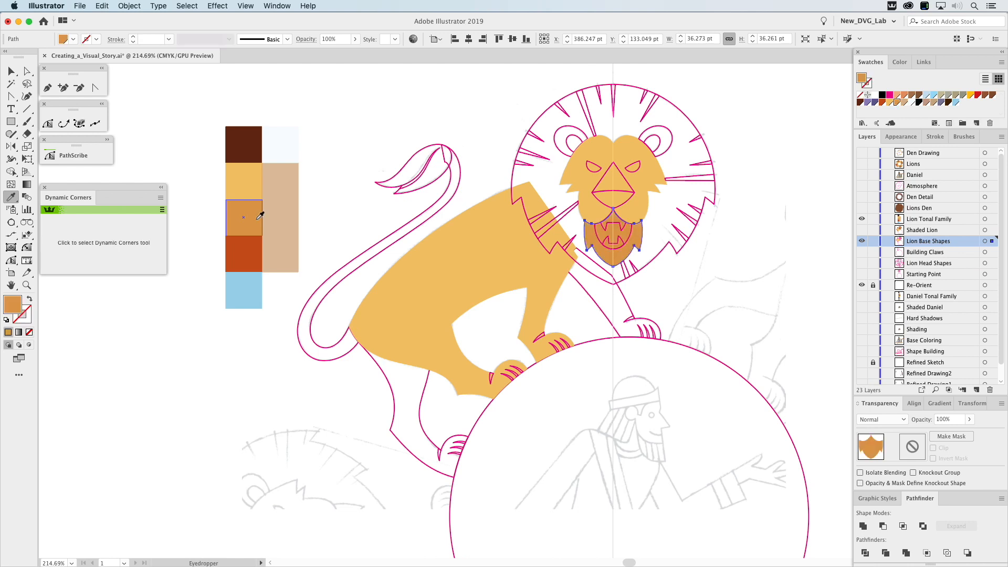
pyautogui.keyDown('super'); pyautogui.click(602, 237); pyautogui.keyUp('super')
pyautogui.click(253, 146)
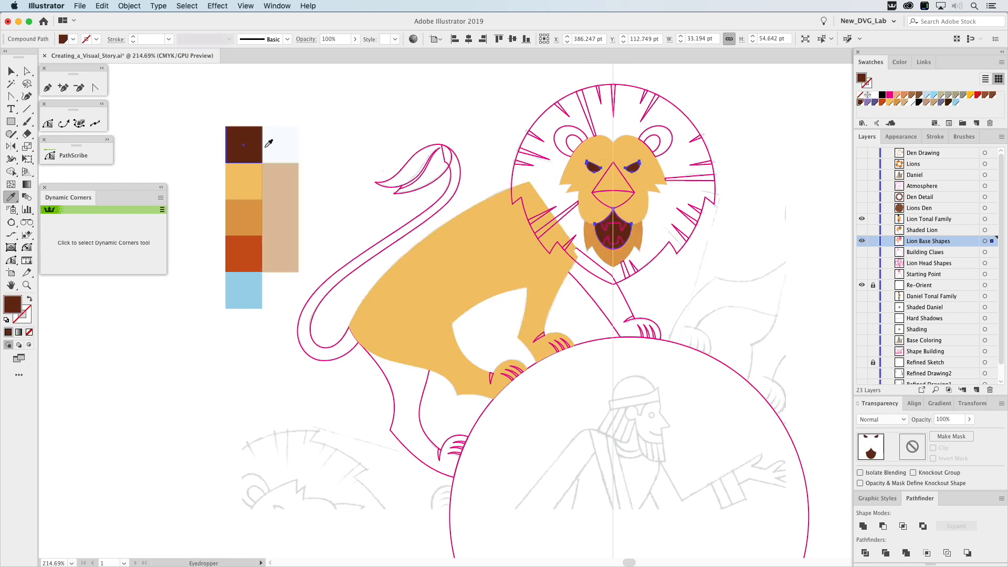
# Fill the upper and lower teeth with white without a stroke, and the nose with the dark brown of the eyes.
pyautogui.keyDown('super'); pyautogui.click(609, 231); pyautogui.keyUp('super')
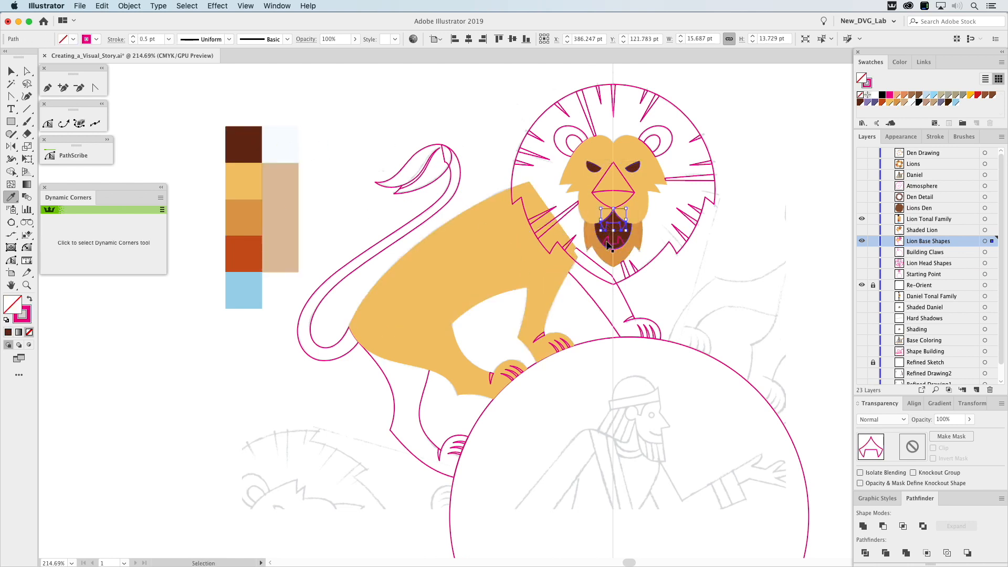
pyautogui.keyDown('super'); pyautogui.click(612, 245); pyautogui.keyUp('super')
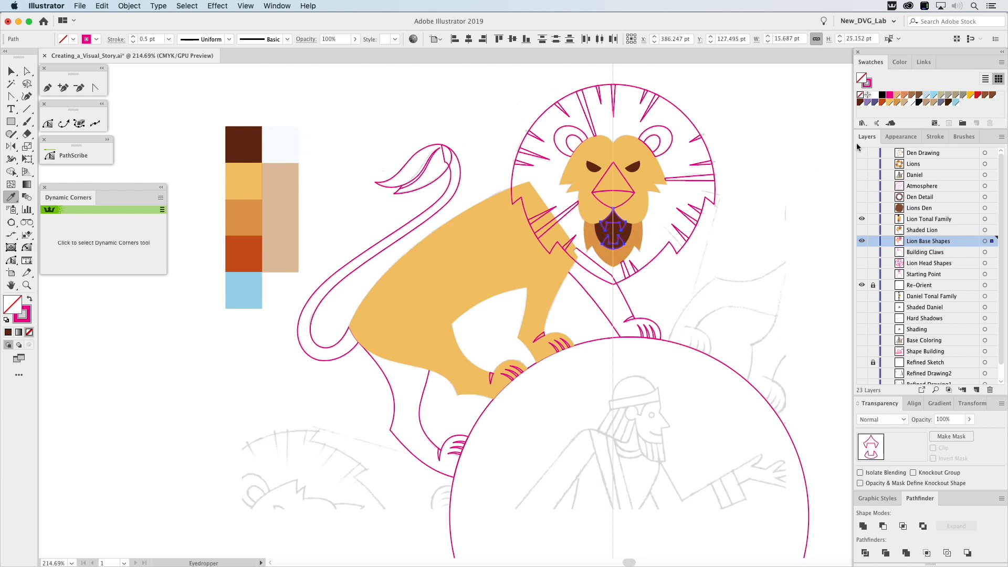
pyautogui.click(875, 95)
pyautogui.hotkey('shift', 'x')
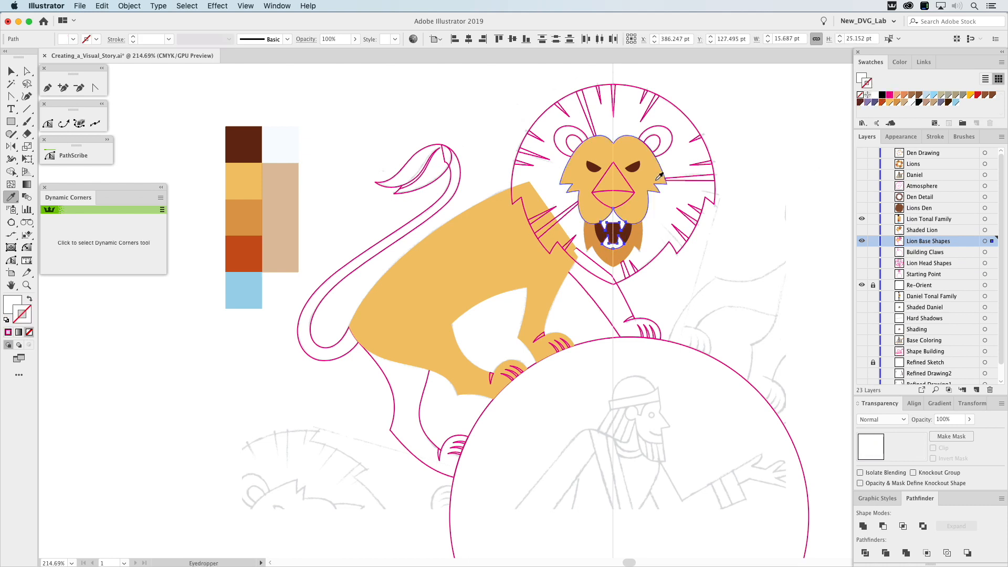
pyautogui.keyDown('super'); pyautogui.click(628, 199); pyautogui.keyUp('super')
pyautogui.click(637, 166)
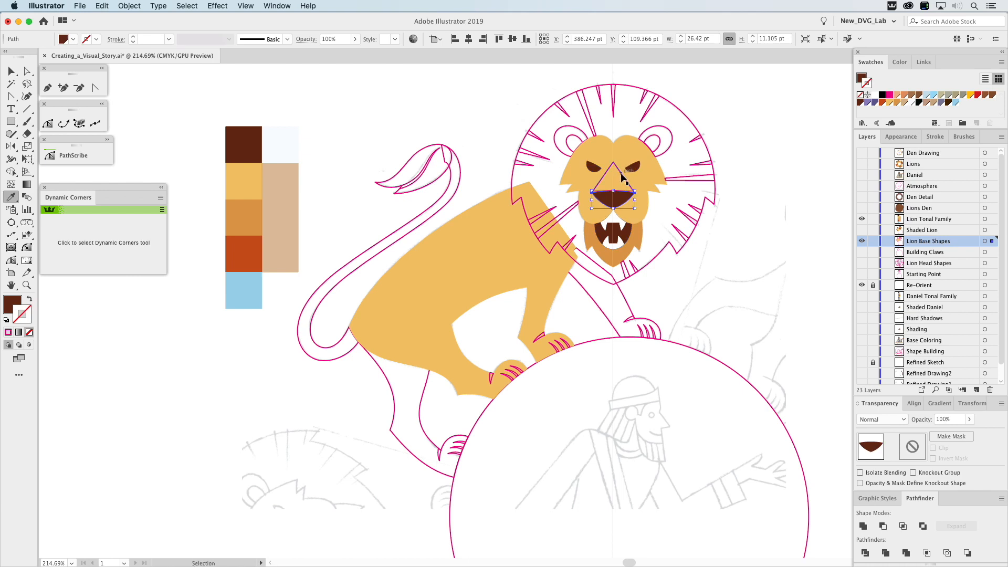
# Fill the triangular nose bridge with the face's golden yellow at a 65% tint.
pyautogui.keyDown('super'); pyautogui.click(621, 173); pyautogui.keyUp('super')
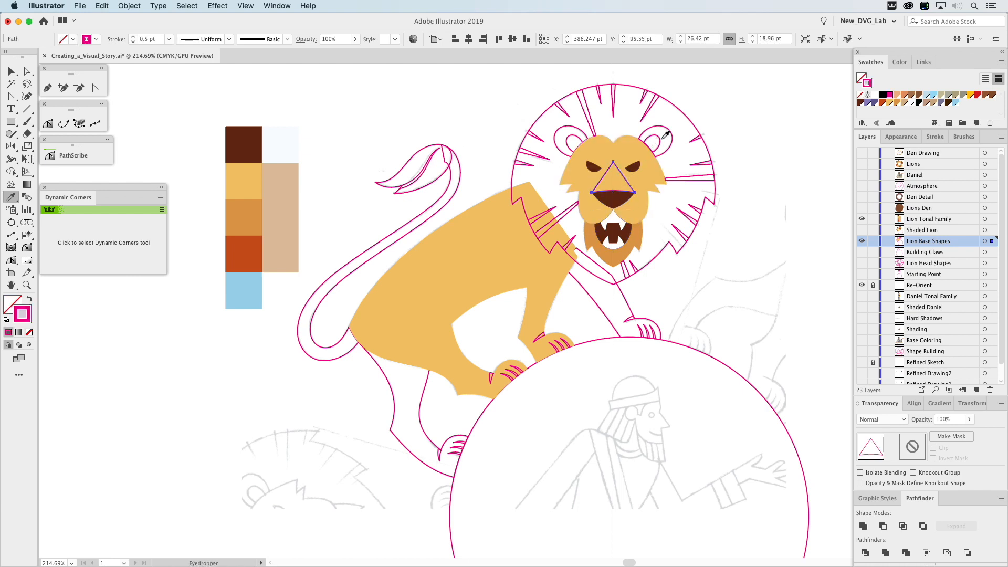
pyautogui.click(637, 146)
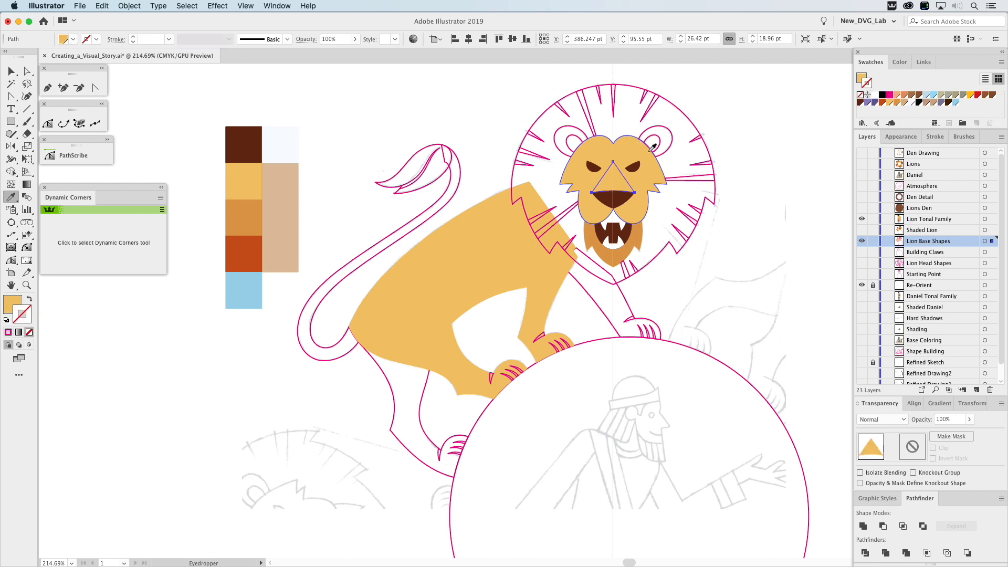
pyautogui.click(901, 63)
pyautogui.click(931, 53)
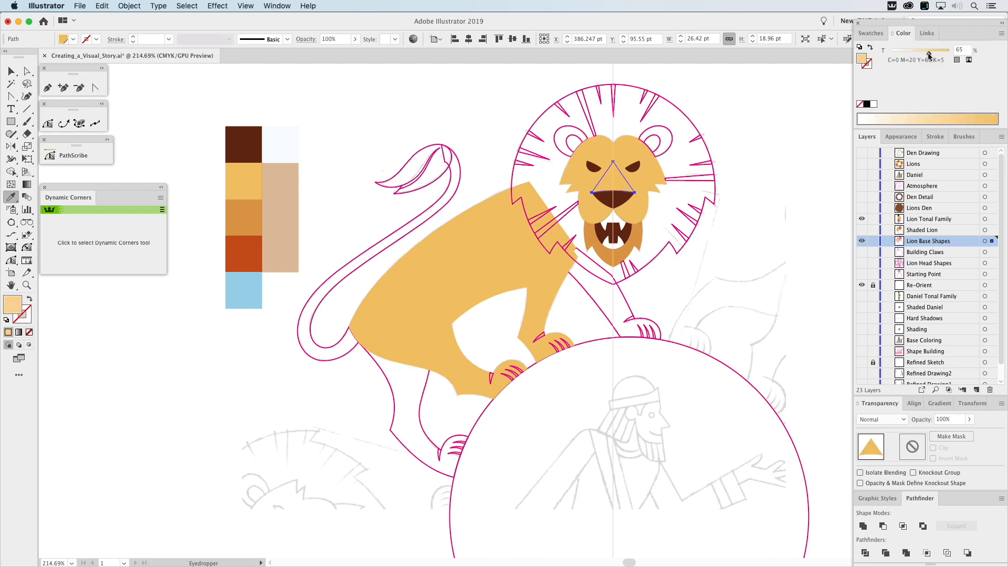
pyautogui.keyDown('super'); pyautogui.click(737, 151); pyautogui.keyUp('super')
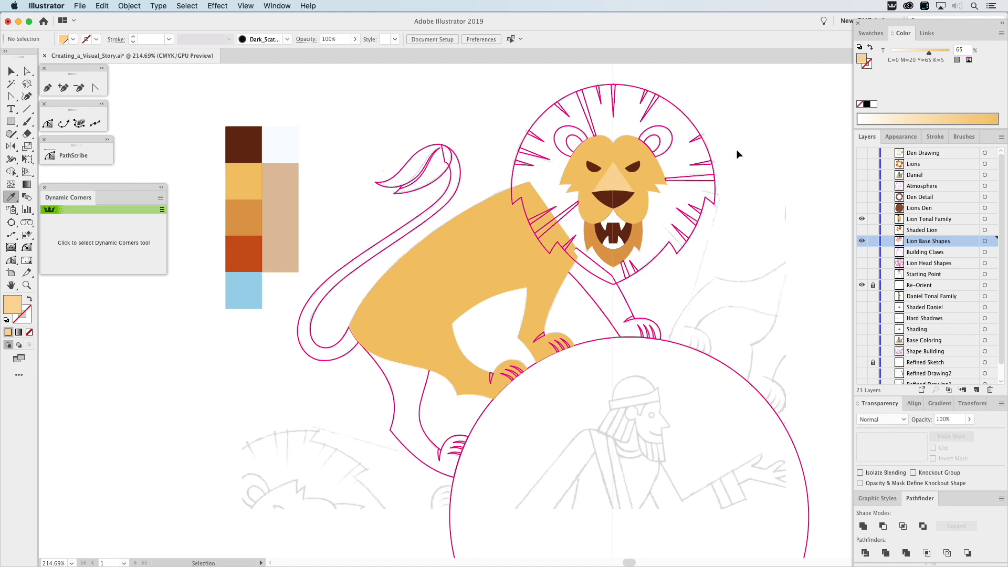
# Fill both outer ears with the chin's orange and both inner ears with the palette's tan Multiply shading color.
pyautogui.keyDown('super'); pyautogui.click(585, 133); pyautogui.keyUp('super')
pyautogui.keyDown('shift'); pyautogui.keyDown('super'); pyautogui.click(670, 132); pyautogui.keyUp('super'); pyautogui.keyUp('shift')
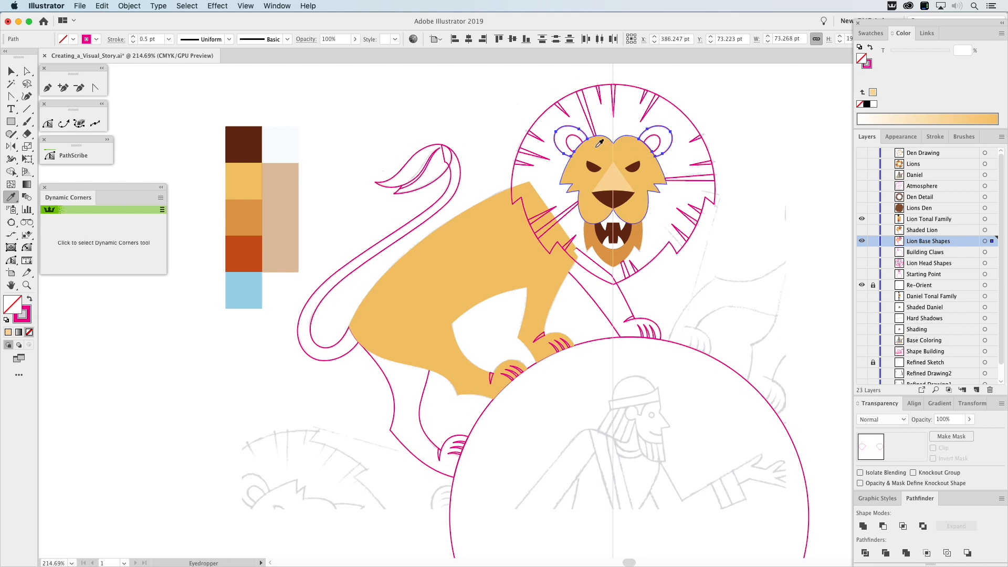
pyautogui.click(593, 236)
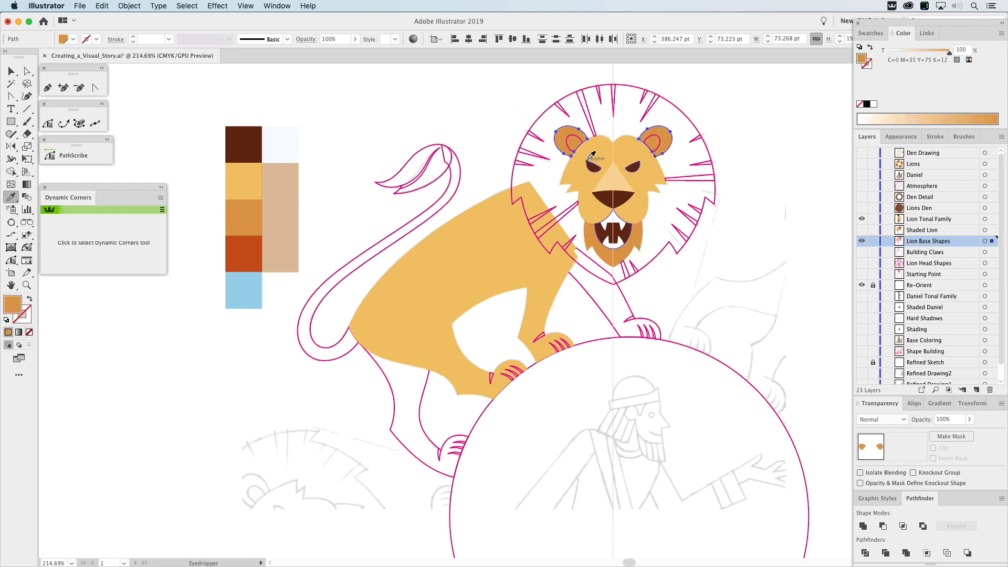
pyautogui.press('super+z')
pyautogui.keyDown('shift'); pyautogui.keyDown('super'); pyautogui.click(653, 139); pyautogui.keyUp('super'); pyautogui.keyUp('shift')
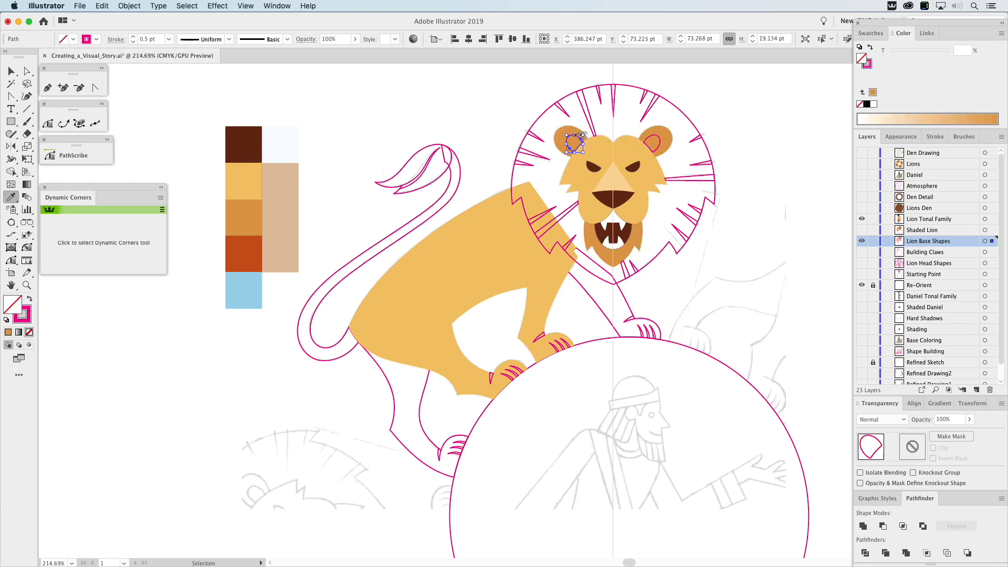
pyautogui.keyDown('shift'); pyautogui.keyDown('super'); pyautogui.click(653, 137); pyautogui.keyUp('super'); pyautogui.keyUp('shift')
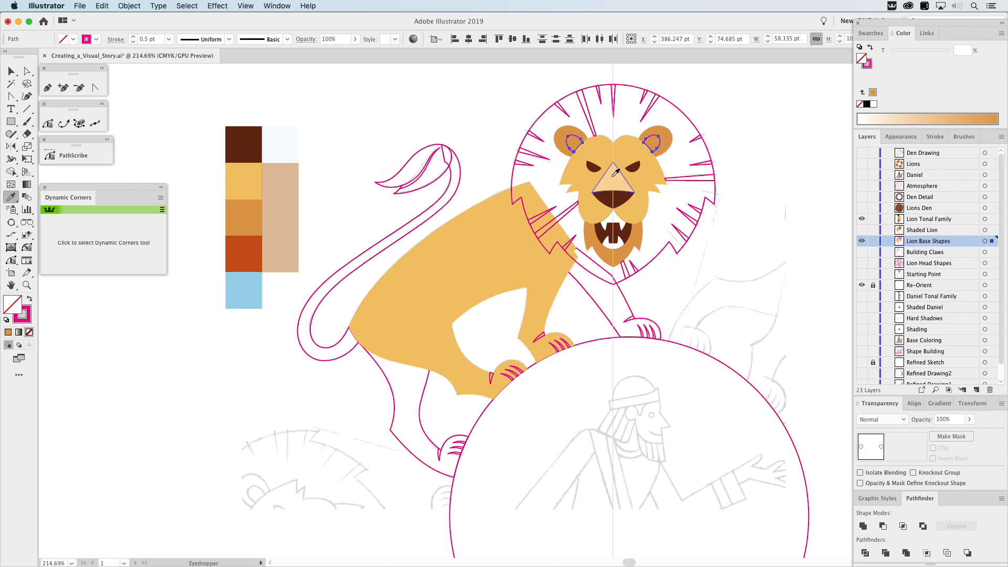
pyautogui.keyDown('super'); pyautogui.click(291, 180); pyautogui.keyUp('super')
pyautogui.keyDown('super'); pyautogui.click(346, 120); pyautogui.keyUp('super')
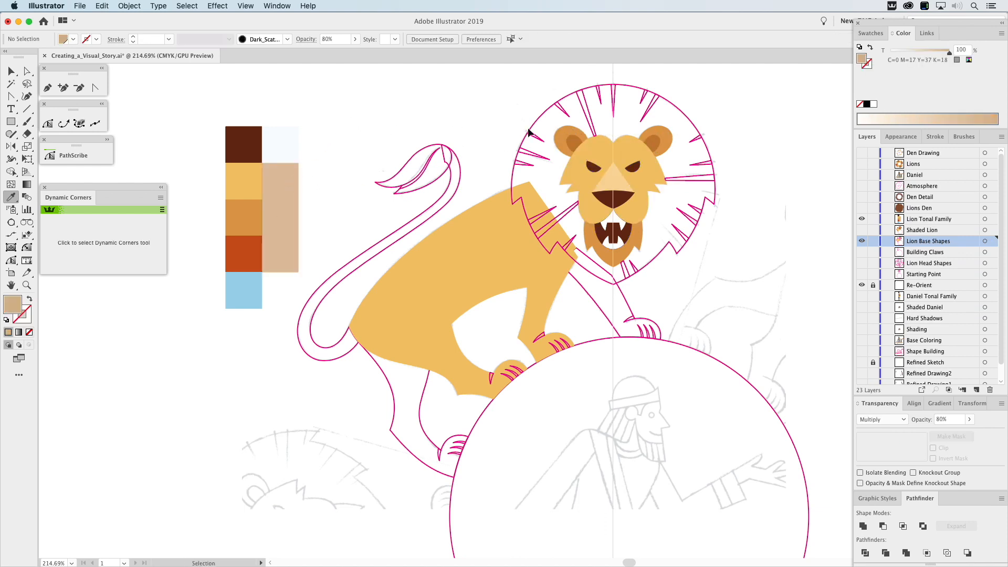
# Fill the mane with the palette's rust red and its hair streaks with the tan Multiply shading color.
pyautogui.keyDown('super'); pyautogui.click(541, 116); pyautogui.keyUp('super')
pyautogui.click(239, 251)
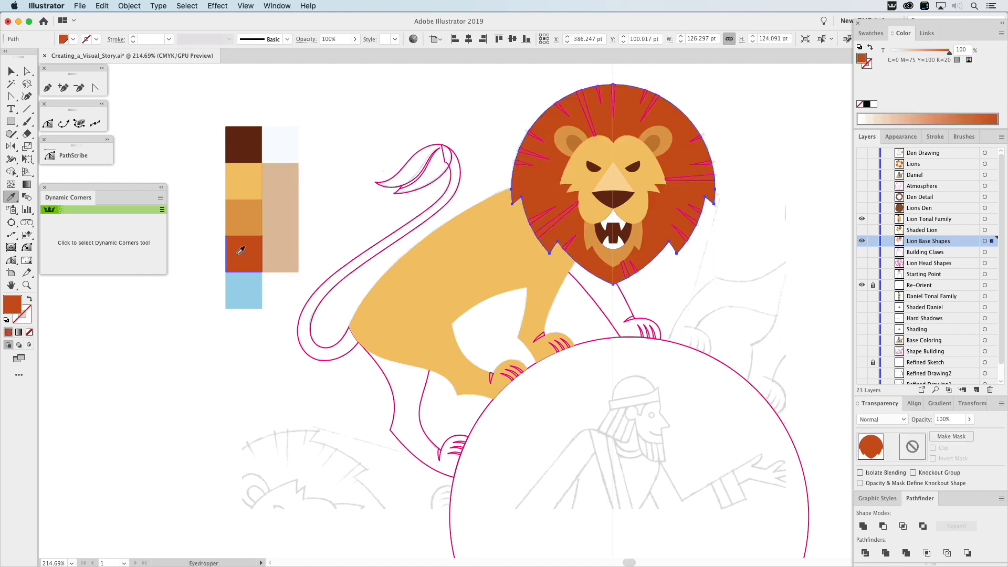
pyautogui.keyDown('super'); pyautogui.click(531, 168); pyautogui.keyUp('super')
pyautogui.click(284, 244)
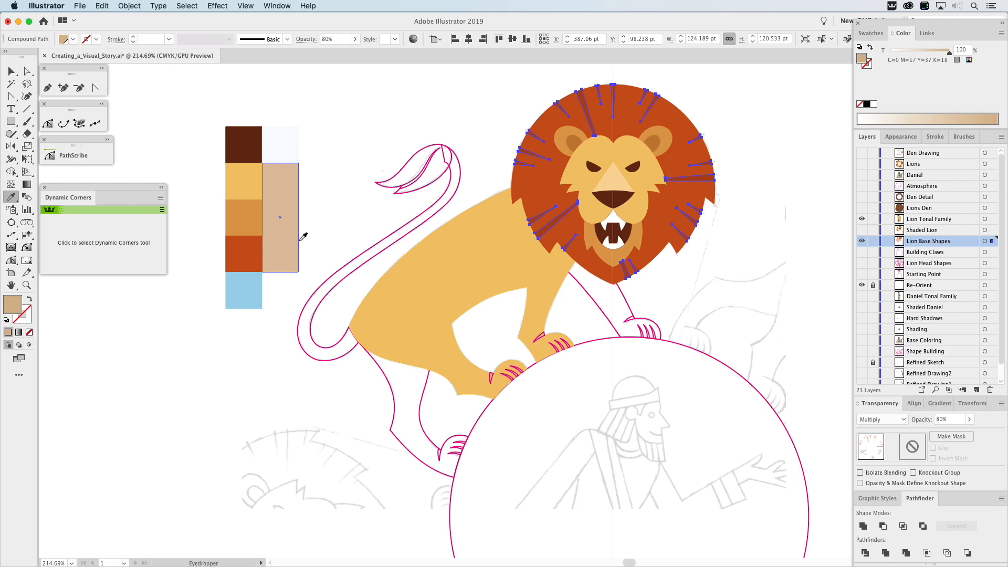
pyautogui.keyDown('super'); pyautogui.click(338, 117); pyautogui.keyUp('super')
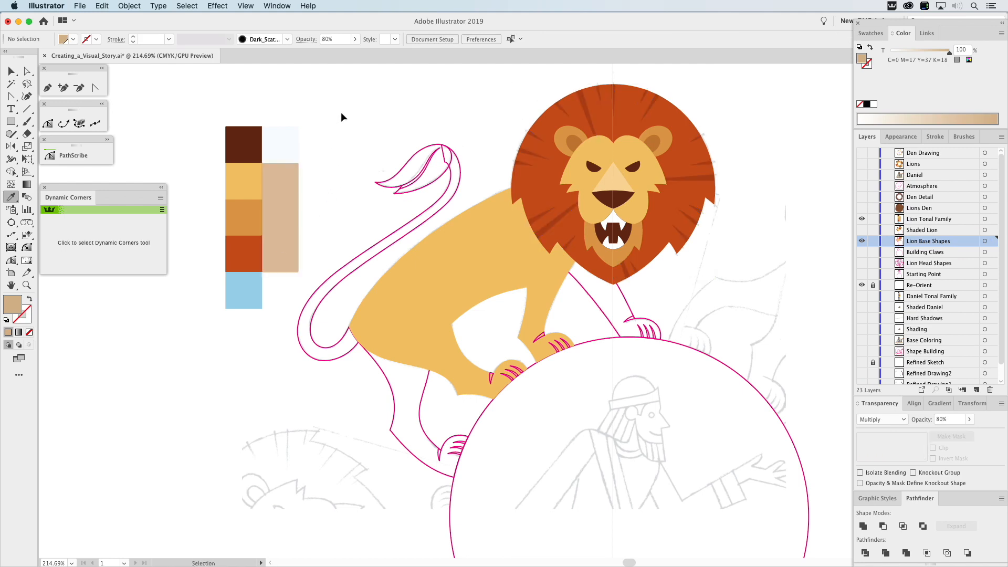
# Fill the far front leg, the far hind leg and the tail with the palette's medium orange.
pyautogui.keyDown('super'); pyautogui.click(588, 294); pyautogui.keyUp('super')
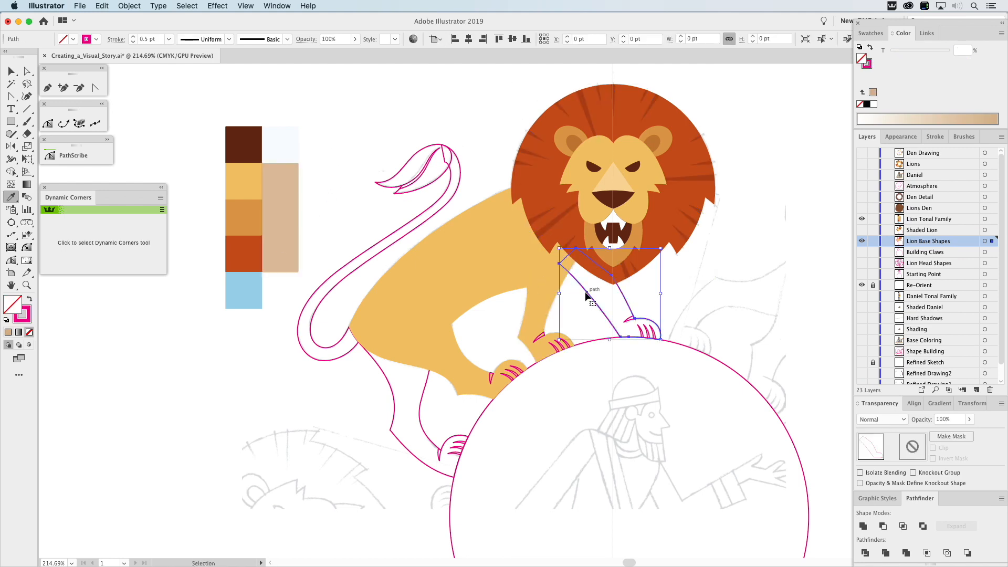
pyautogui.click(256, 218)
pyautogui.keyDown('super'); pyautogui.click(406, 361); pyautogui.keyUp('super')
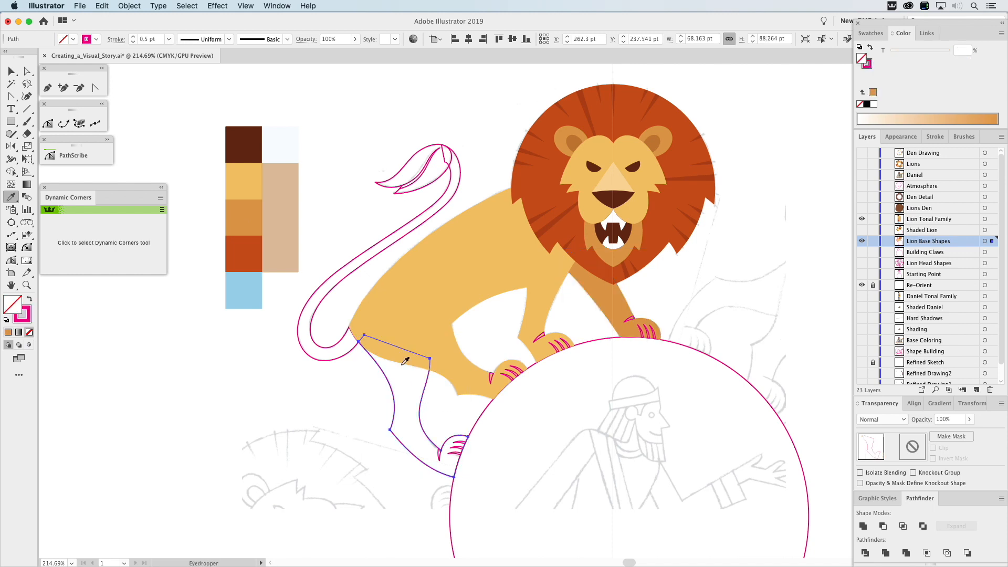
pyautogui.click(259, 219)
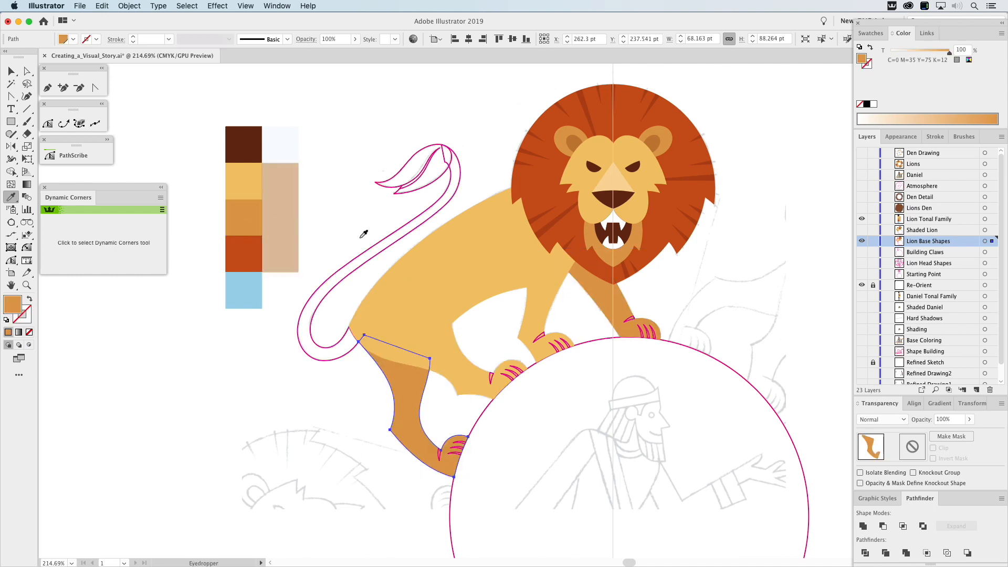
pyautogui.keyDown('super'); pyautogui.click(409, 233); pyautogui.keyUp('super')
pyautogui.click(409, 400)
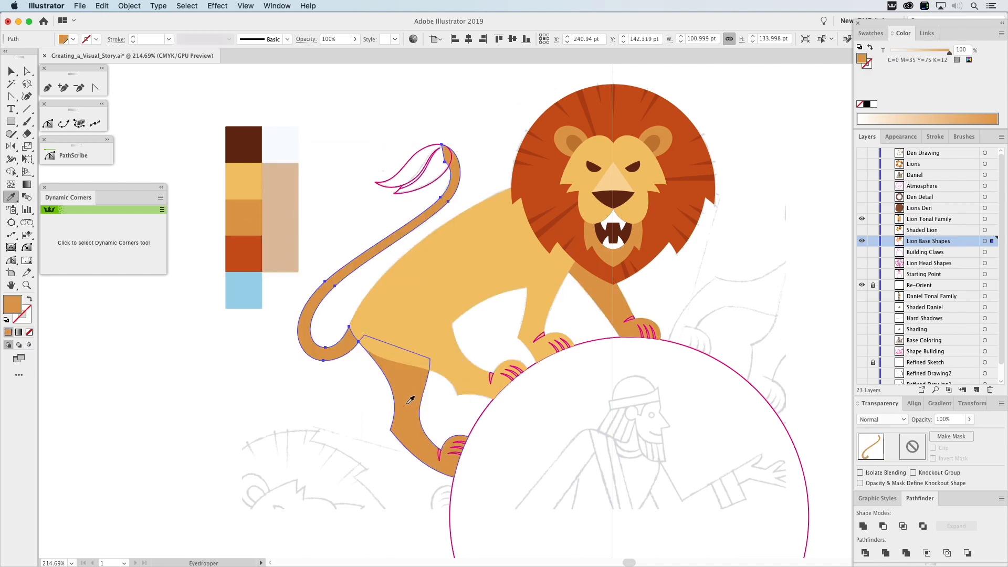
# Fill the tail tuft with the mane's rust red and its inner streak with the mane streaks' tan Multiply shading.
pyautogui.keyDown('super'); pyautogui.click(435, 181); pyautogui.keyUp('super')
pyautogui.click(515, 175)
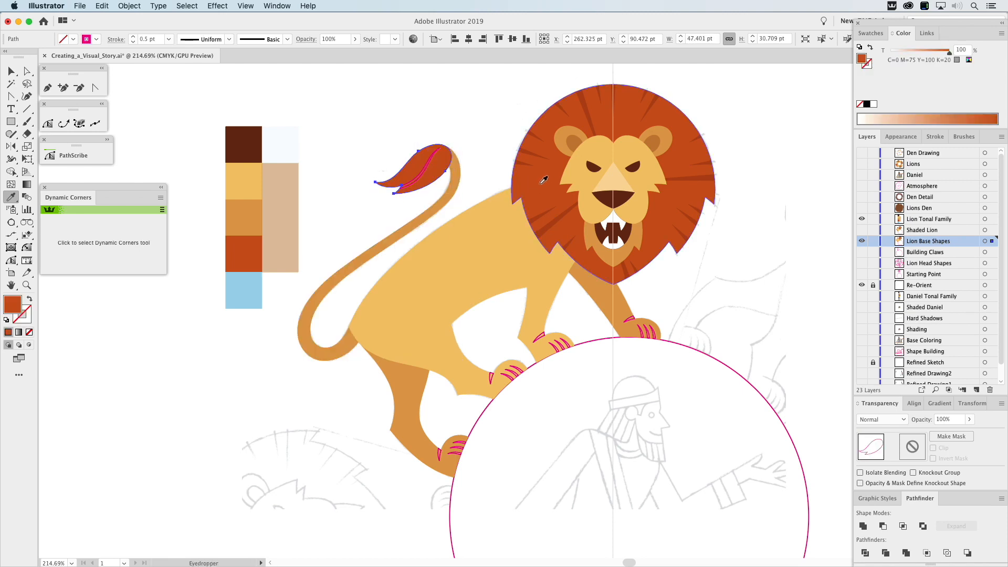
pyautogui.keyDown('super'); pyautogui.click(427, 166); pyautogui.keyUp('super')
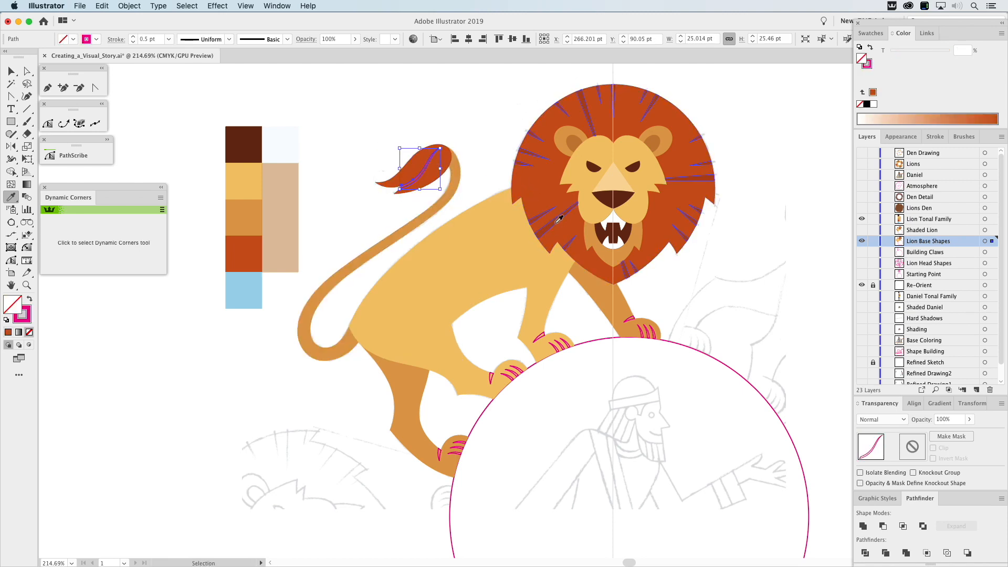
pyautogui.click(540, 218)
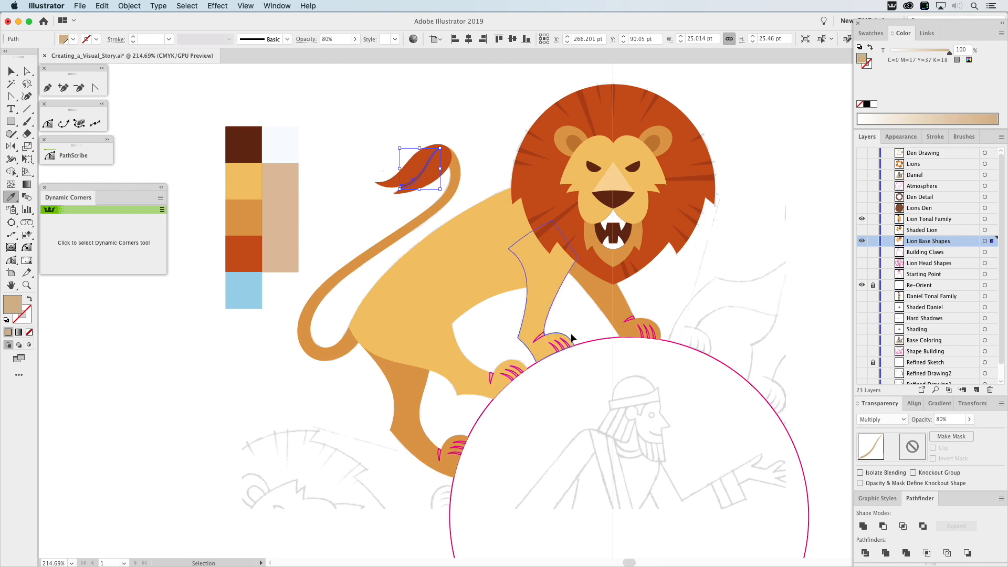
# Fill the claw lines on both far paws with the palette's tan Multiply shading color and set their opacity to 85%.
pyautogui.keyDown('super'); pyautogui.click(629, 321); pyautogui.keyUp('super')
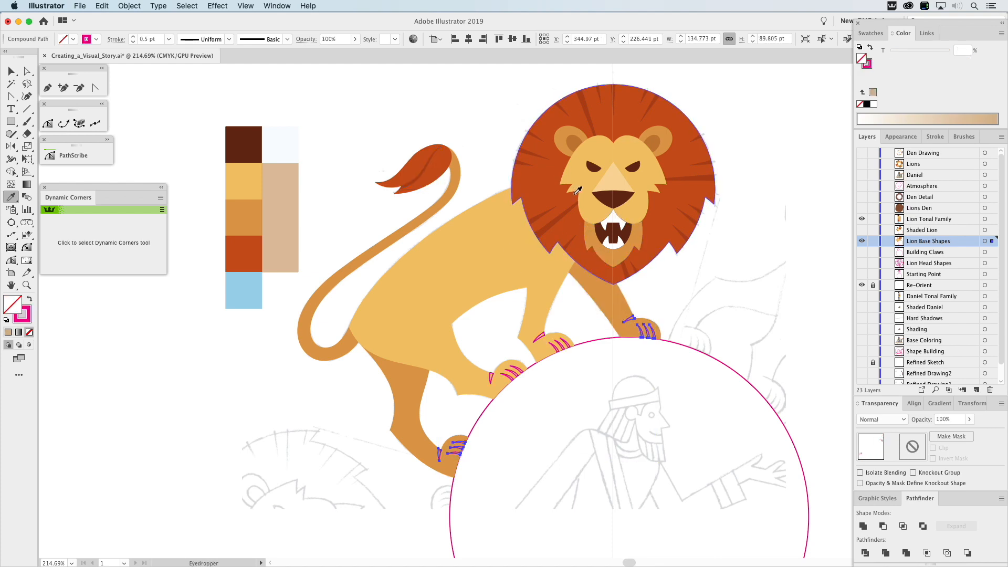
pyautogui.click(286, 251)
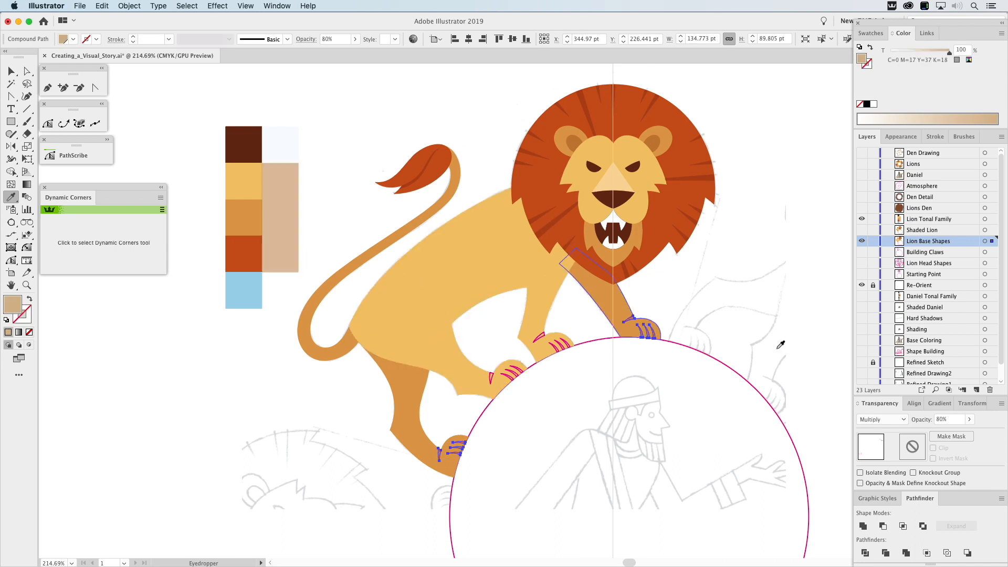
pyautogui.click(942, 420)
pyautogui.write('8')
pyautogui.press('Return')
pyautogui.press('v')
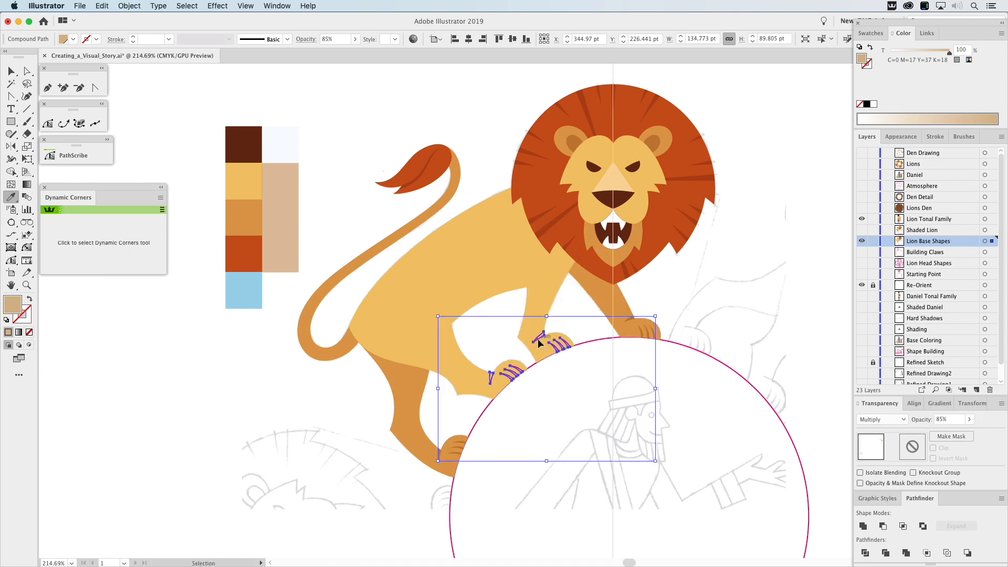
# Apply the far paws' tan Multiply claw shading to the claw lines on both near paws.
pyautogui.click(539, 338)
pyautogui.press('i')
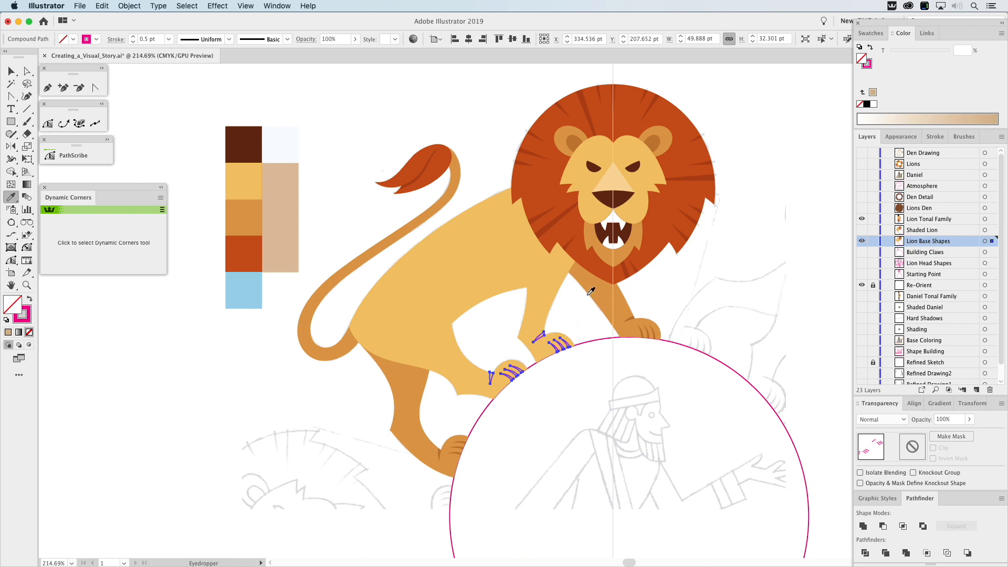
pyautogui.click(627, 304)
pyautogui.press('v')
pyautogui.click(667, 281)
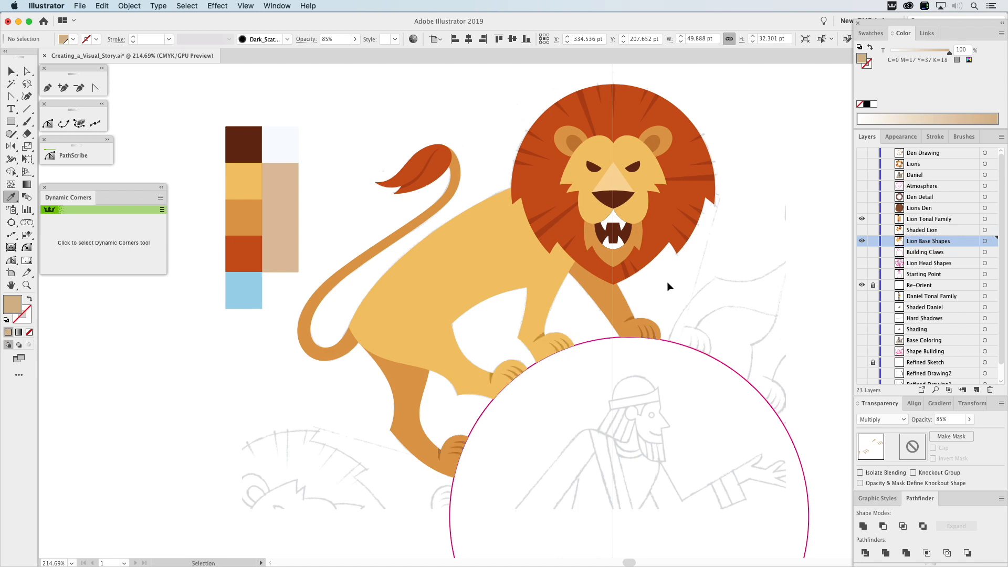
# Hide the Re-Orient, Lion Base Shapes and Lion Tonal Family layers and show the Shaded Lion layer instead.
pyautogui.hscroll(5, 682, 268)
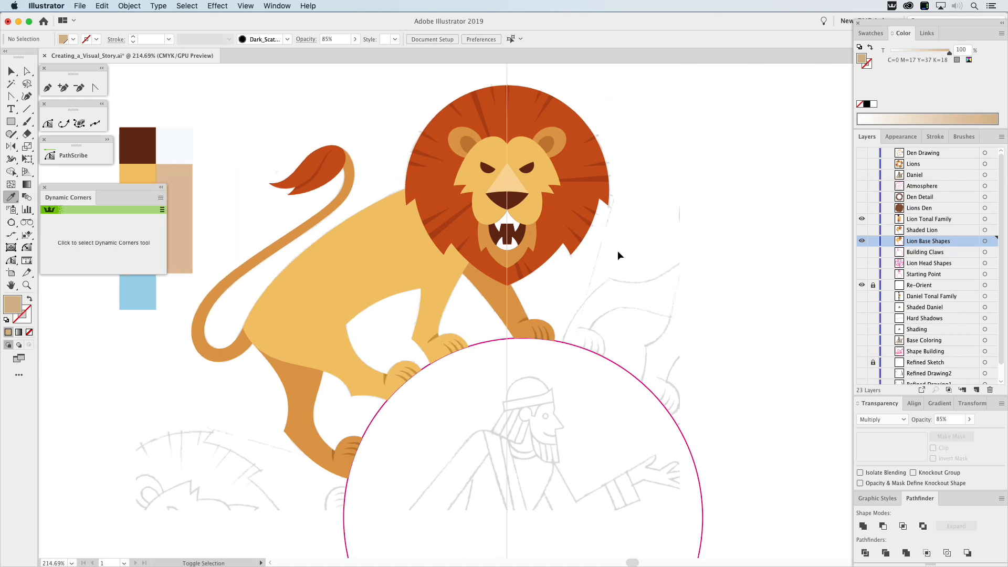
pyautogui.press('super+0')
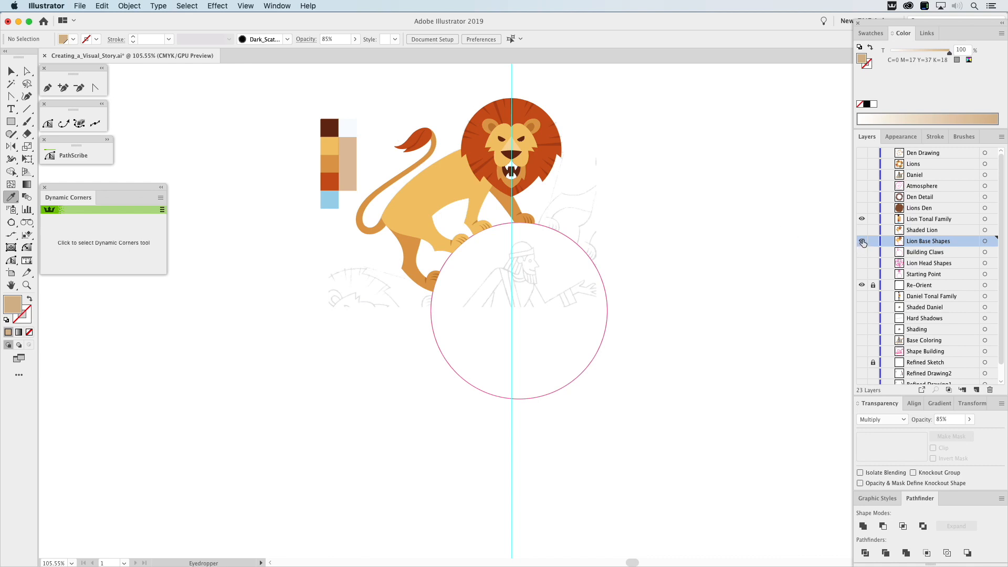
pyautogui.press('z')
pyautogui.moveTo(307, 82); pyautogui.dragTo(645, 314)
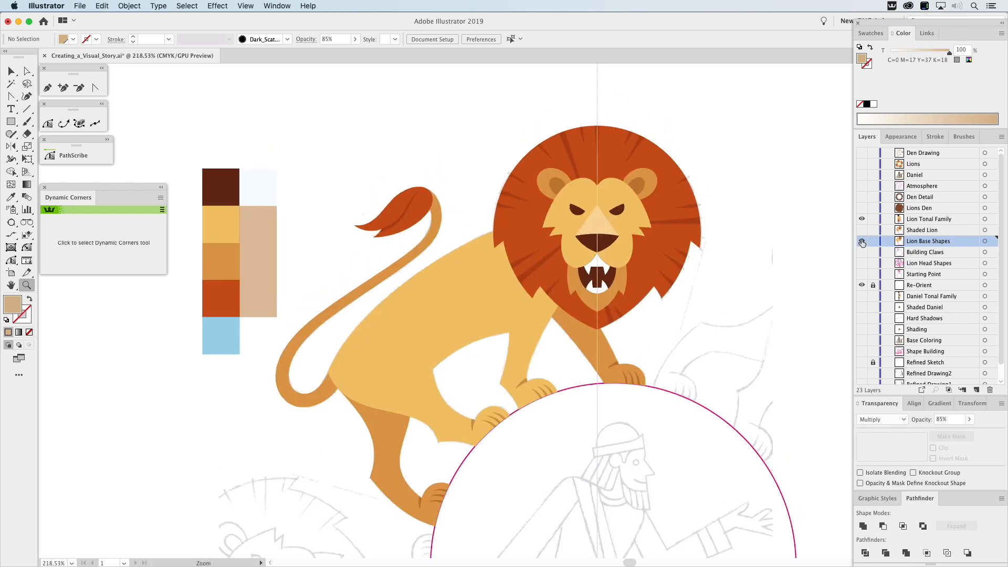
pyautogui.click(862, 286)
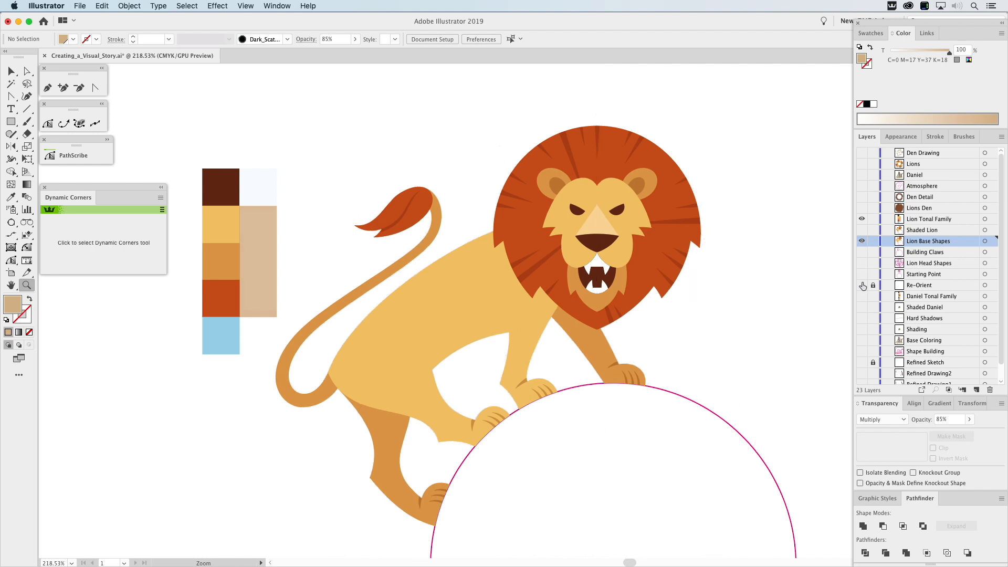
pyautogui.click(862, 241)
pyautogui.click(863, 230)
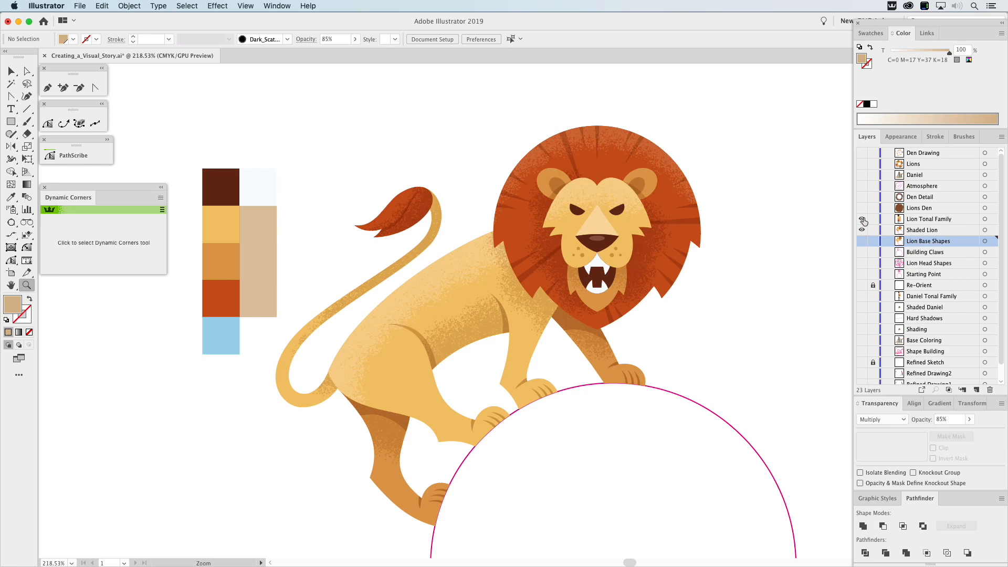
pyautogui.click(861, 220)
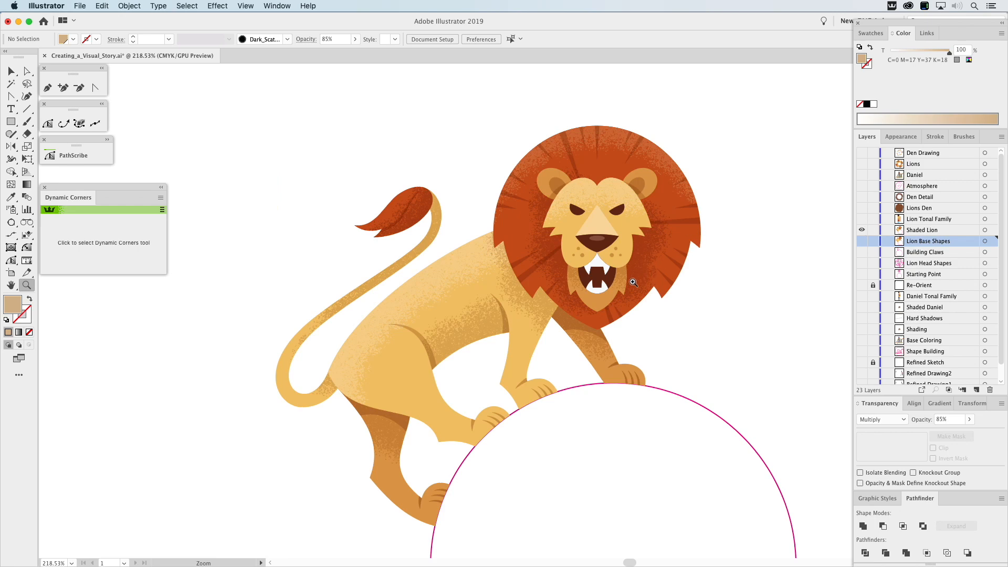
# Enlarge the magenta circle from its center to about 577 pt across so it encloses the whole lion.
pyautogui.keyDown('alt'); pyautogui.click(604, 282); pyautogui.keyUp('alt')
pyautogui.keyDown('alt'); pyautogui.click(595, 292); pyautogui.keyUp('alt')
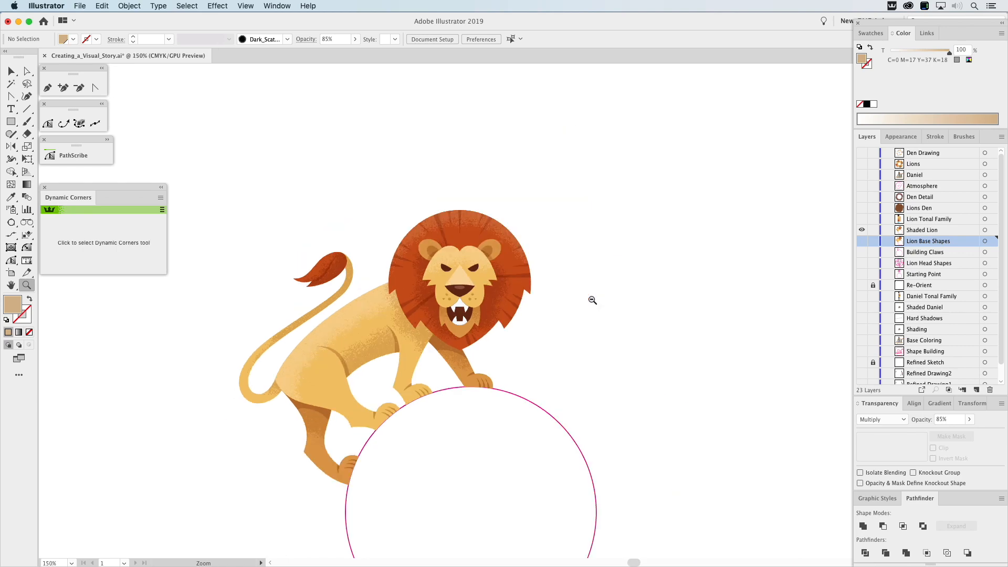
pyautogui.moveTo(568, 318); pyautogui.dragTo(604, 269)
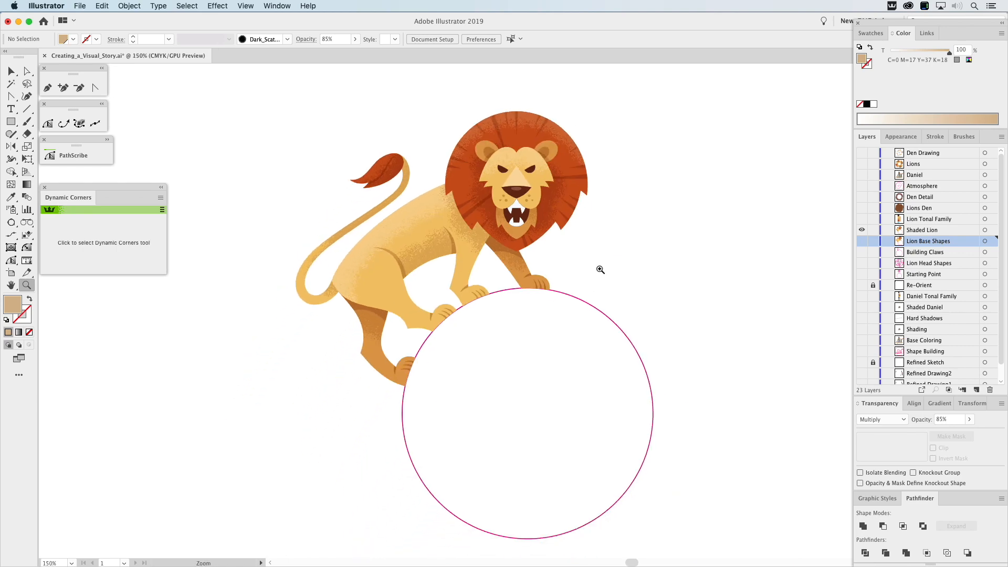
pyautogui.press('v')
pyautogui.click(625, 339)
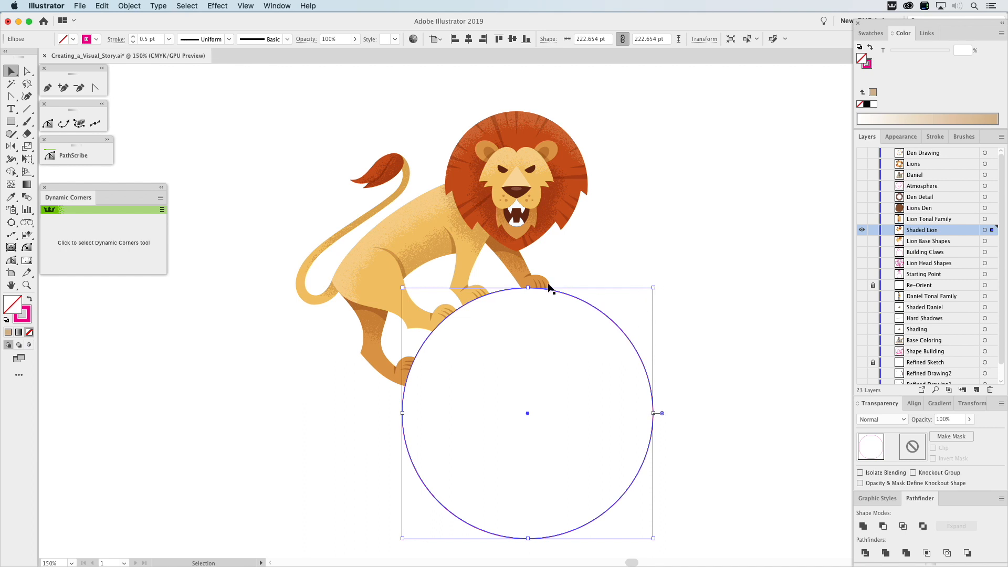
pyautogui.moveTo(528, 288); pyautogui.dragTo(528, 88)
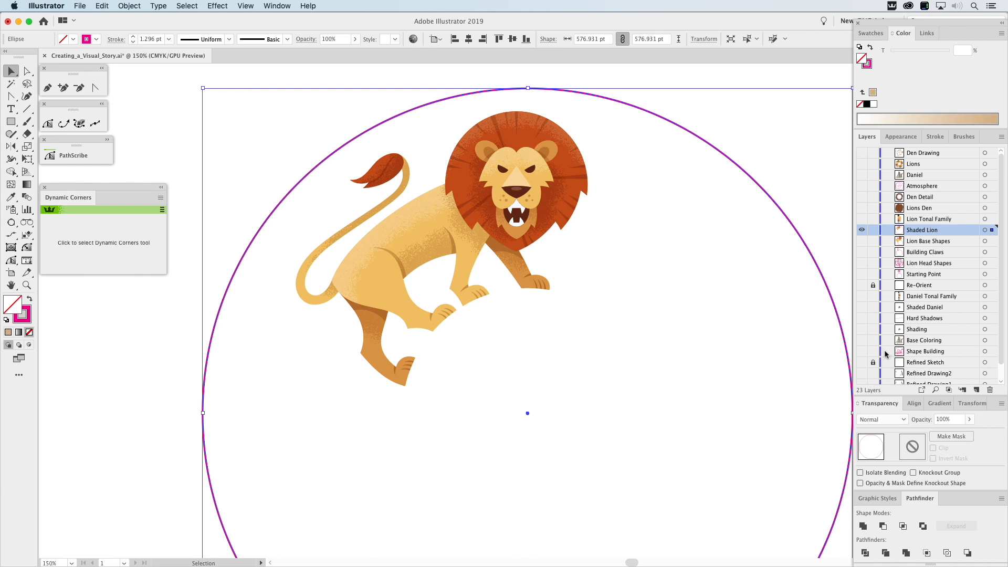
# Show the Refined Sketch layer and rotate the lion together with the circle counterclockwise to match the upper-left sketched lion.
pyautogui.click(862, 363)
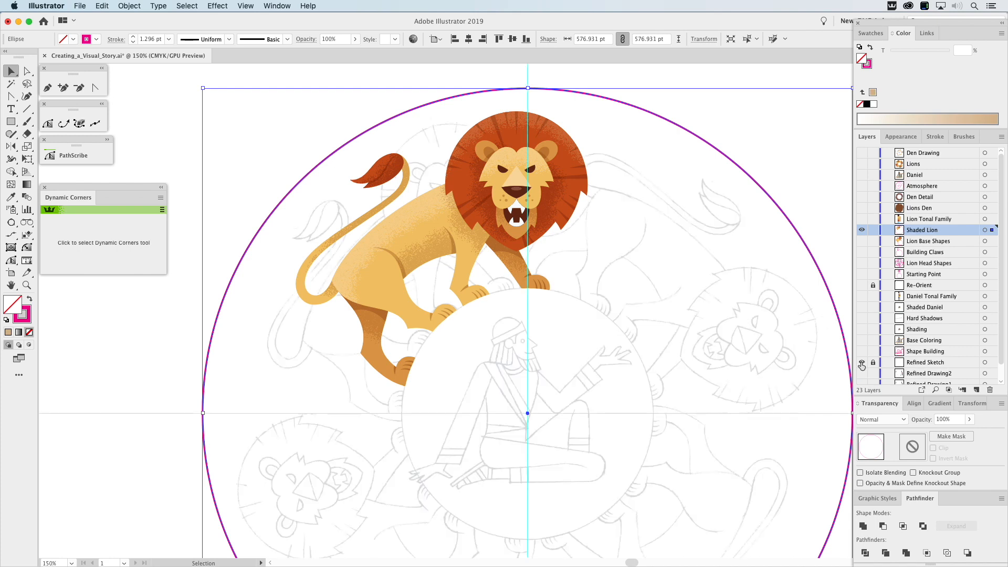
pyautogui.moveTo(651, 96); pyautogui.dragTo(291, 450)
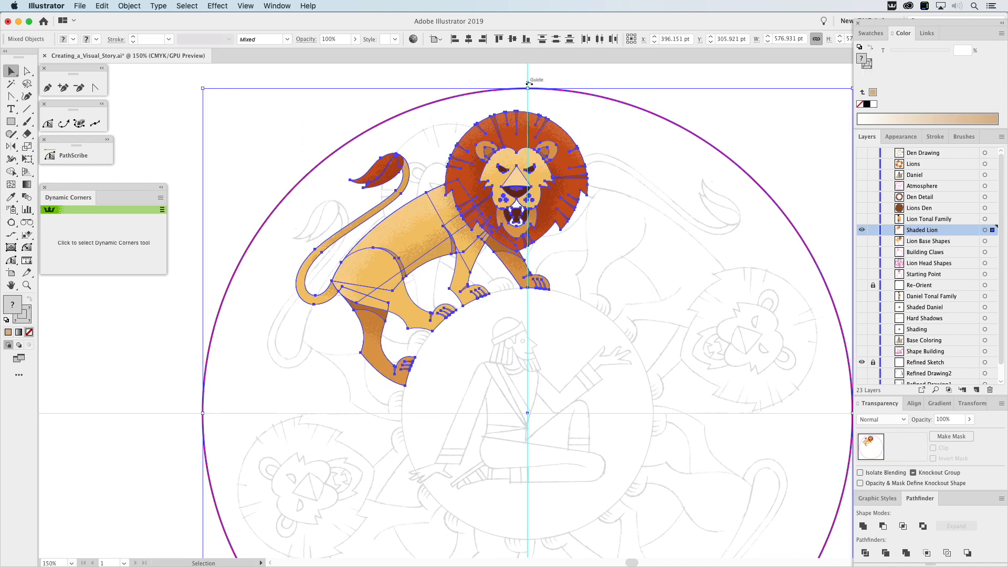
pyautogui.moveTo(531, 81); pyautogui.dragTo(449, 139)
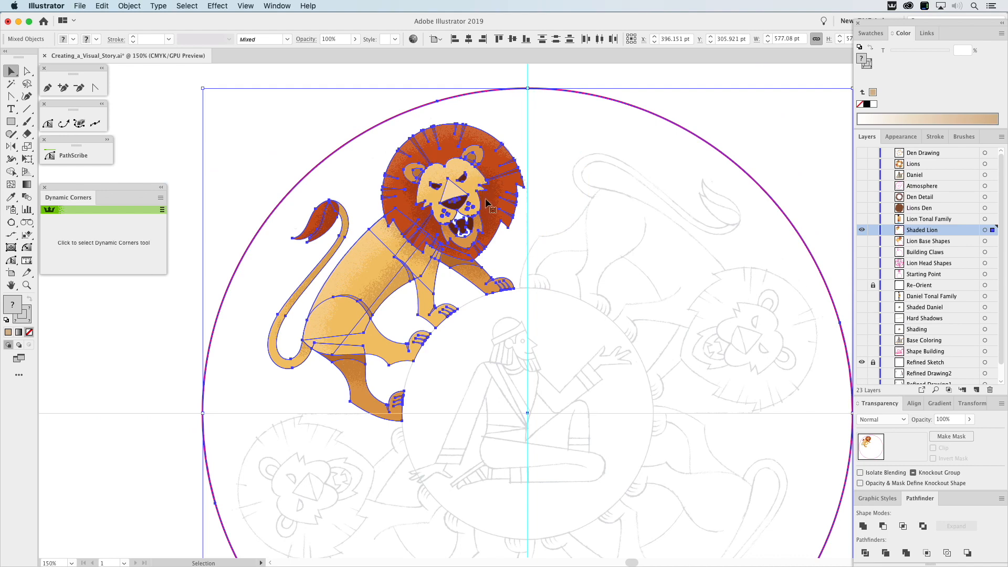
# Rotate a copy of the lion and circle by 270° about the circle's center, and repeat the rotation to place a third lion.
pyautogui.press('super+0')
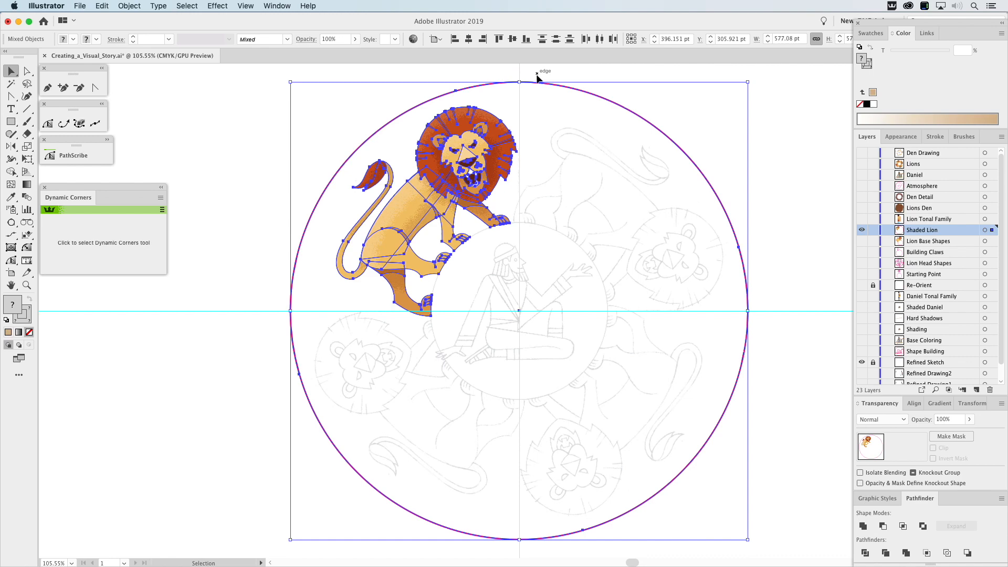
pyautogui.moveTo(519, 79); pyautogui.dragTo(806, 370)
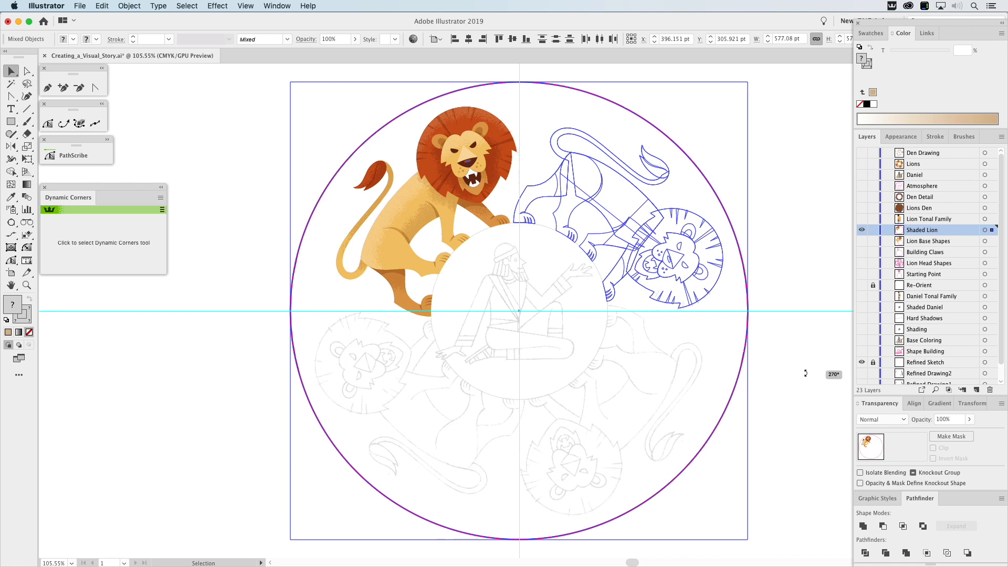
pyautogui.moveTo(806, 370); pyautogui.dragTo(805, 372)
pyautogui.press('super')
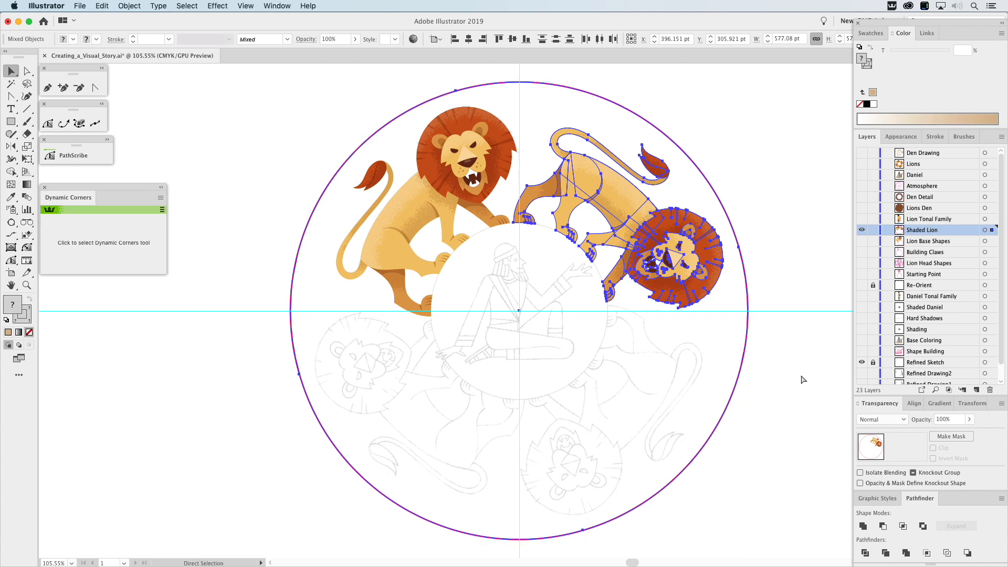
pyautogui.press('super+d')
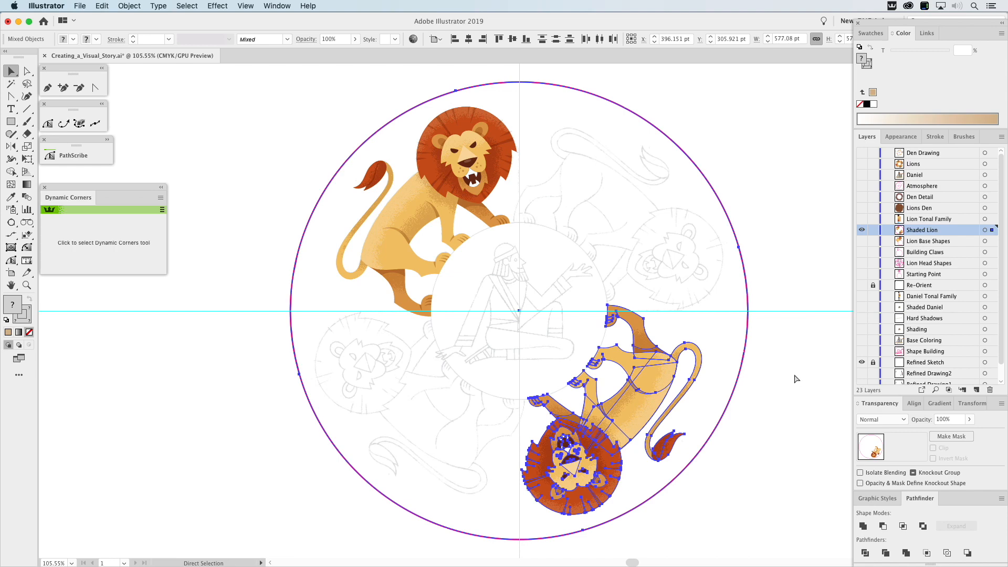
pyautogui.press('super+f')
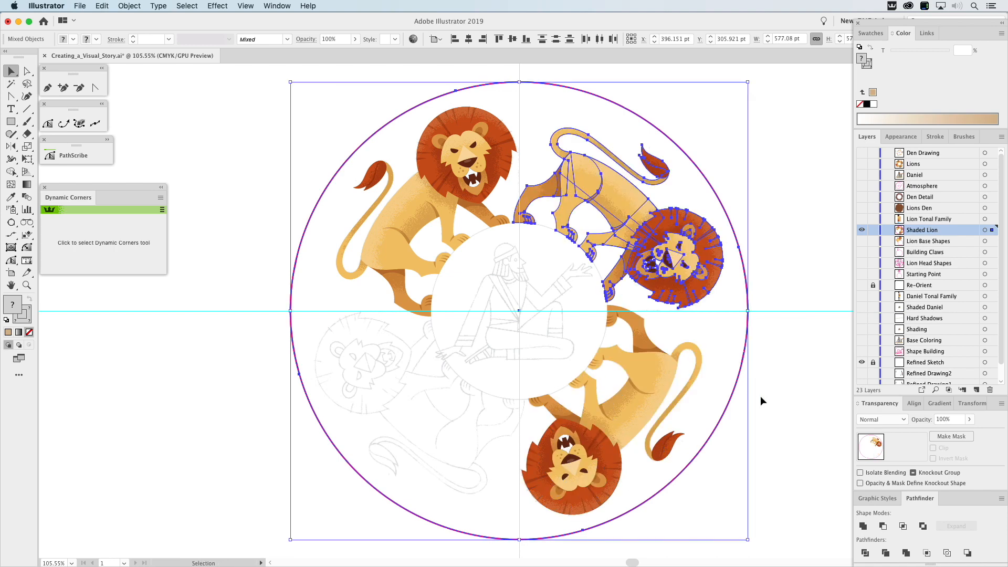
# Repeat the rotation on a copy of the third lion with the circle to place the fourth lion over the lower-left sketch.
pyautogui.click(749, 394)
pyautogui.click(696, 376)
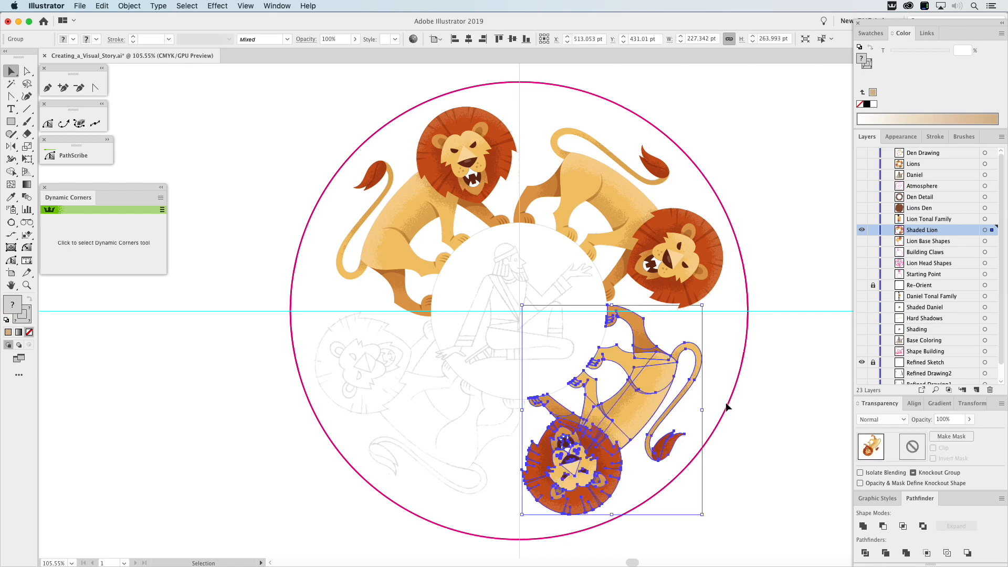
pyautogui.keyDown('shift'); pyautogui.click(729, 407); pyautogui.keyUp('shift')
pyautogui.press('super')
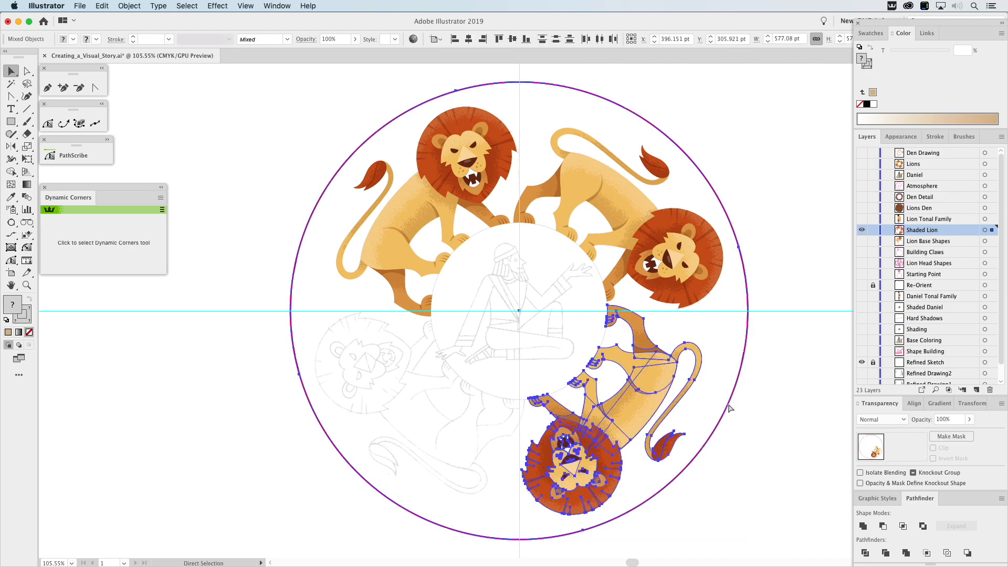
pyautogui.press('super+d')
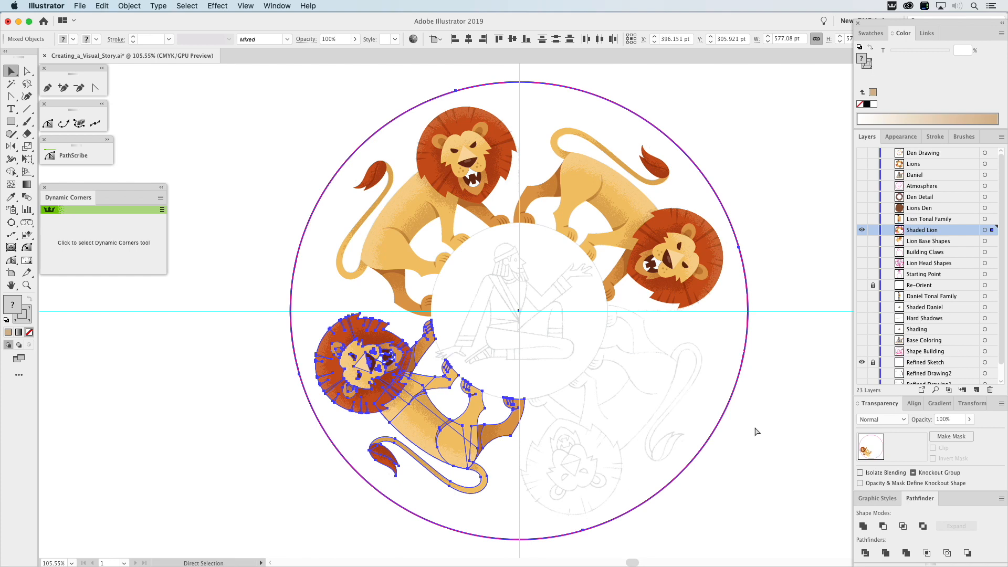
pyautogui.press('super+d')
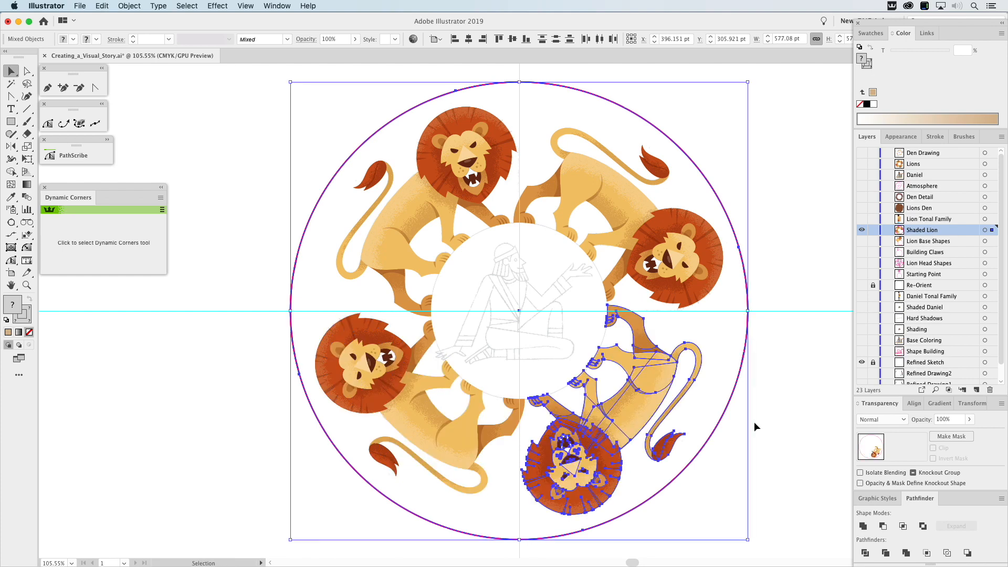
pyautogui.click(754, 422)
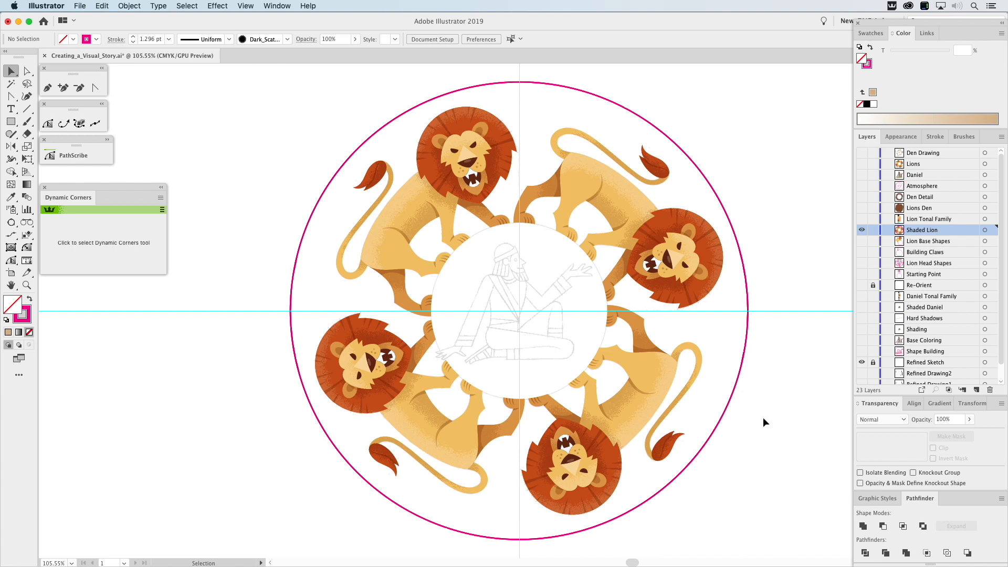
# Hide the Shaded Lion and Refined Sketch layers and show the Daniel, Lions and Den Drawing layers.
pyautogui.click(861, 230)
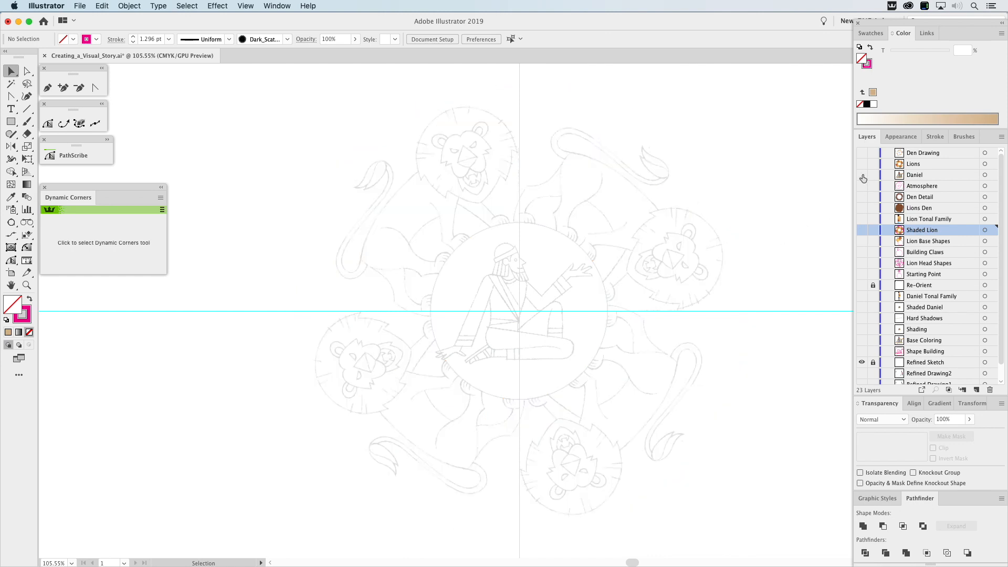
pyautogui.click(862, 175)
pyautogui.click(861, 363)
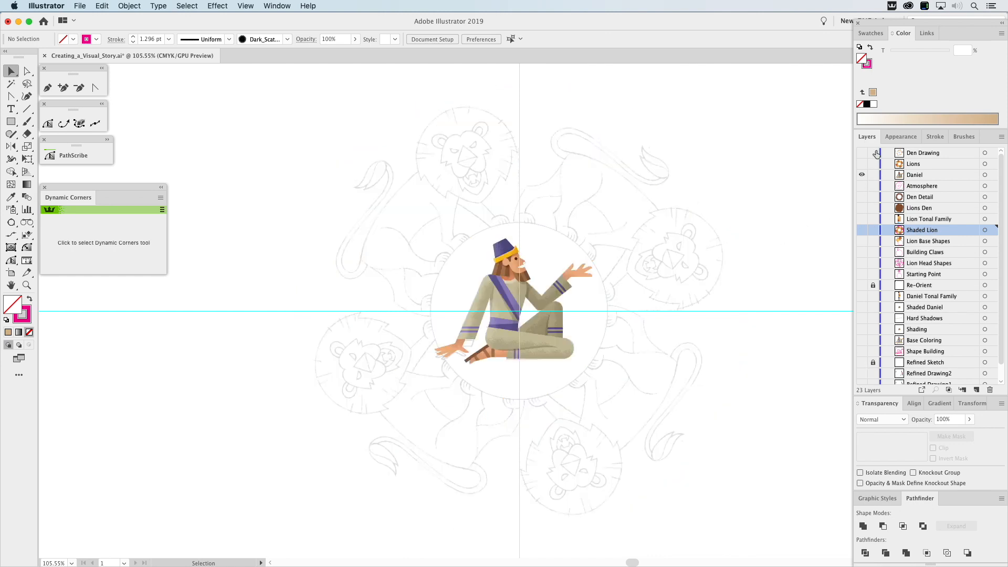
pyautogui.click(862, 164)
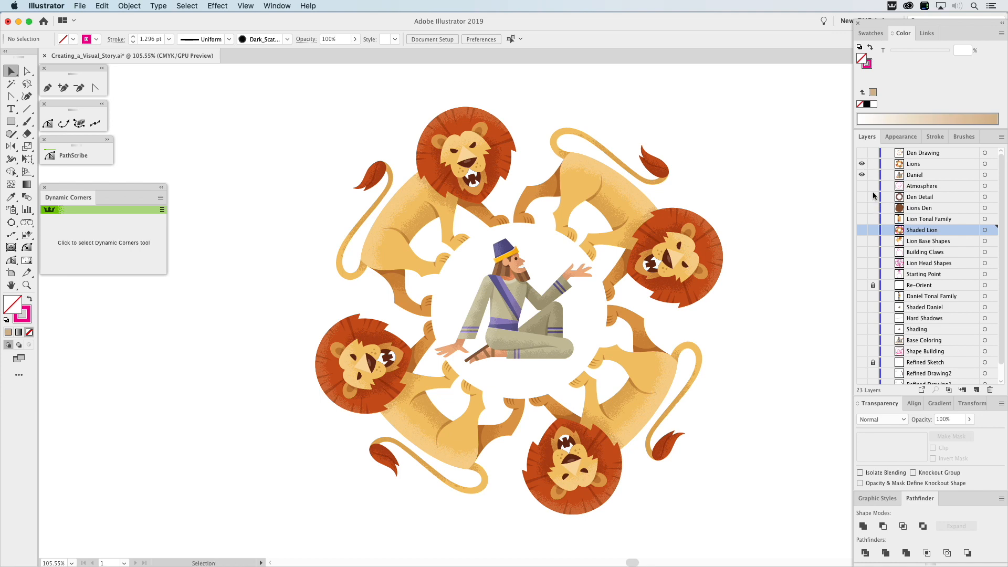
pyautogui.click(863, 154)
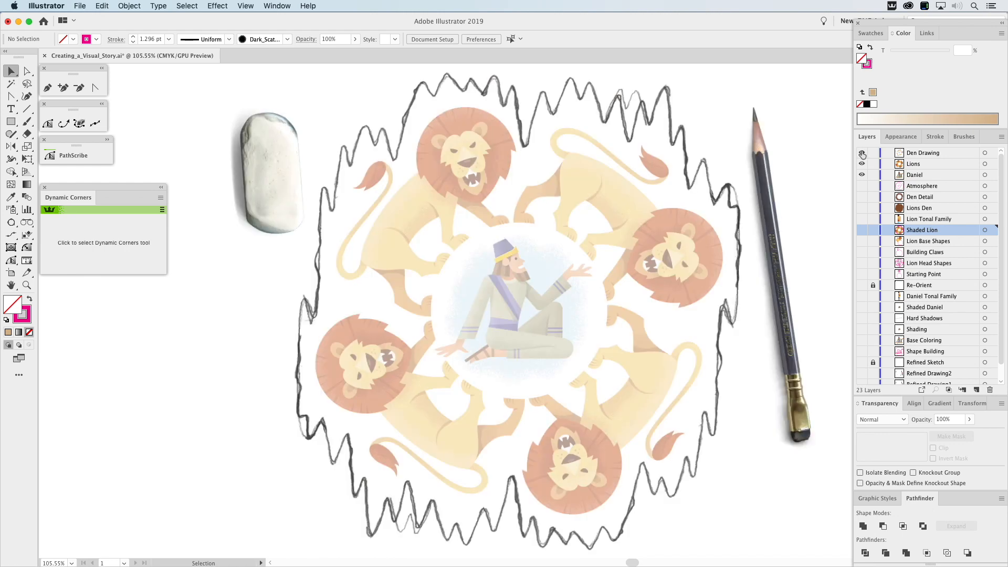
# Preview the Lions Den and Den Detail layers behind the lions and Daniel, and hide both layers again.
pyautogui.click(864, 210)
pyautogui.click(863, 209)
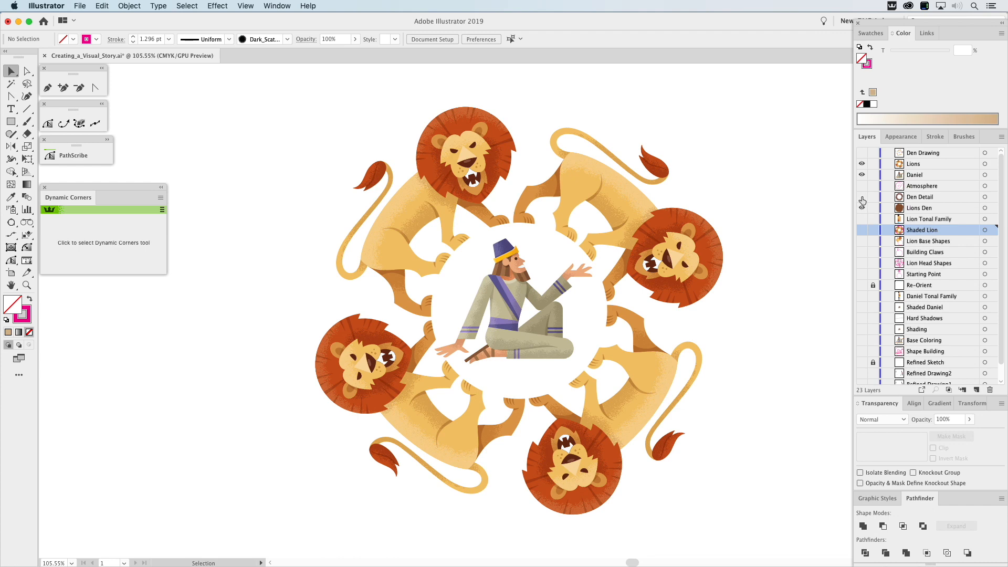
pyautogui.click(862, 197)
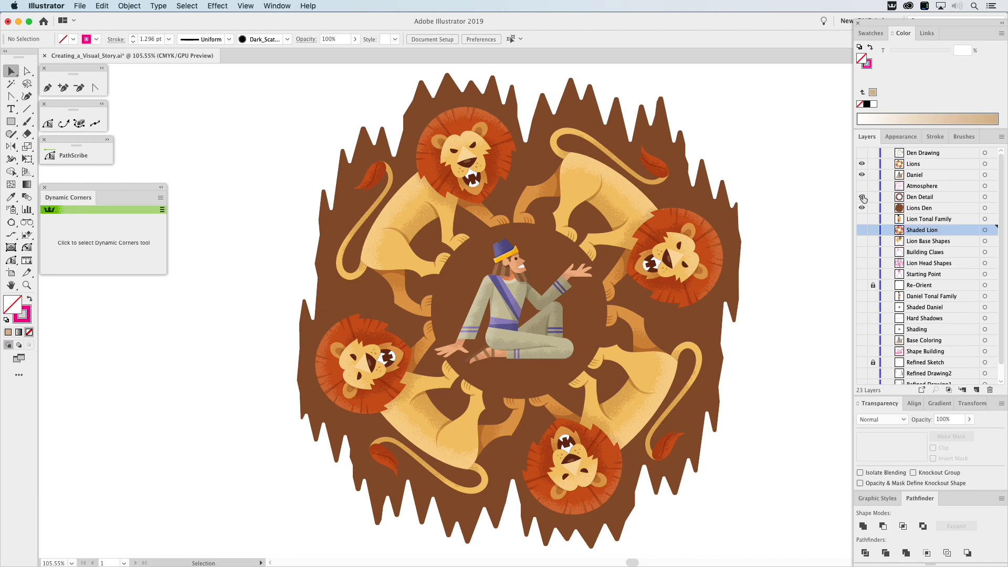
pyautogui.click(862, 197)
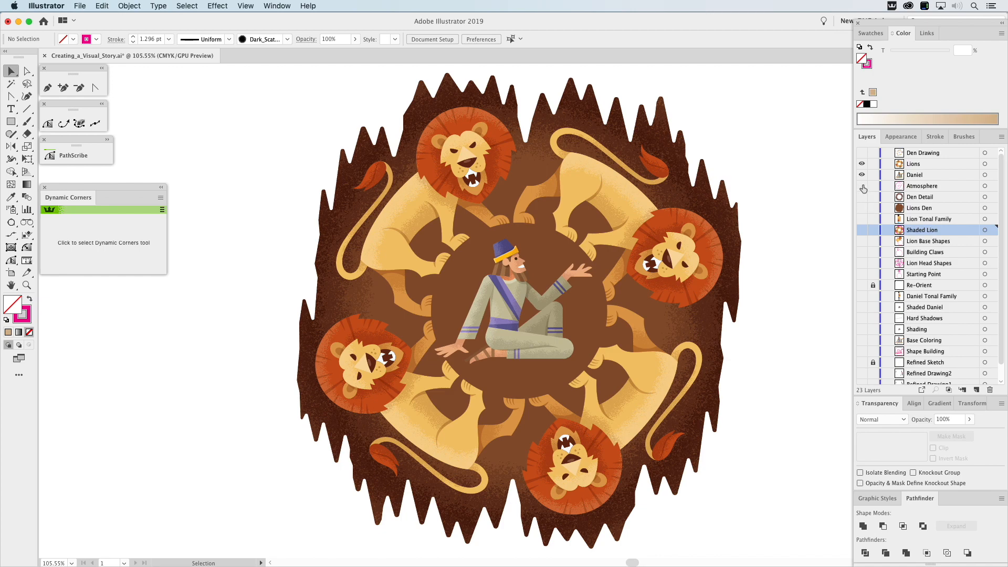
# Show the Atmosphere layer and apply the larger dark scatter brush to the spiral path behind Daniel.
pyautogui.click(863, 188)
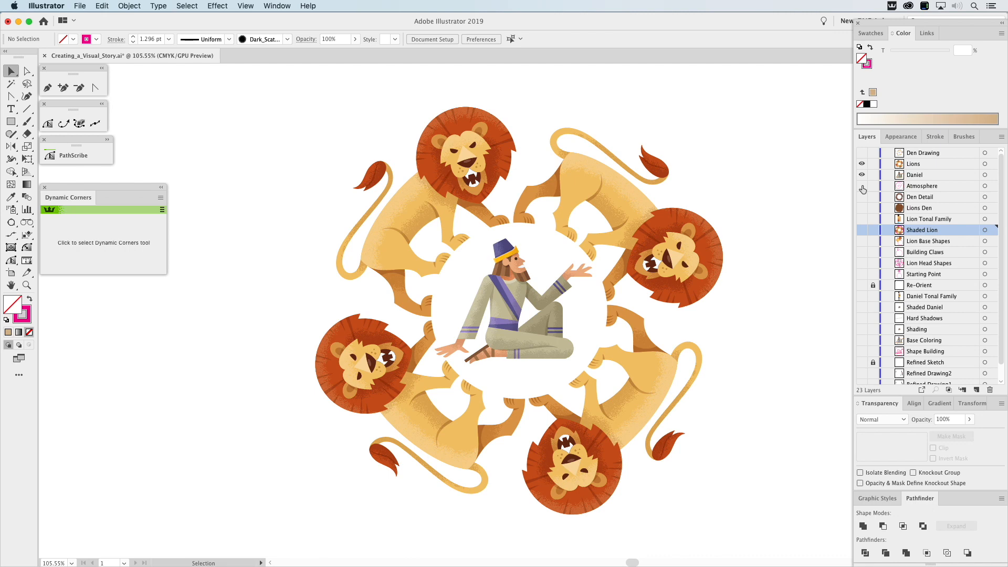
pyautogui.click(862, 185)
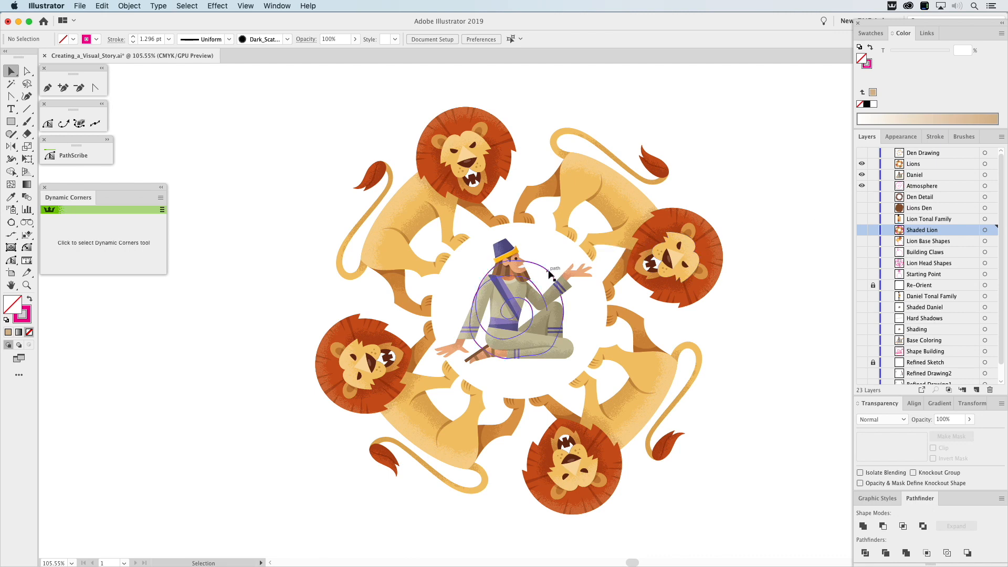
pyautogui.click(551, 271)
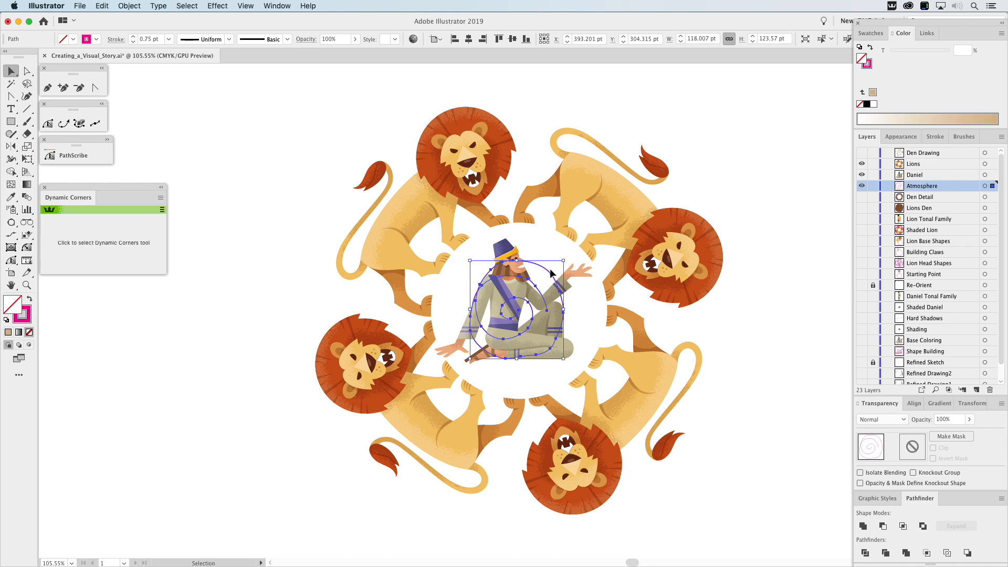
pyautogui.click(962, 136)
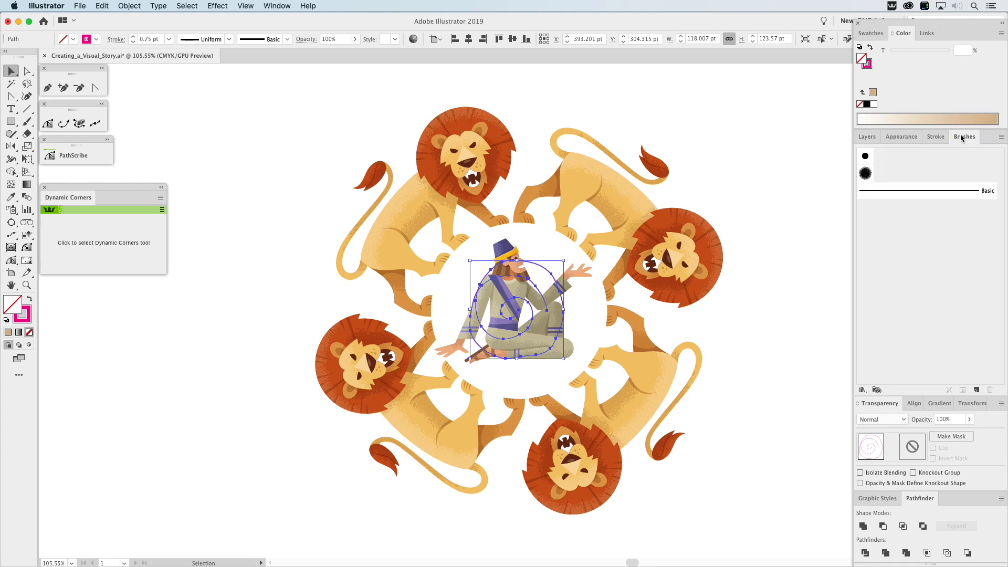
pyautogui.click(870, 168)
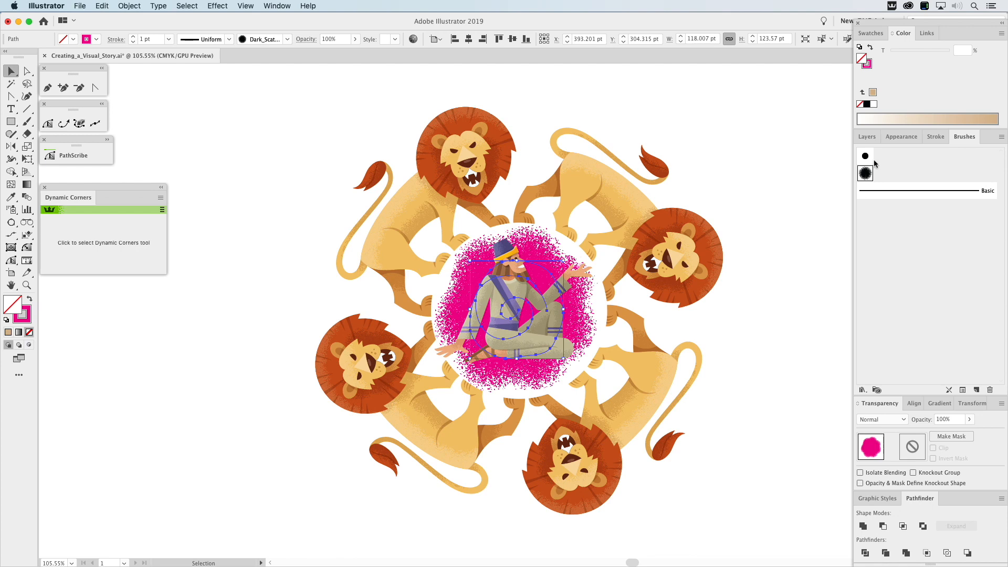
# Set the stroke weight of the brushed spiral path to 0.75 pt.
pyautogui.click(935, 136)
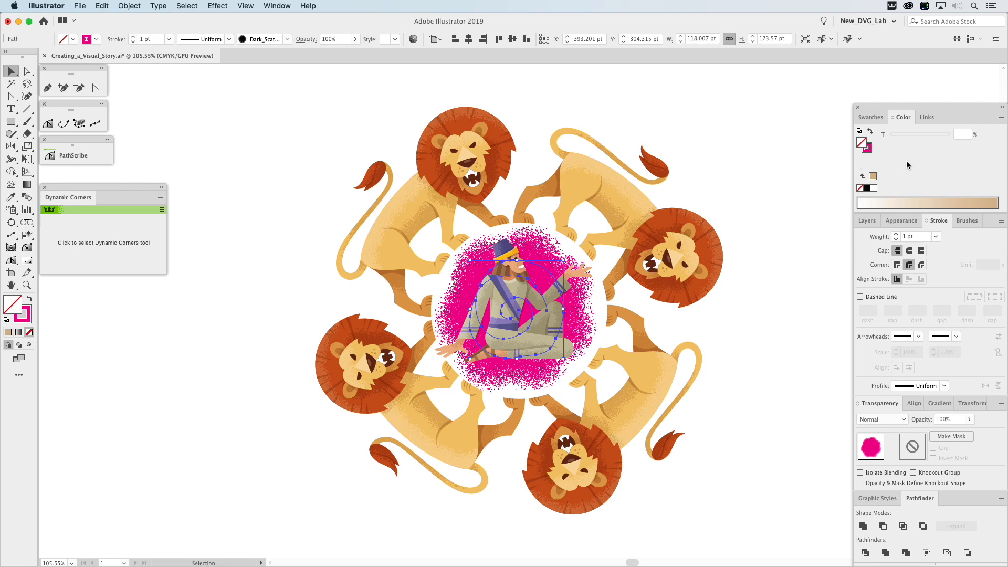
pyautogui.click(910, 239)
pyautogui.write('.75')
pyautogui.press('Return')
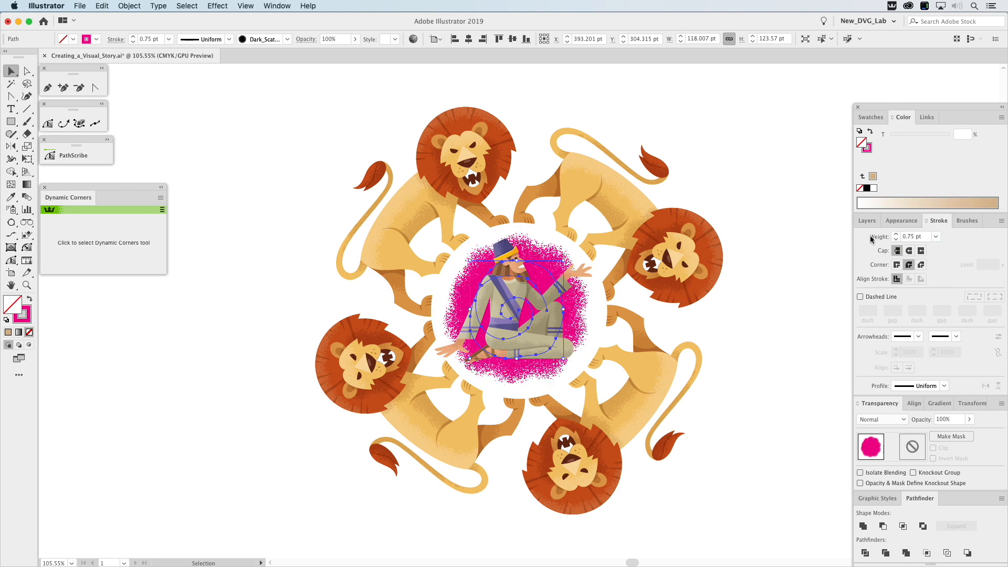
# Color the spiral's stroke light blue, reduce its opacity to 55%, and deselect it.
pyautogui.click(880, 123)
pyautogui.moveTo(928, 180); pyautogui.dragTo(868, 168)
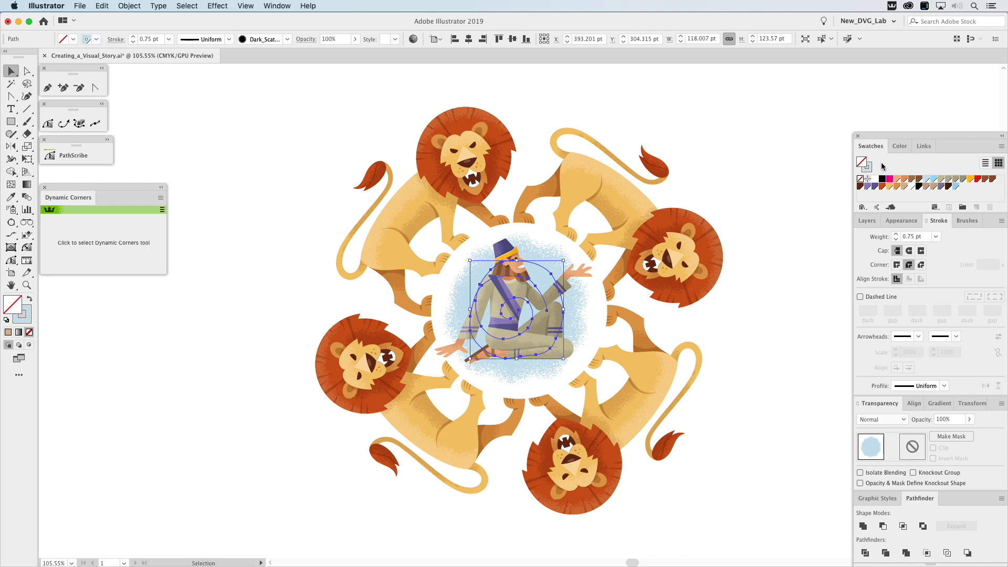
pyautogui.click(948, 420)
pyautogui.write('55')
pyautogui.press('Return')
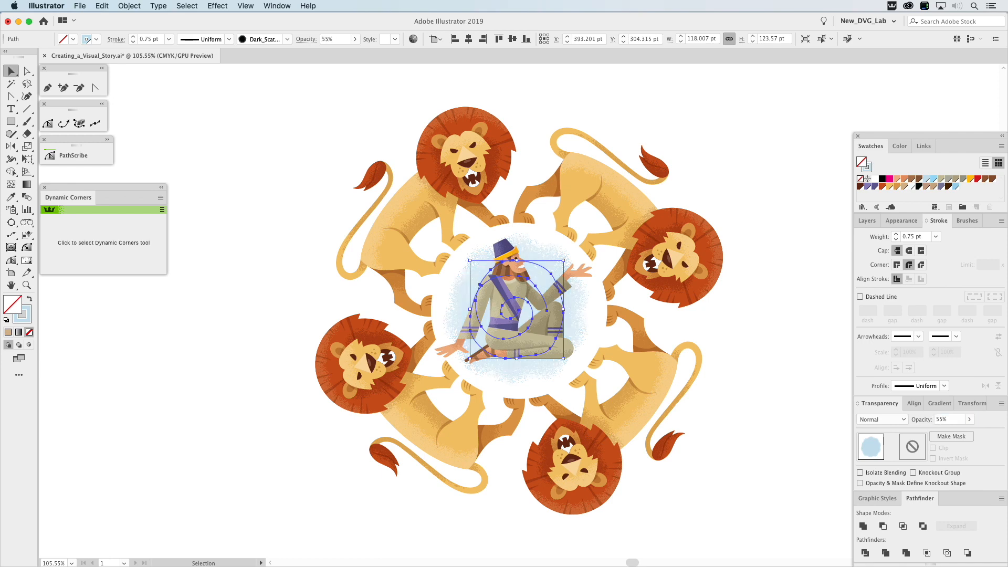
pyautogui.click(761, 229)
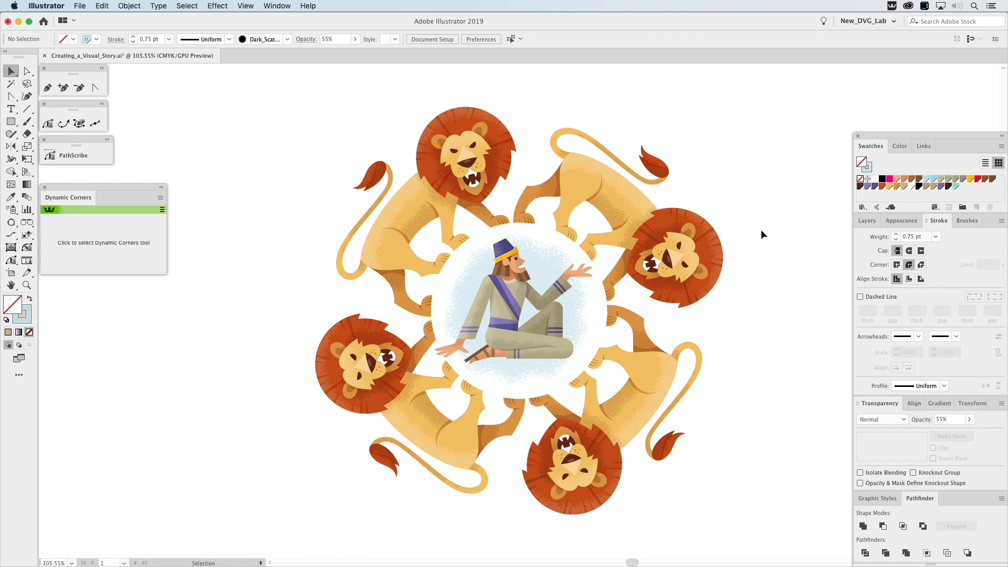
pyautogui.press('super')
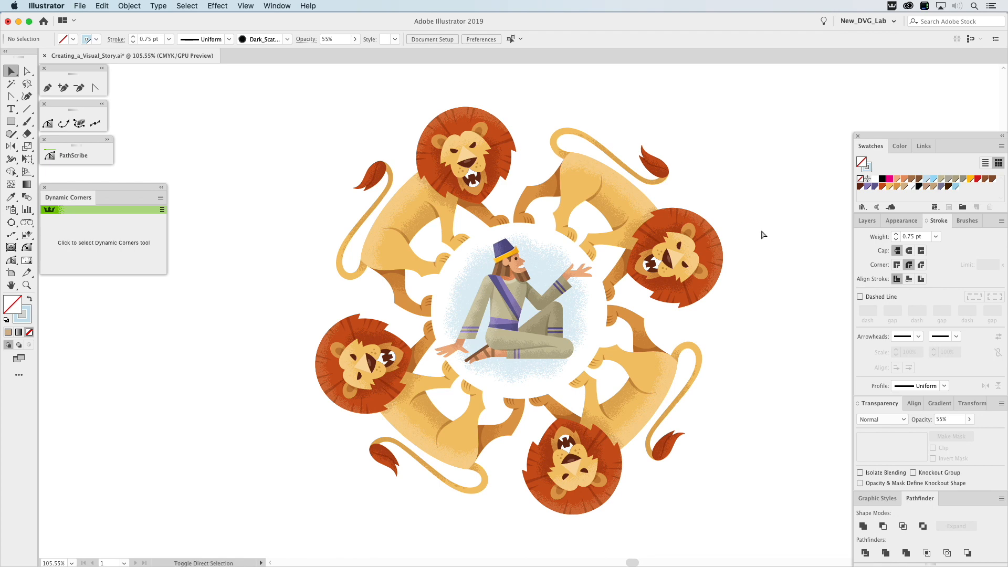